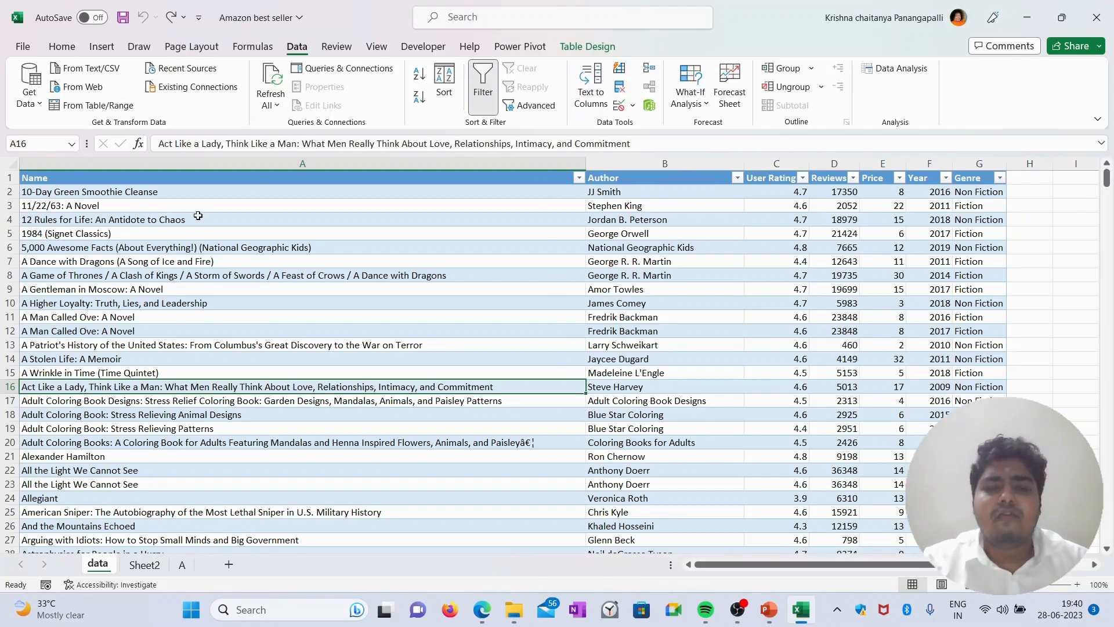
Step: Rename the first column's header in A1 as "Name of the books"
left_click(206, 178)
double_click(220, 174)
type("of the book")
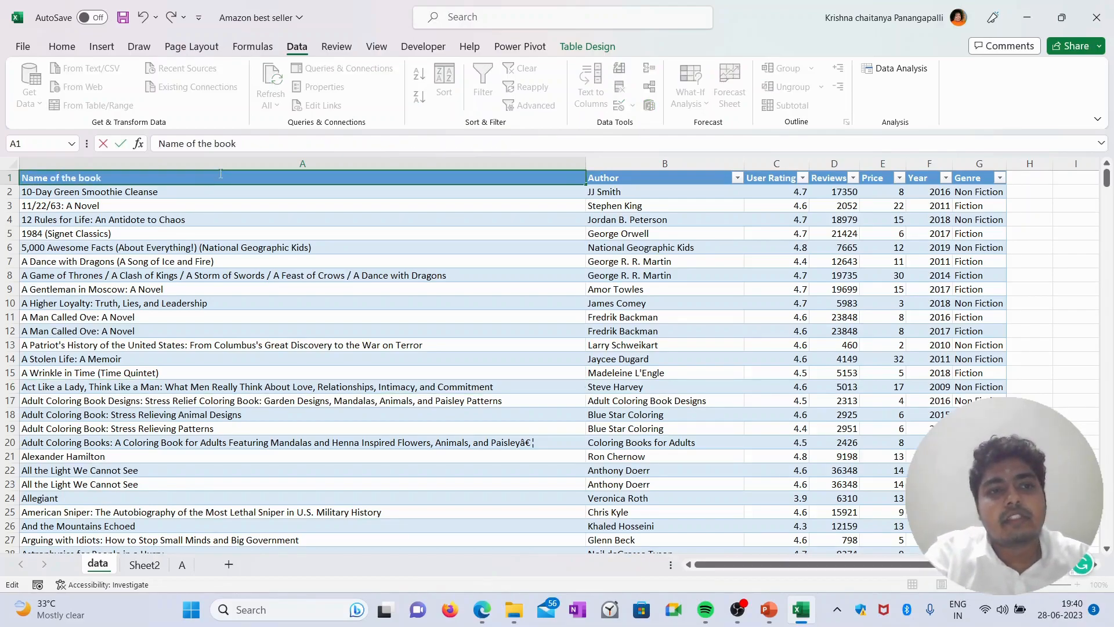
type("s")
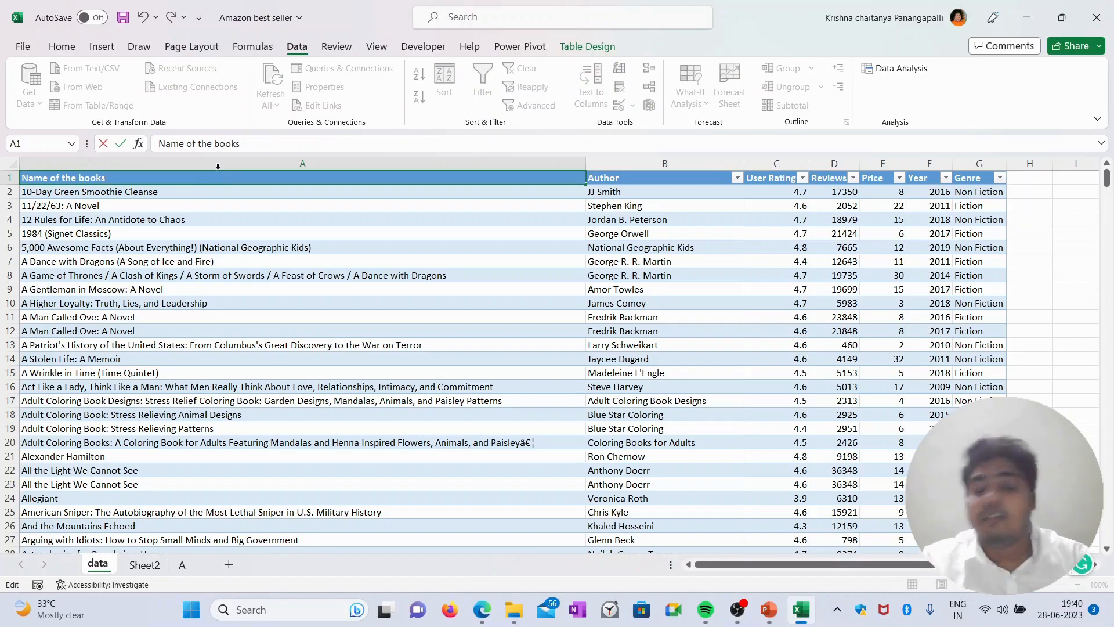
left_click(661, 176)
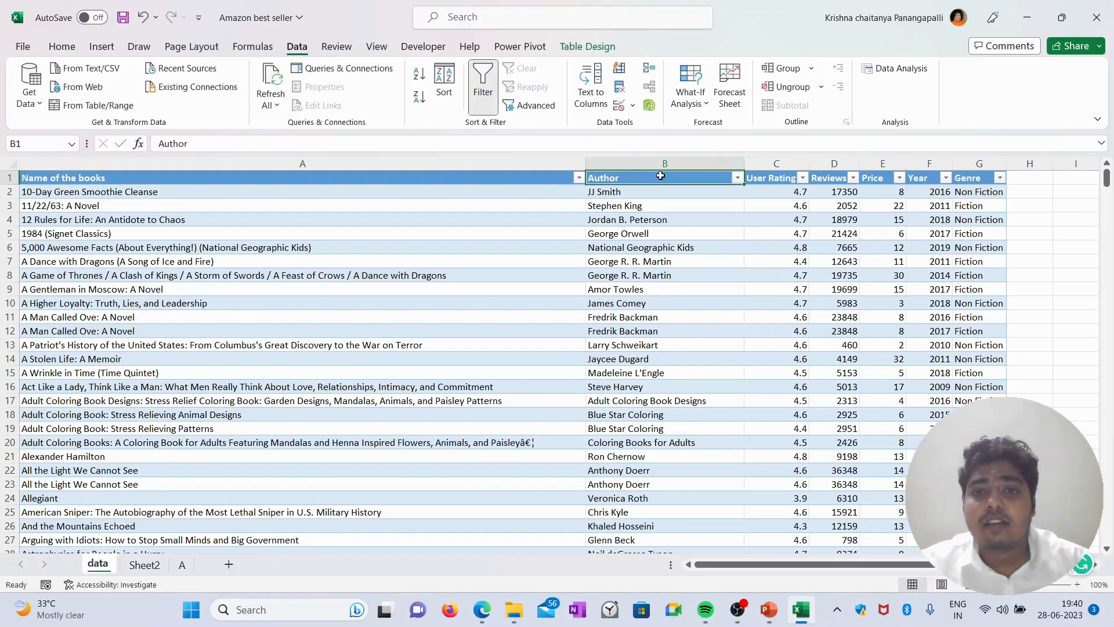
Step: Review the User Rating, Reviews, Price, Year and Genre headers and a sample book record in the table
left_click(779, 181)
left_click(835, 179)
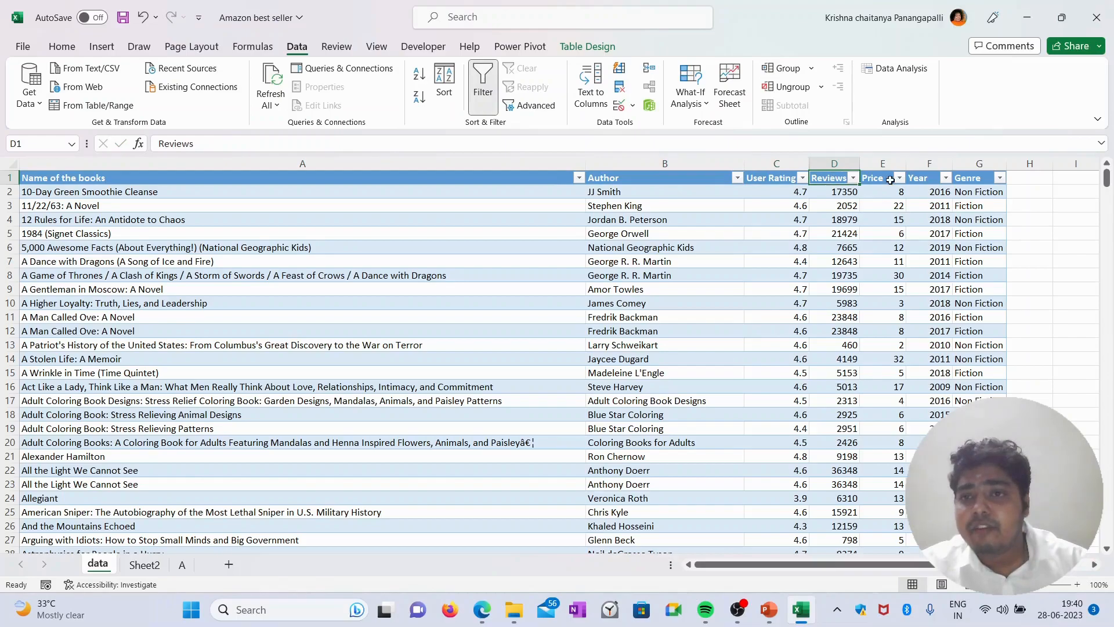
left_click(886, 180)
left_click(924, 180)
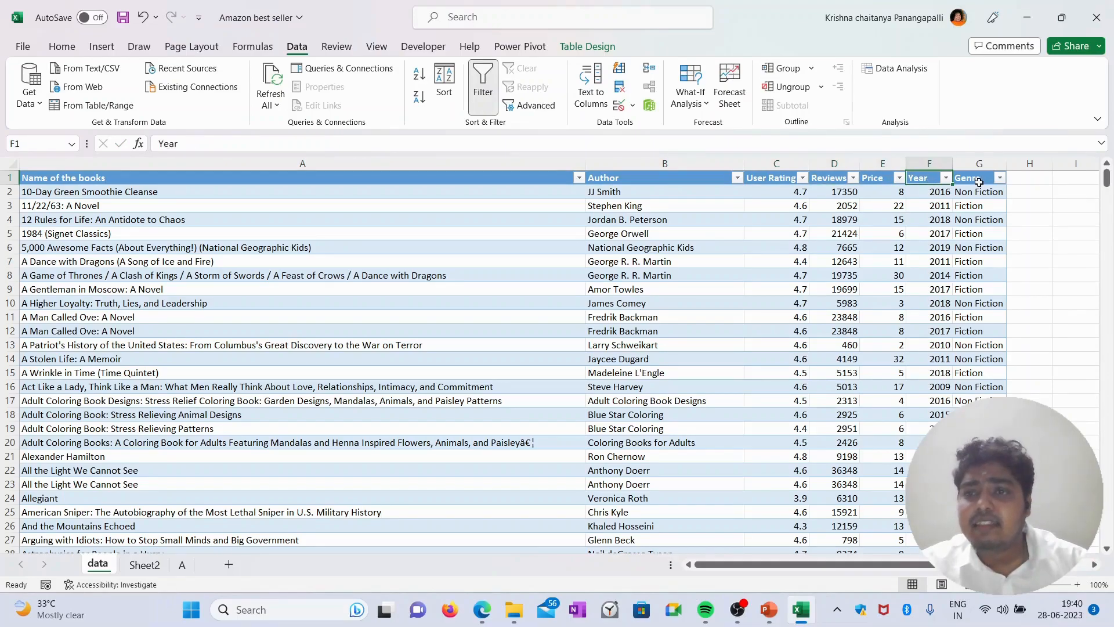
left_click(969, 177)
scroll(269, 306, "down", 9)
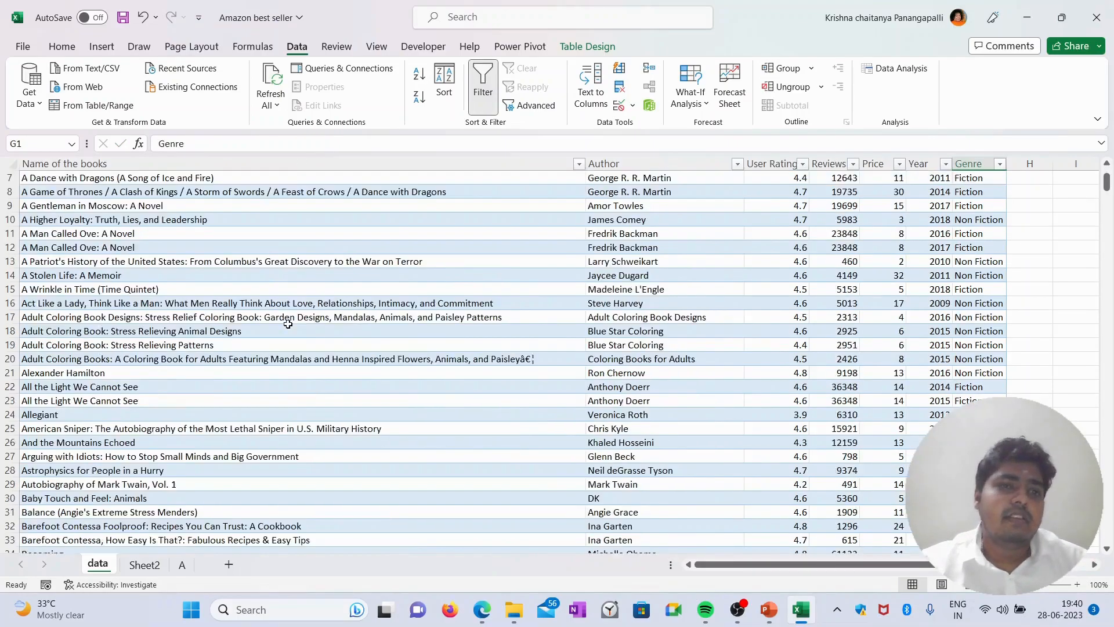
scroll(290, 303, "up", 9)
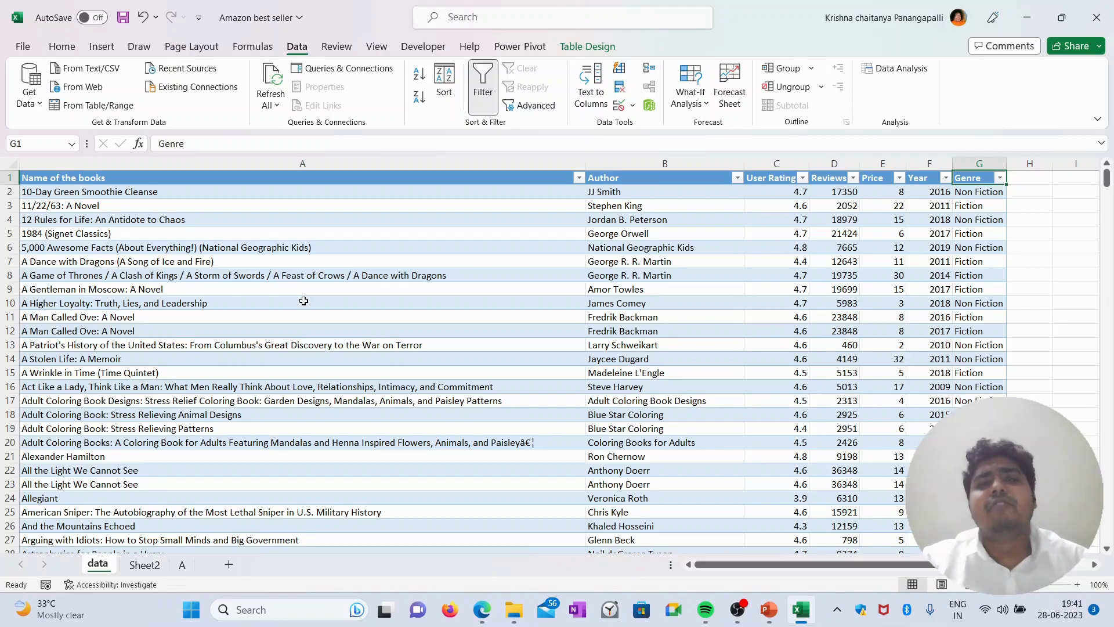
left_click(230, 277)
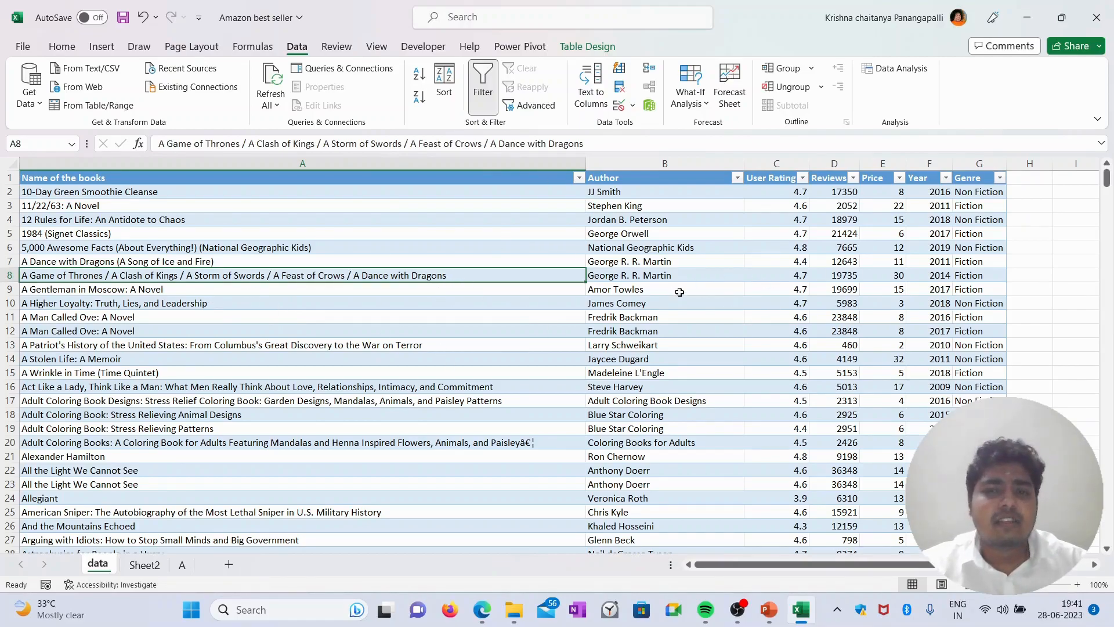
left_click(680, 274)
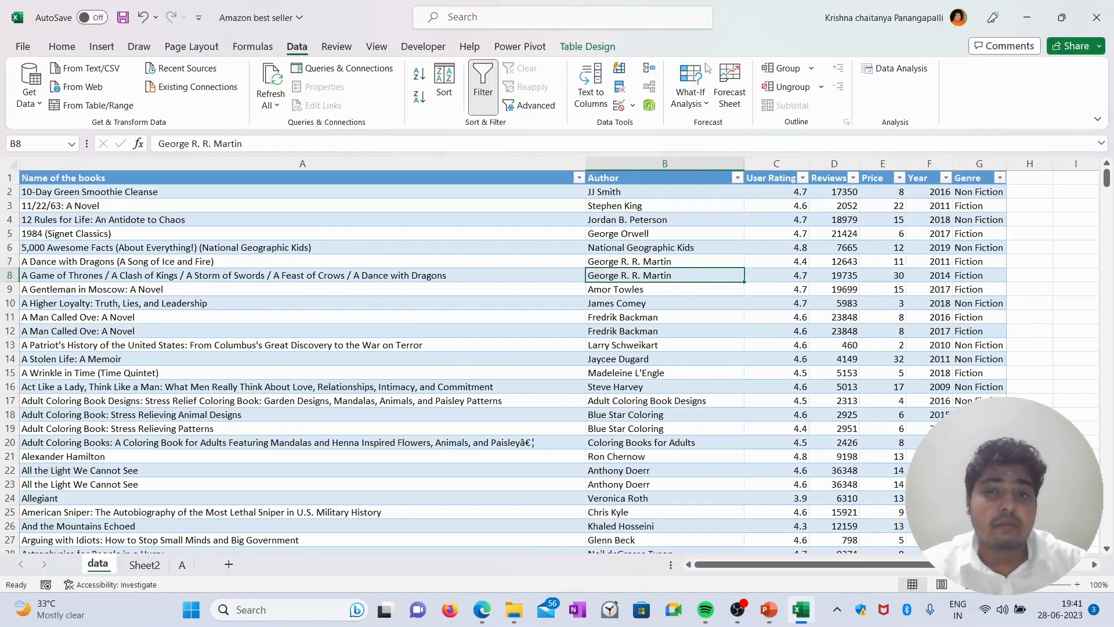
Step: Rename the data table as booksales
left_click(586, 47)
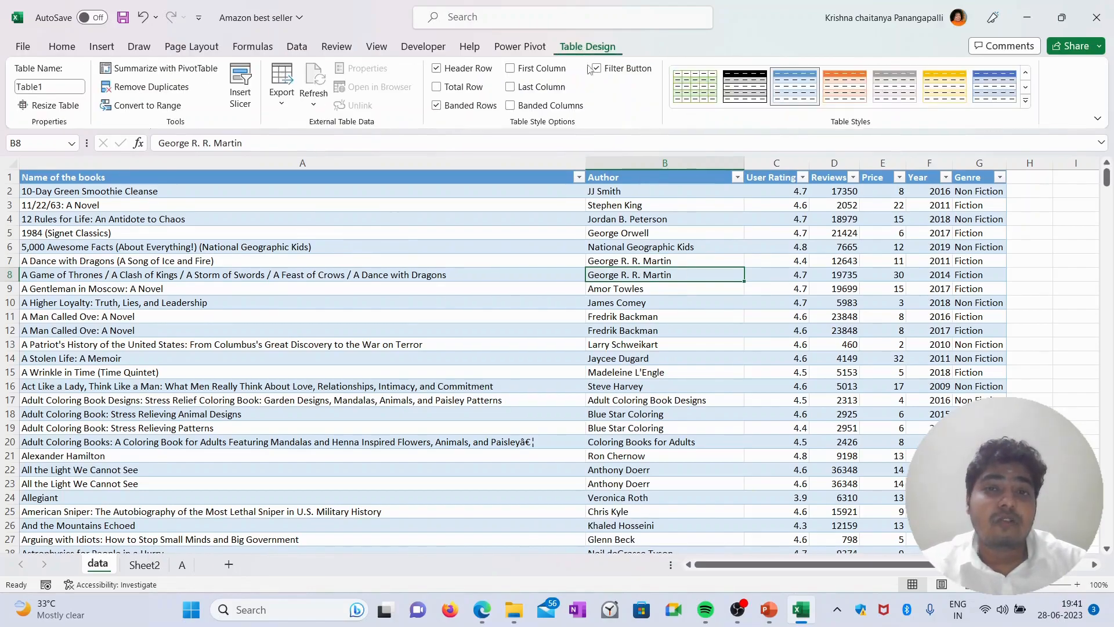
left_click(51, 88)
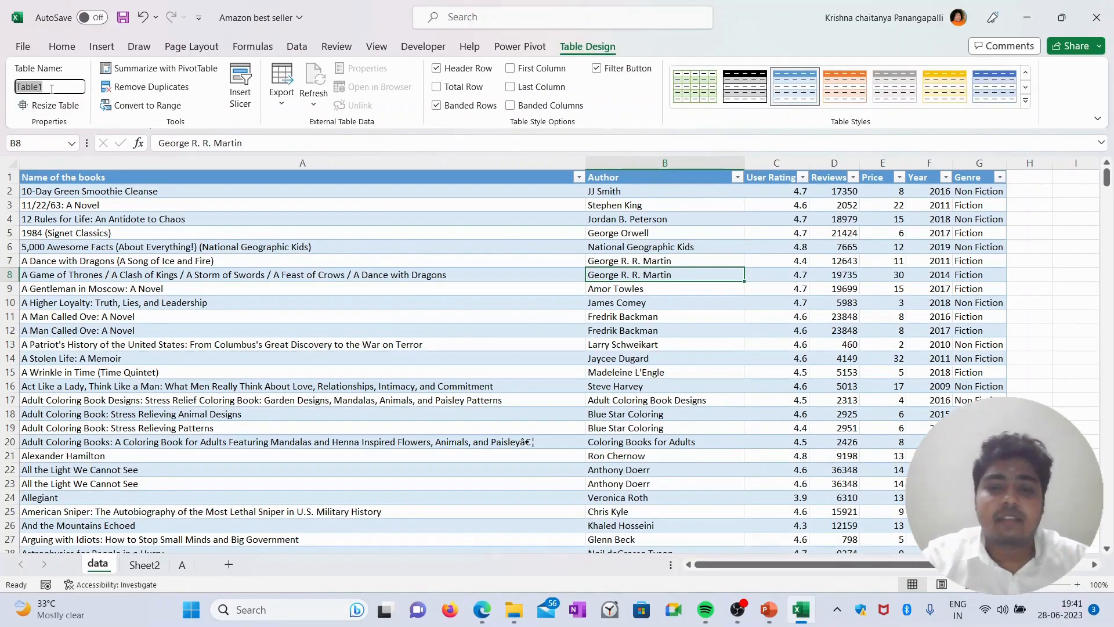
type("b")
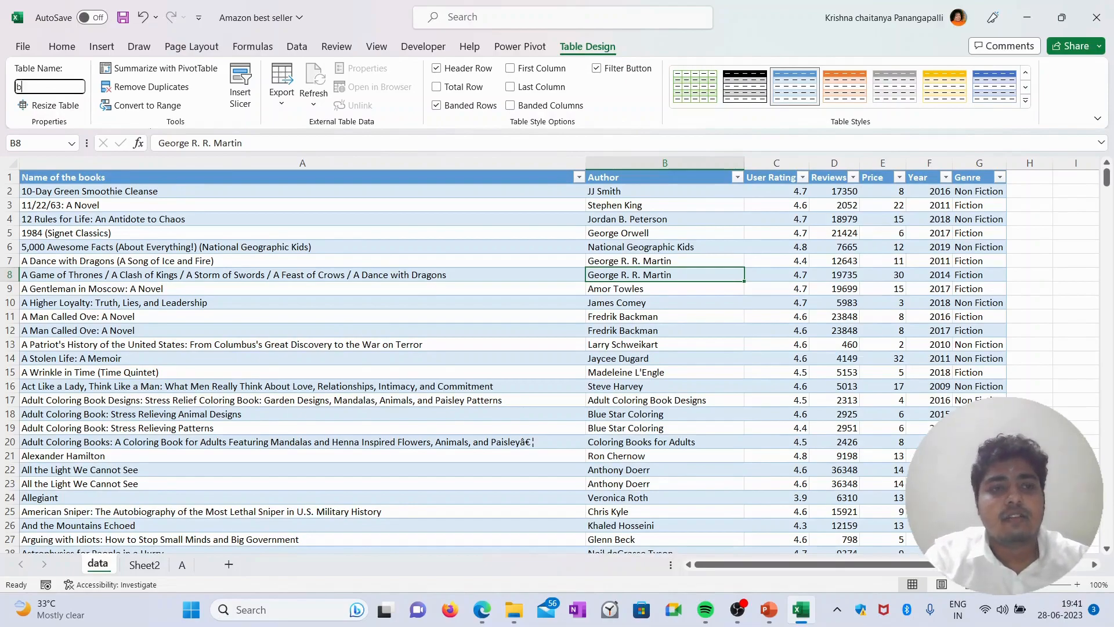
type("ooksalr")
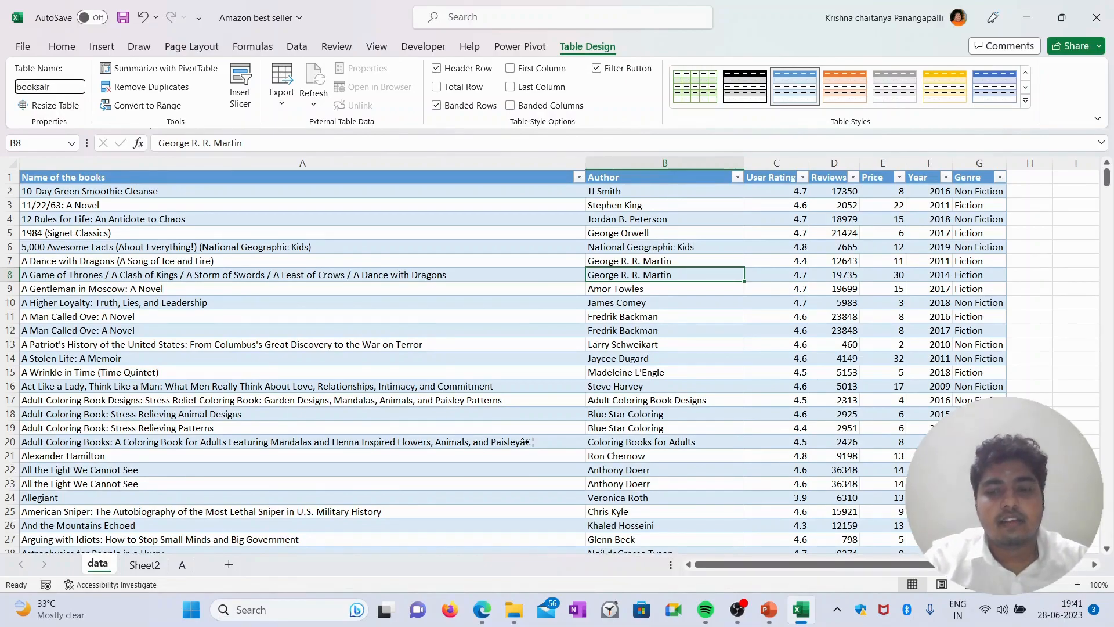
key("BackSpace")
type("es")
key("Return")
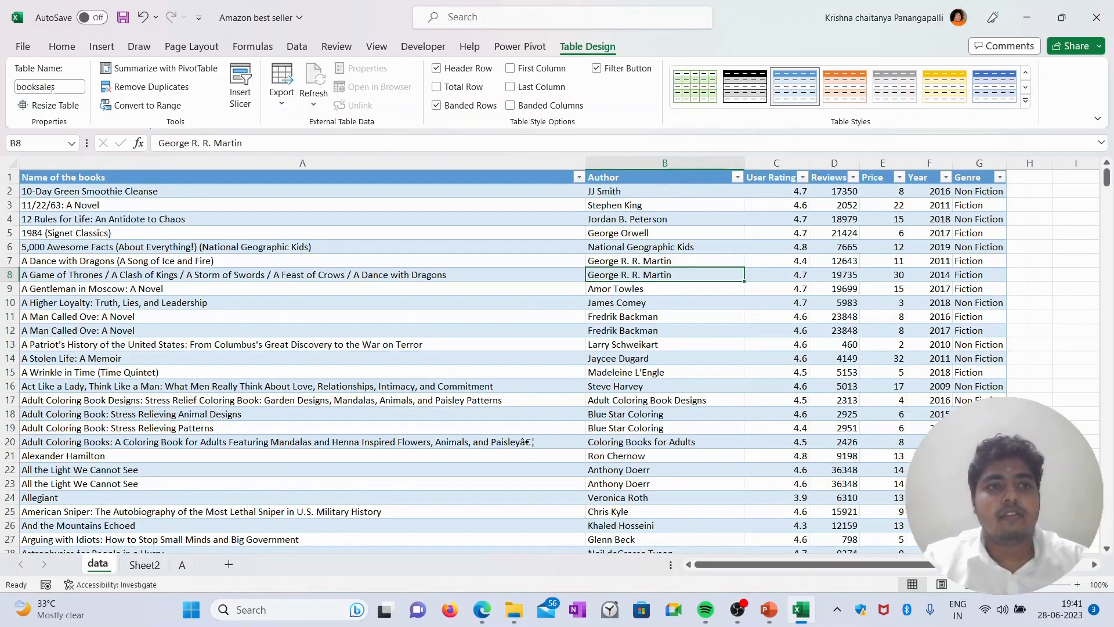
Step: Apply a Duplicate Values highlighting rule to book title cell A10 using Light Red Fill with Dark Red Text
left_click(311, 270)
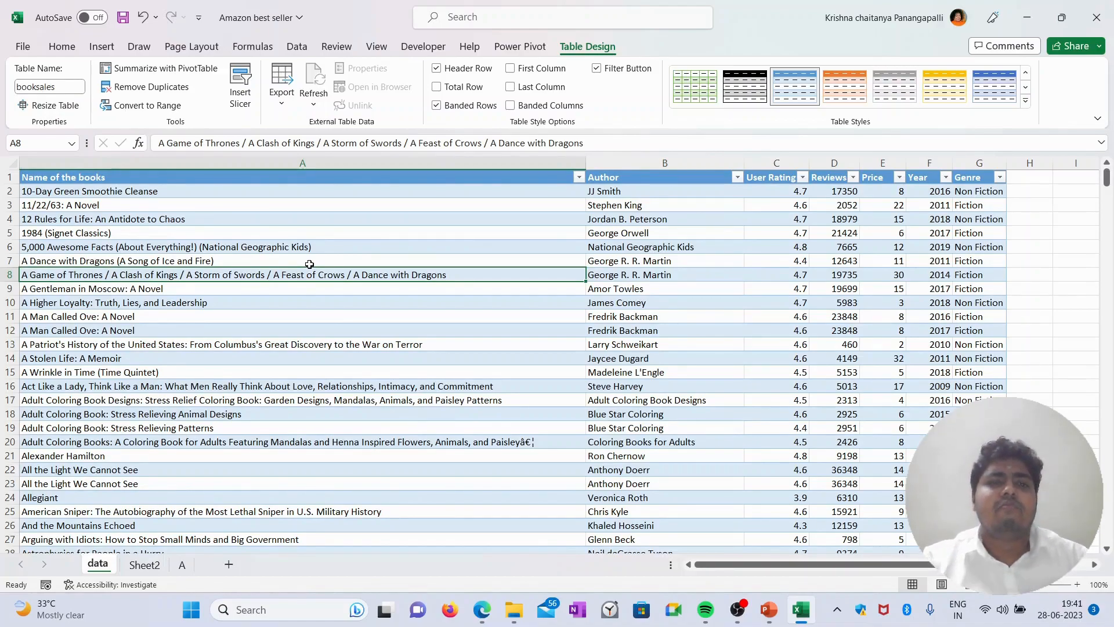
left_click(272, 302)
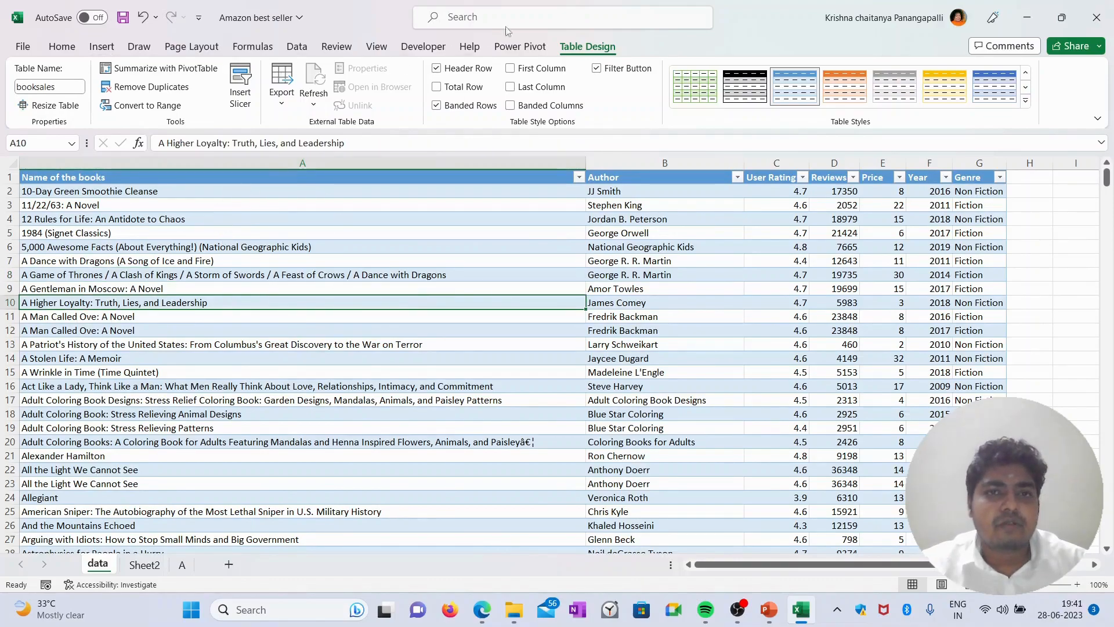
left_click(65, 49)
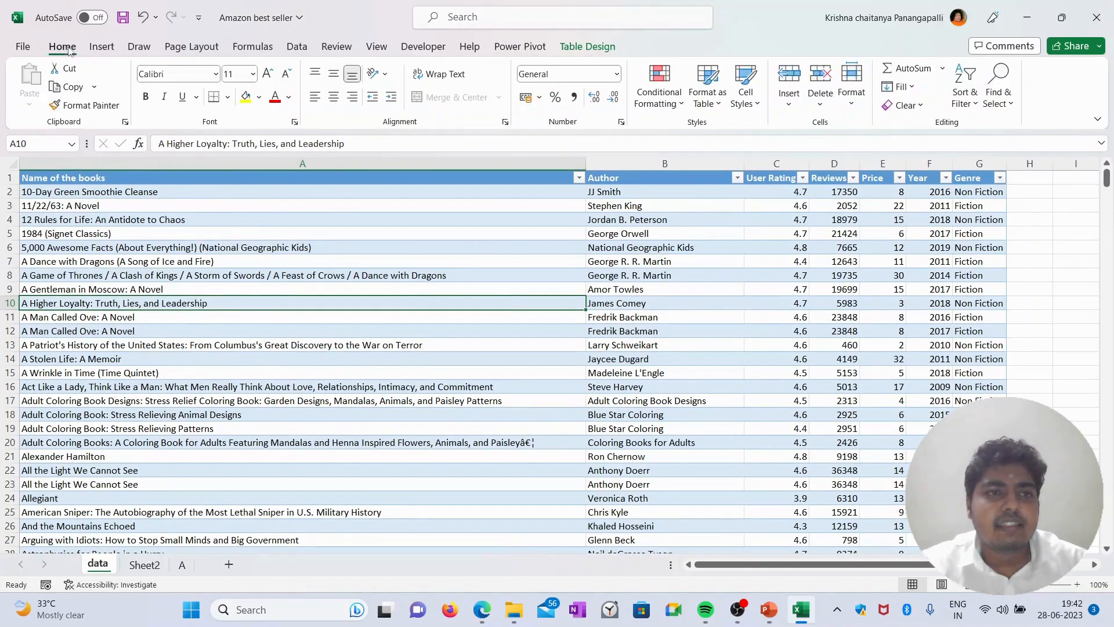
left_click(660, 86)
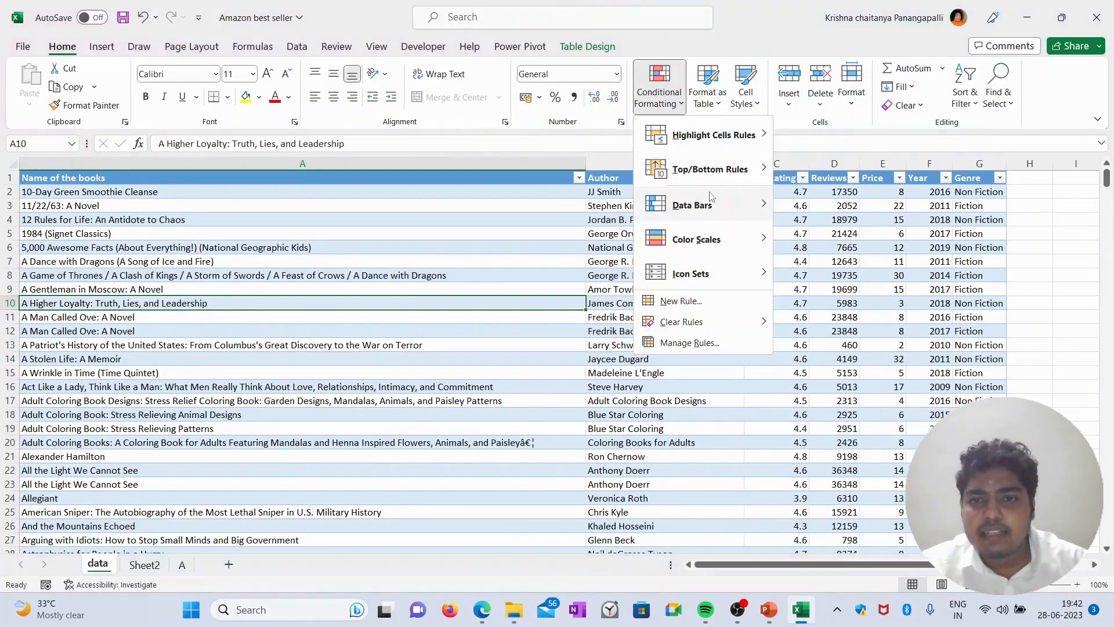
mouse_move(715, 145)
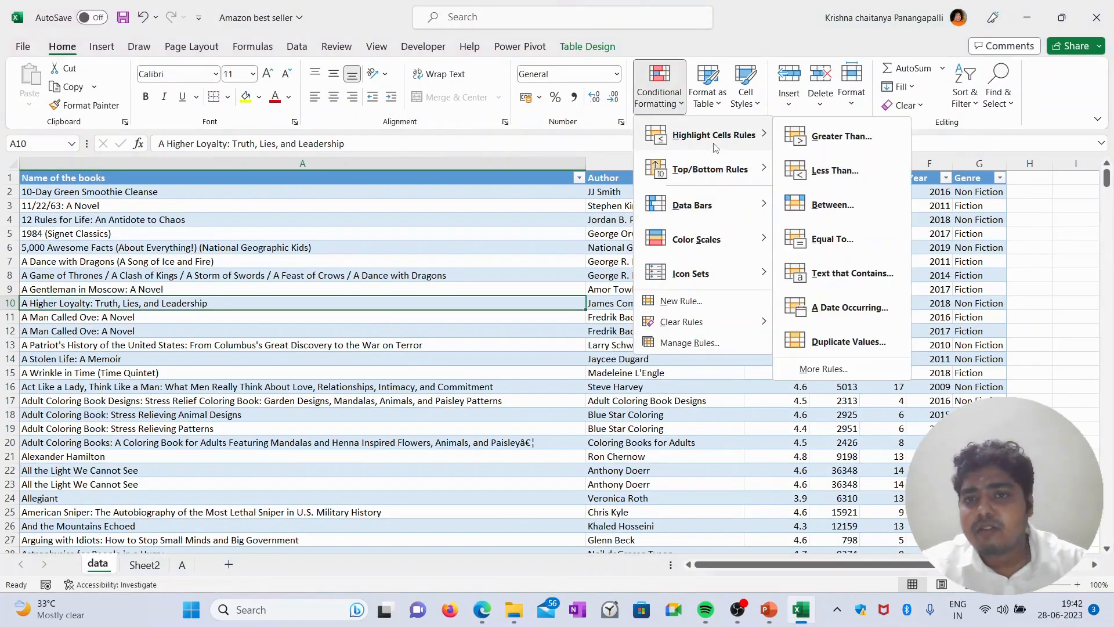
left_click(839, 343)
left_click_drag(576, 377, 543, 272)
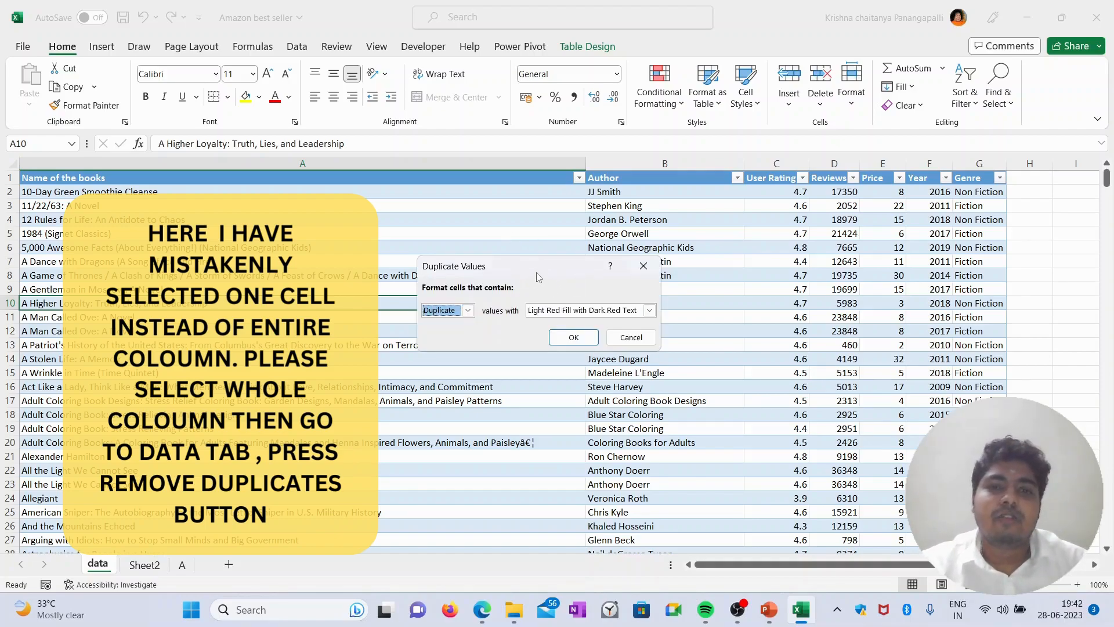
left_click(583, 339)
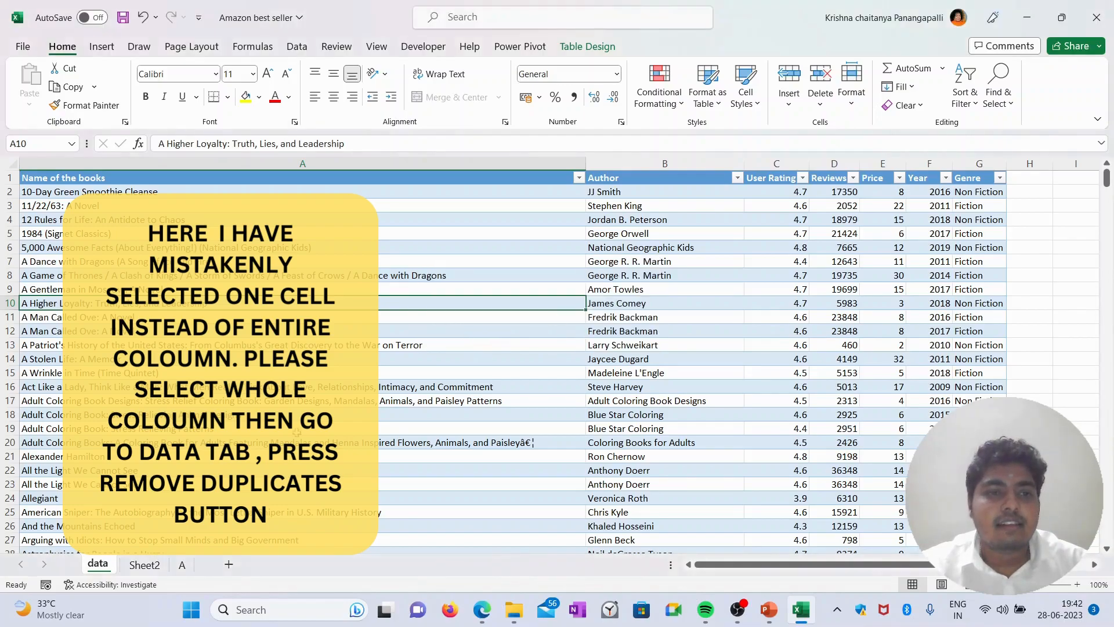
Step: Look through the book list for titles highlighted as duplicates
scroll(384, 413, "down", 20)
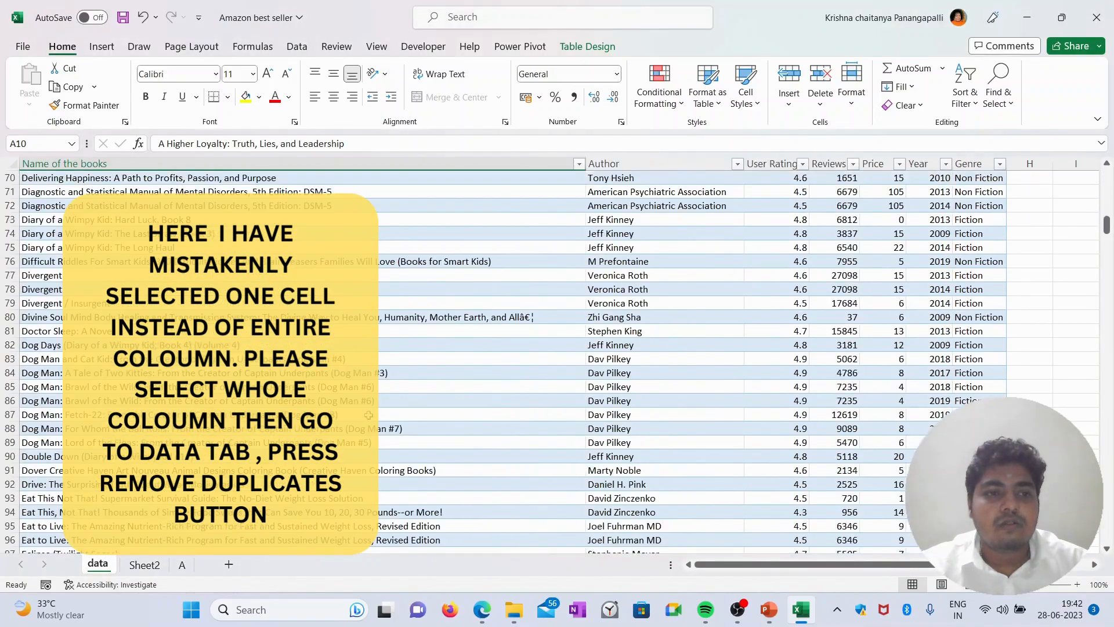
scroll(368, 413, "down", 4)
scroll(383, 407, "up", 20)
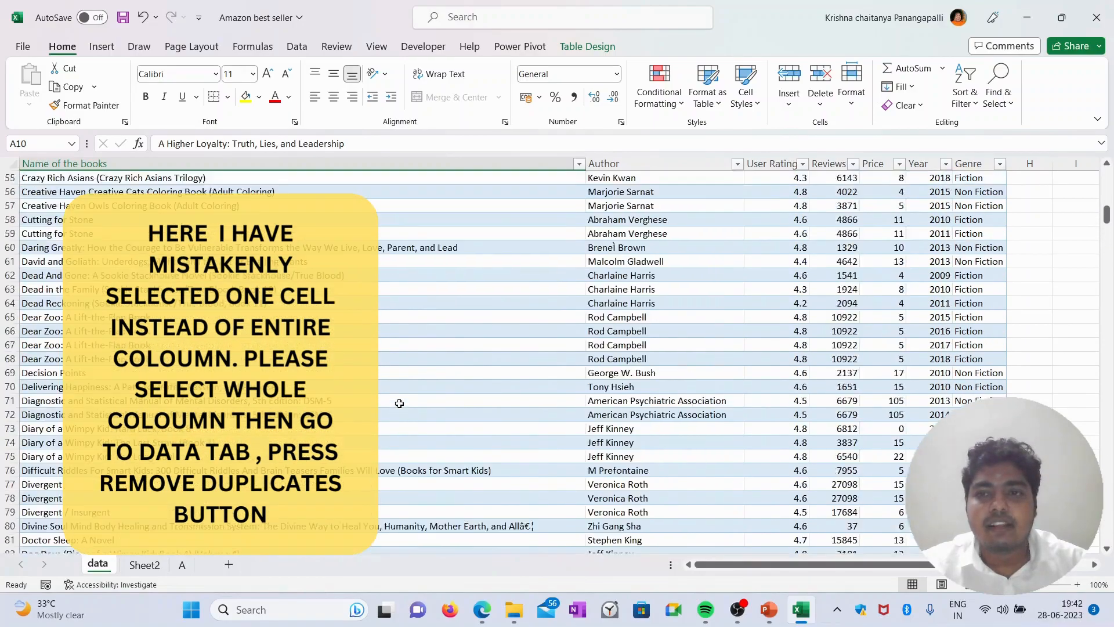
scroll(404, 401, "up", 9)
scroll(354, 442, "down", 4)
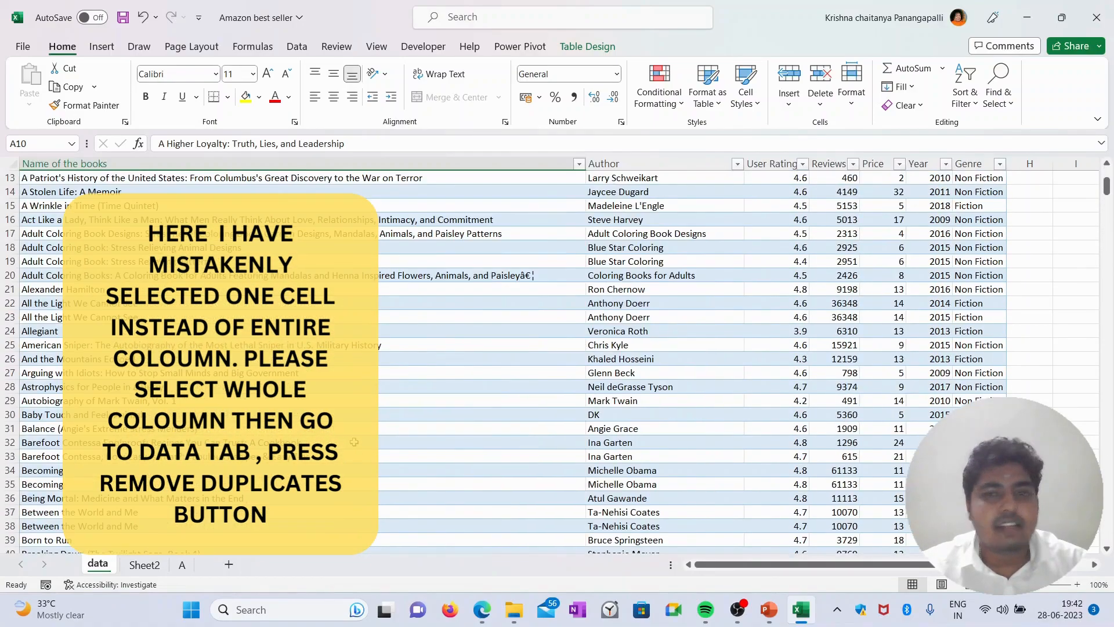
scroll(395, 402, "up", 4)
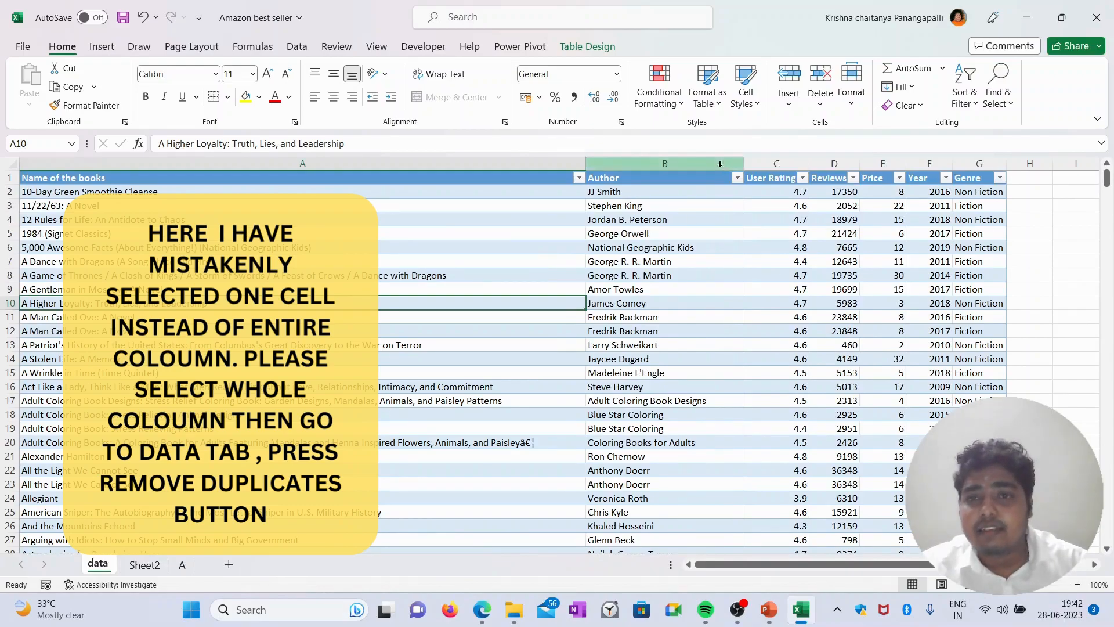
Step: Insert a new sheet column before the Author column and fit its width to its header
left_click(685, 161)
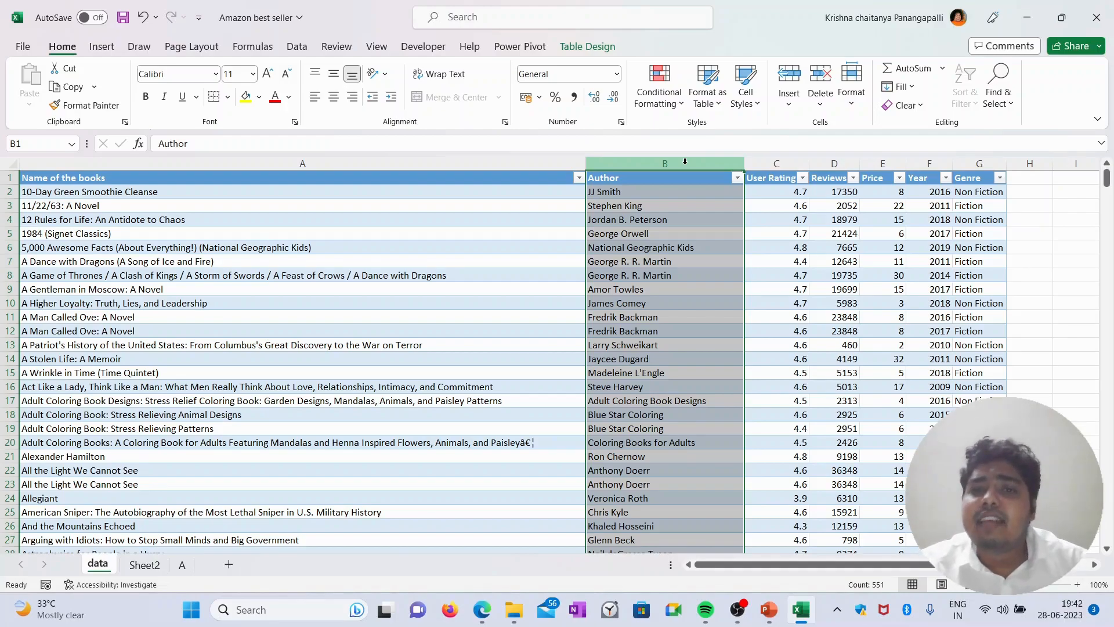
left_click(102, 47)
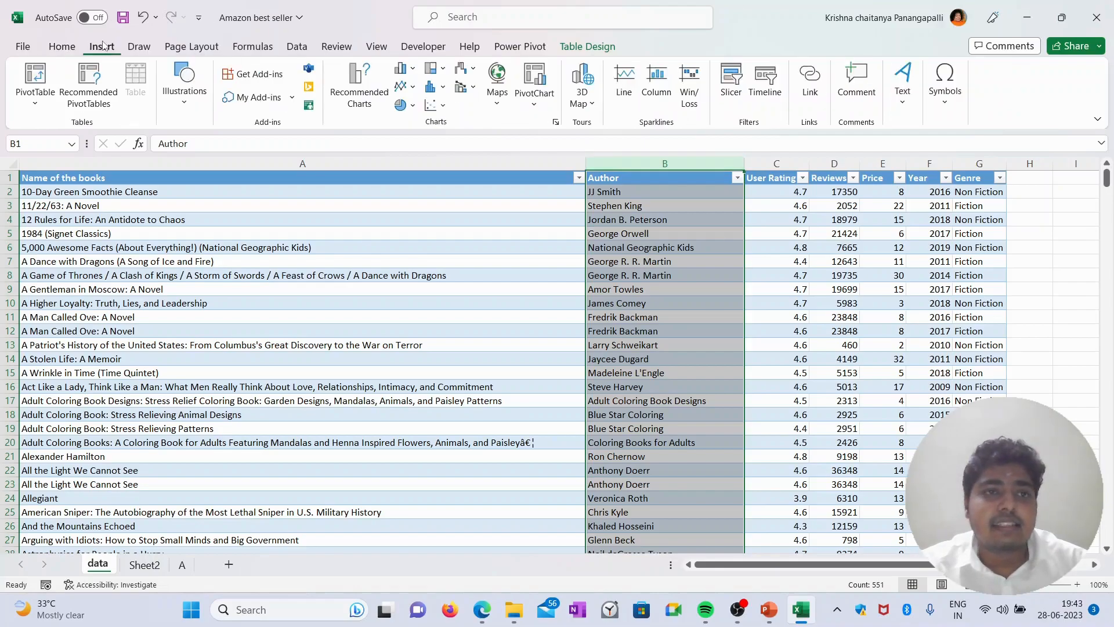
left_click(62, 46)
left_click(790, 104)
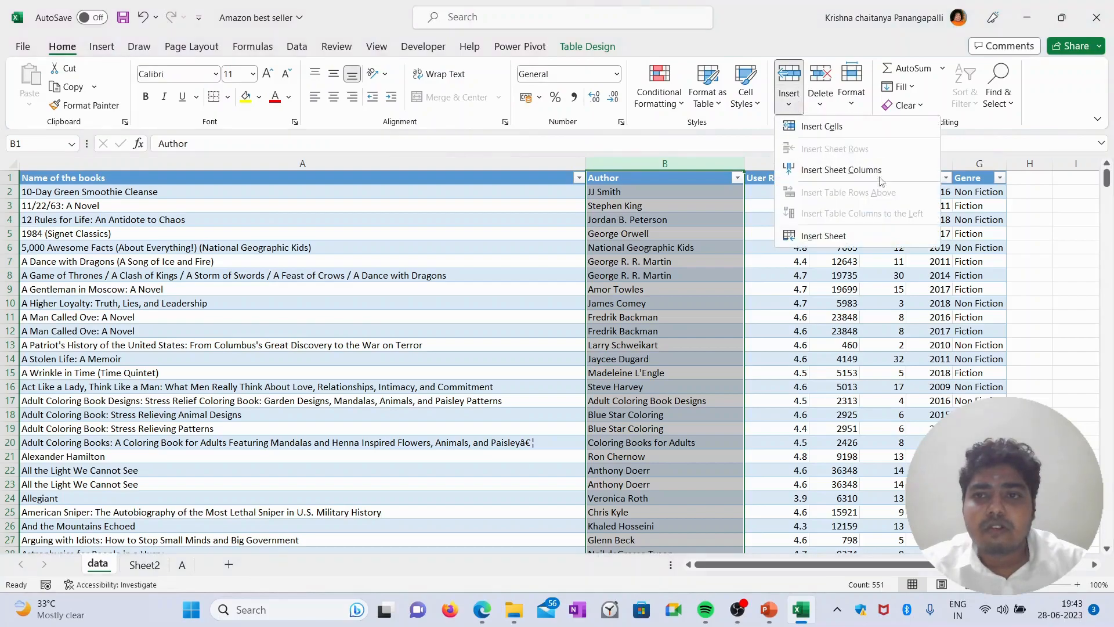
key("Escape")
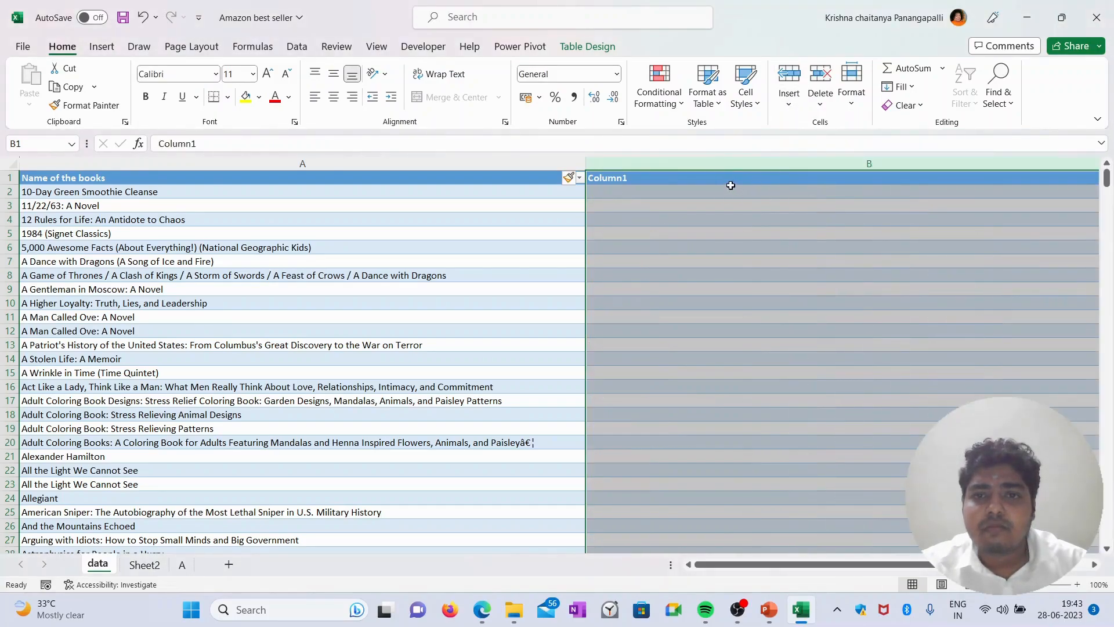
scroll(595, 154, "right", 2)
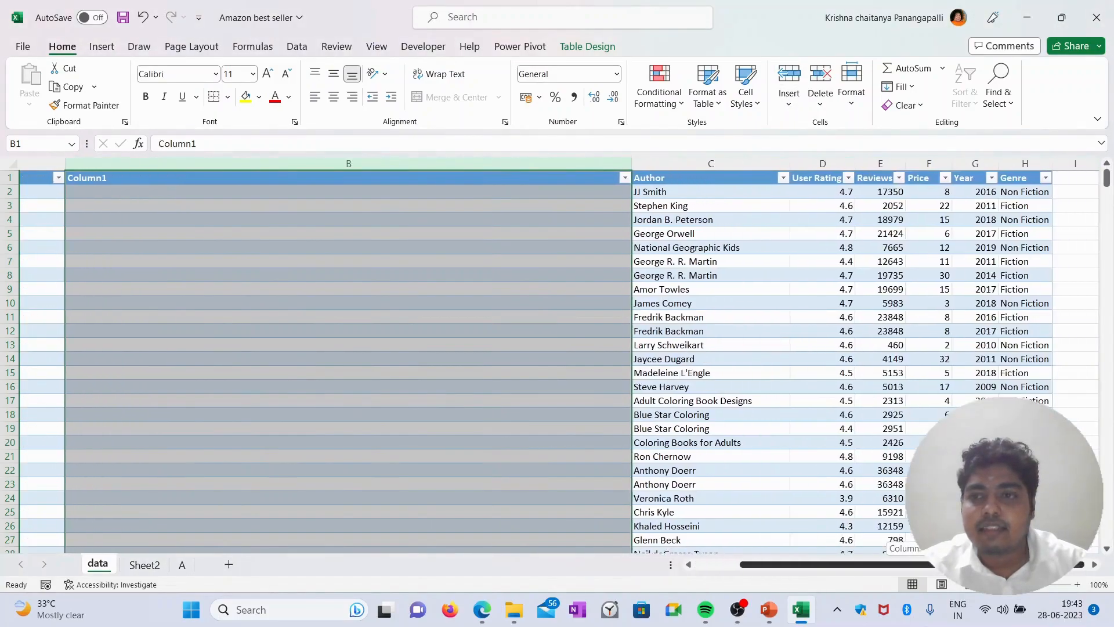
double_click(586, 164)
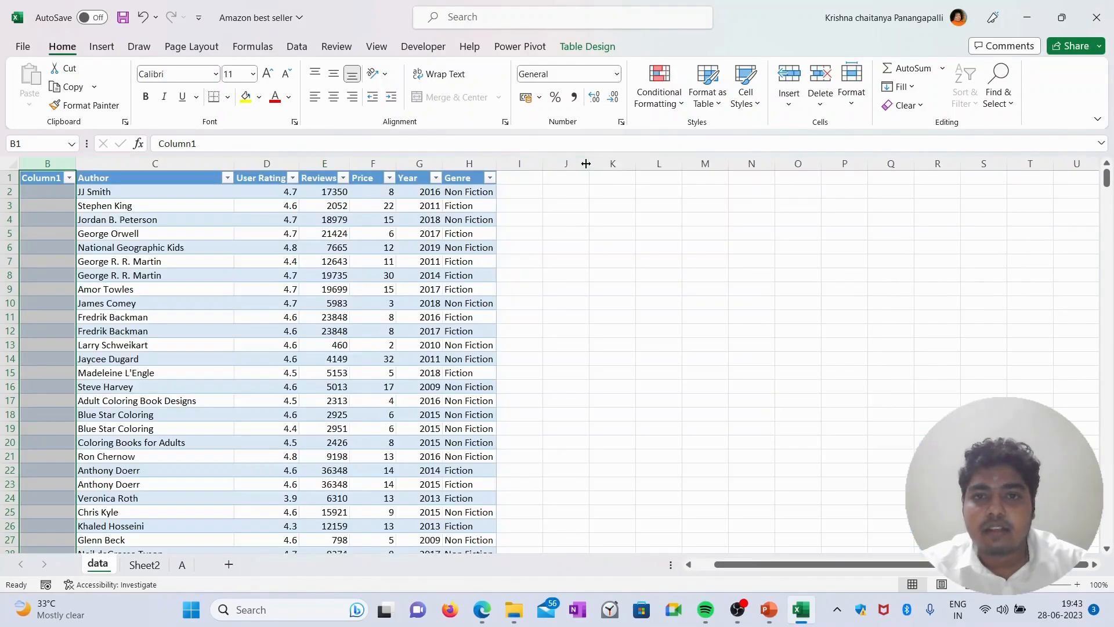
scroll(859, 573, "left", 2)
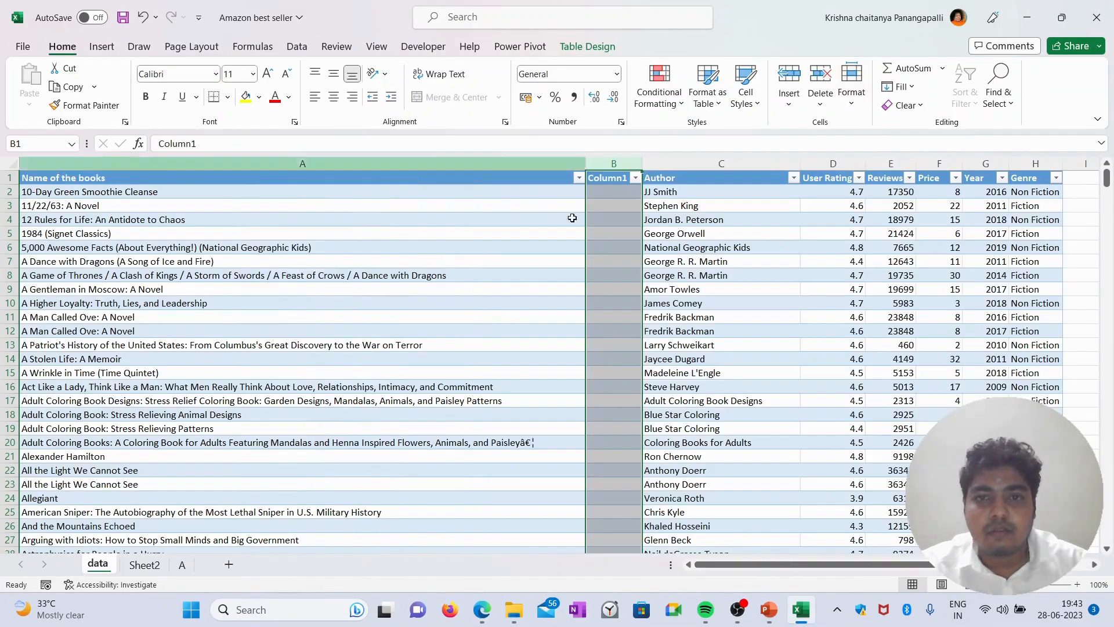
Step: Rename the header of the new column beside Author as First name
left_click(614, 184)
double_click(613, 181)
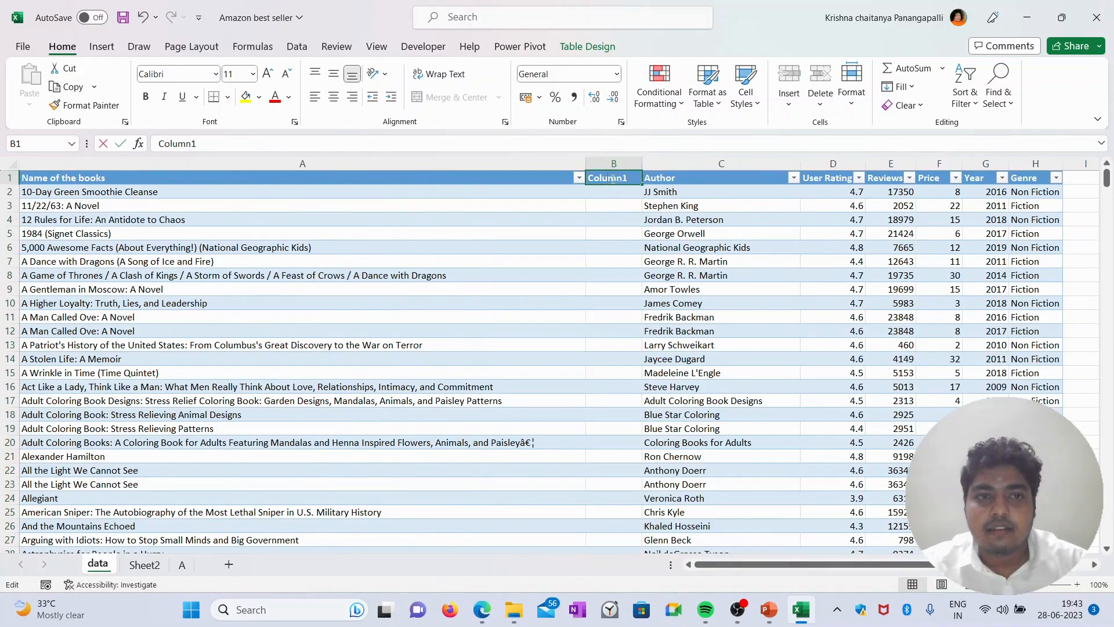
double_click(613, 179)
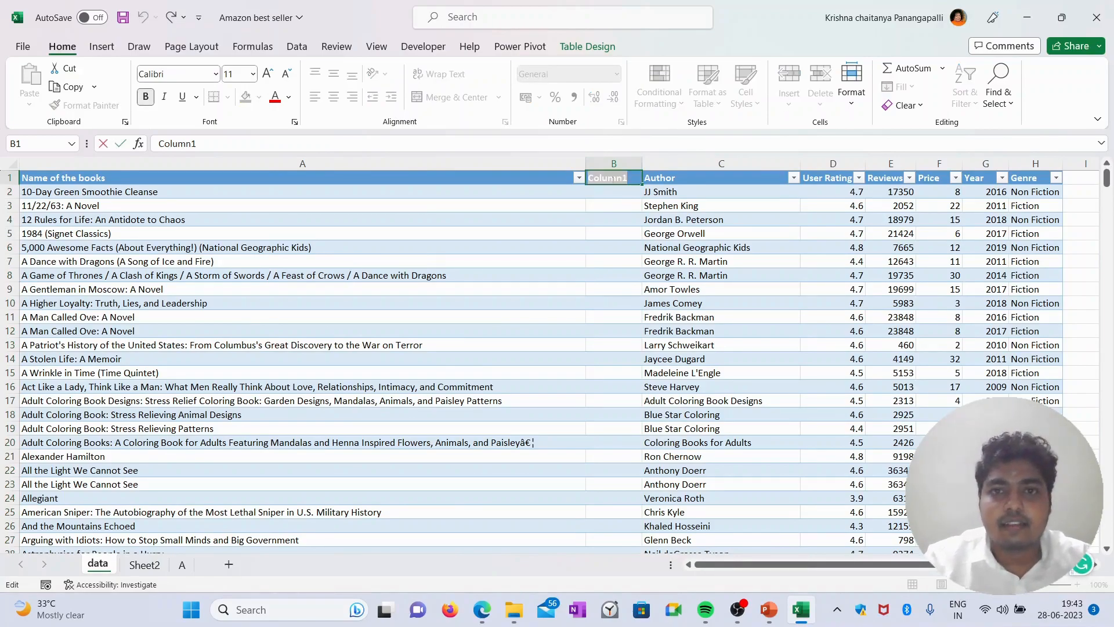
type("Fir")
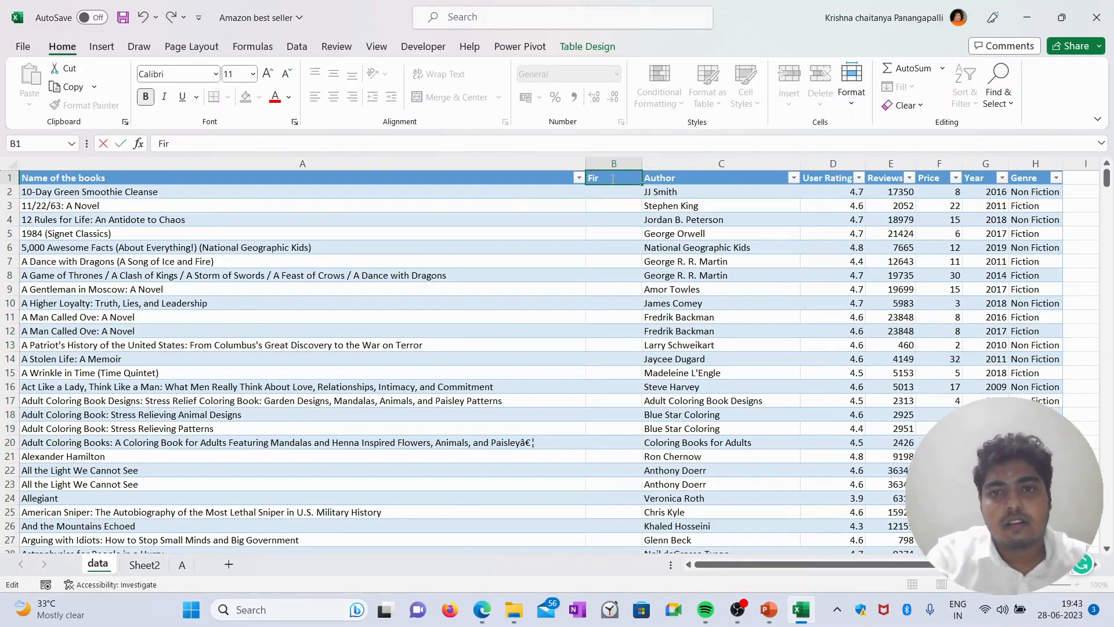
type("st name")
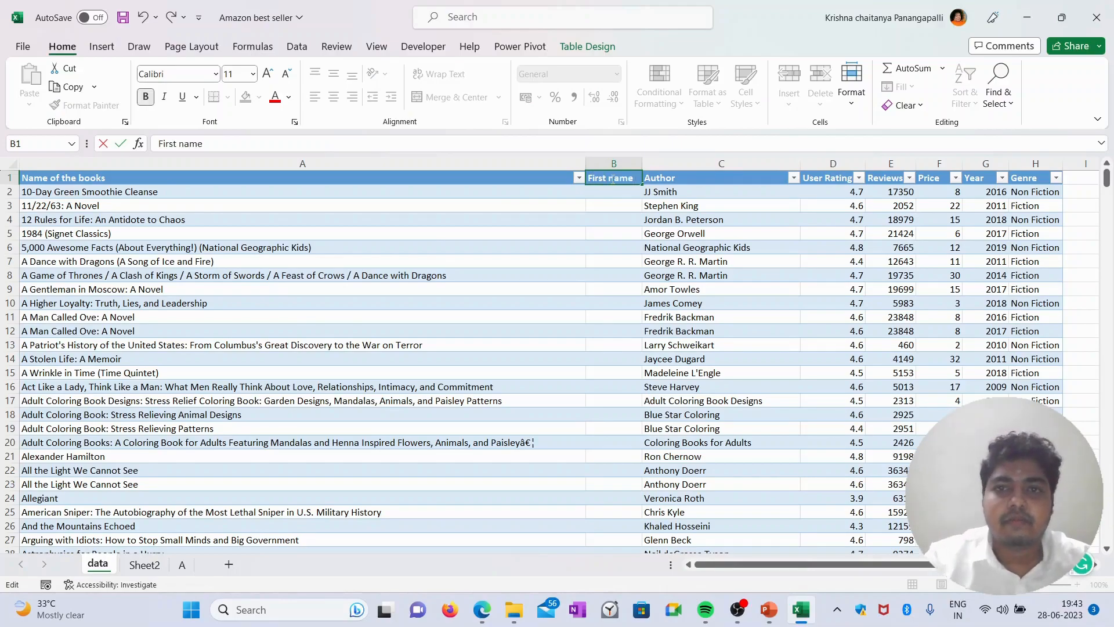
Step: Insert another sheet column before the First name column and narrow it to about that column's width
left_click(601, 160)
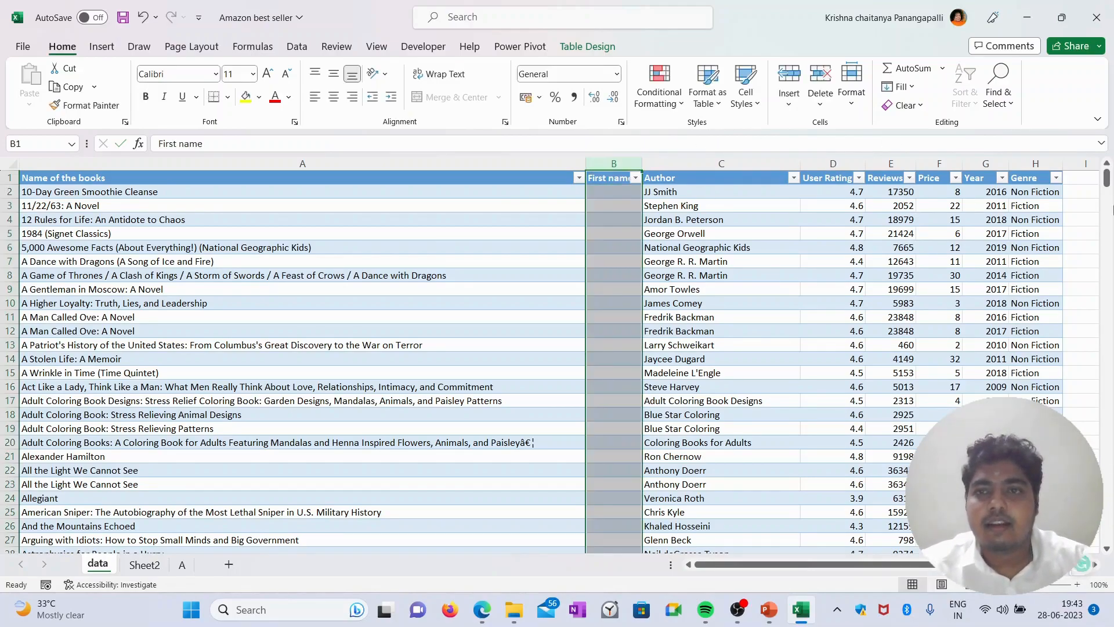
left_click(108, 44)
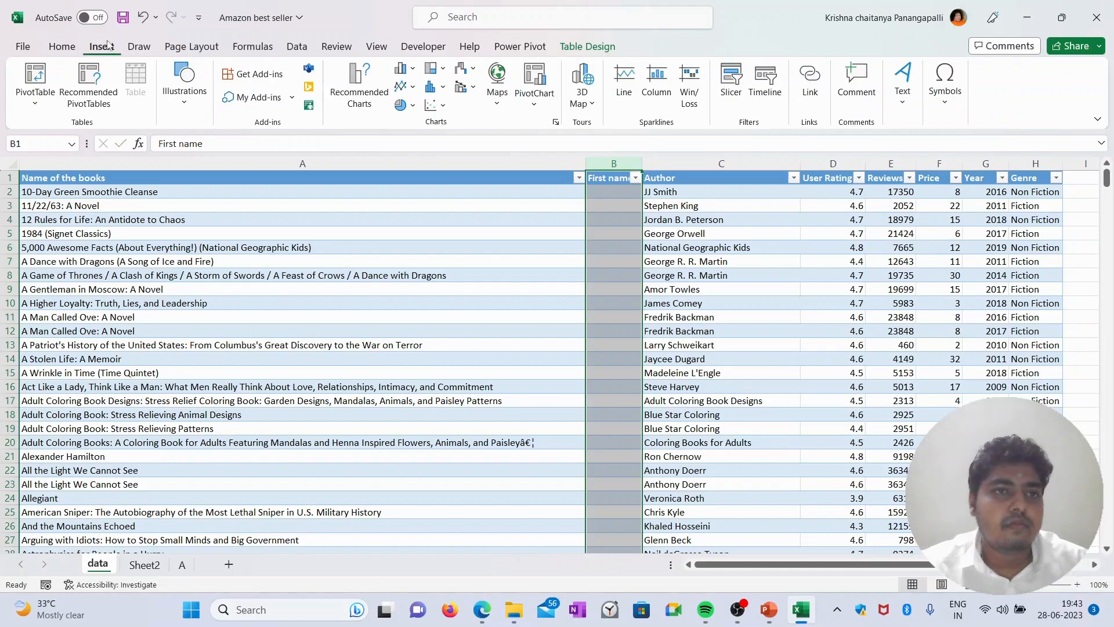
left_click(62, 47)
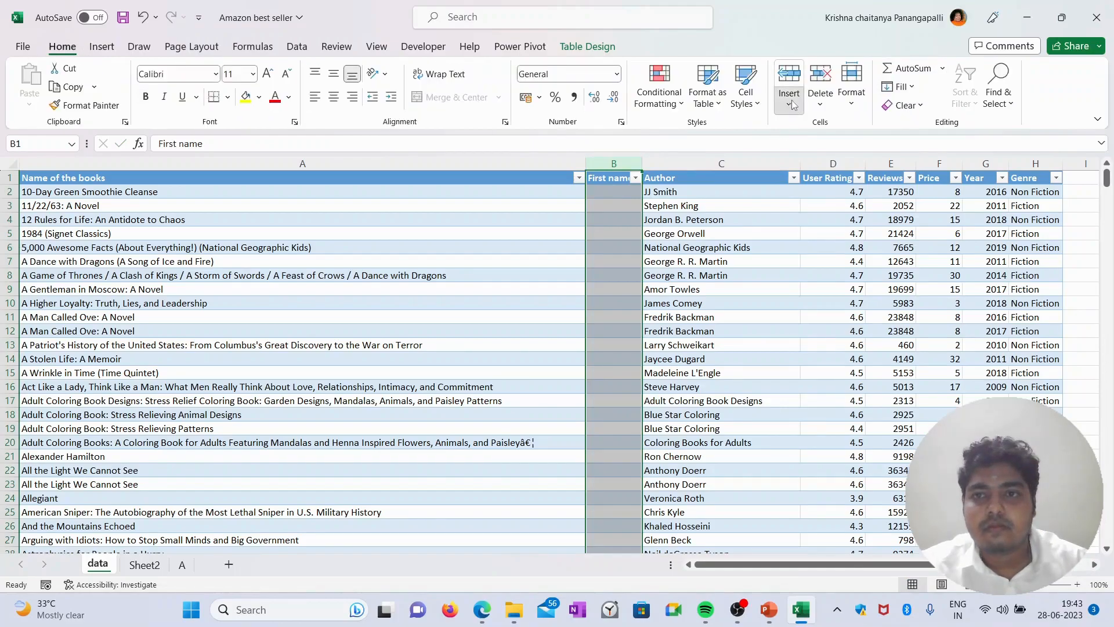
left_click(790, 102)
left_click(841, 170)
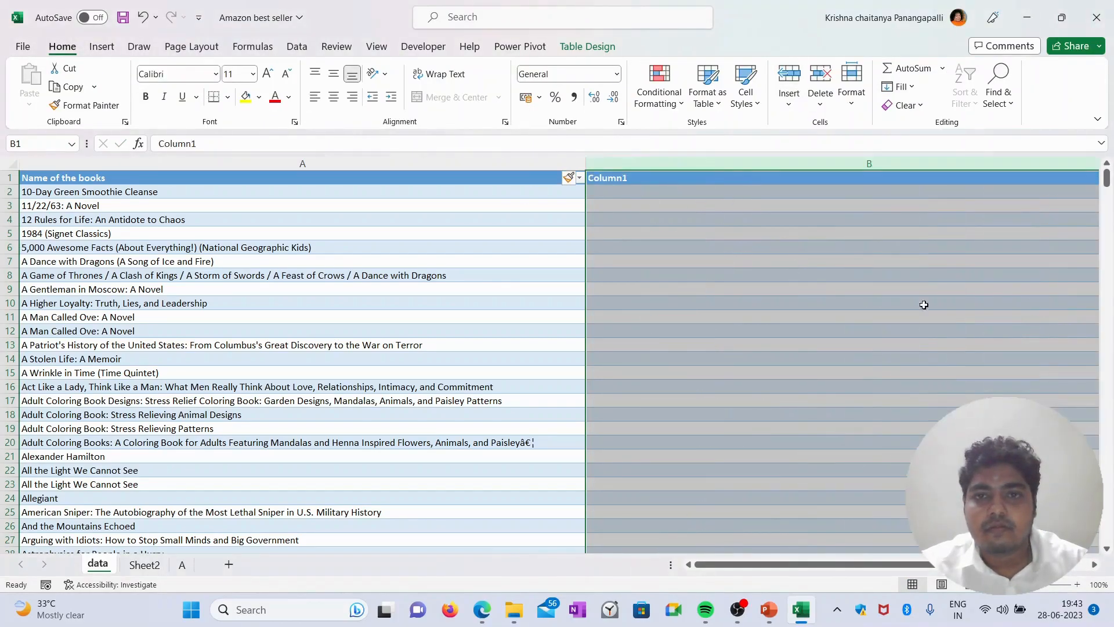
left_click_drag(864, 565, 910, 579)
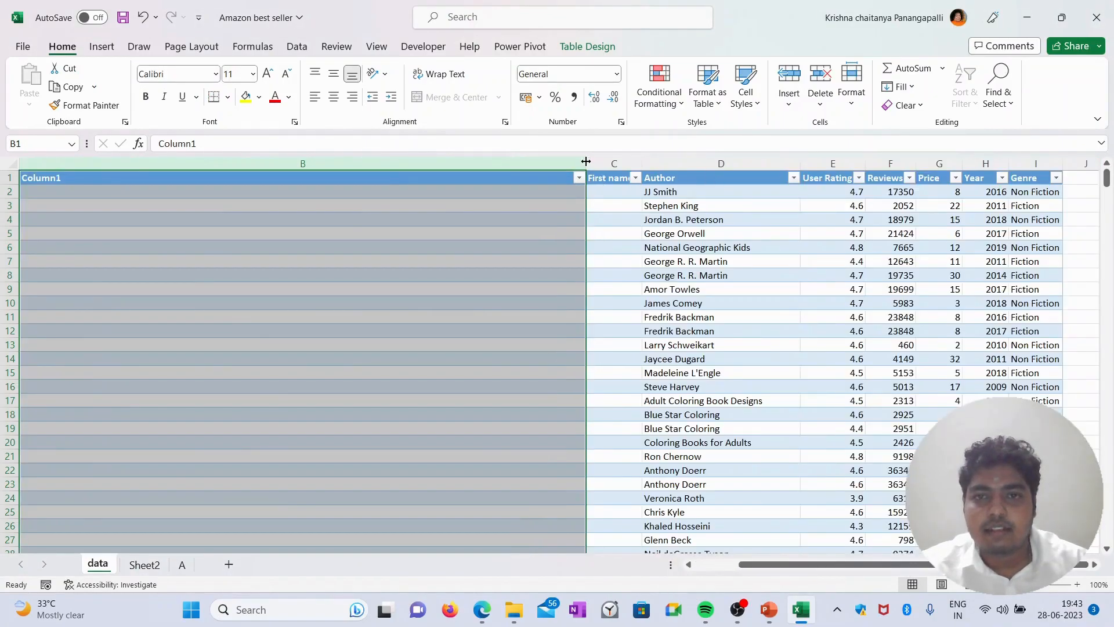
left_click_drag(587, 158, 76, 162)
left_click_drag(821, 564, 816, 549)
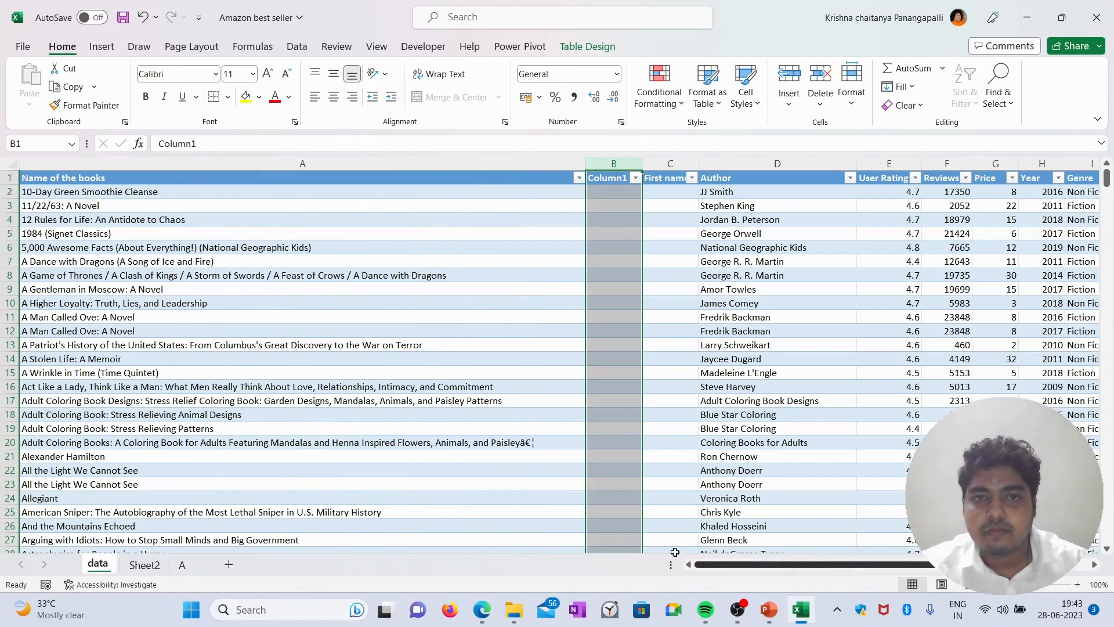
Step: Rename the Column1 header in B1 as First name
double_click(609, 180)
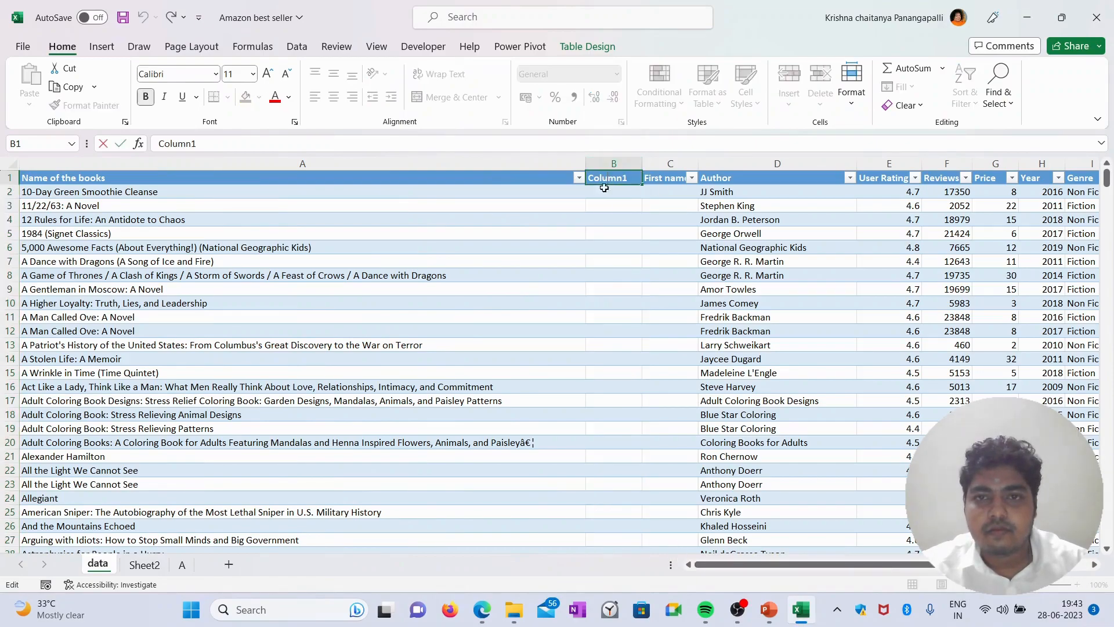
double_click(623, 179)
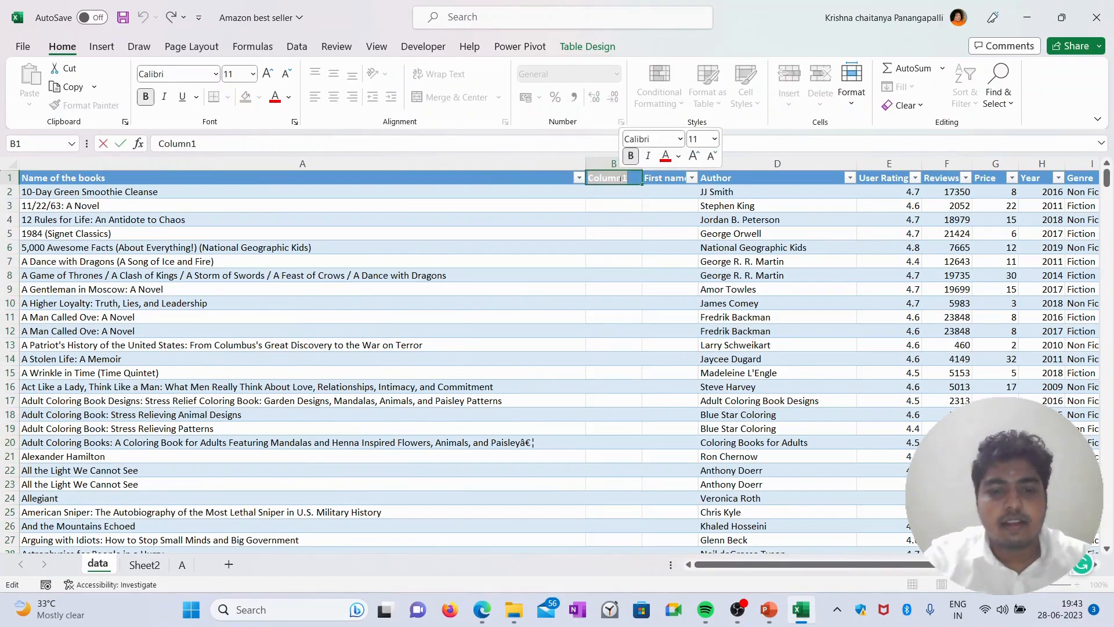
type("Firs")
type("t nm")
type("me")
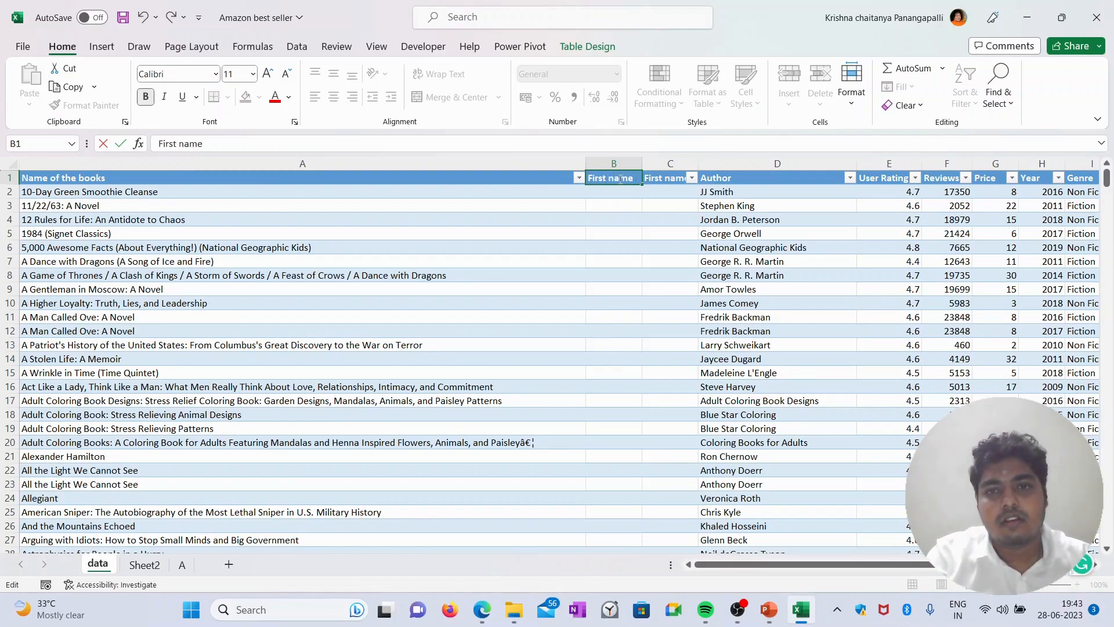
Step: Rename the header in C1, directly before Author, as Last name
left_click(671, 178)
triple_click(672, 178)
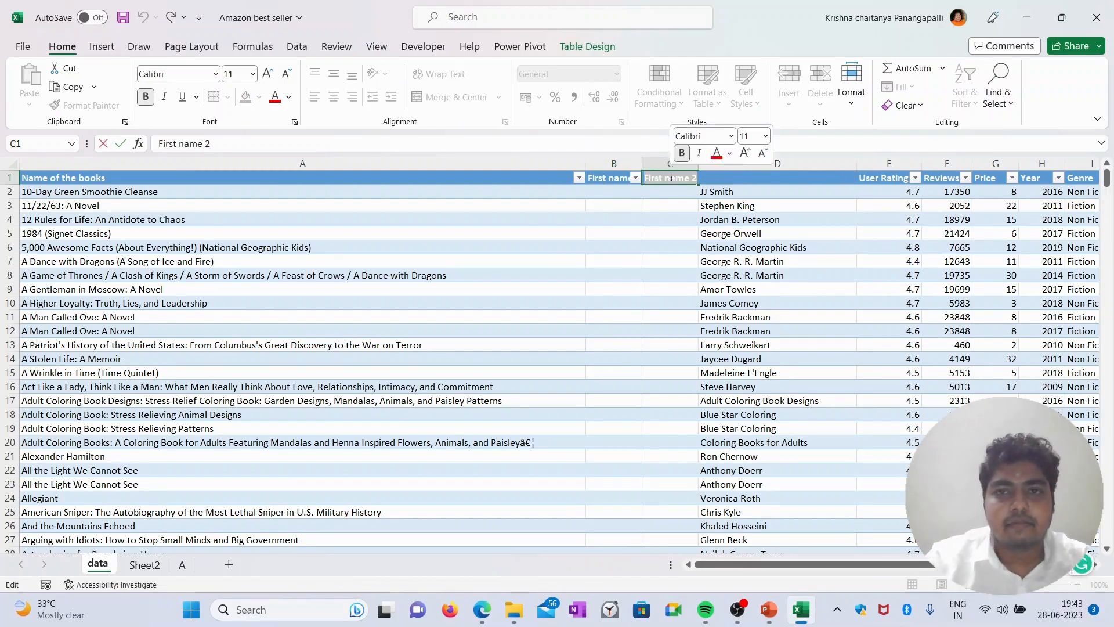
type("Last name")
left_click(684, 207)
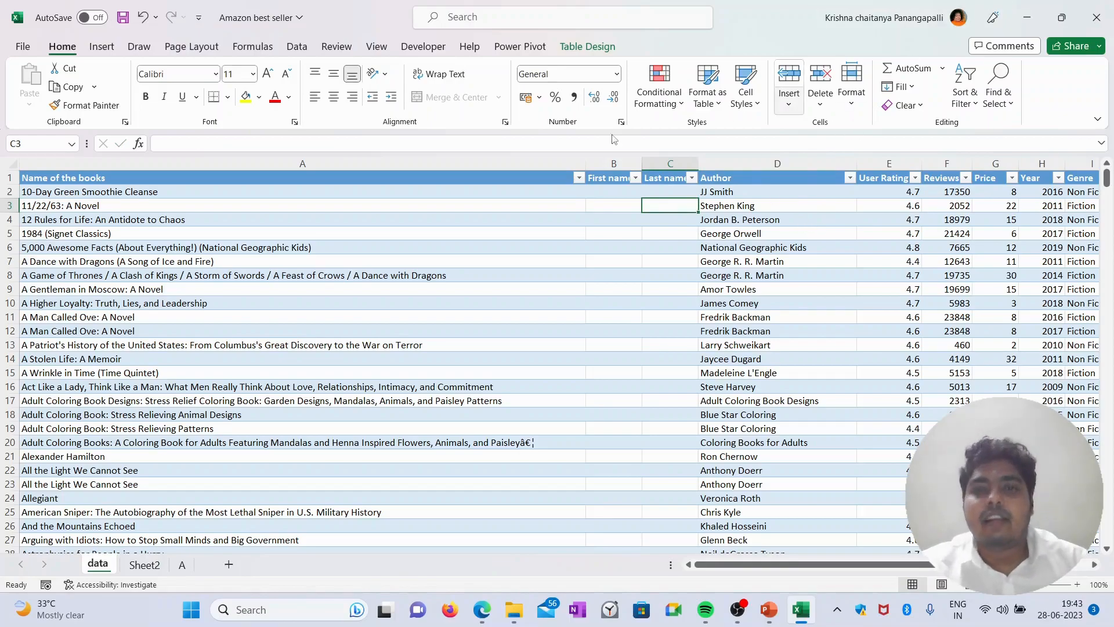
Step: Fill the First name column with Flash Fill, using JJ and Stephen in B2 and B3 as examples
left_click(614, 195)
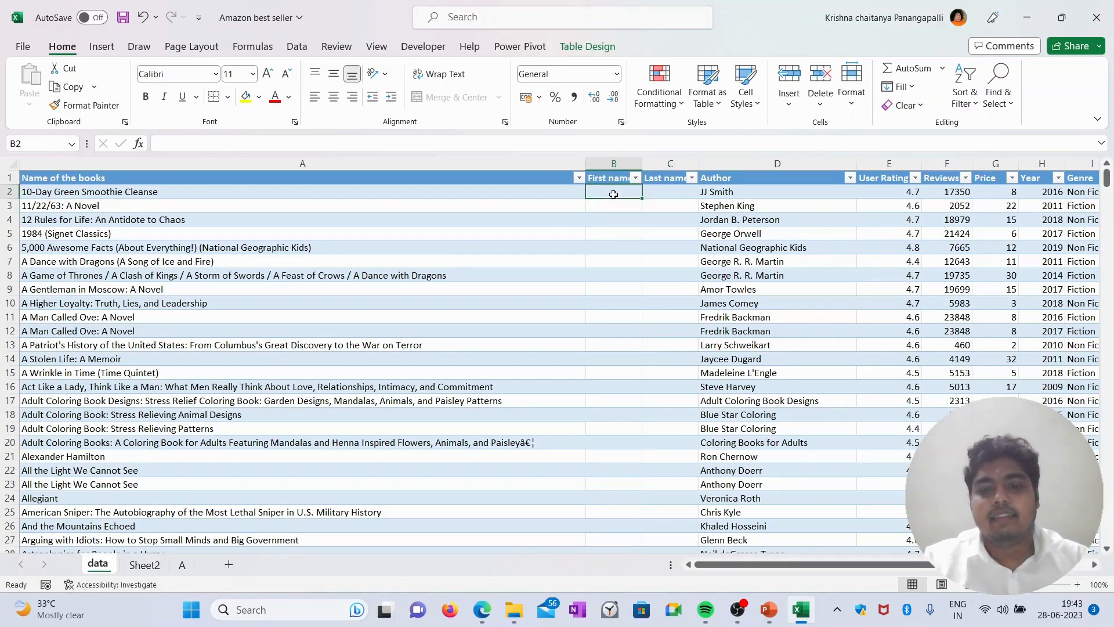
type("JJ")
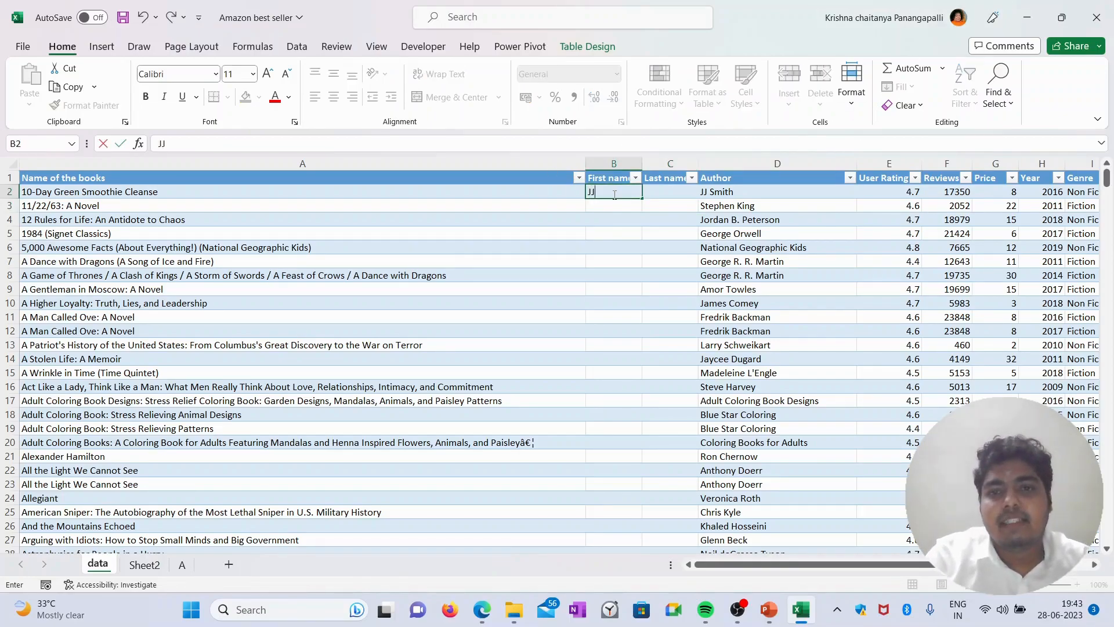
key("Return")
type("Stephen")
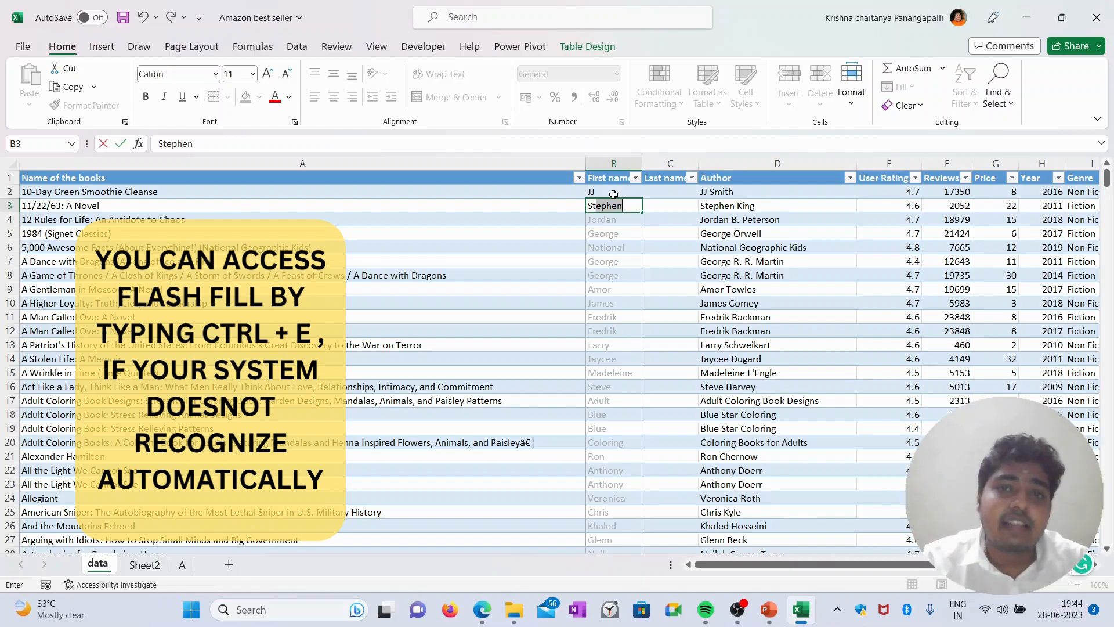
key("Return")
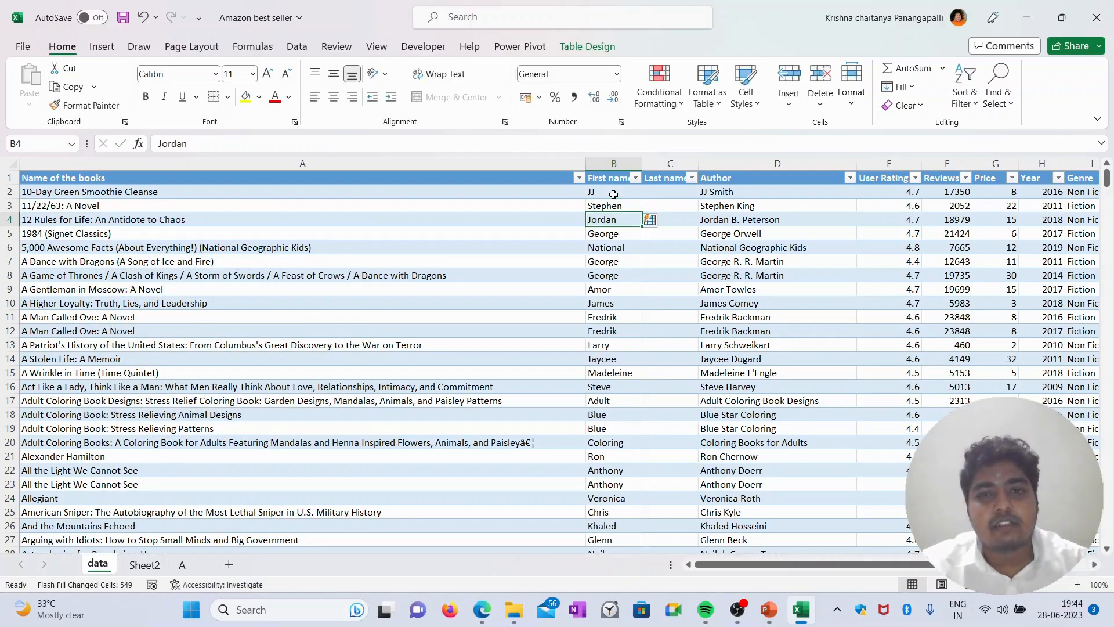
Step: Fill the Last name column with Flash Fill, using Smith and King in C2 and C3 as examples
left_click(652, 197)
type("Smith")
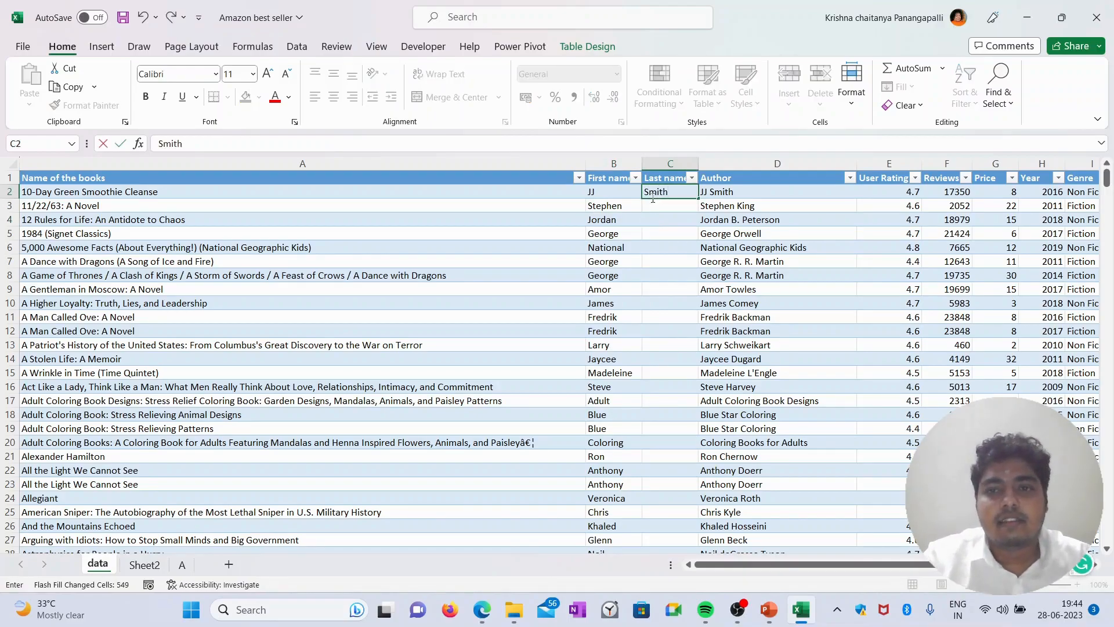
key("Return")
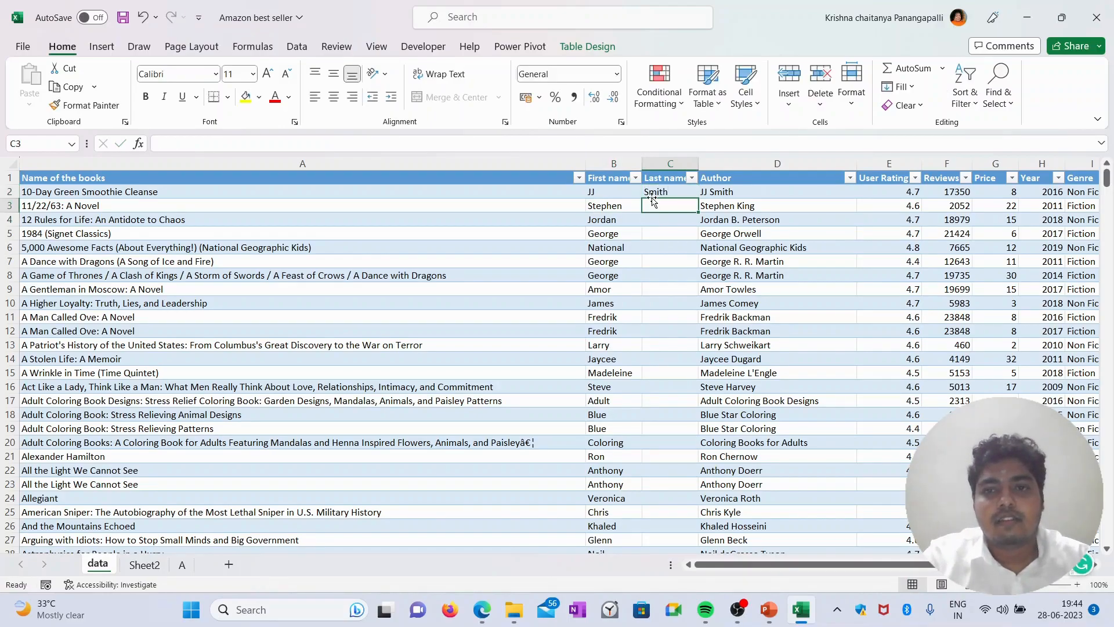
type("King")
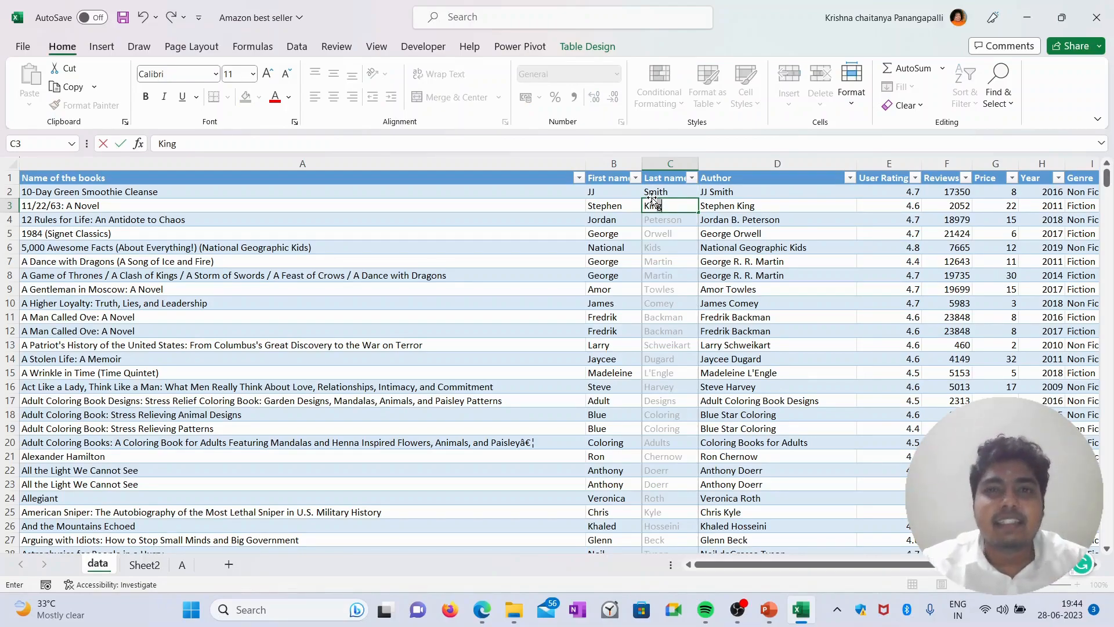
key("Return")
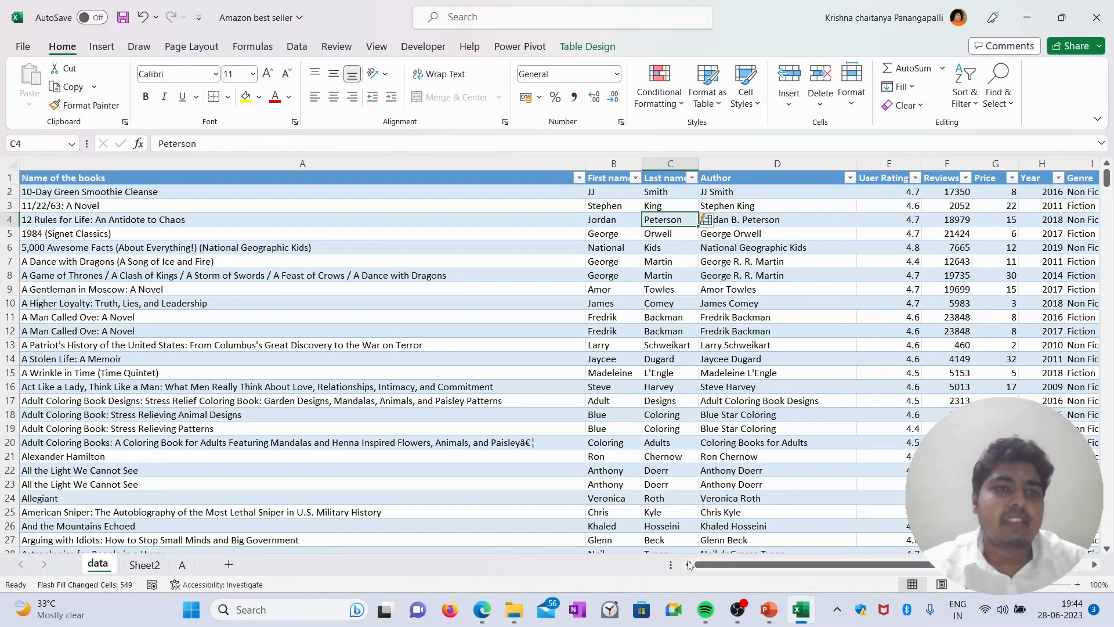
Step: Examine the book titles in column A for a delimiter that separates main titles from subtitles
left_click_drag(791, 565, 747, 579)
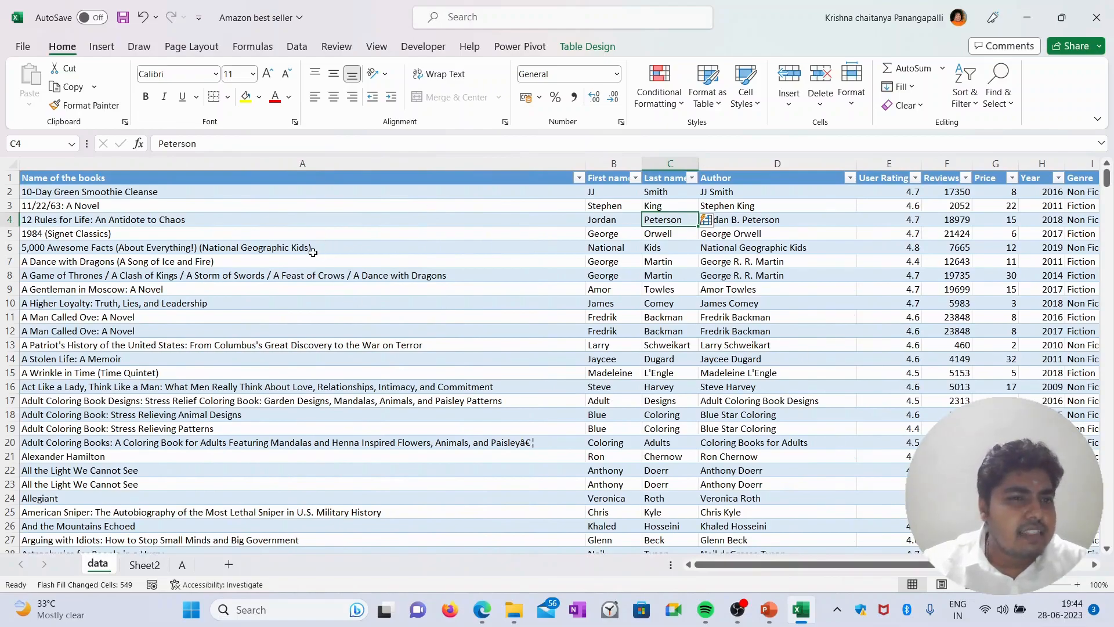
left_click(206, 167)
left_click(203, 219)
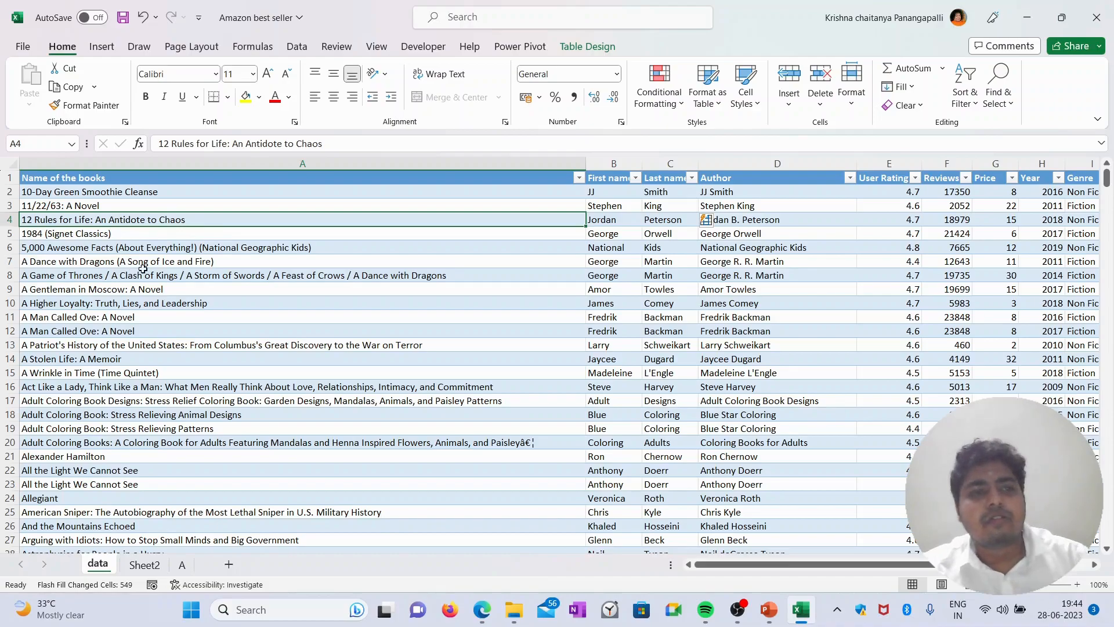
scroll(146, 273, "down", 2)
scroll(180, 303, "up", 2)
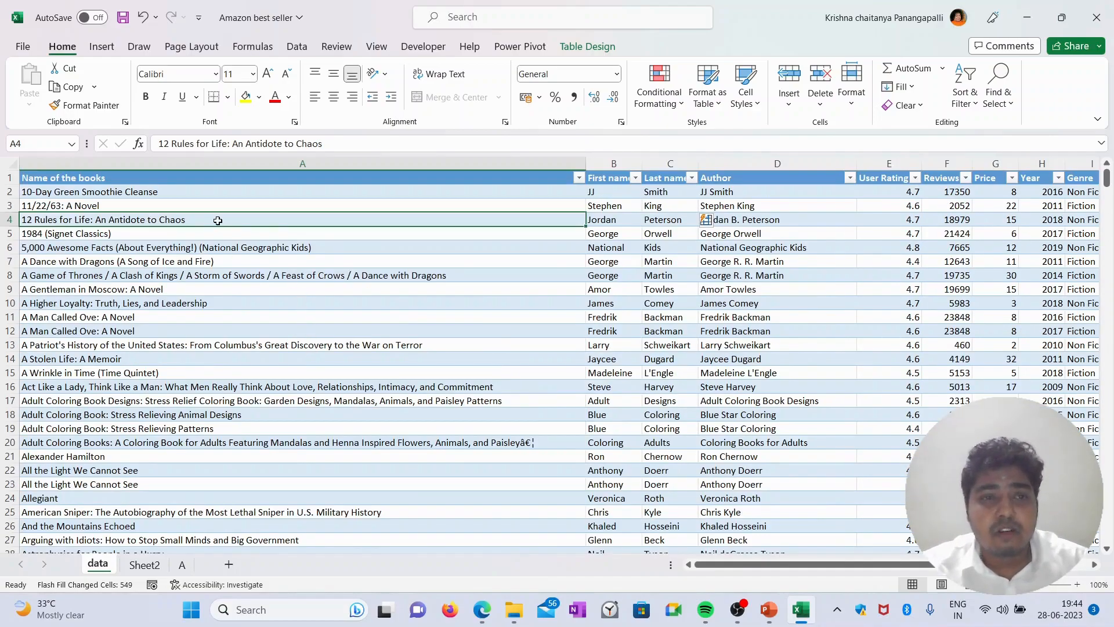
scroll(234, 301, "down", 1)
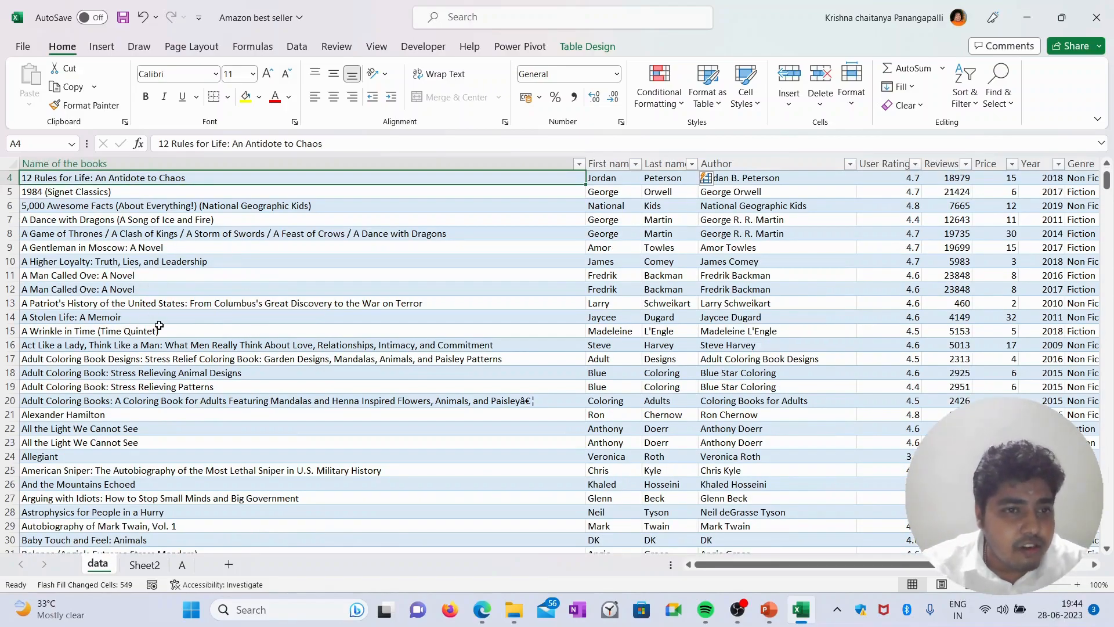
left_click(75, 275)
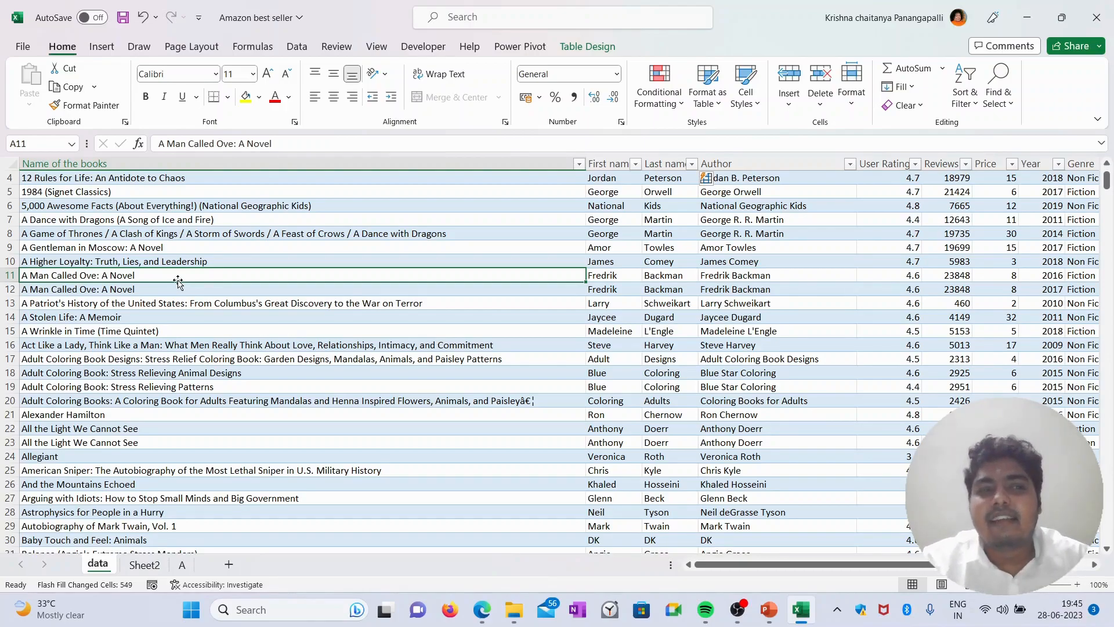
Step: Start Text to Columns on the whole Name of the books column, using Delimited data with a colon as the custom delimiter
left_click(296, 160)
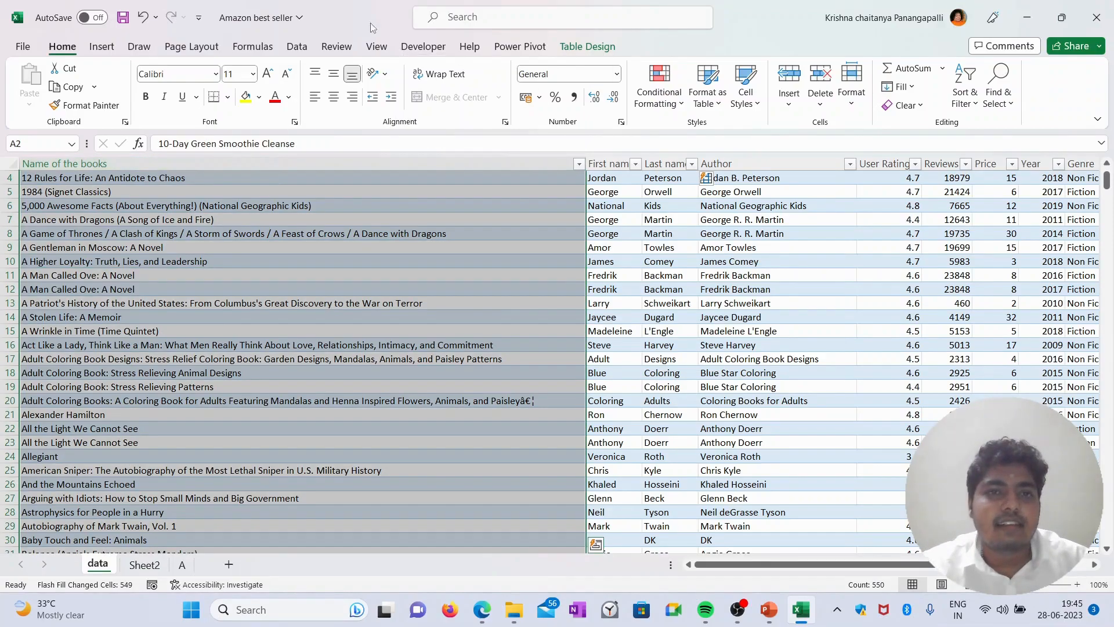
left_click(310, 51)
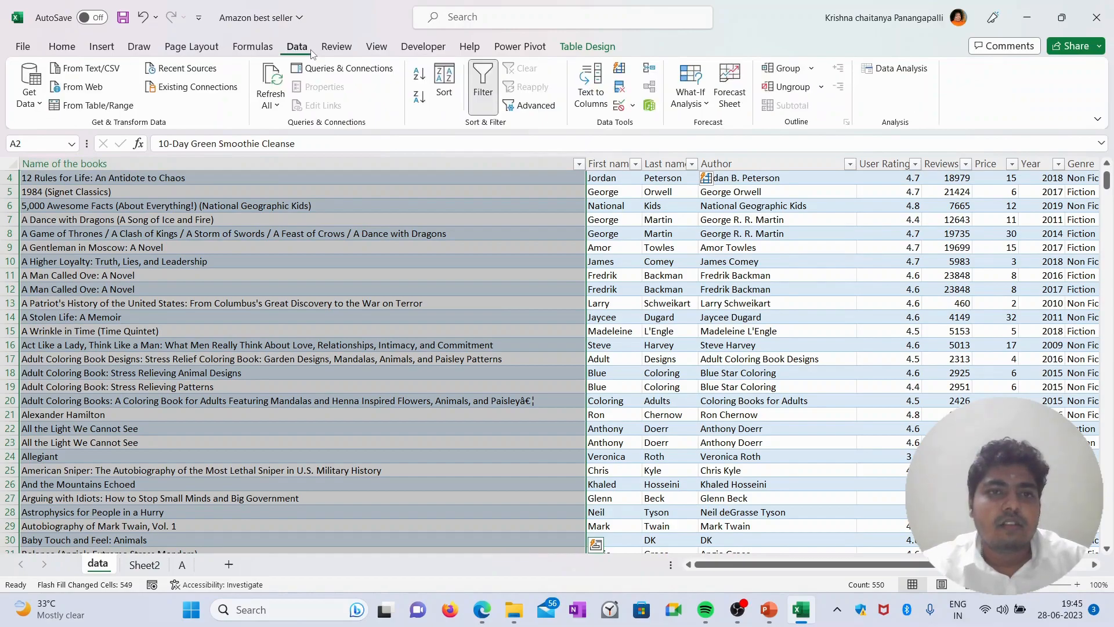
scroll(311, 334, "up", 1)
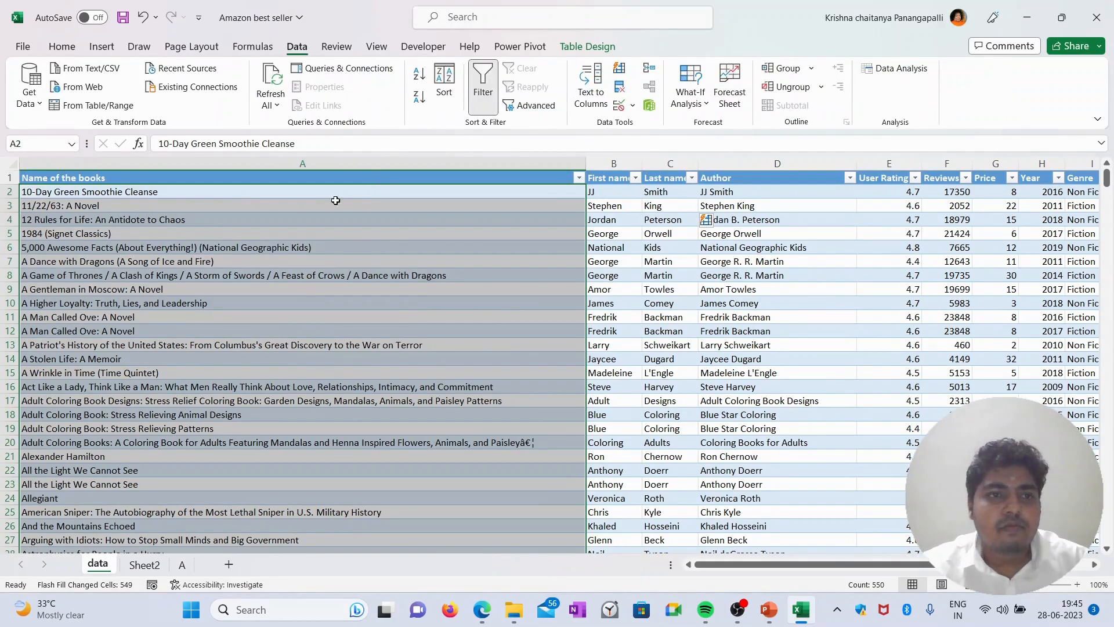
left_click(328, 205)
left_click(301, 165)
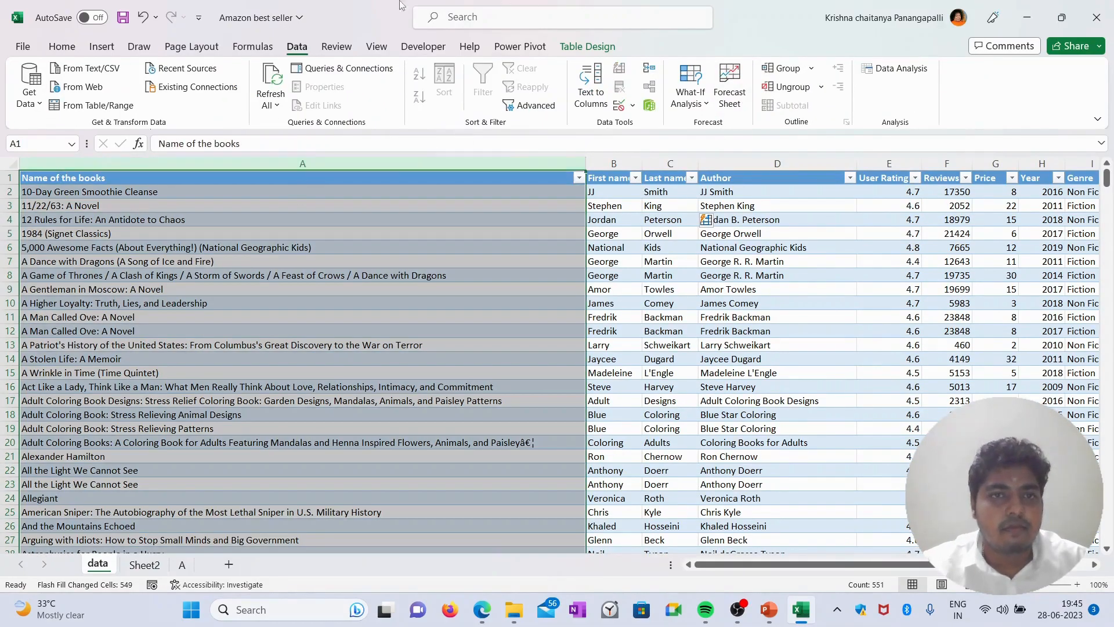
left_click(601, 87)
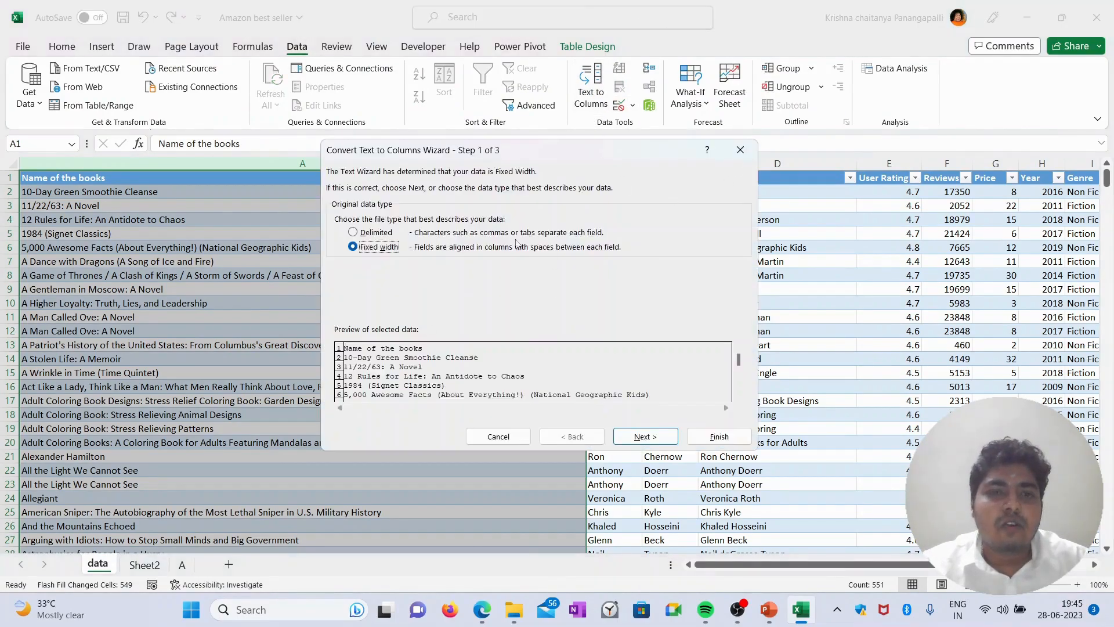
left_click(353, 232)
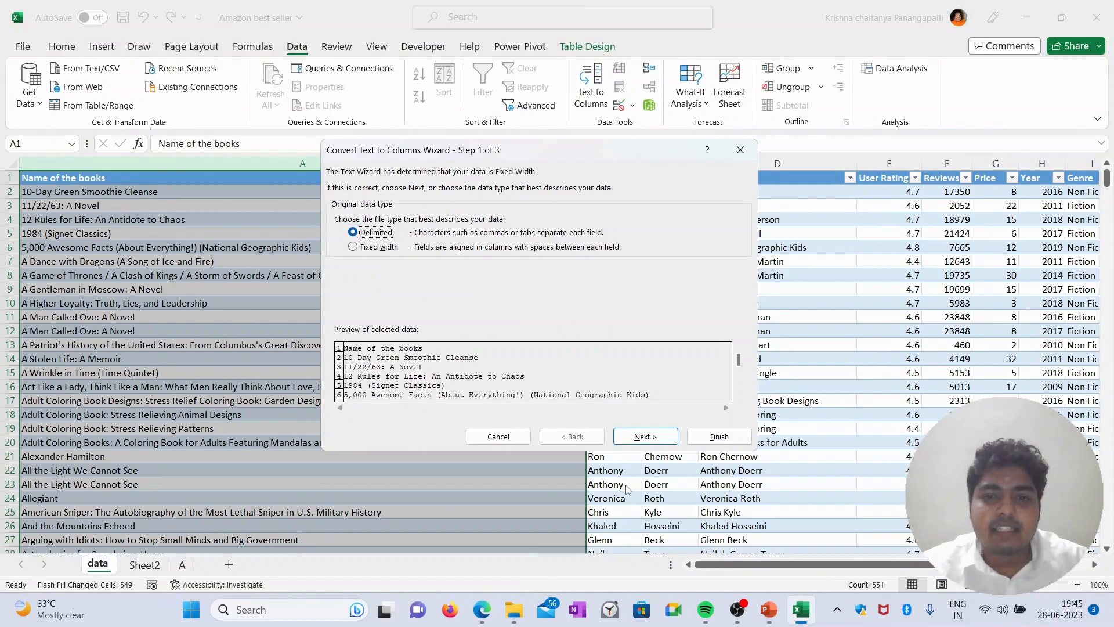
left_click(648, 440)
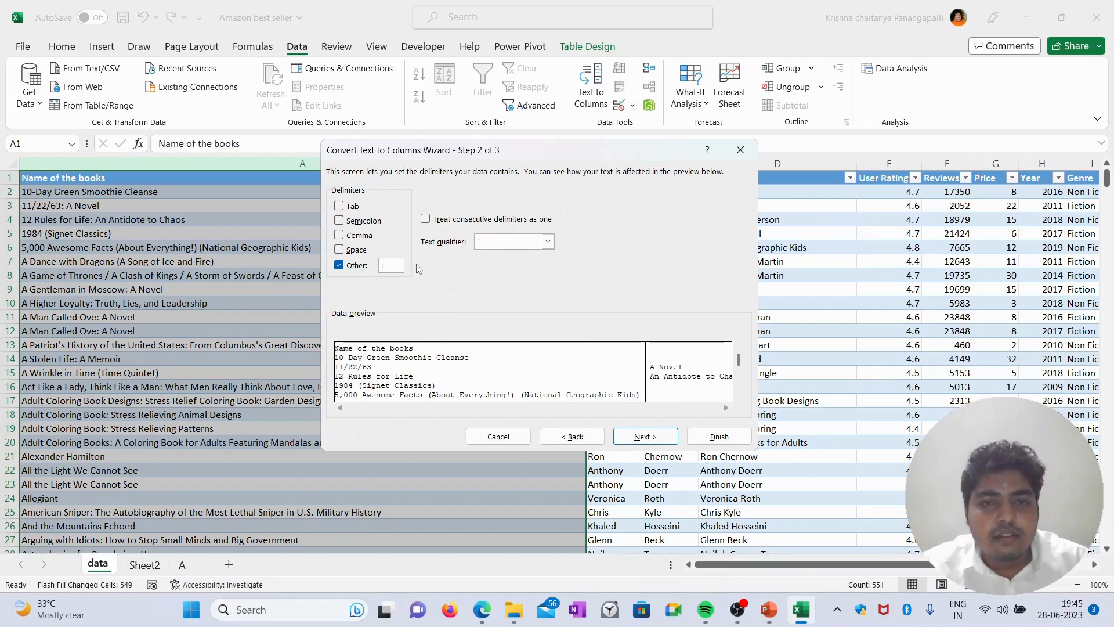
left_click_drag(554, 156, 622, 160)
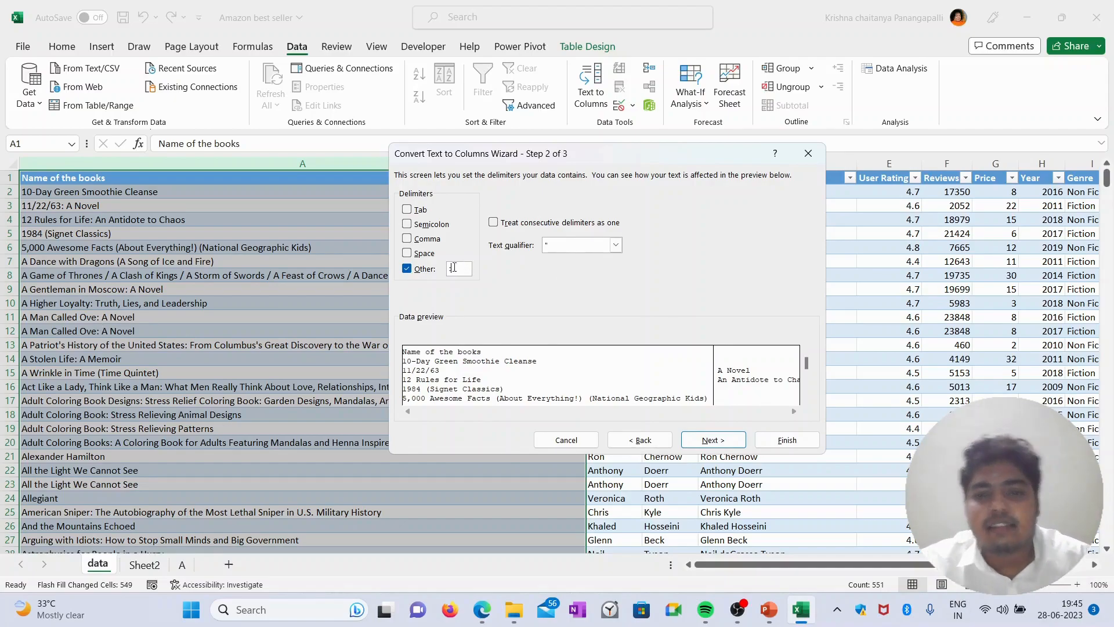
left_click(713, 441)
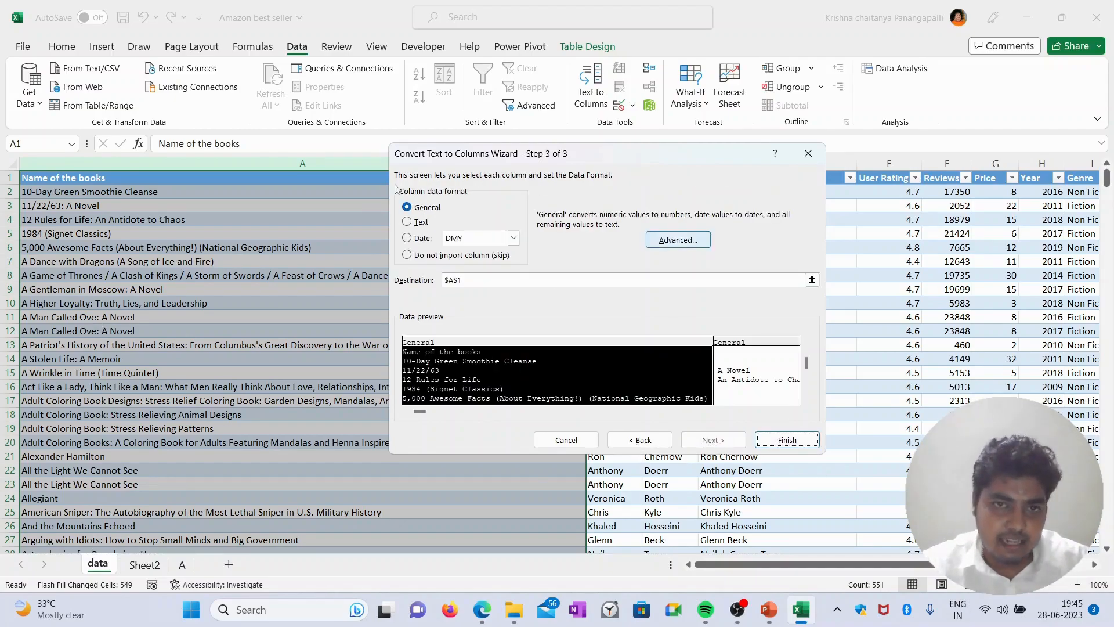
Step: Format the first split column as Text and output the split titles to destination $J$1:$N$1
left_click(407, 223)
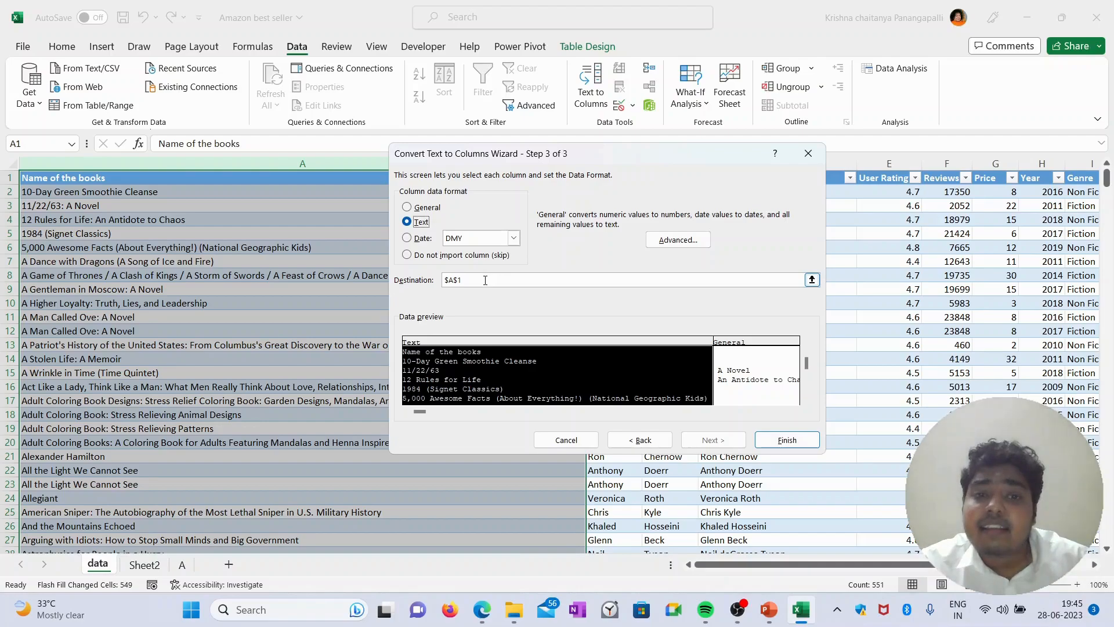
left_click_drag(649, 157, 707, 166)
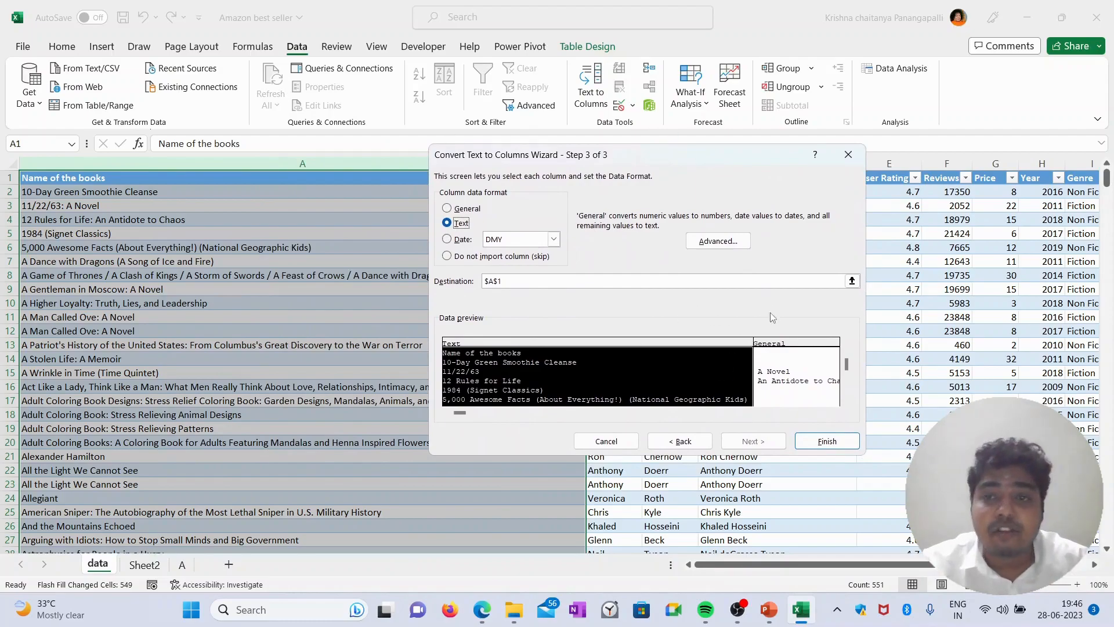
left_click(852, 281)
left_click_drag(666, 160, 419, 139)
left_click_drag(811, 565, 867, 571)
left_click_drag(582, 178, 774, 176)
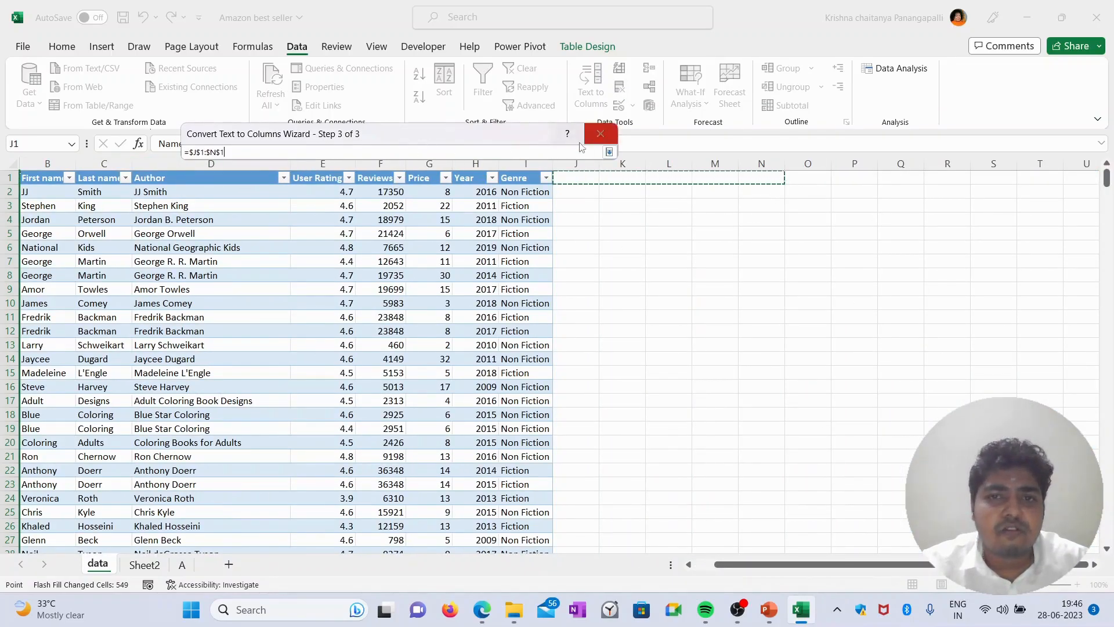
left_click(608, 152)
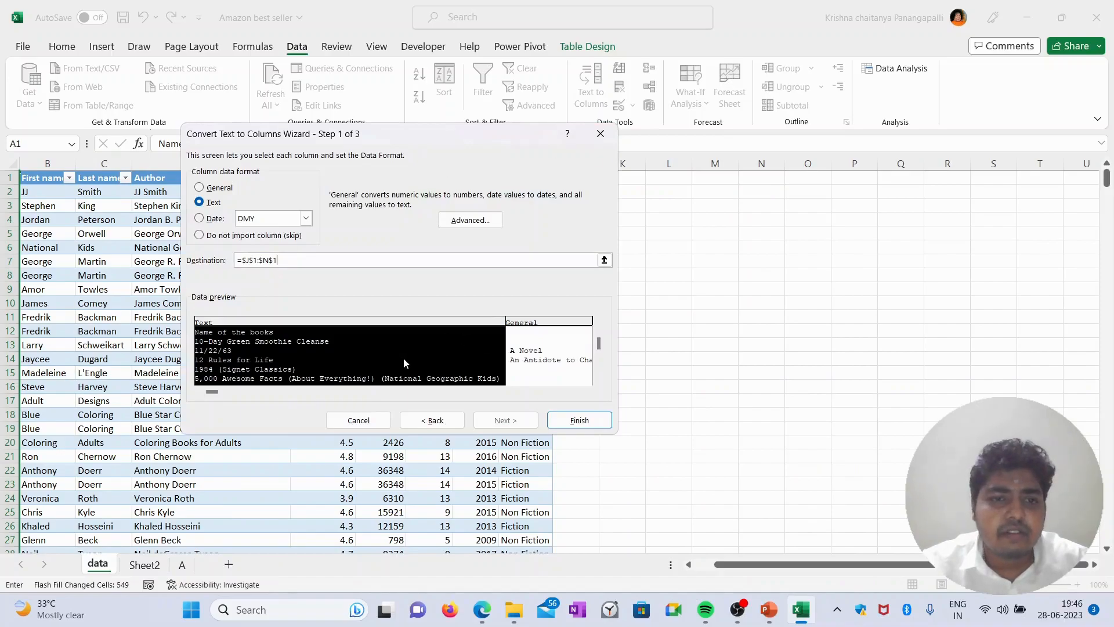
left_click(580, 420)
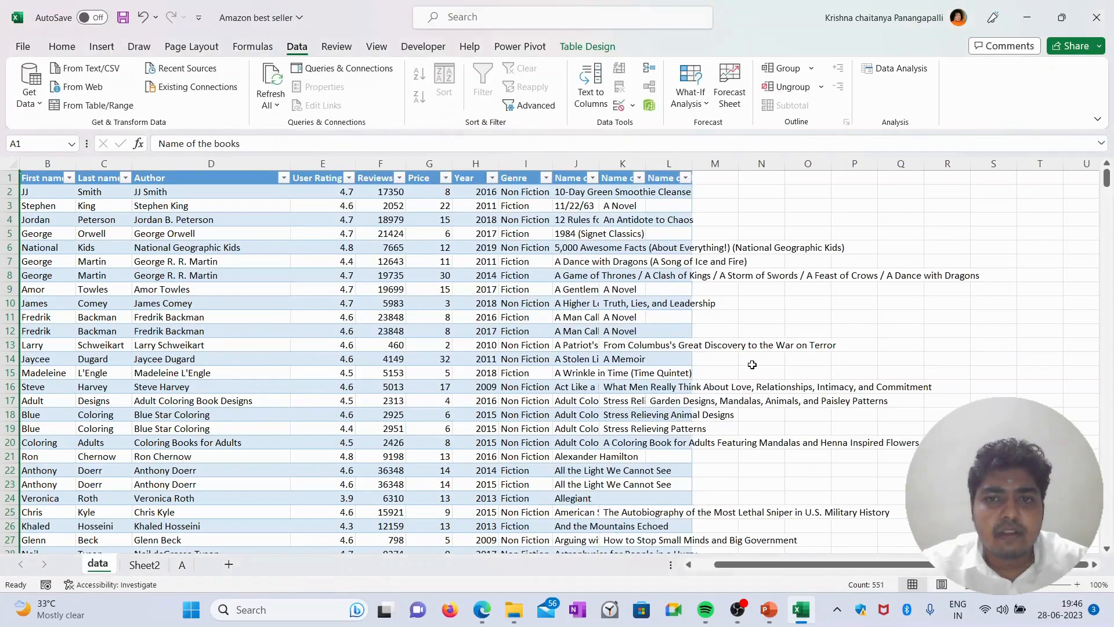
Step: Autofit the widths of columns J and K to show the split titles and subtitles in full
double_click(599, 163)
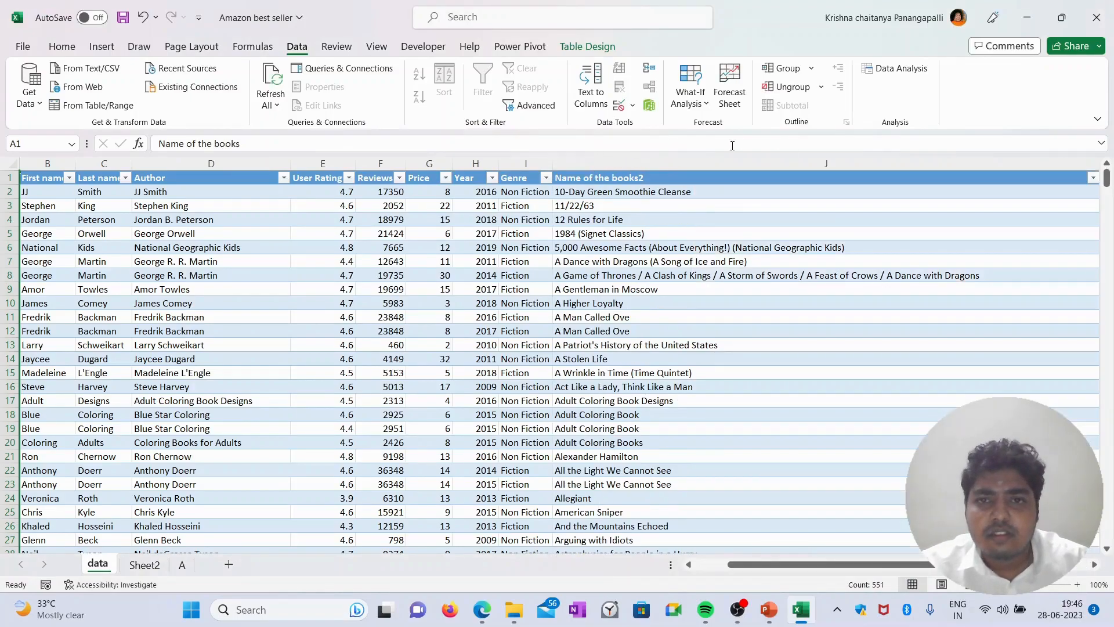
left_click_drag(854, 567, 919, 566)
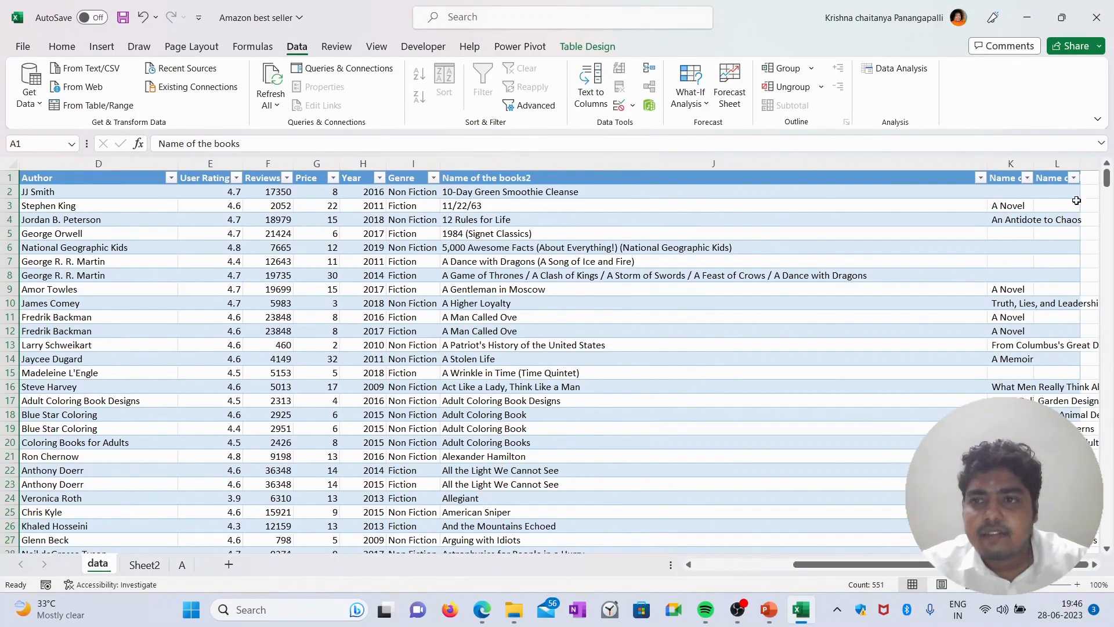
double_click(1034, 163)
Step: Rename the header in K1 as Subtitle
left_click_drag(862, 569, 959, 569)
left_click(775, 163)
double_click(775, 184)
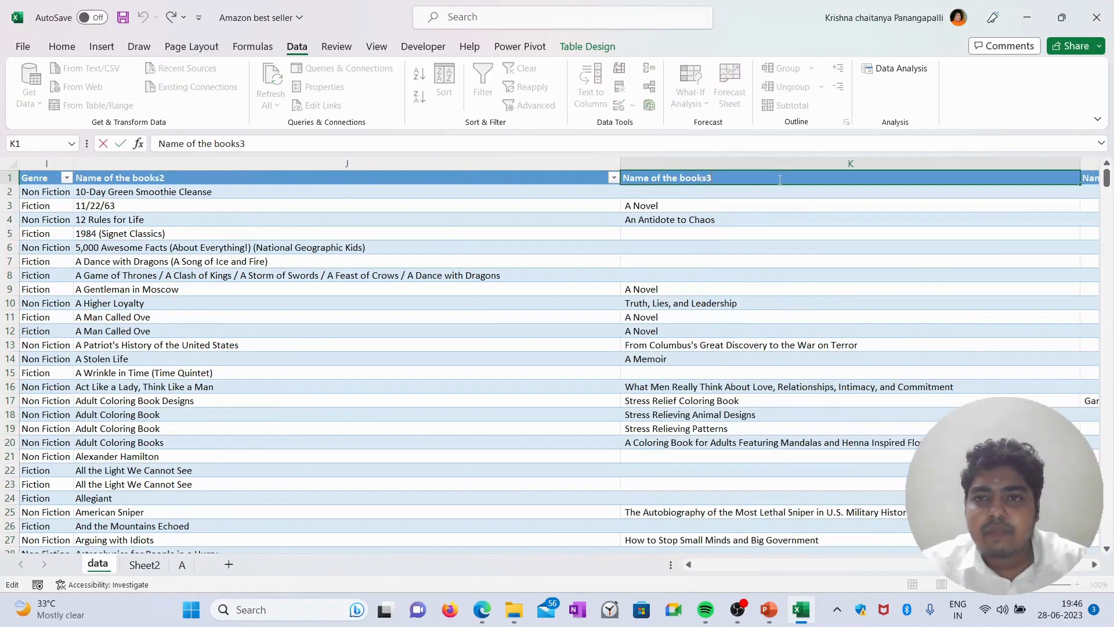
key("BackSpace")
key("BackSpace")
key("BackSpace")
key("BackSpace")
key("BackSpace")
key("BackSpace")
key("BackSpace")
key("BackSpace")
key("BackSpace")
key("BackSpace")
key("BackSpace")
key("BackSpace")
key("BackSpace")
key("BackSpace")
key("BackSpace")
key("BackSpace")
key("BackSpace")
key("BackSpace")
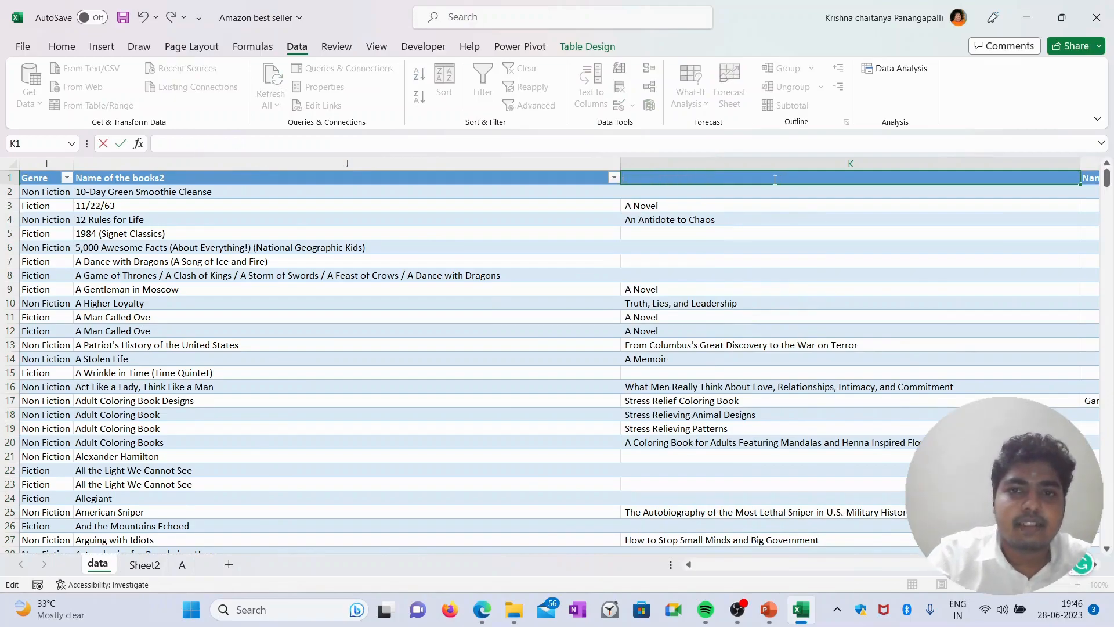
type("Subtitle")
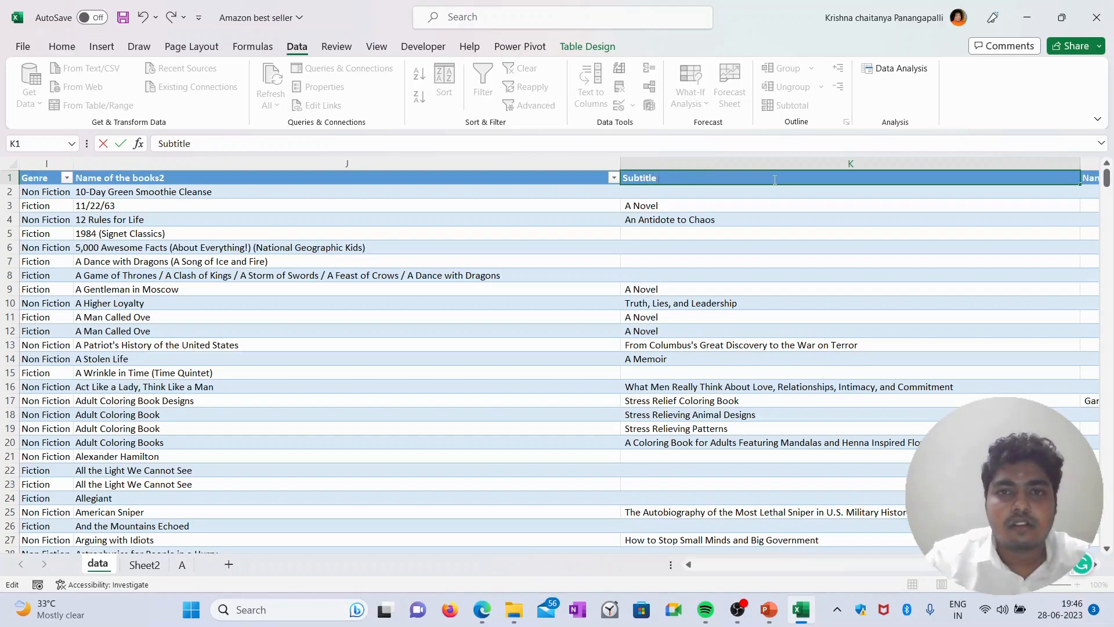
Step: Rename the header in J1, above the split main titles, as Name of Book
scroll(908, 433, "left", 3)
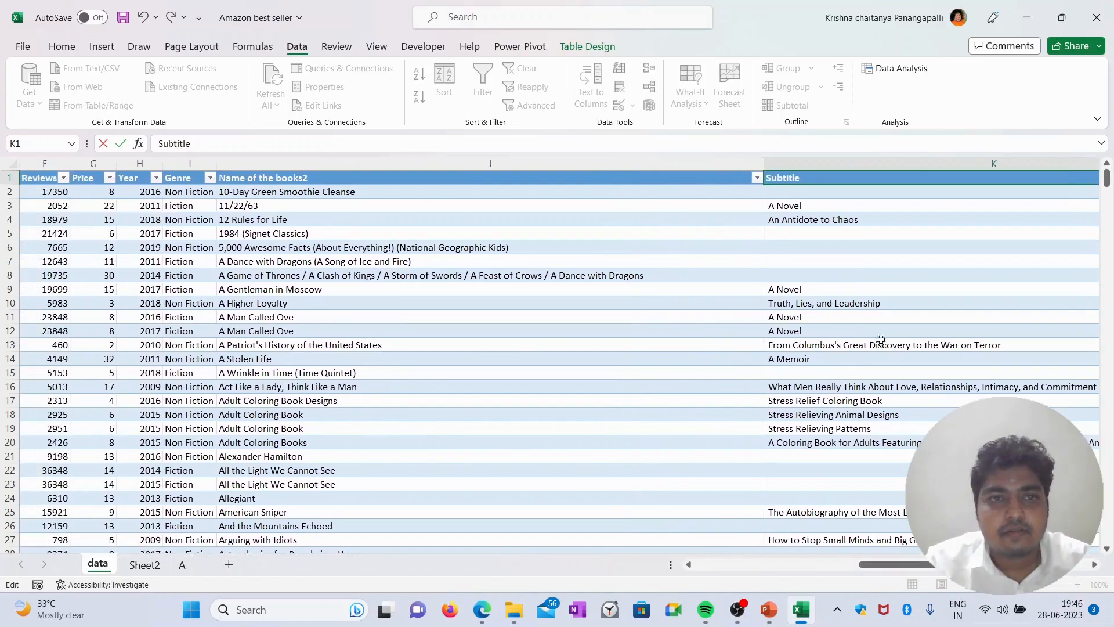
double_click(371, 180)
key("ctrl+shift+Left")
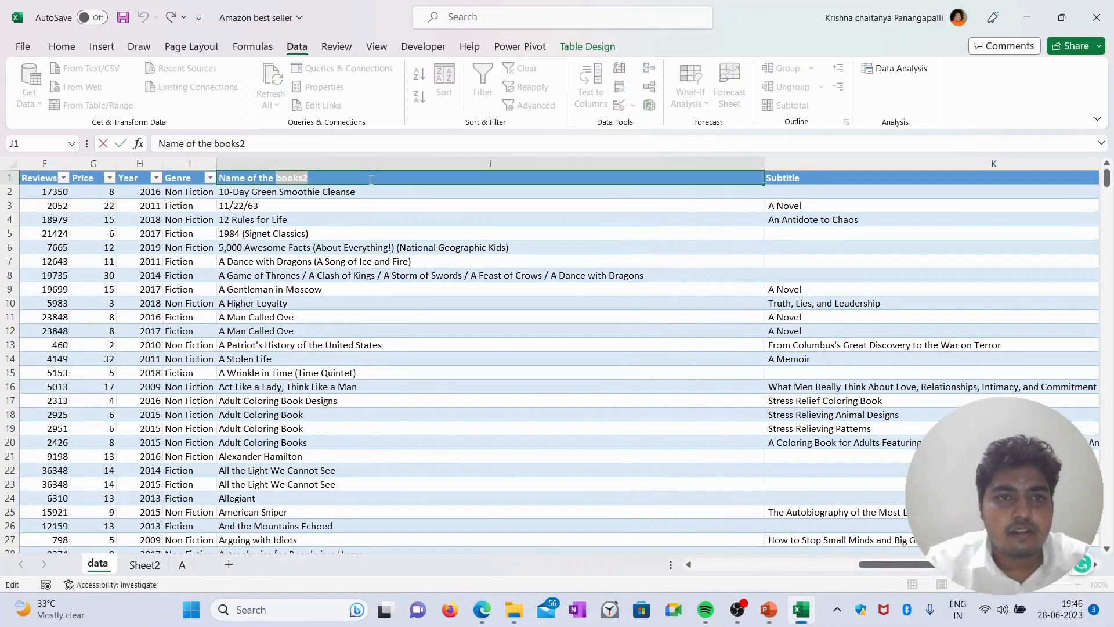
key("ctrl+shift+Home")
type("n")
type("Name of")
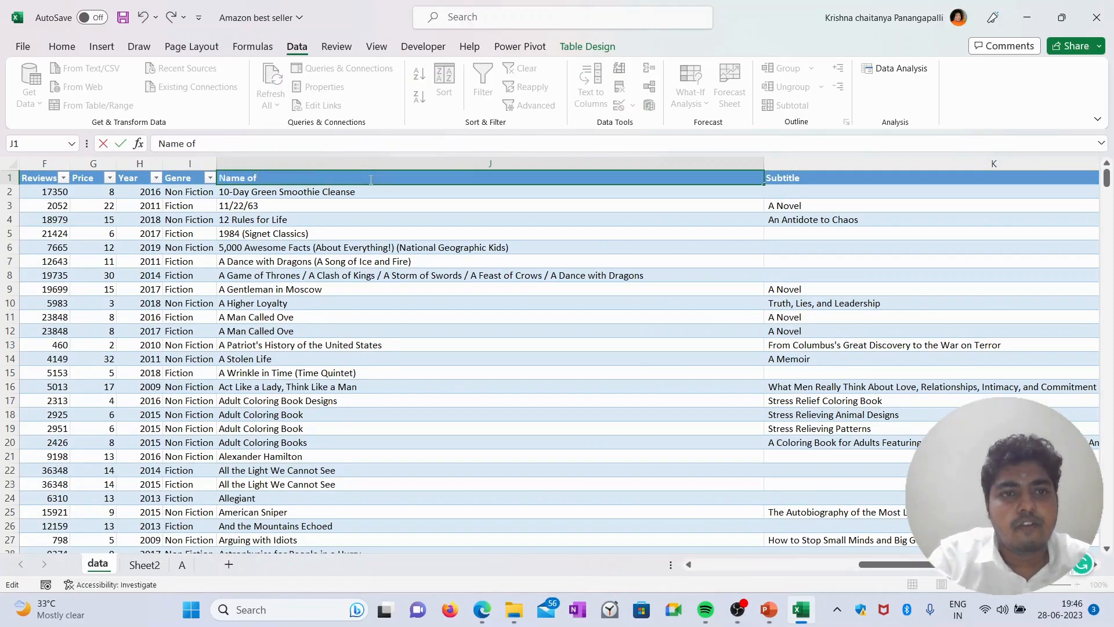
type(" Boo")
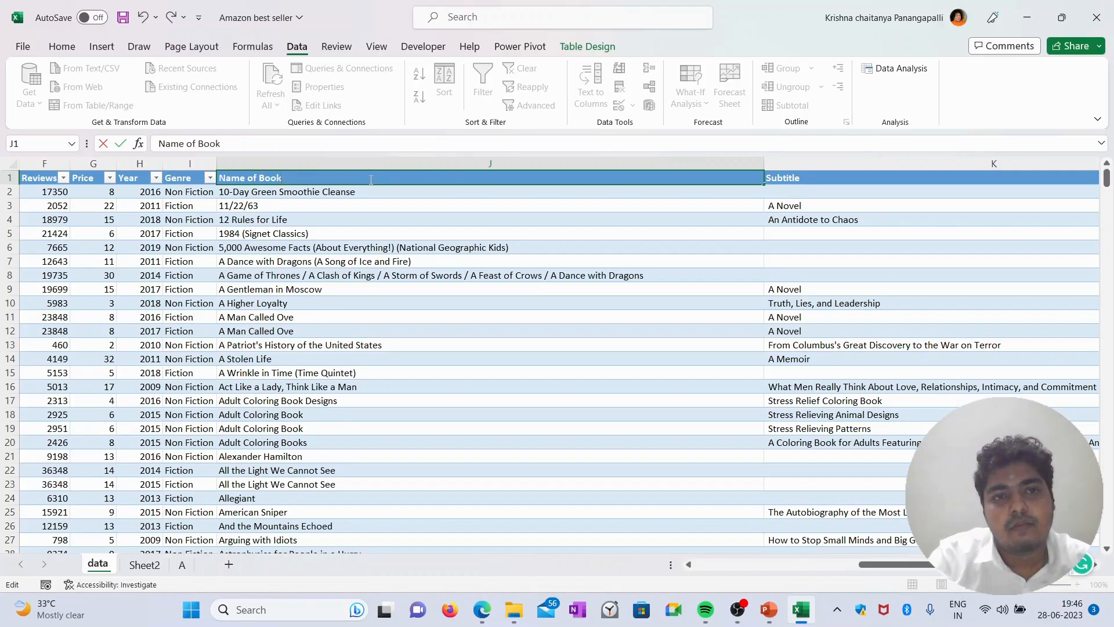
type("k")
Step: Delete the surplus split column L and the Subtitle column K
left_click_drag(885, 565, 935, 571)
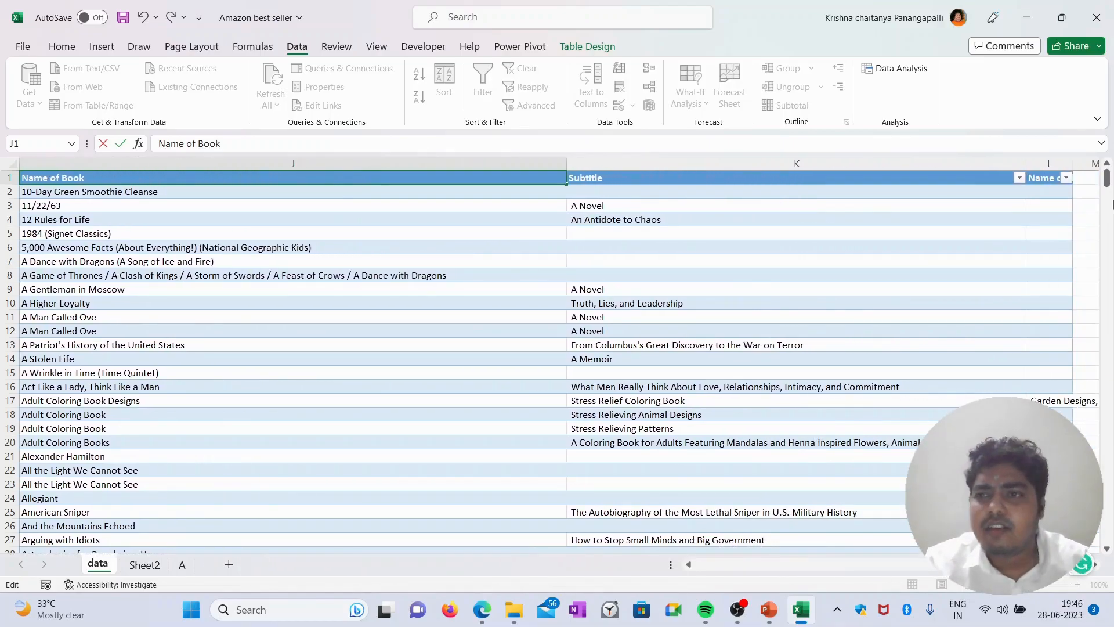
left_click(1049, 159)
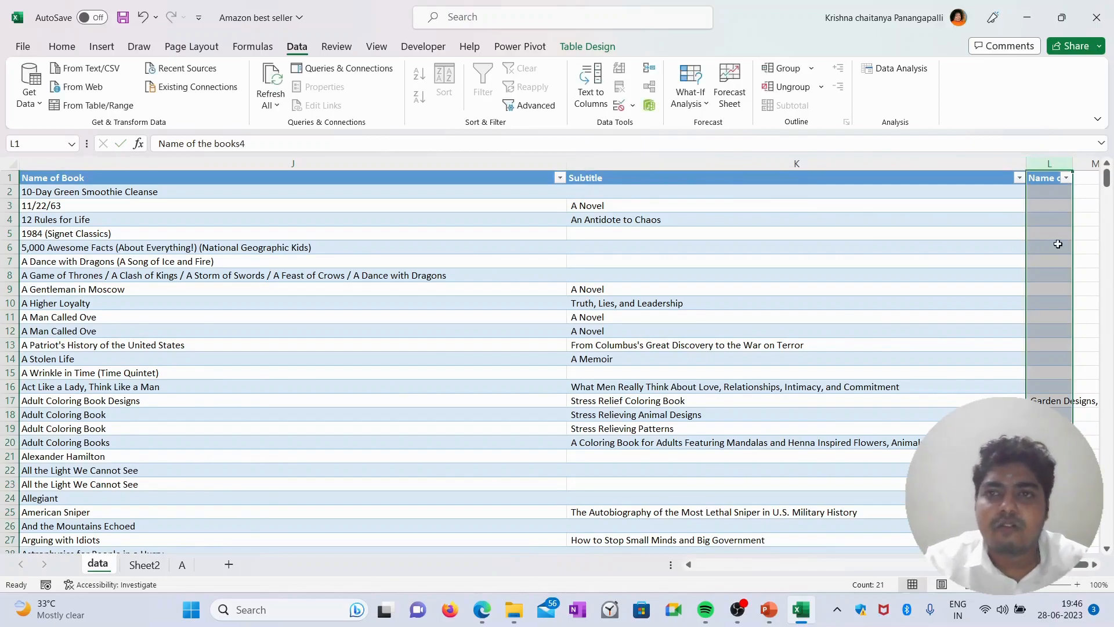
left_click(62, 46)
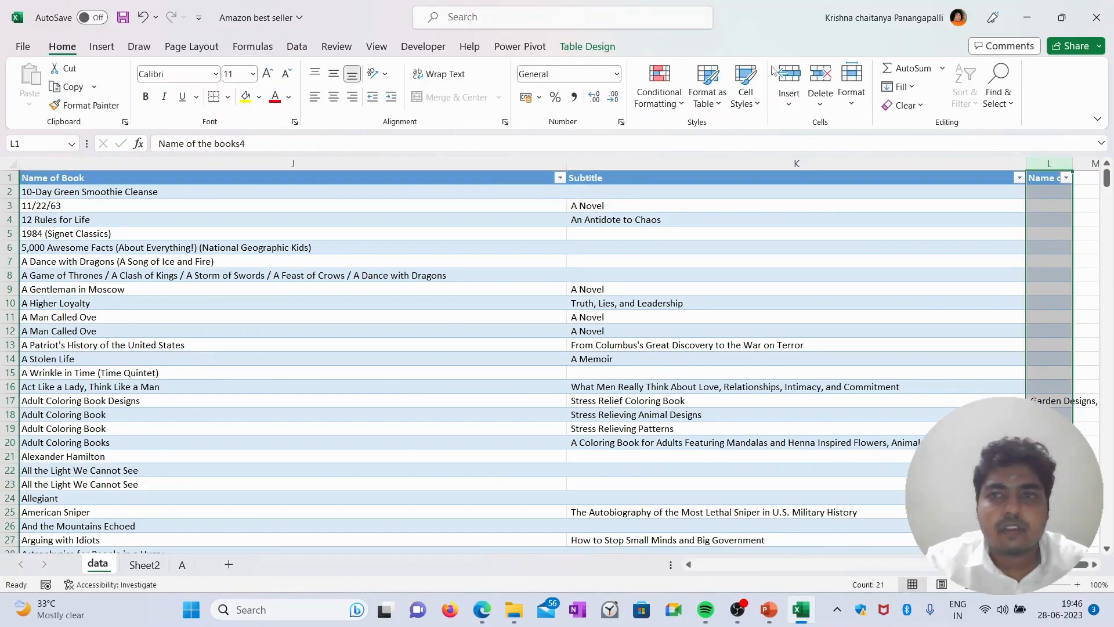
left_click(821, 75)
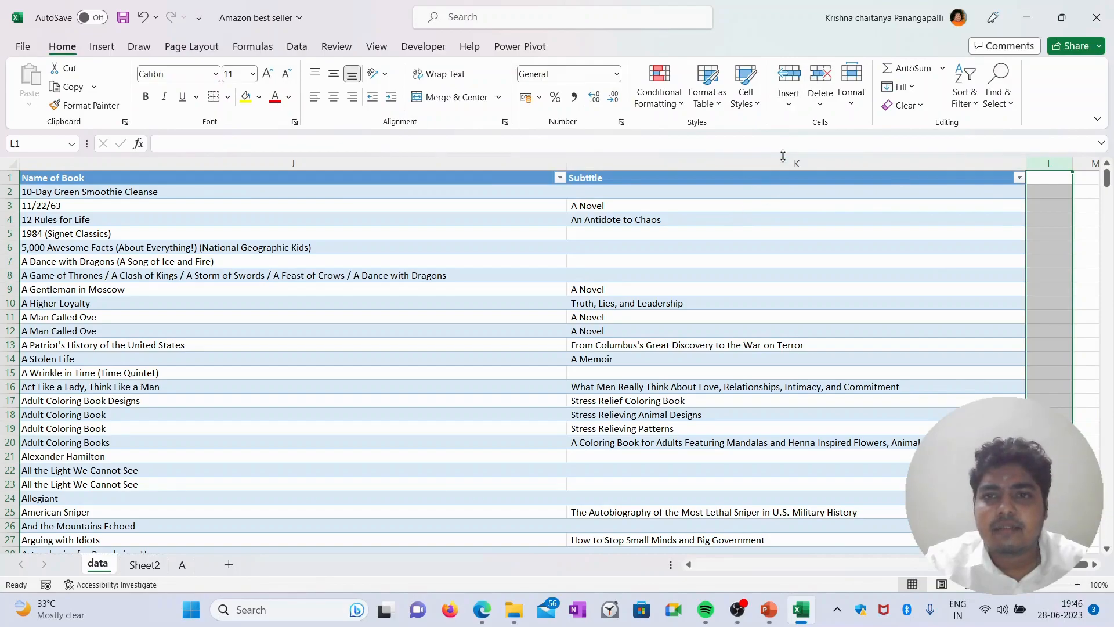
left_click(779, 162)
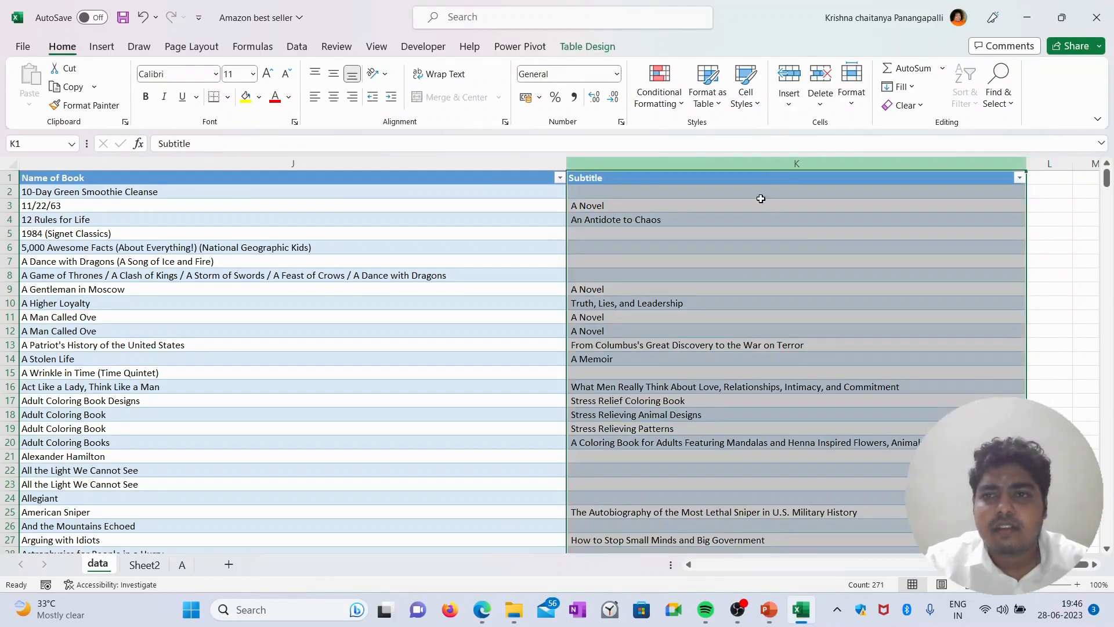
left_click(829, 77)
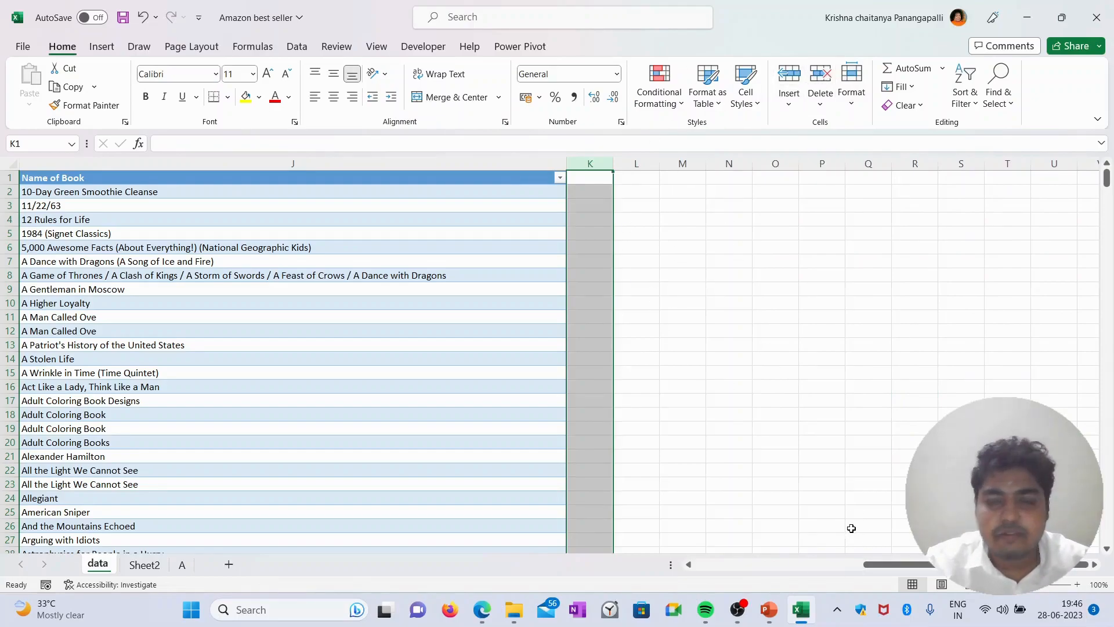
Step: Delete the original Name of the books column A containing the unsplit titles
left_click_drag(897, 564, 728, 564)
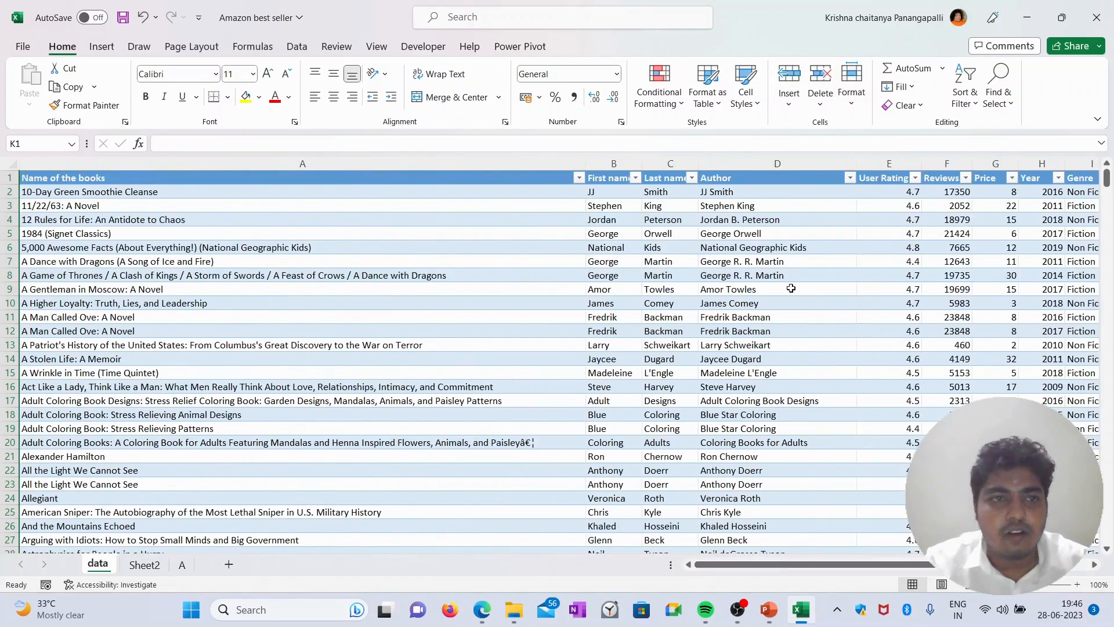
left_click(323, 163)
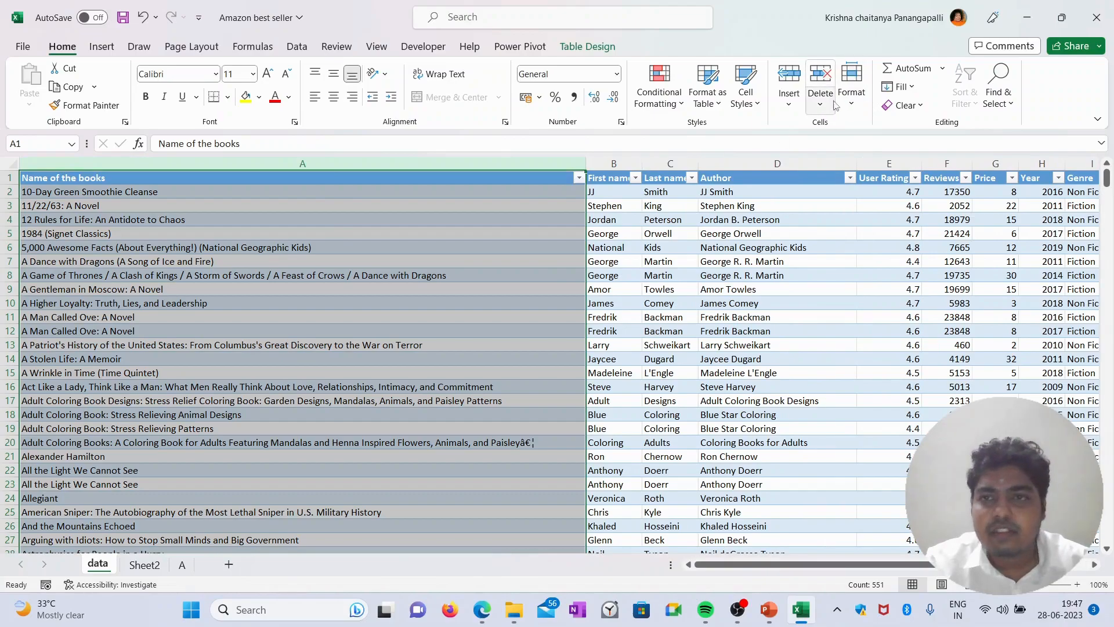
left_click(827, 81)
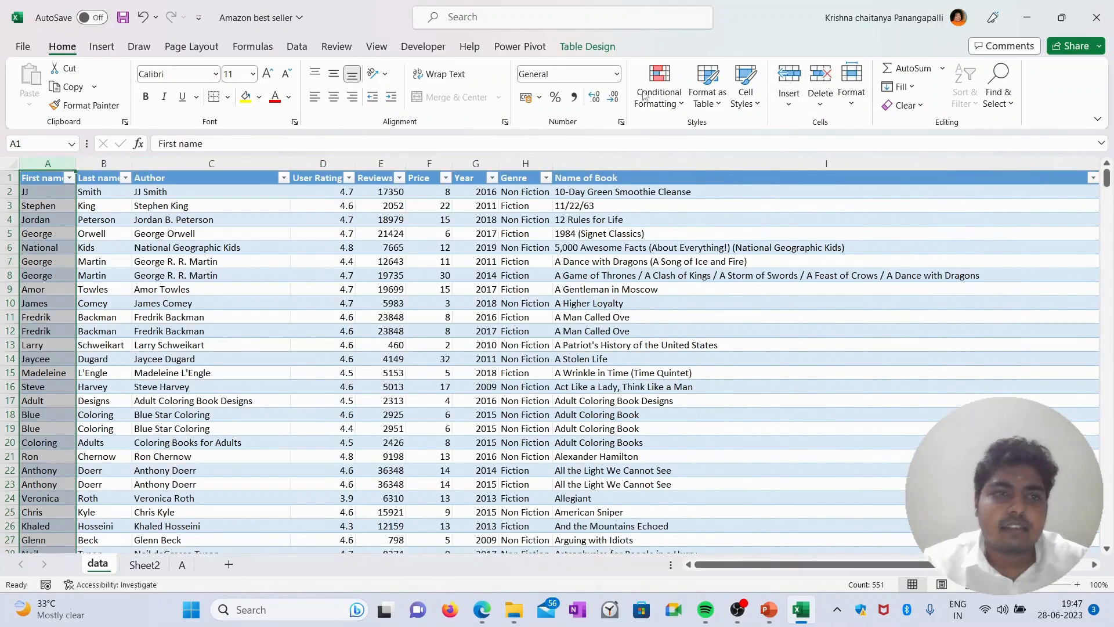
Step: Check the shortened titles in the Name of Book column against the rest of the table
left_click_drag(919, 568, 952, 566)
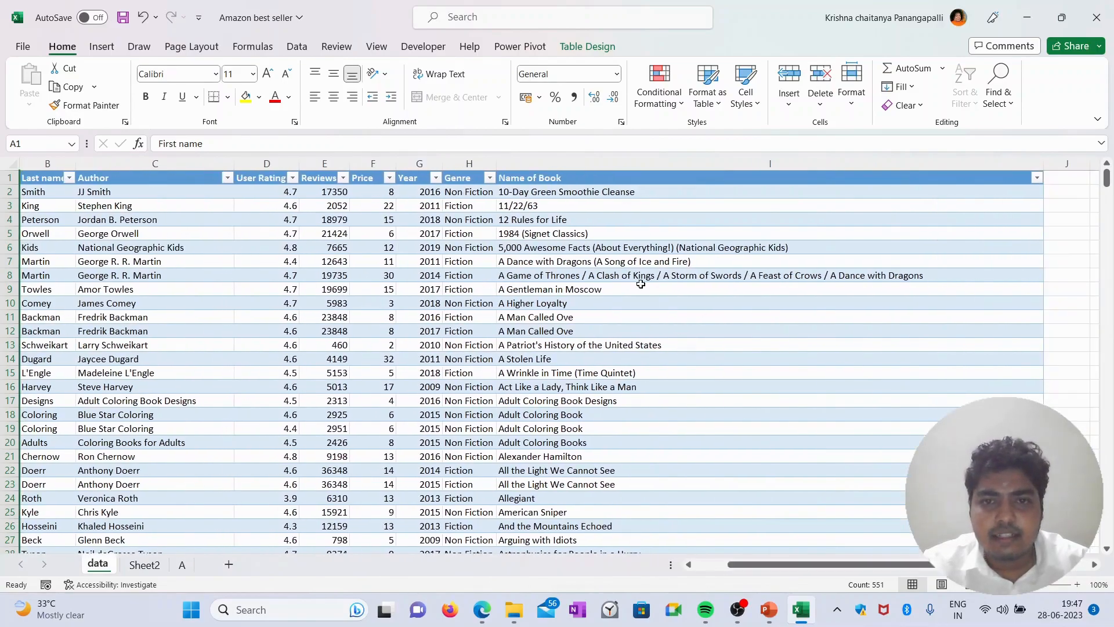
left_click(580, 196)
left_click(578, 204)
left_click(572, 220)
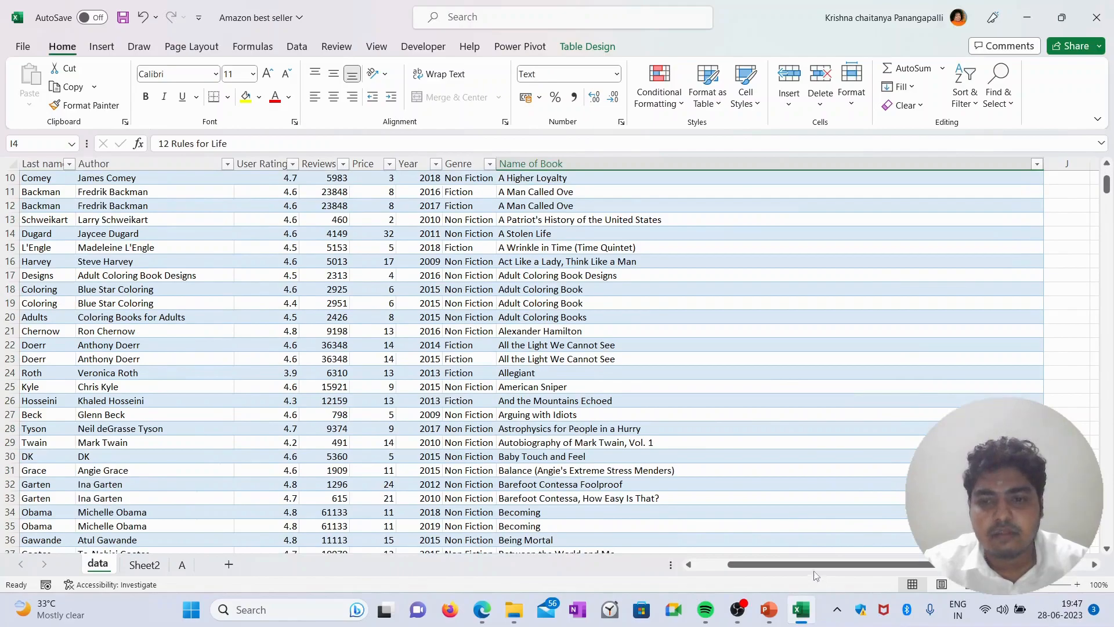
left_click_drag(817, 564, 784, 564)
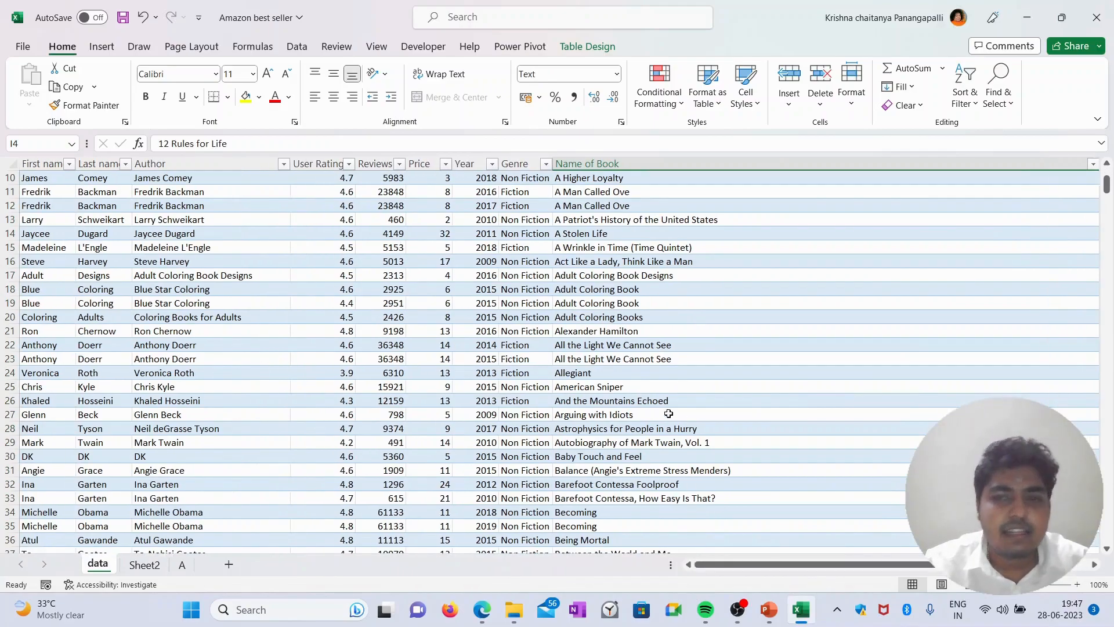
Step: Compare the First name and Last name columns with Author, and delete the redundant Author column C
left_click_drag(37, 180, 81, 389)
left_click_drag(99, 177, 131, 431)
left_click(199, 178)
left_click_drag(199, 178, 194, 388)
left_click(218, 163)
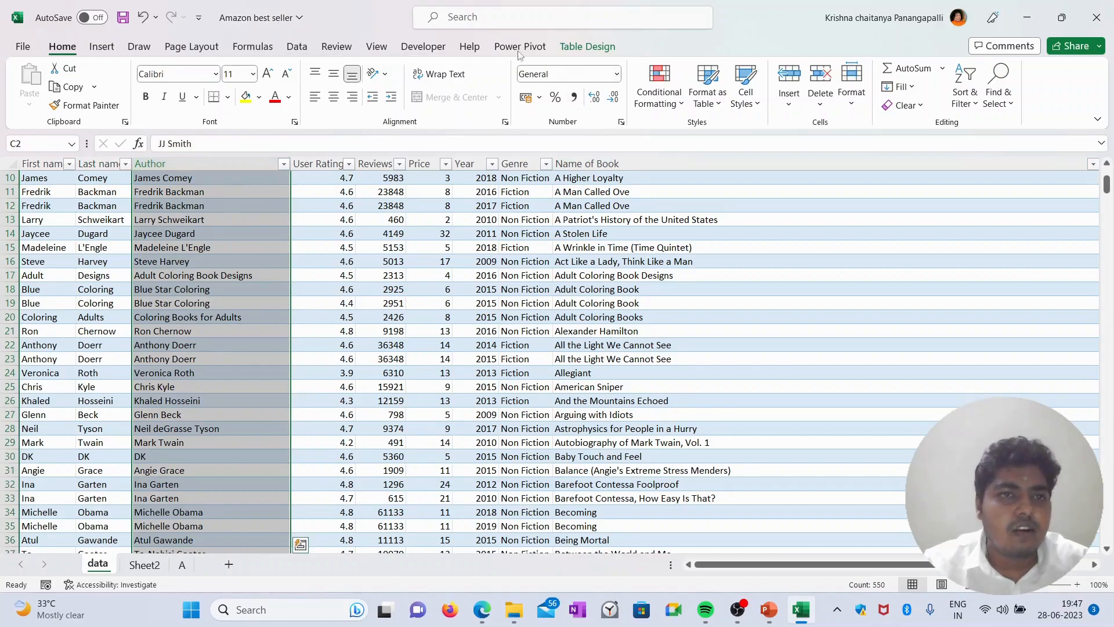
left_click(829, 86)
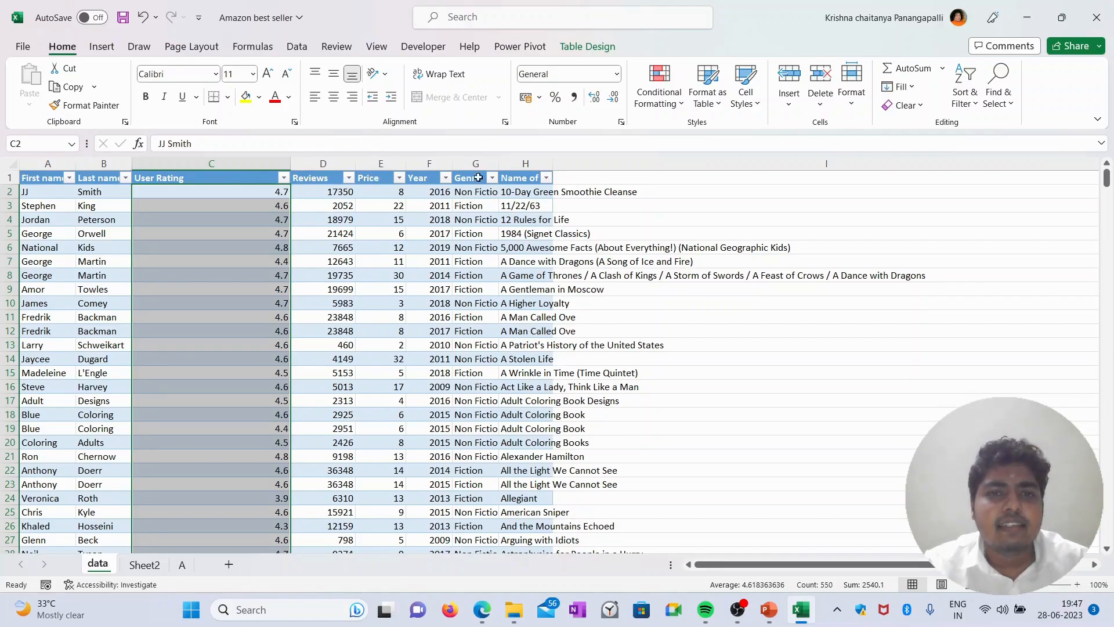
Step: Fit the widths of the Genre and Name of Book columns to their contents
double_click(502, 157)
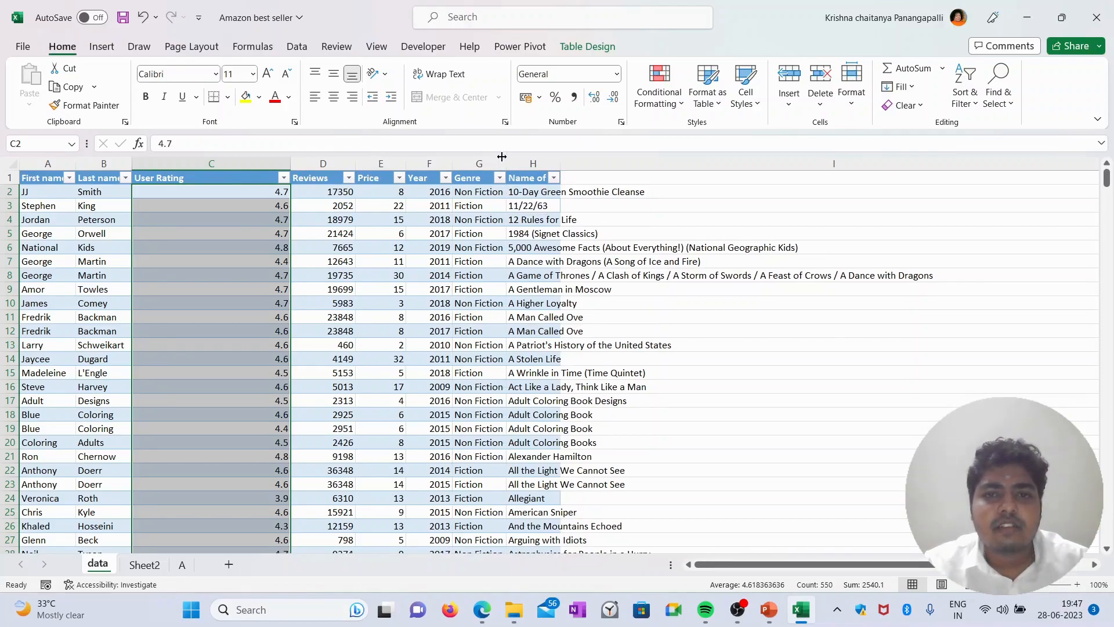
double_click(562, 158)
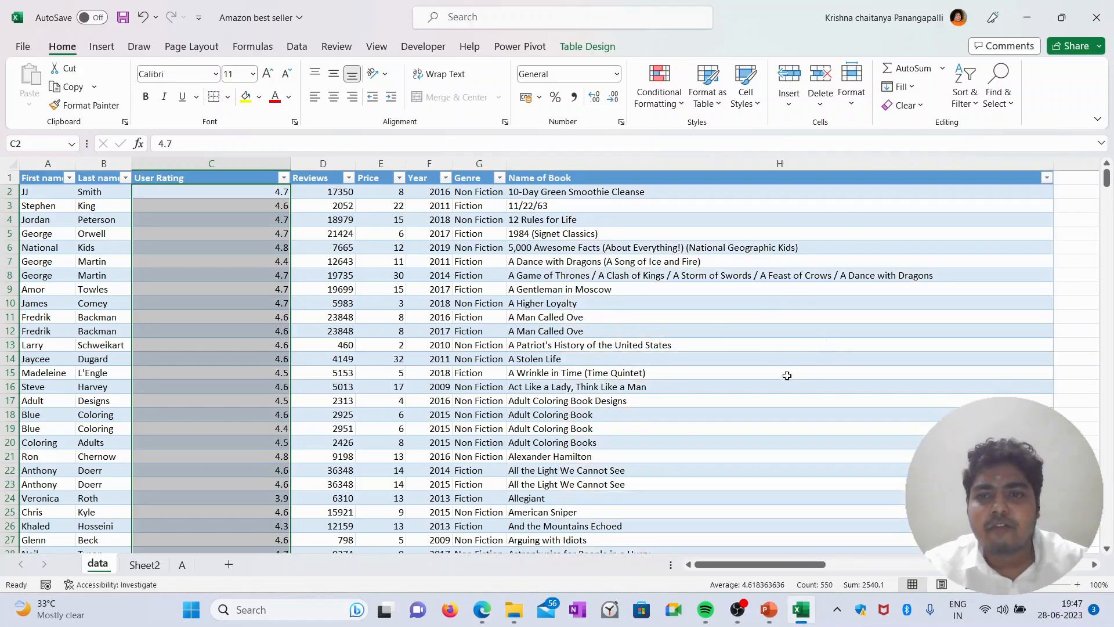
scroll(722, 383, "down", 10)
scroll(725, 380, "up", 9)
scroll(725, 380, "up", 1)
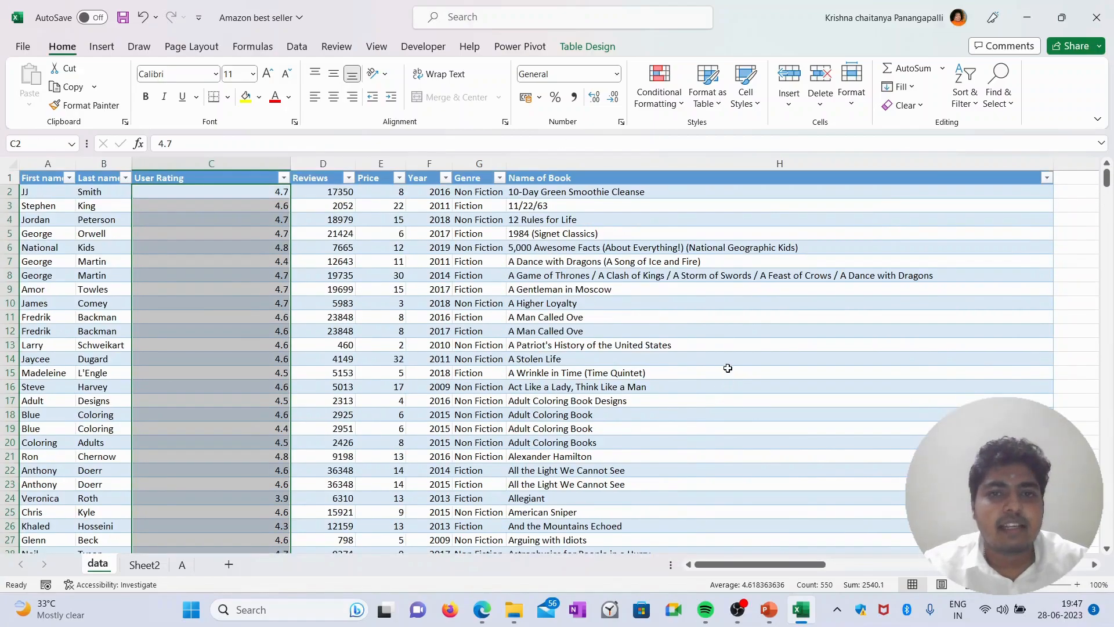
left_click(59, 273)
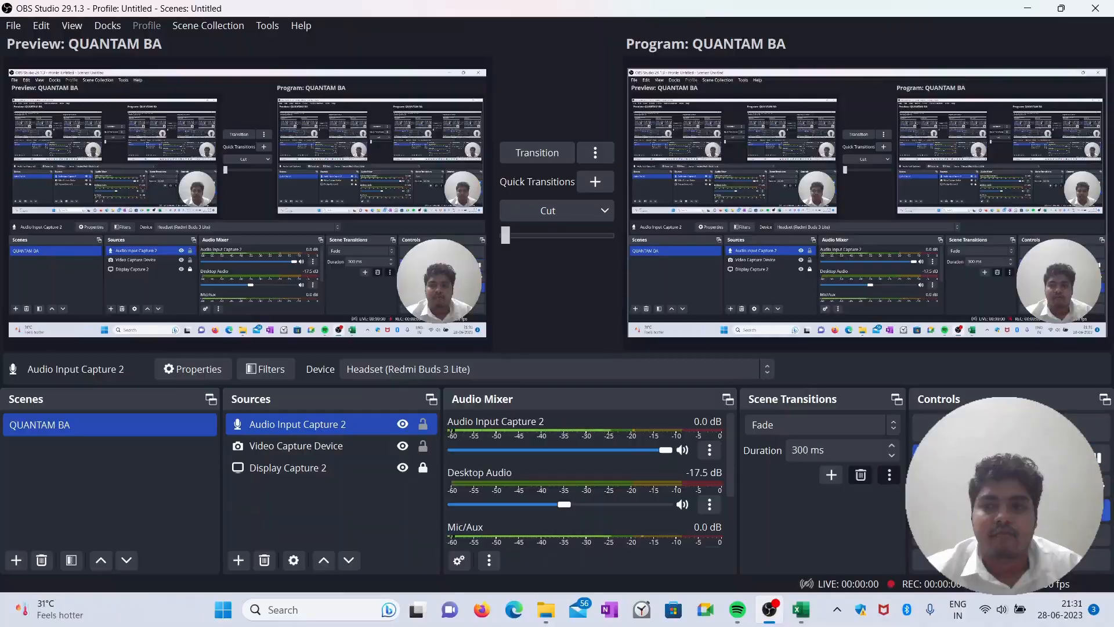
Step: Switch from OBS Studio to Excel and insert a PivotTable of the data sheet's booksales table on a new worksheet
left_click(1029, 9)
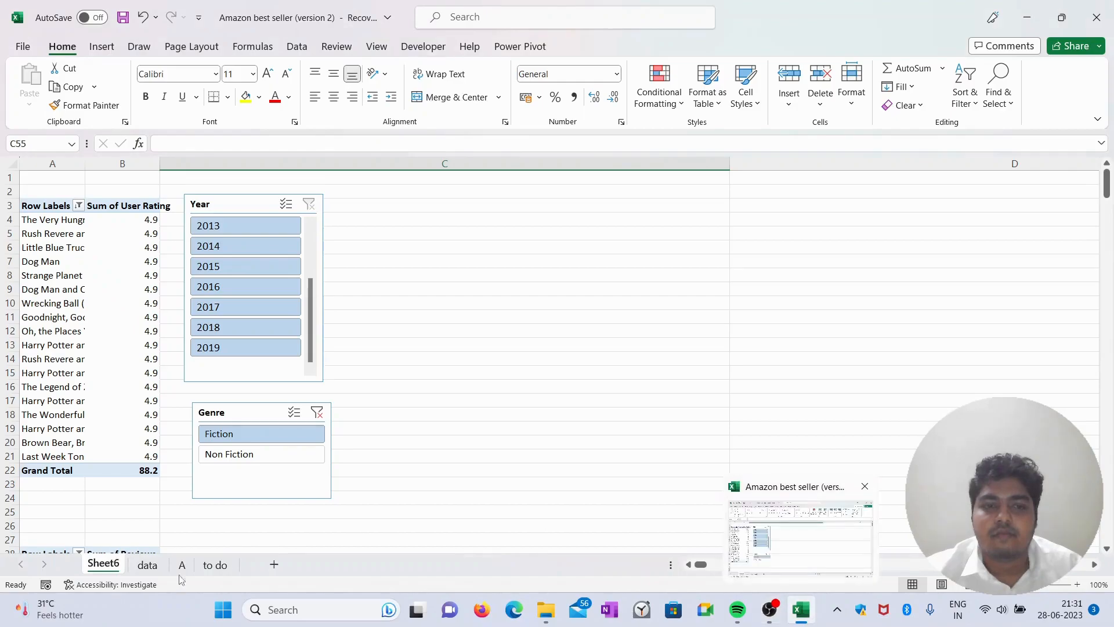
left_click(147, 564)
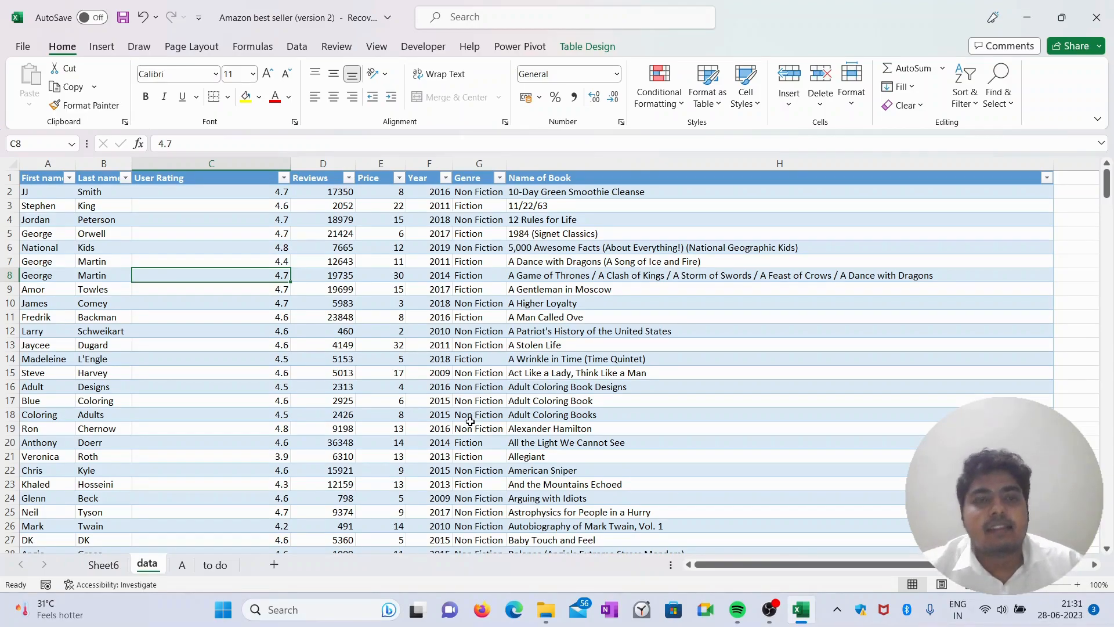
left_click(546, 278)
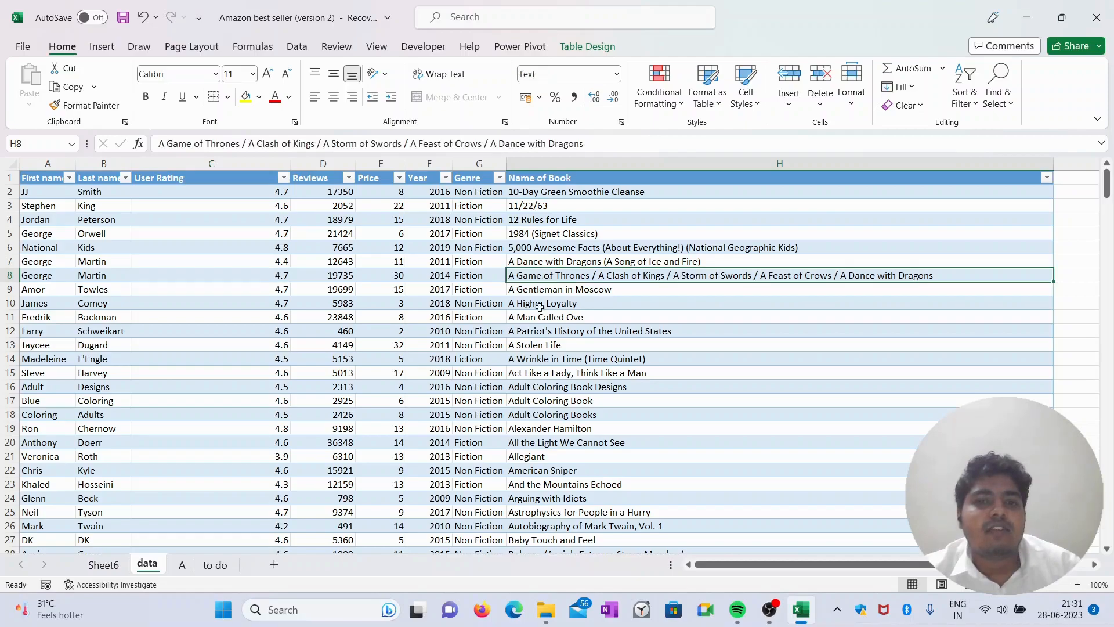
left_click(111, 50)
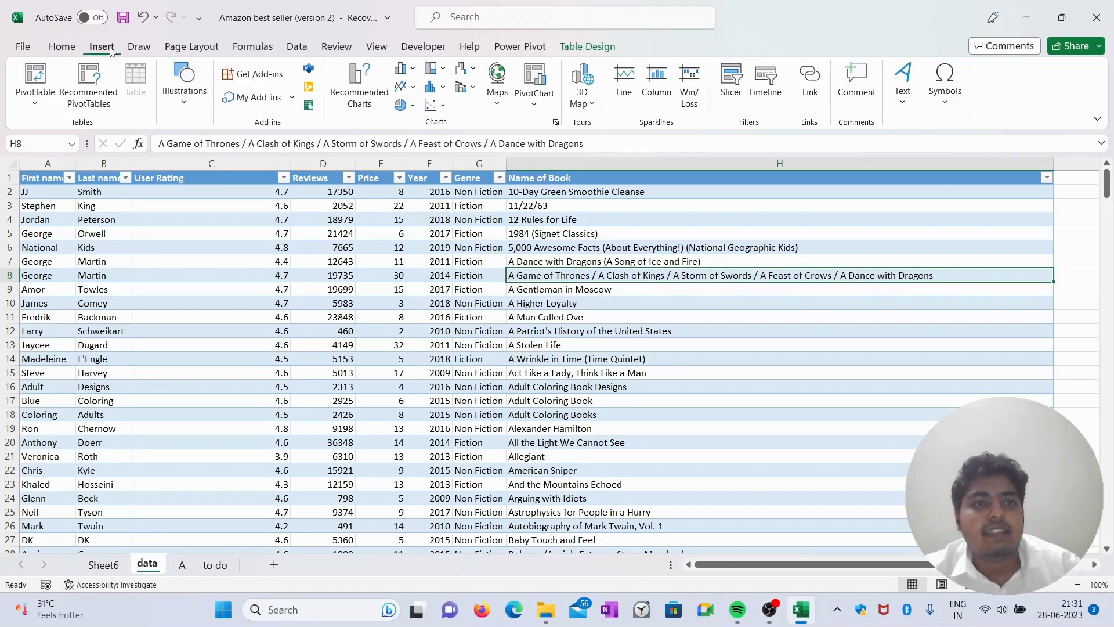
left_click(35, 99)
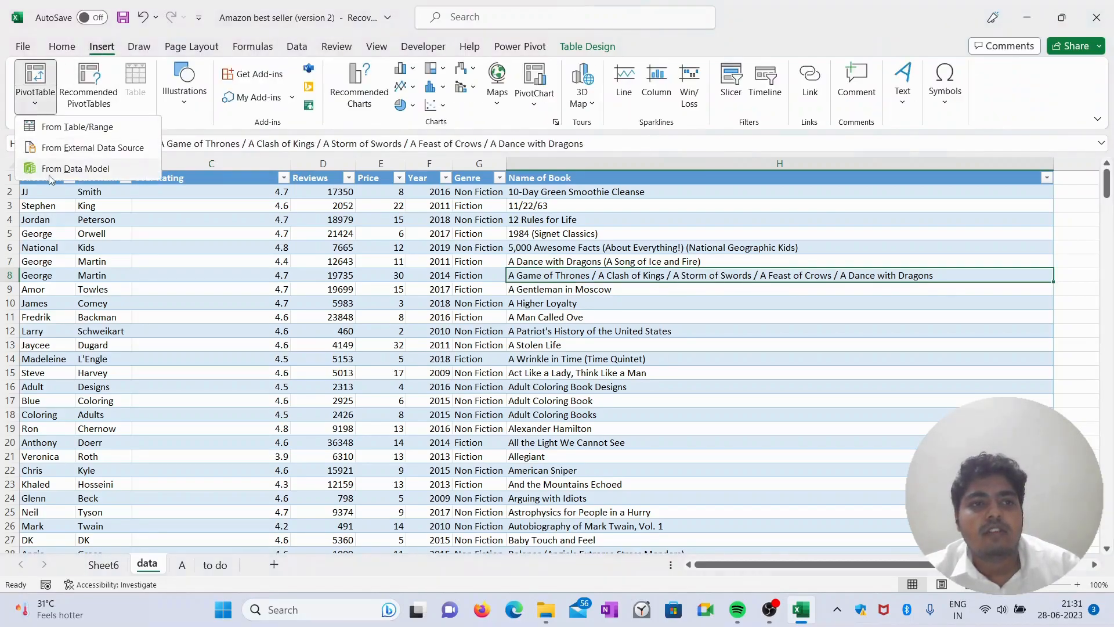
left_click(80, 129)
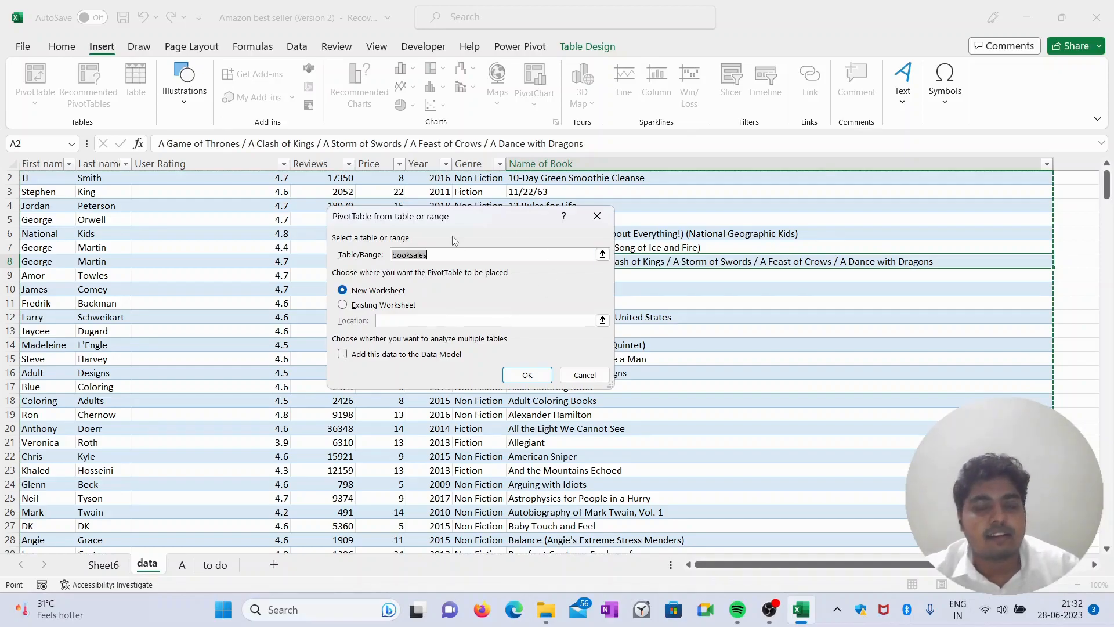
left_click(528, 376)
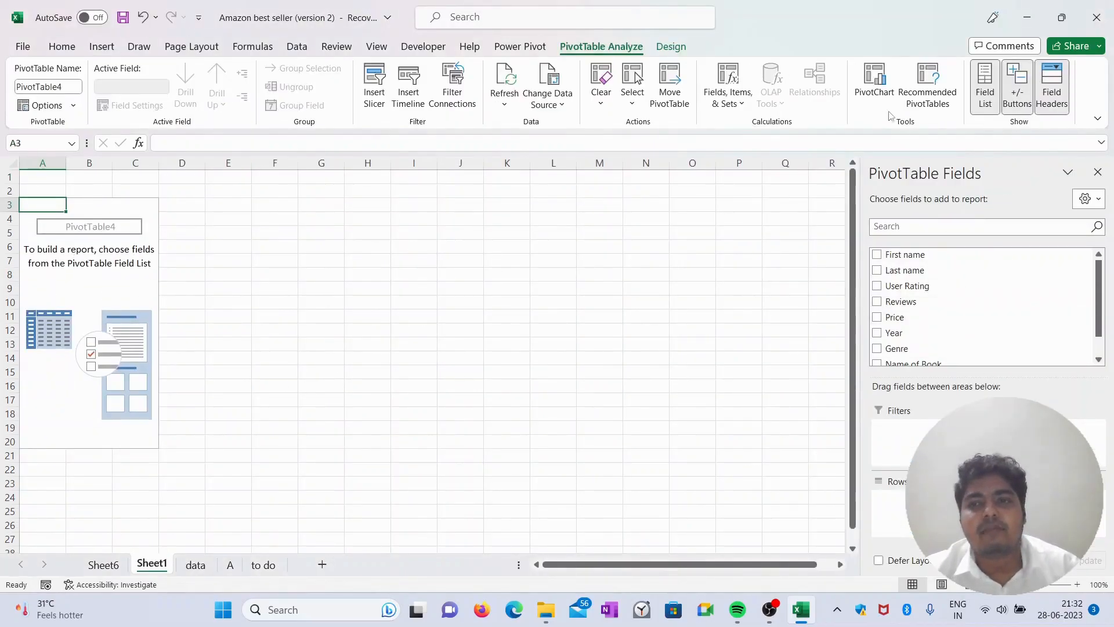
Step: Lay out the PivotTable with Name of Book as rows and the sum of Reviews as values
scroll(920, 285, "down", 1)
scroll(923, 295, "up", 1)
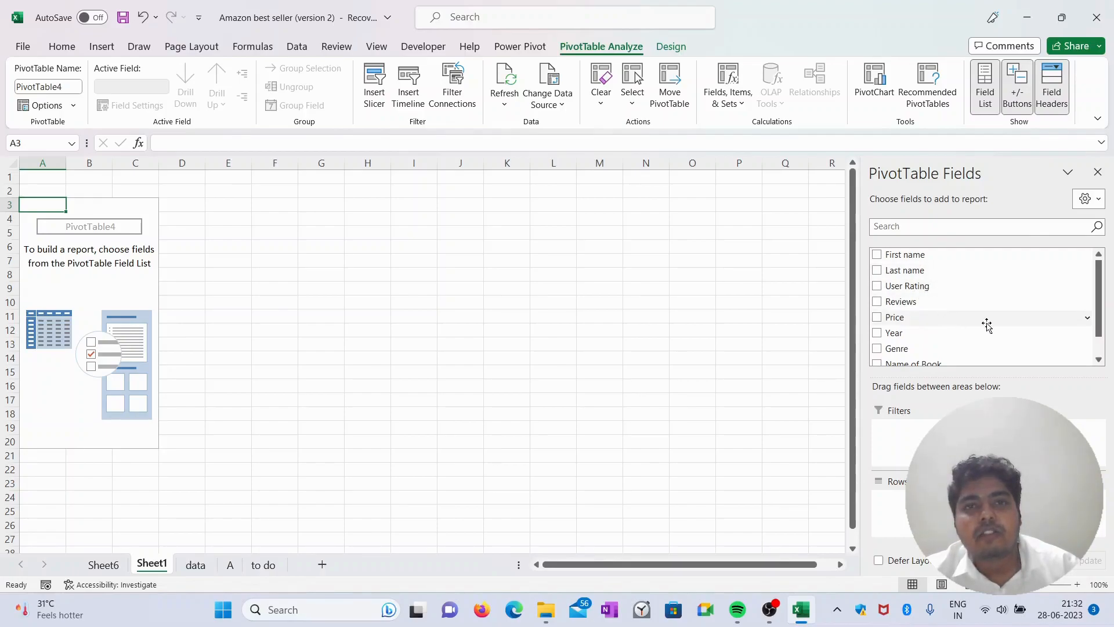
scroll(952, 359, "down", 1)
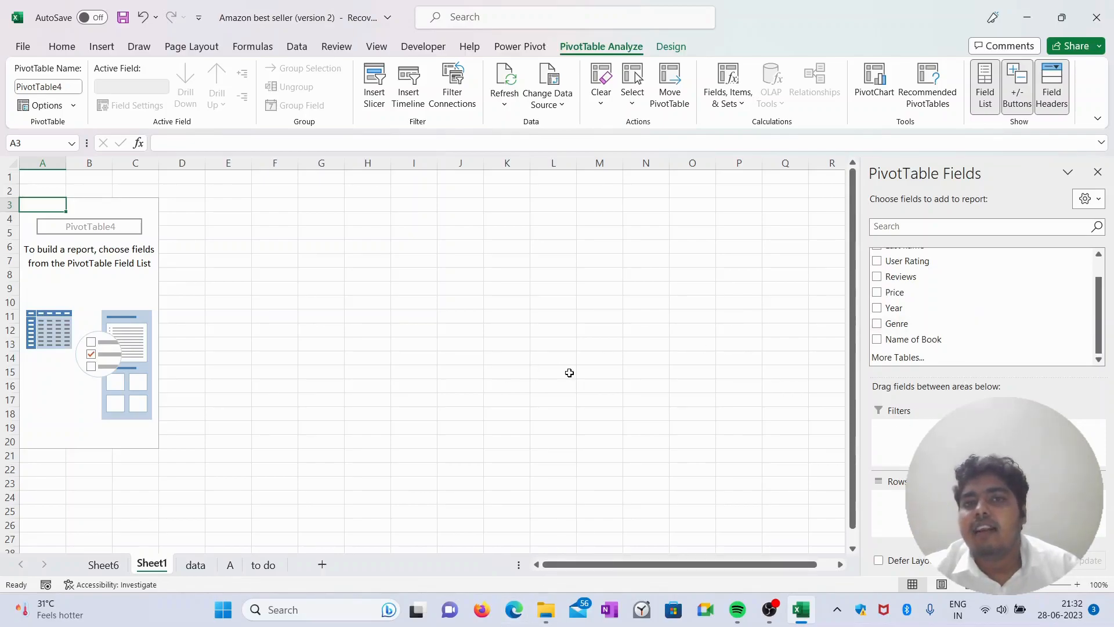
left_click_drag(932, 340, 897, 499)
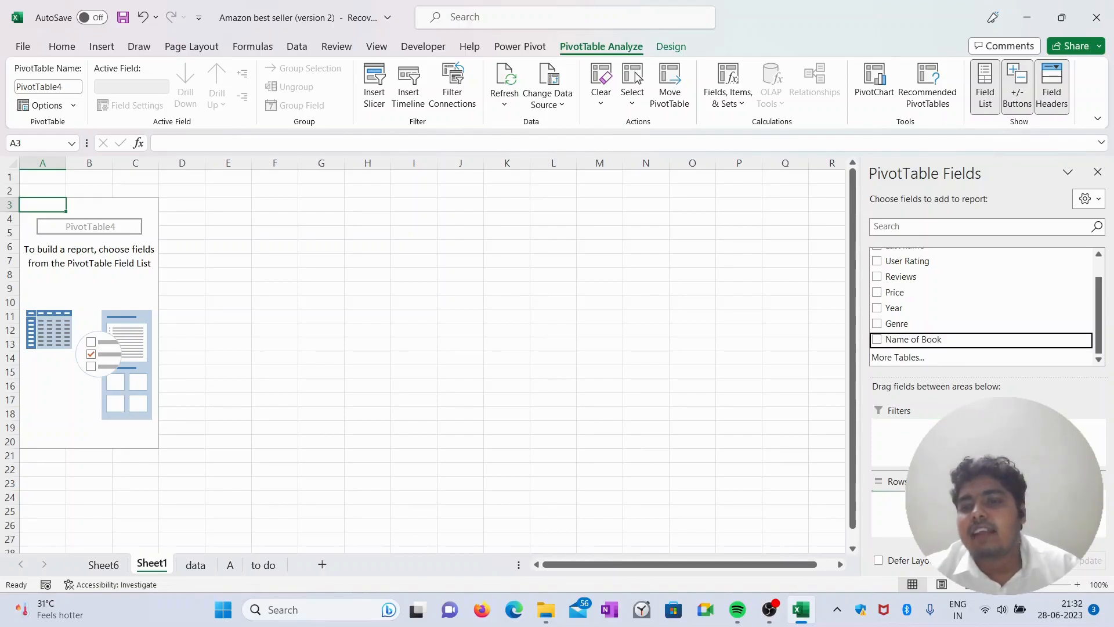
scroll(216, 242, "down", 11)
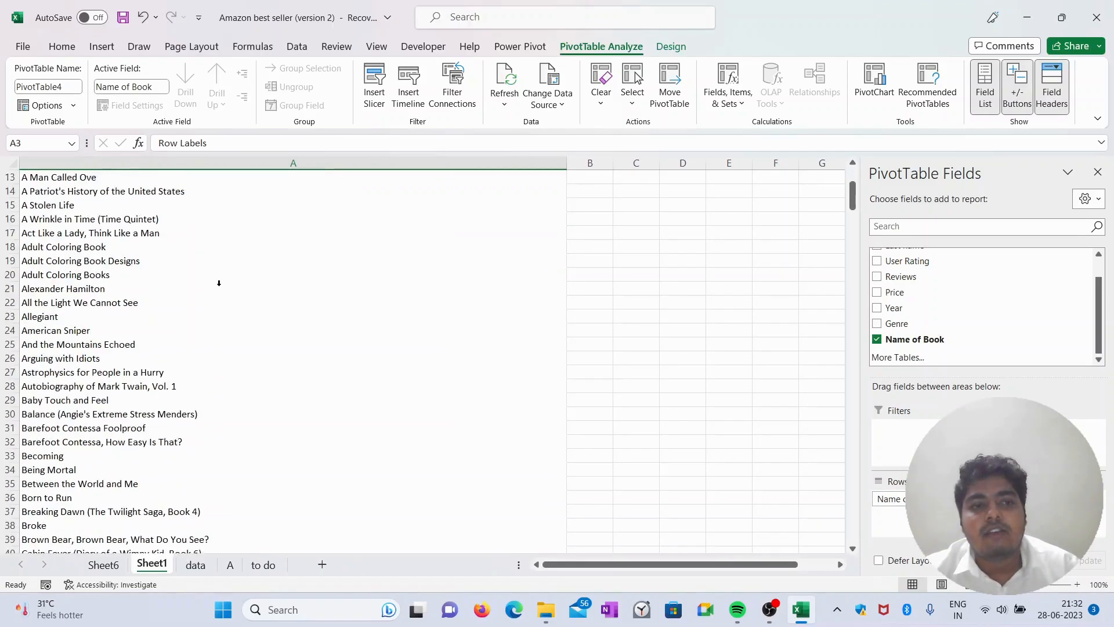
scroll(211, 350, "up", 11)
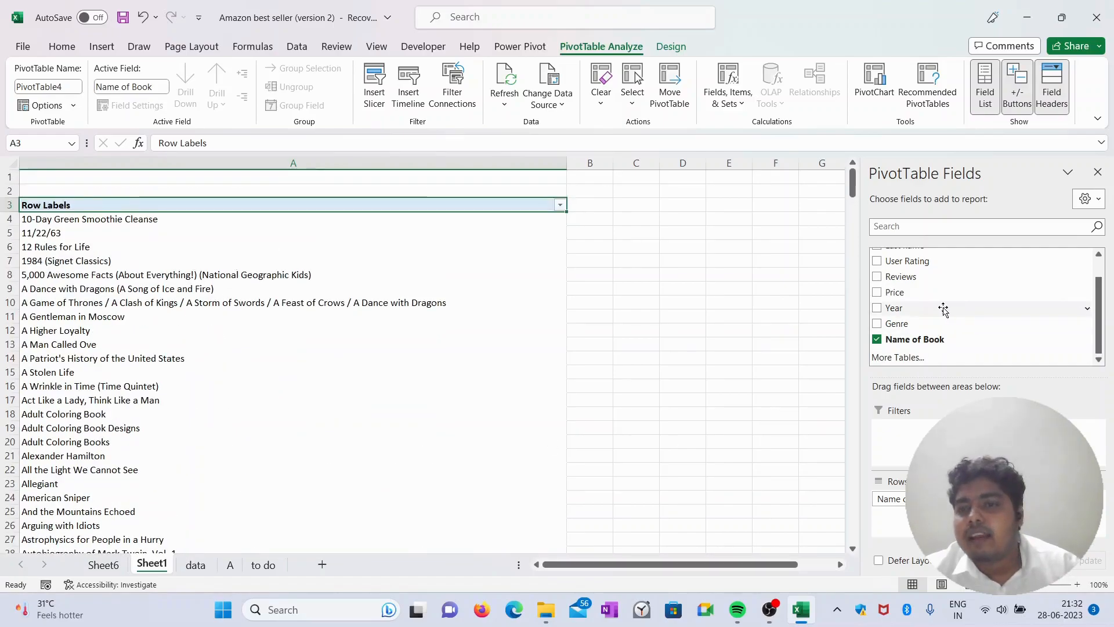
scroll(926, 308, "up", 1)
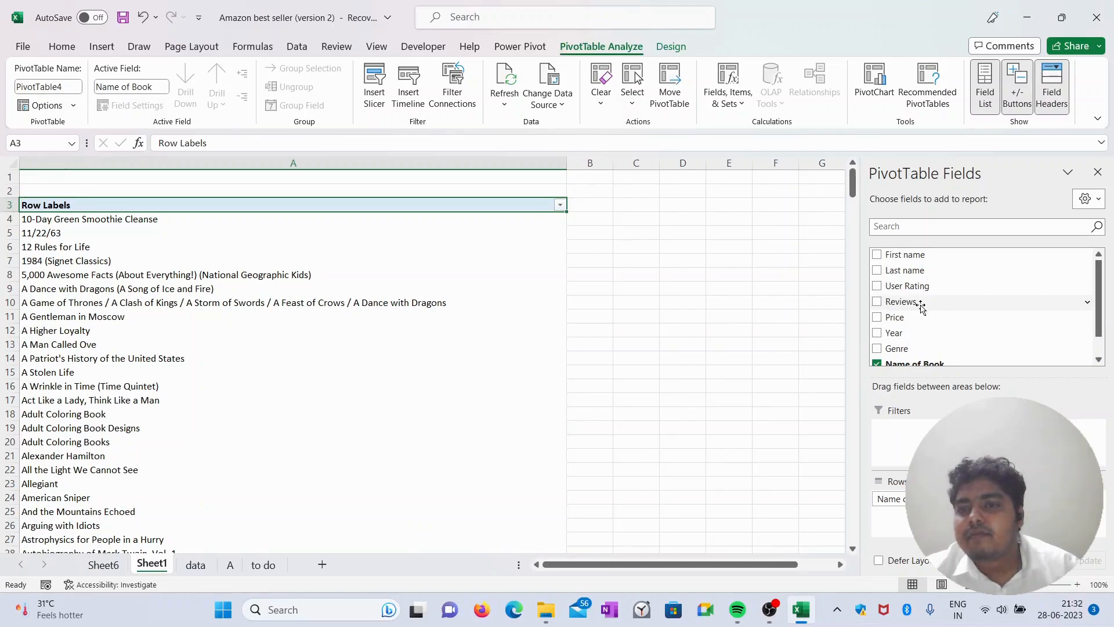
left_click(922, 303)
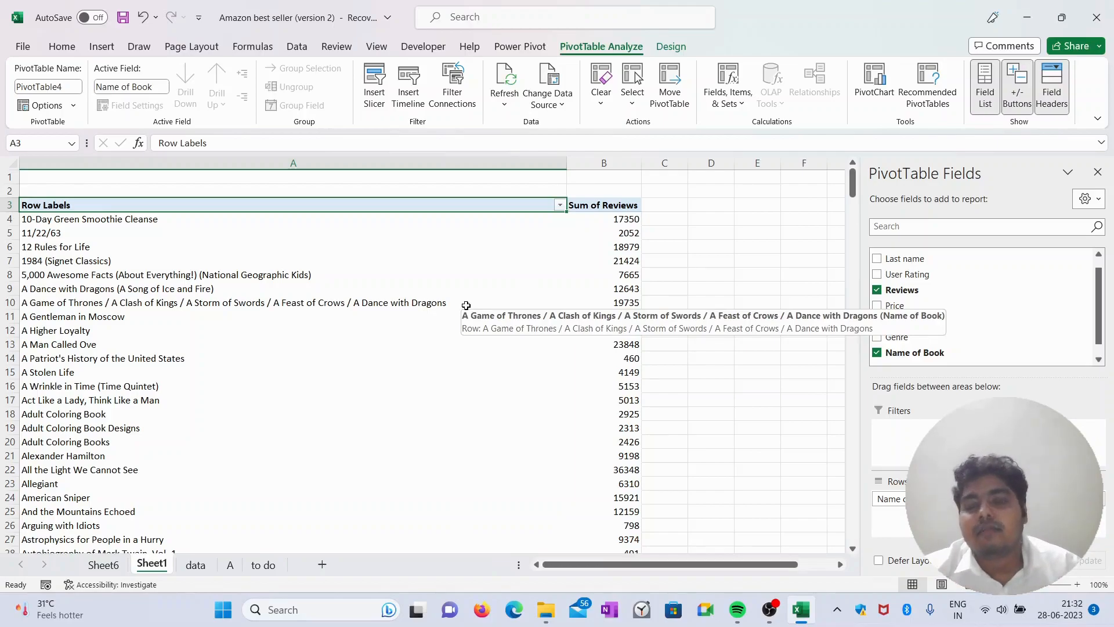
Step: Try User Rating as PivotTable values, alone and together with Reviews, and return to Reviews as the only value field
left_click_drag(1039, 499, 791, 455)
left_click_drag(940, 276, 1039, 504)
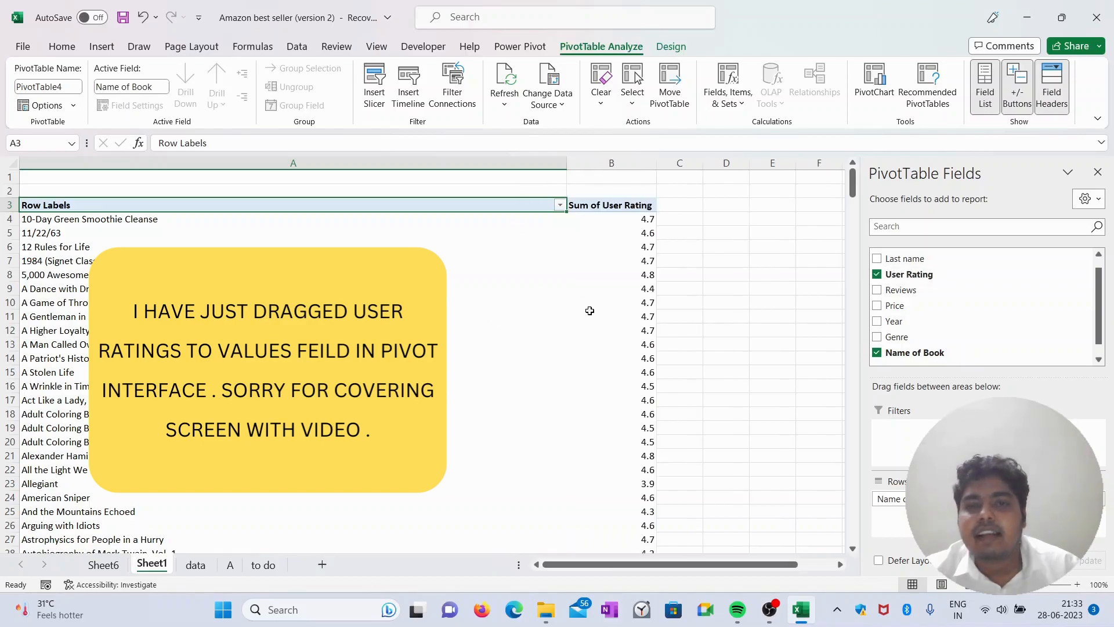
left_click(924, 290)
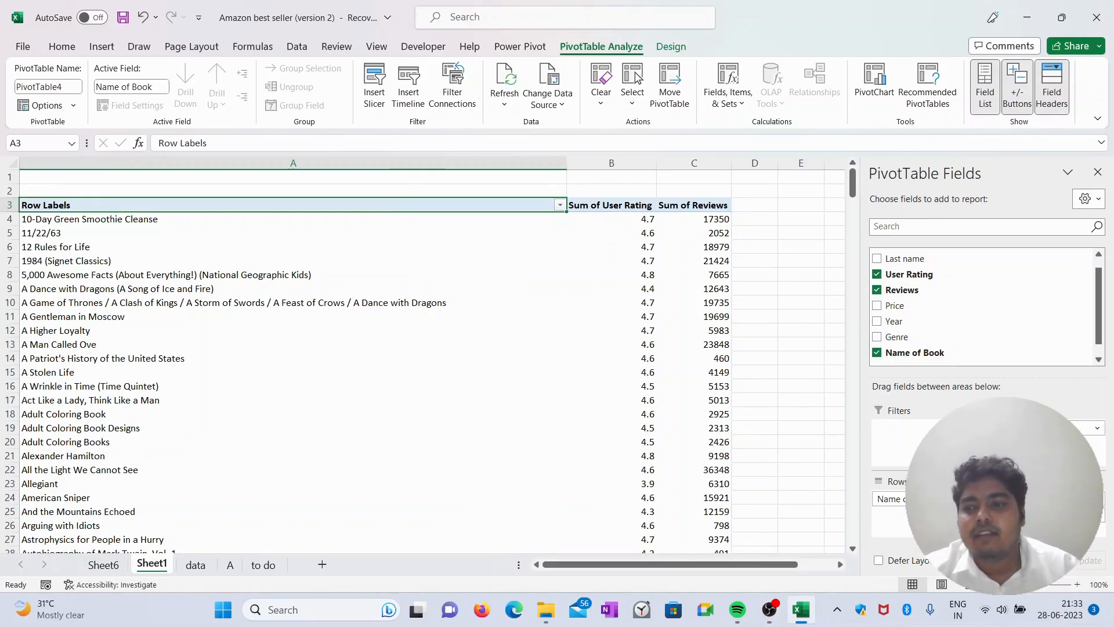
left_click_drag(1021, 515, 797, 462)
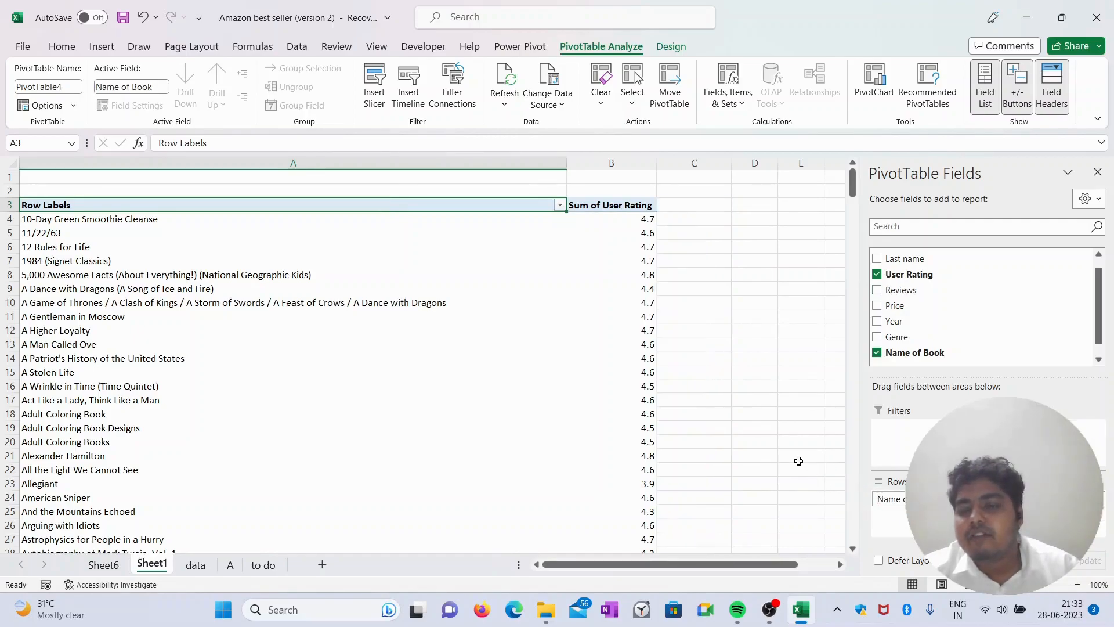
left_click_drag(885, 486, 831, 480)
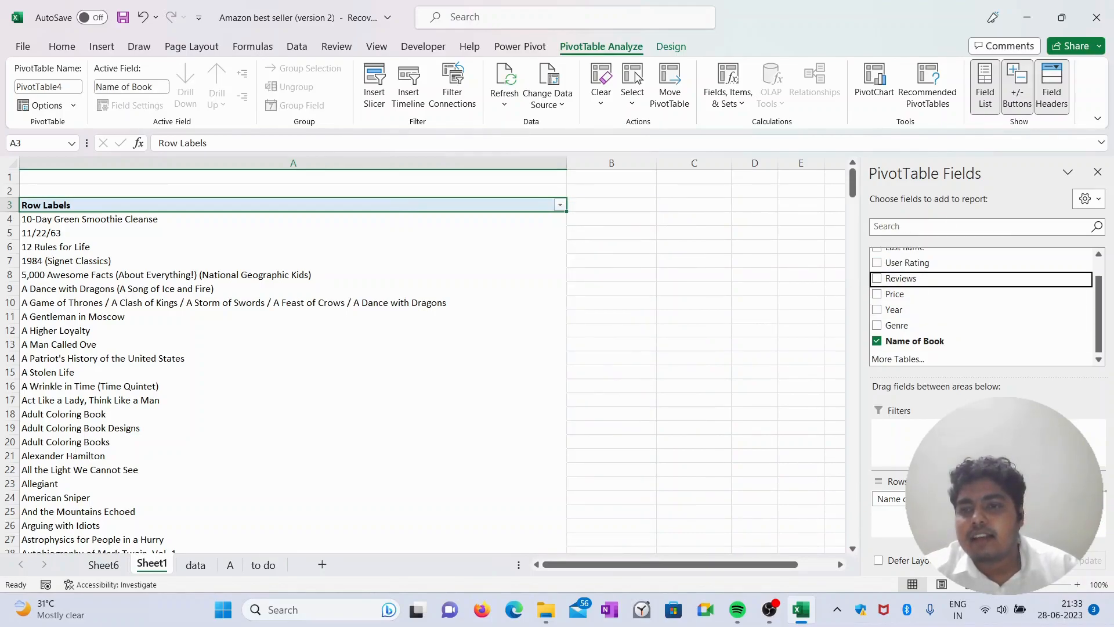
left_click(877, 278)
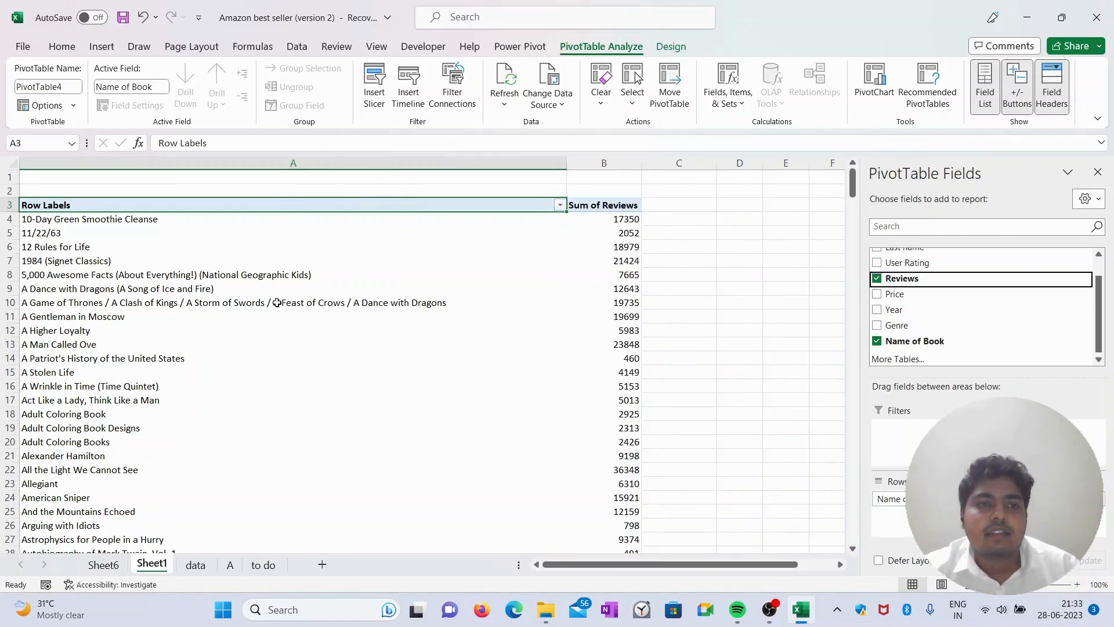
Step: Examine the summed review counts against the book titles throughout the PivotTable
left_click(92, 221)
left_click(618, 223)
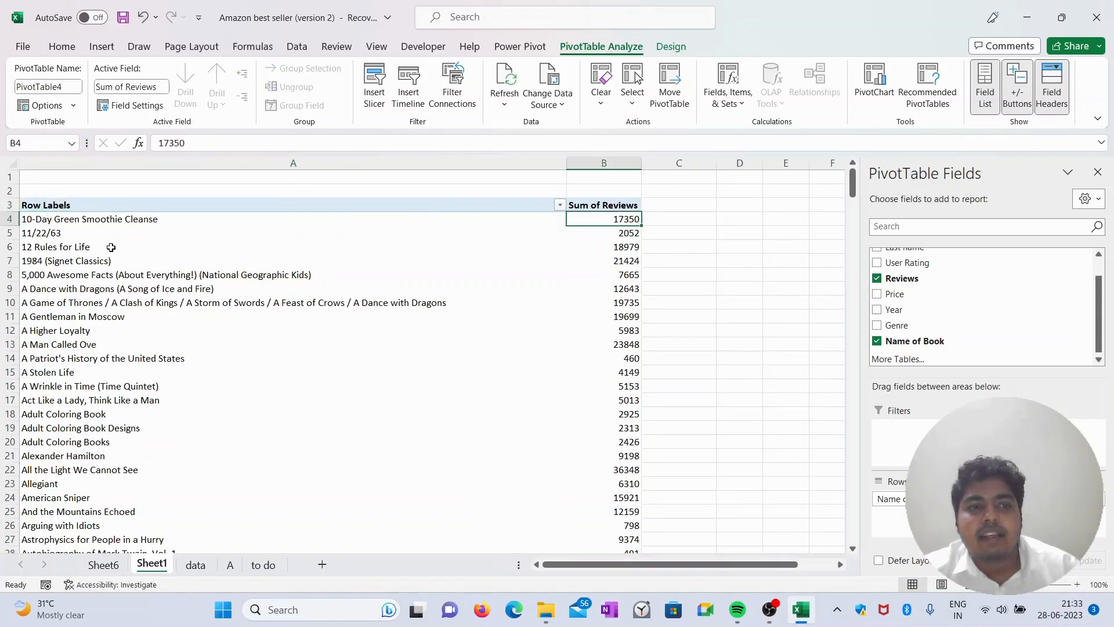
left_click(110, 235)
scroll(288, 402, "down", 4)
scroll(289, 402, "down", 20)
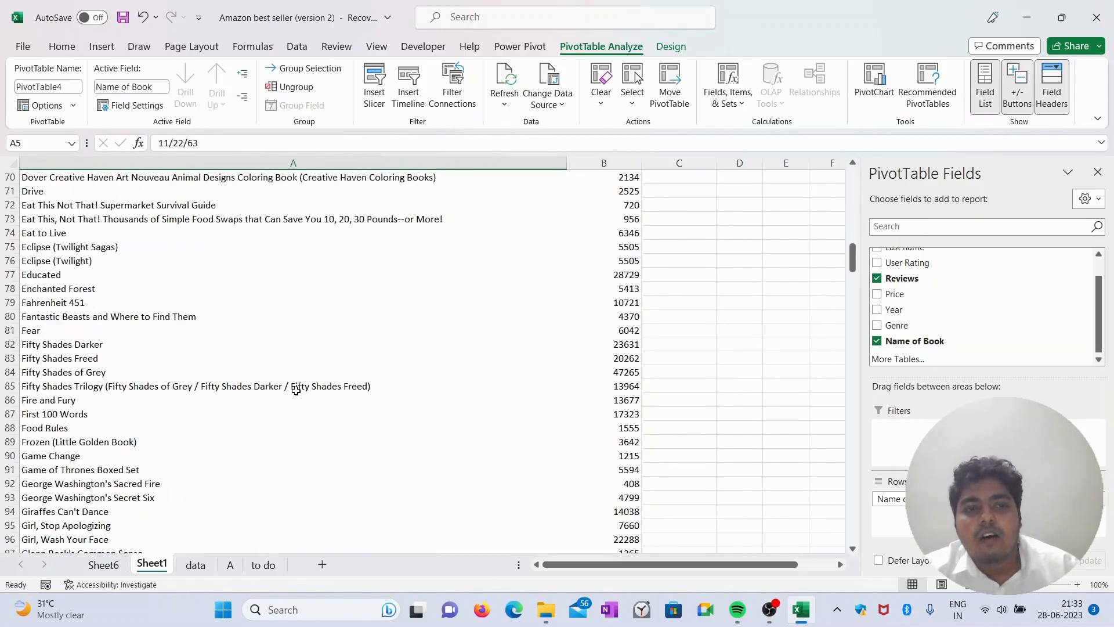
scroll(296, 387, "up", 20)
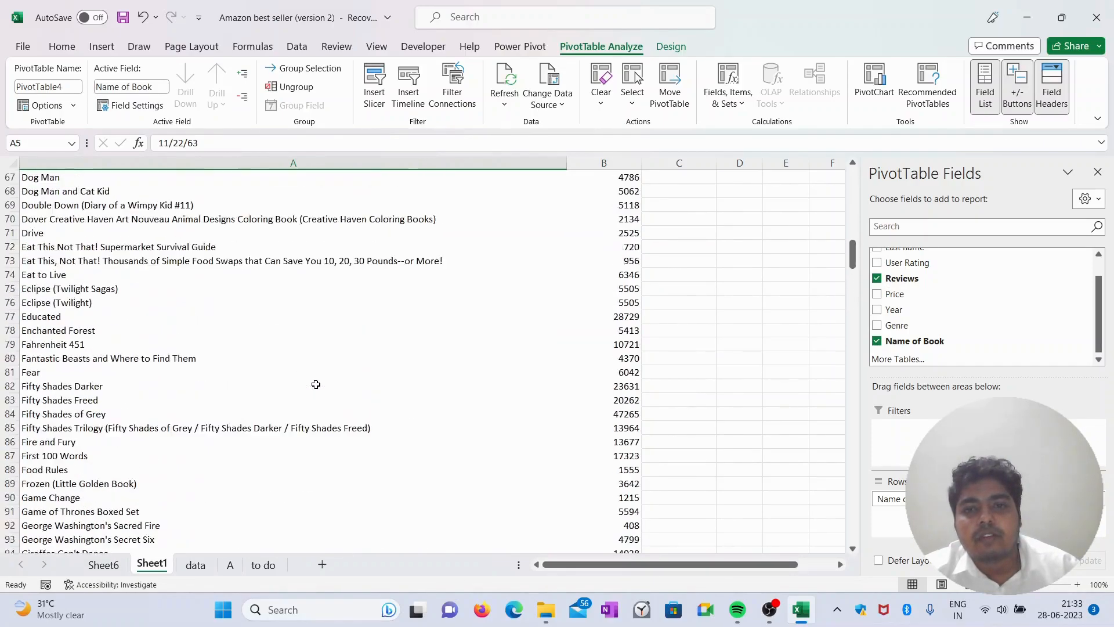
scroll(300, 387, "up", 6)
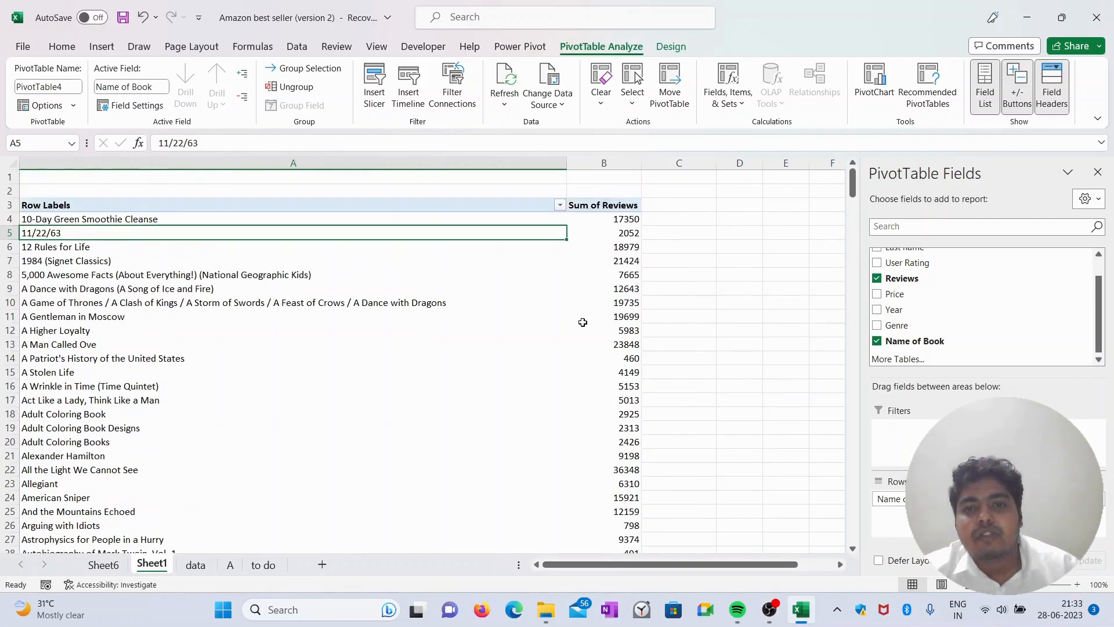
left_click_drag(632, 233, 615, 316)
left_click_drag(608, 364, 603, 458)
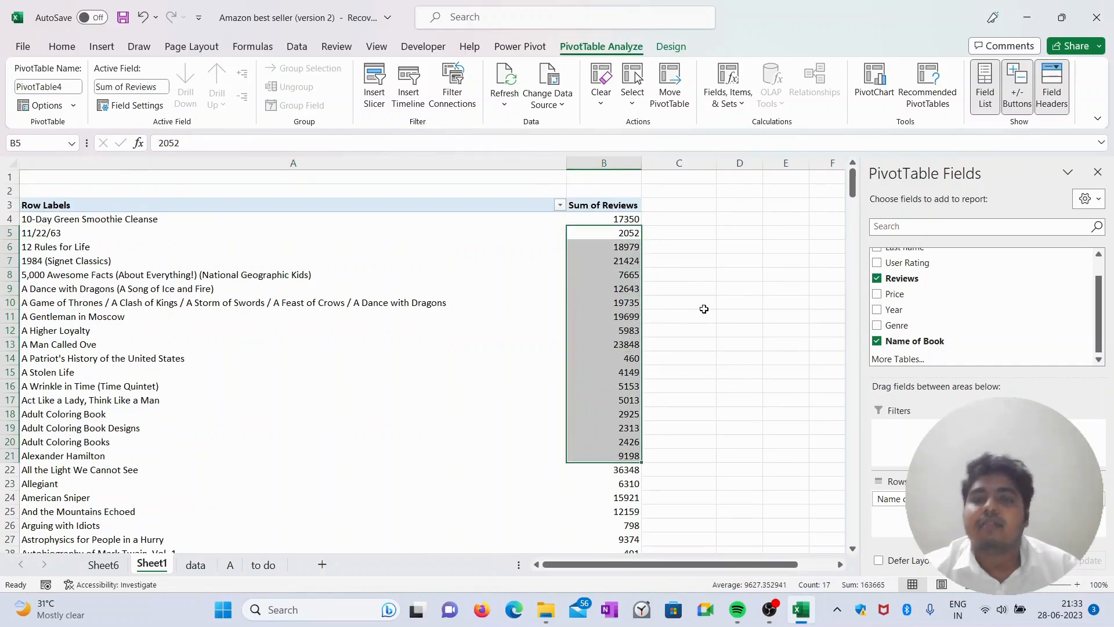
left_click(591, 277)
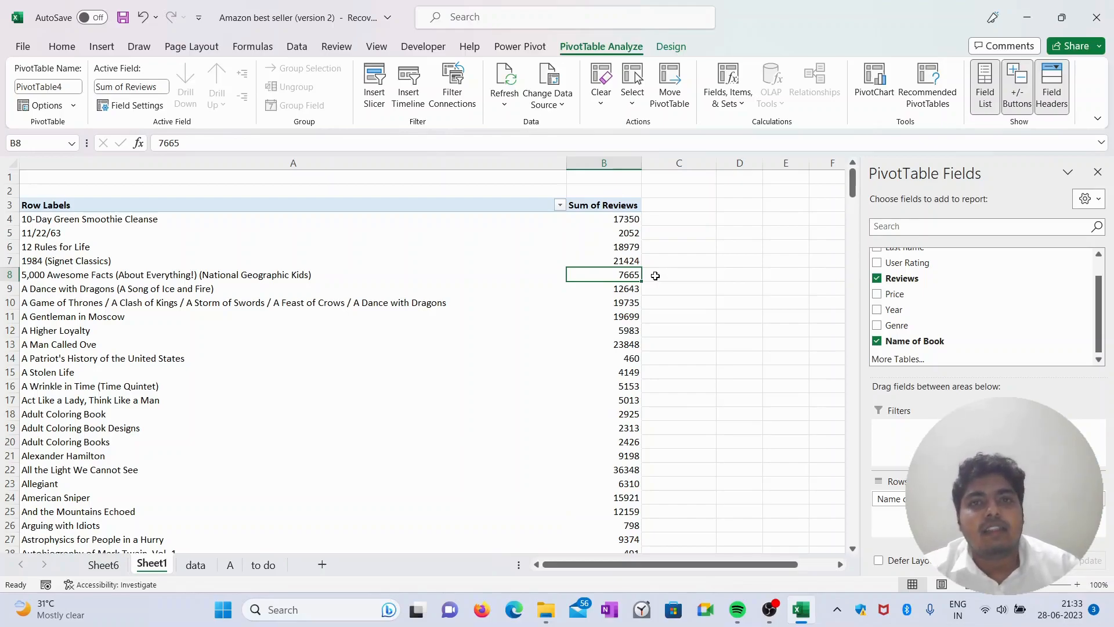
Step: Filter the PivotTable's book names to the top 10 items by Sum of Reviews
left_click(560, 206)
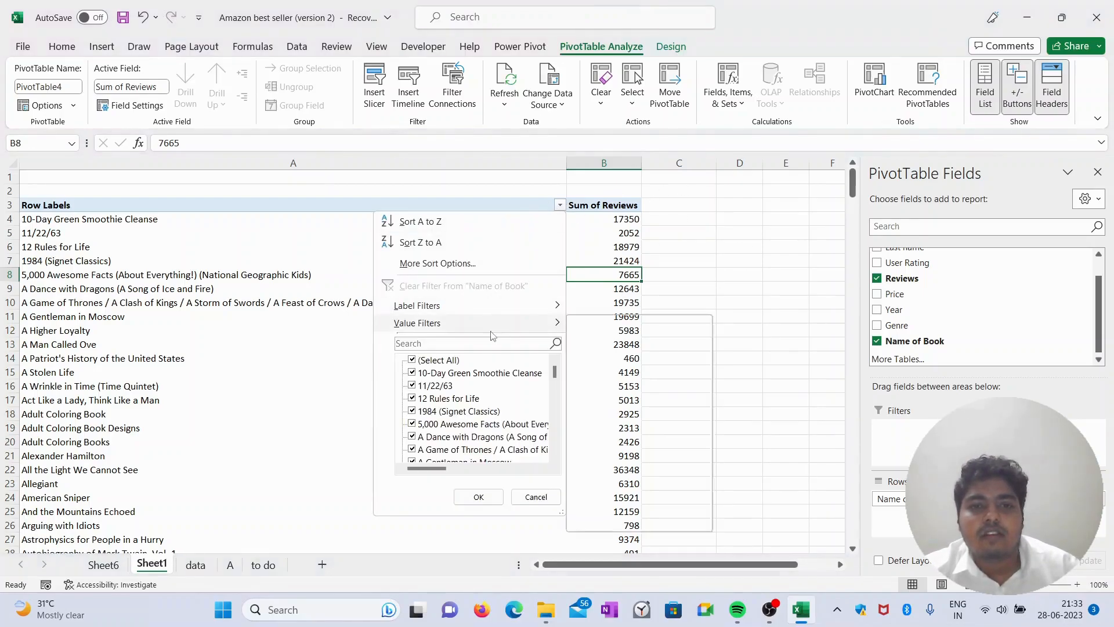
mouse_move(504, 329)
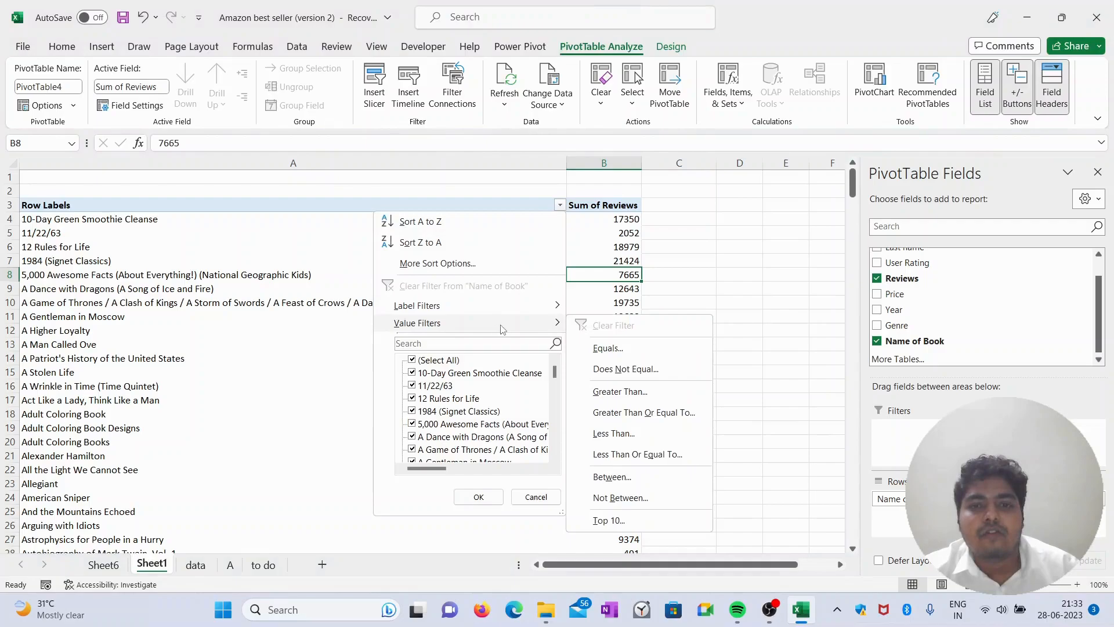
left_click(610, 520)
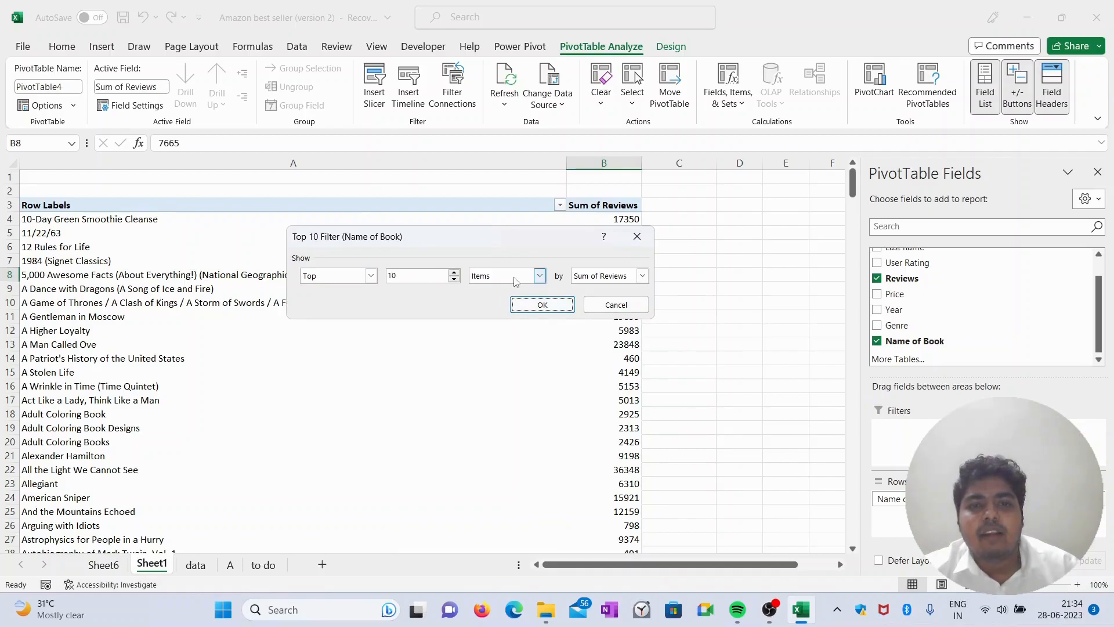
left_click(540, 276)
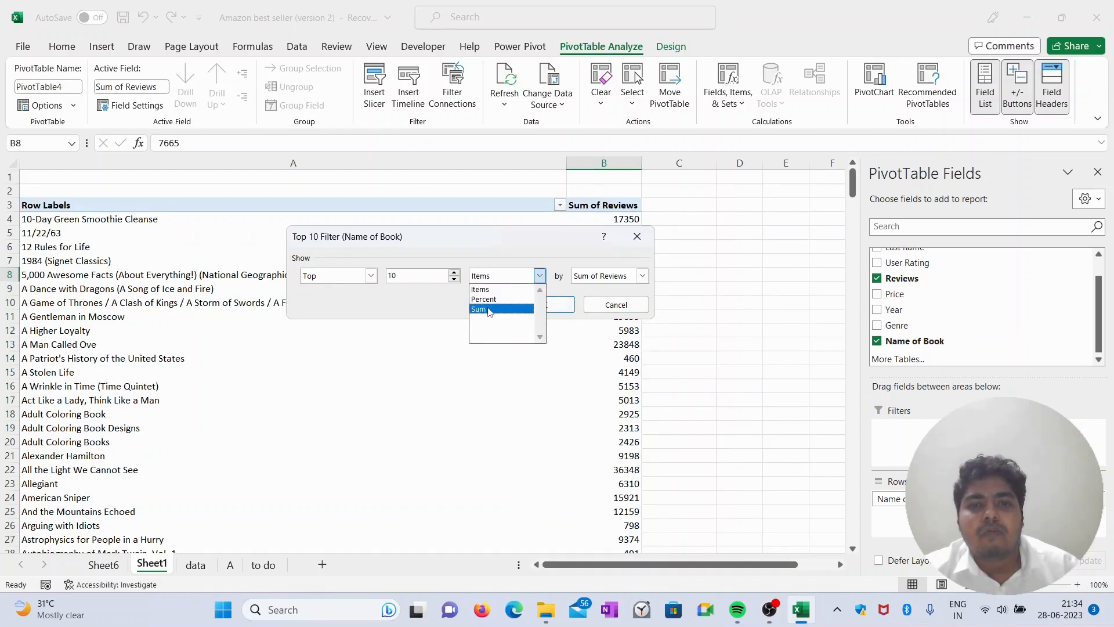
left_click(490, 290)
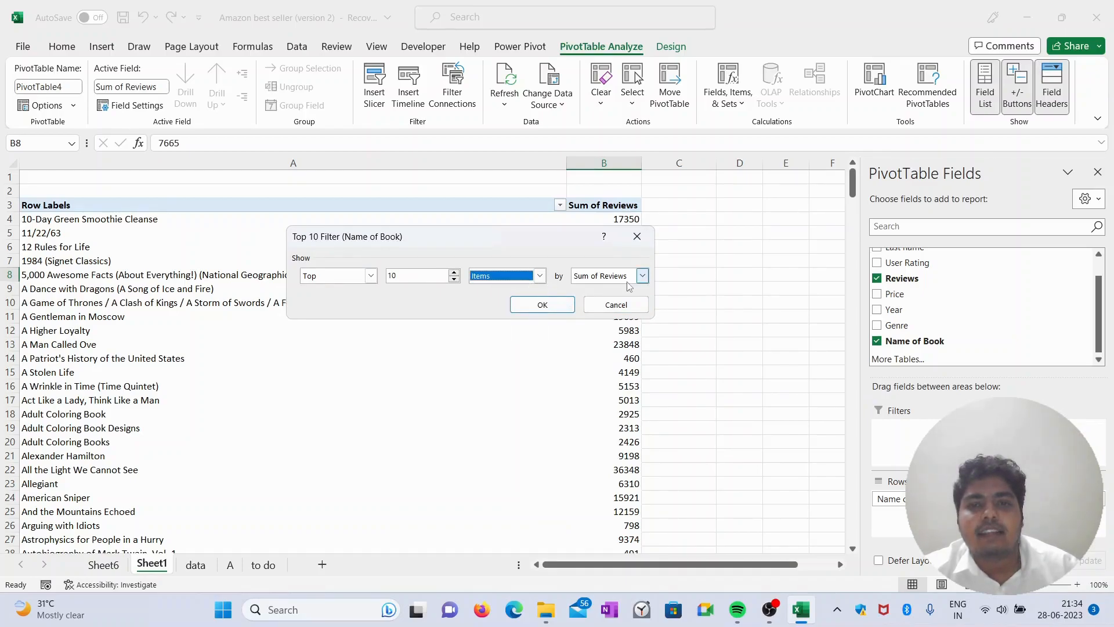
left_click(552, 306)
left_click_drag(30, 220, 140, 339)
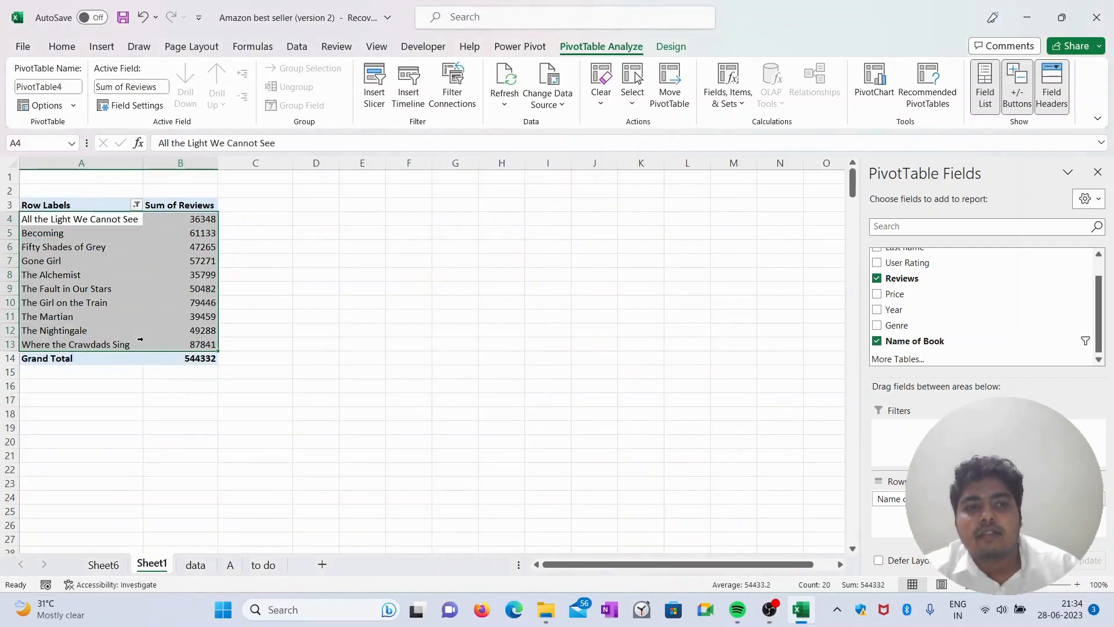
left_click(168, 344)
left_click_drag(91, 222, 176, 343)
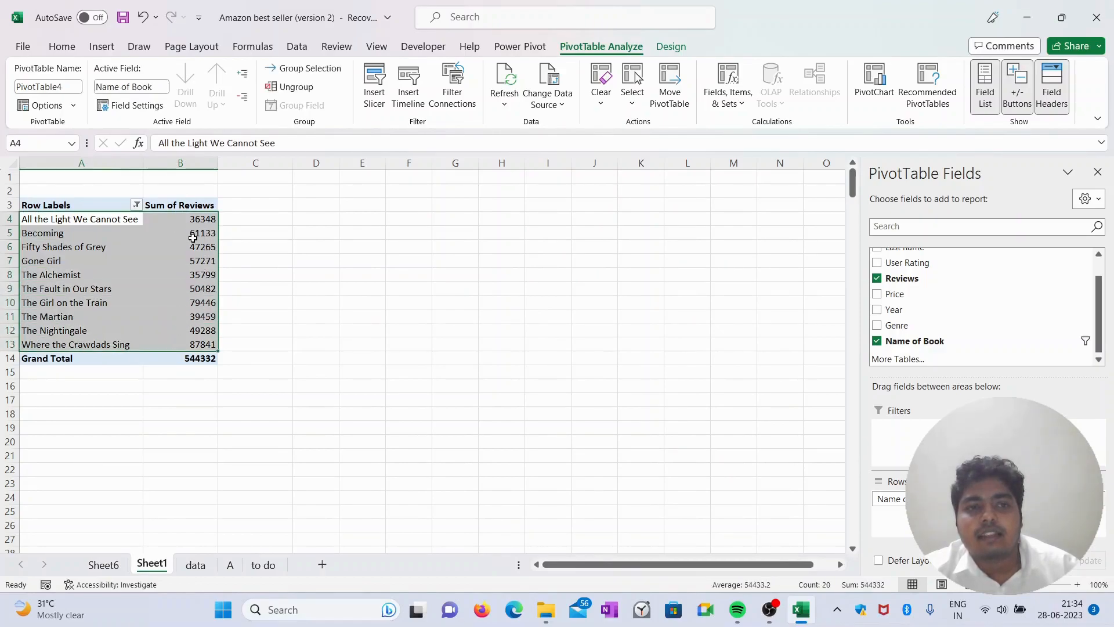
Step: Sort the ten filtered books by Sum of Reviews from largest to smallest
left_click(193, 235)
mouse_move(190, 228)
left_mouse_down()
mouse_move(187, 343)
mouse_move(201, 231)
left_mouse_up()
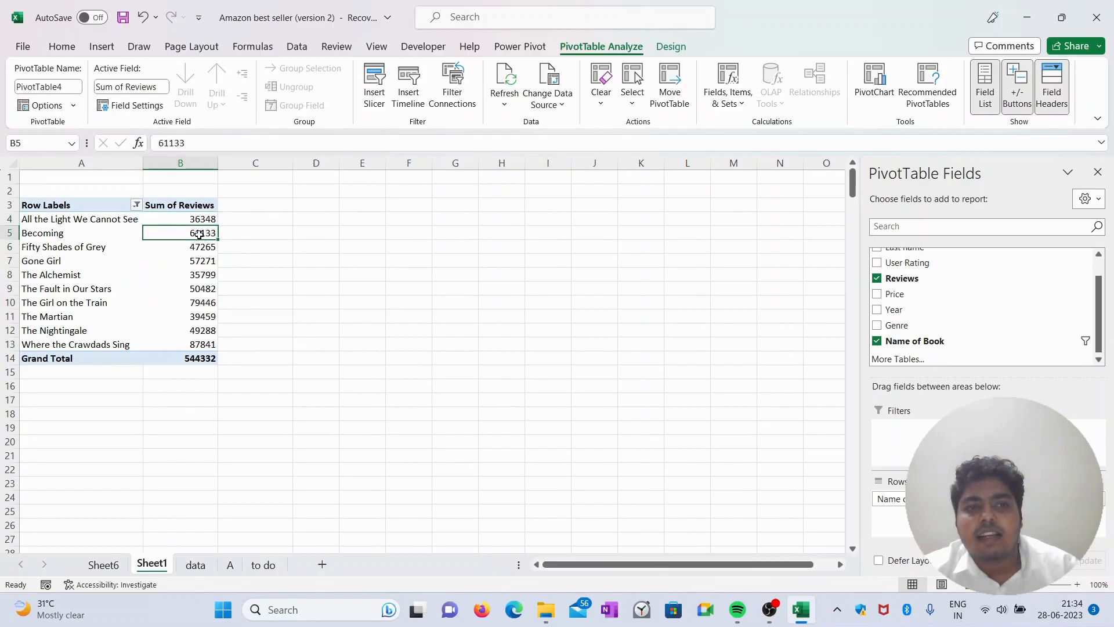
right_click(199, 234)
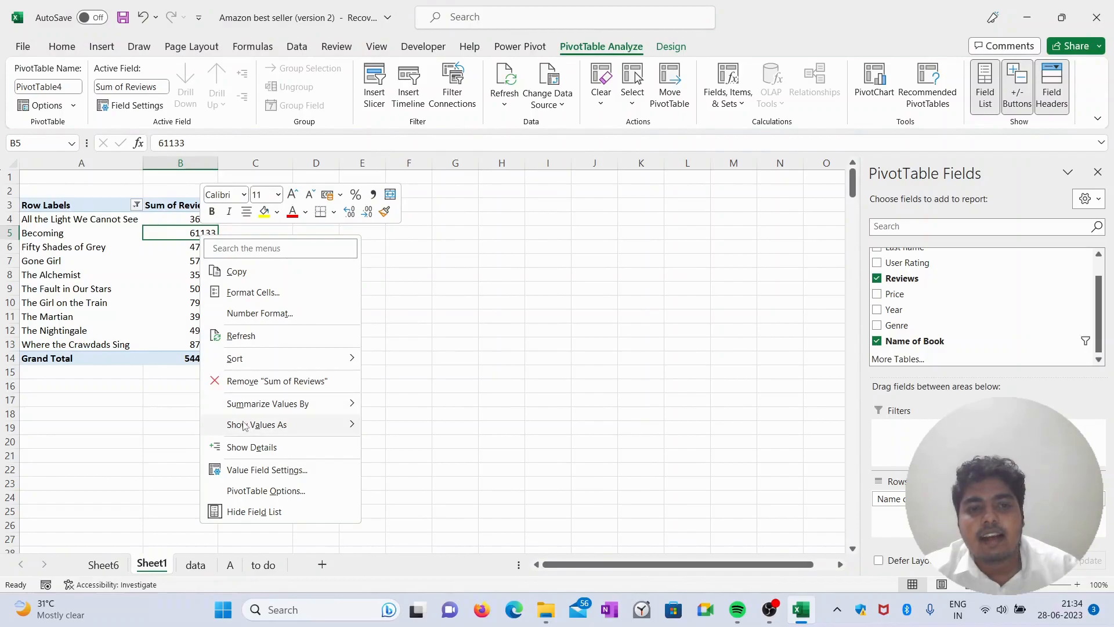
mouse_move(244, 426)
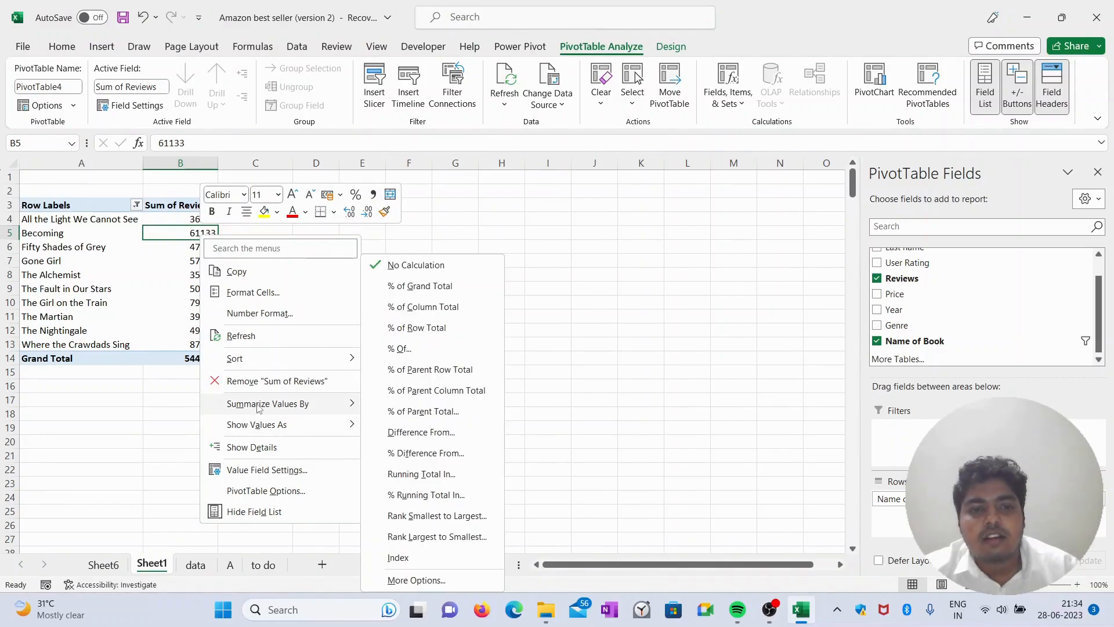
mouse_move(241, 359)
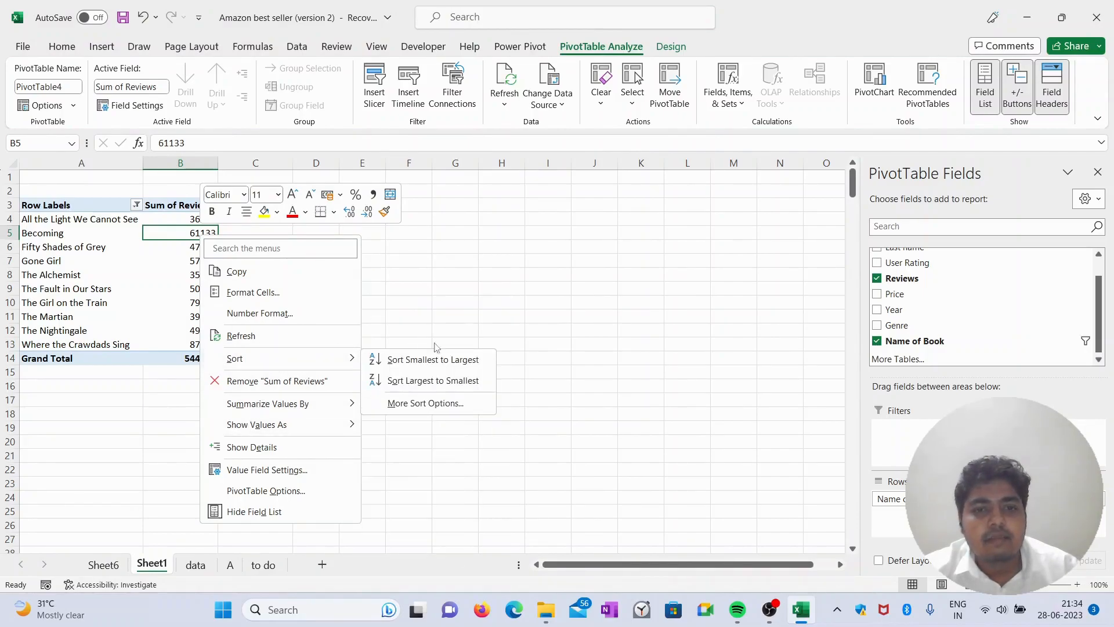
left_click(435, 381)
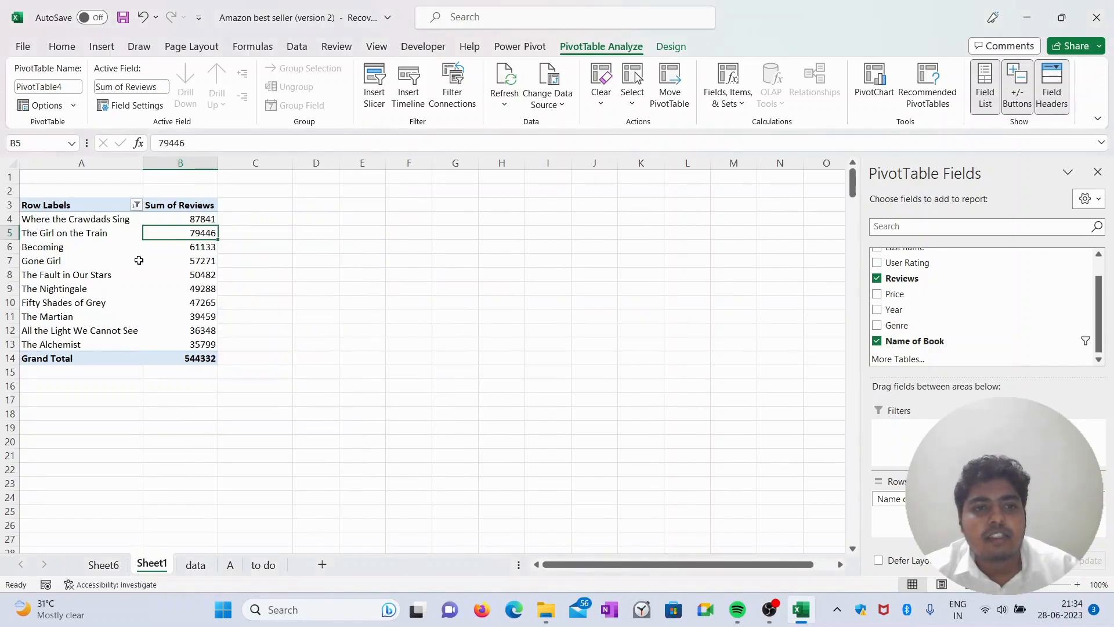
left_click_drag(103, 223, 203, 346)
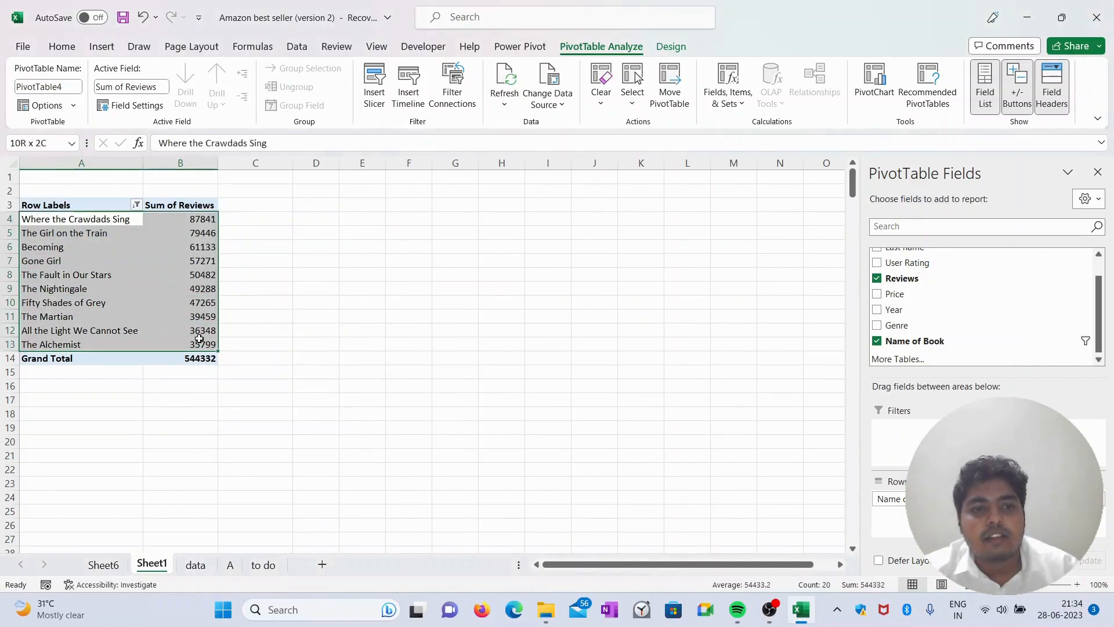
left_click(79, 220)
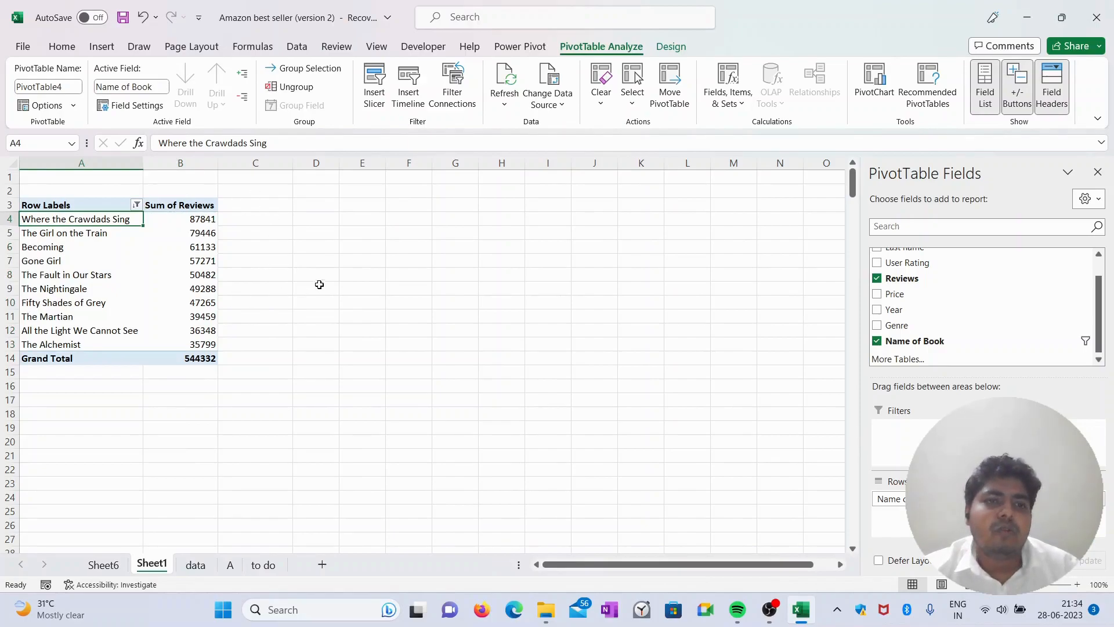
left_click_drag(39, 205, 213, 360)
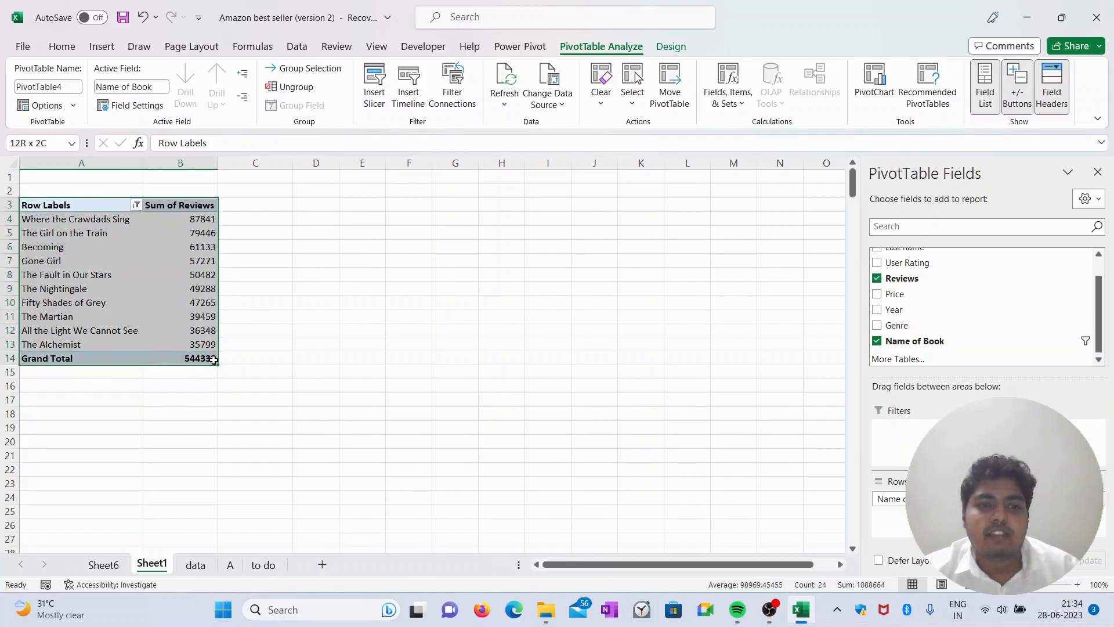
left_click(213, 360)
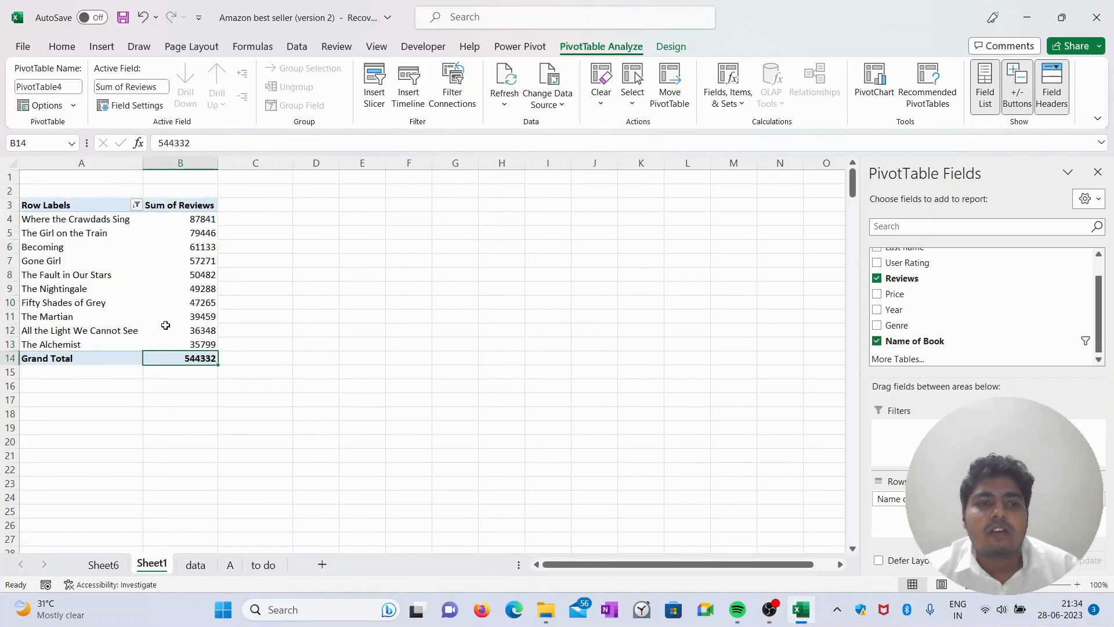
Step: Insert a second PivotTable from the data model on the existing worksheet at Sheet1 cell A20, below the reviews PivotTable
scroll(116, 336, "down", 2)
left_click(78, 358)
left_click(101, 46)
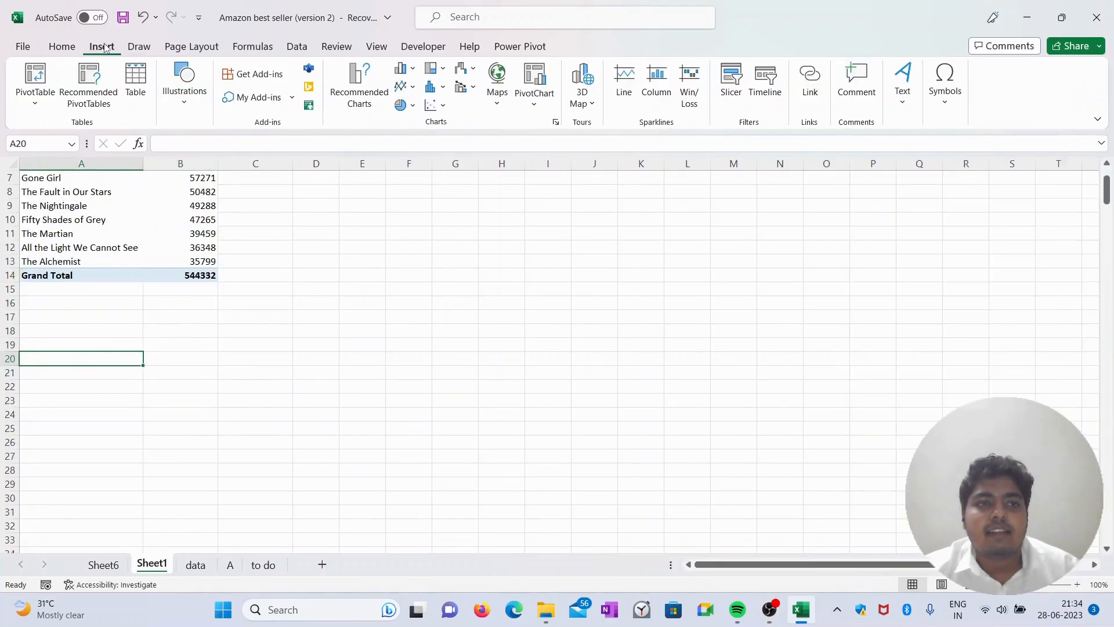
left_click(35, 95)
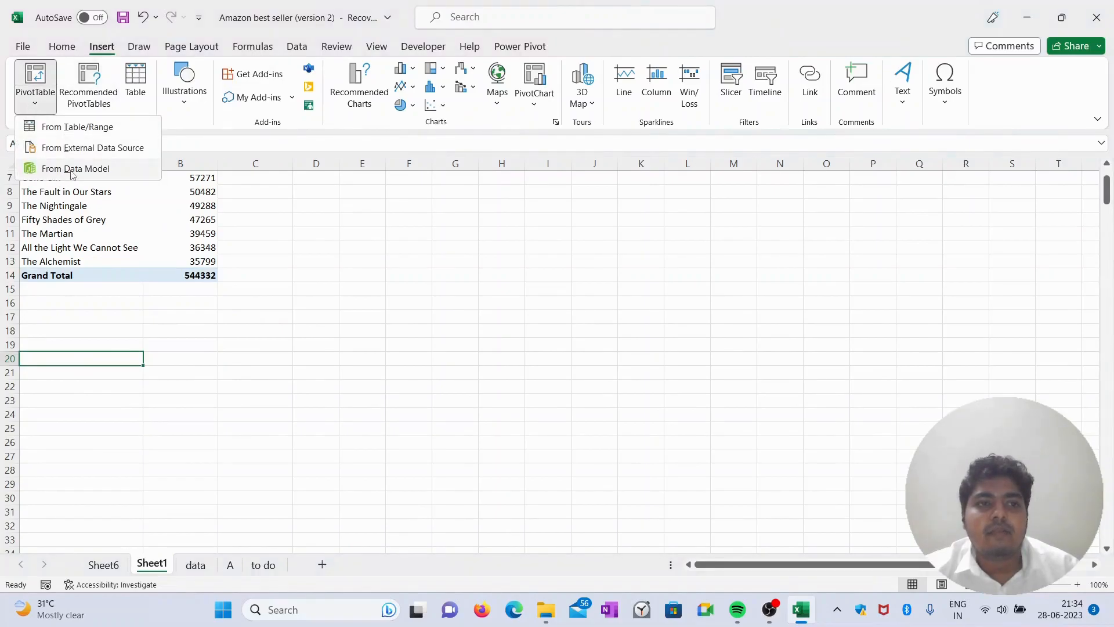
left_click(106, 170)
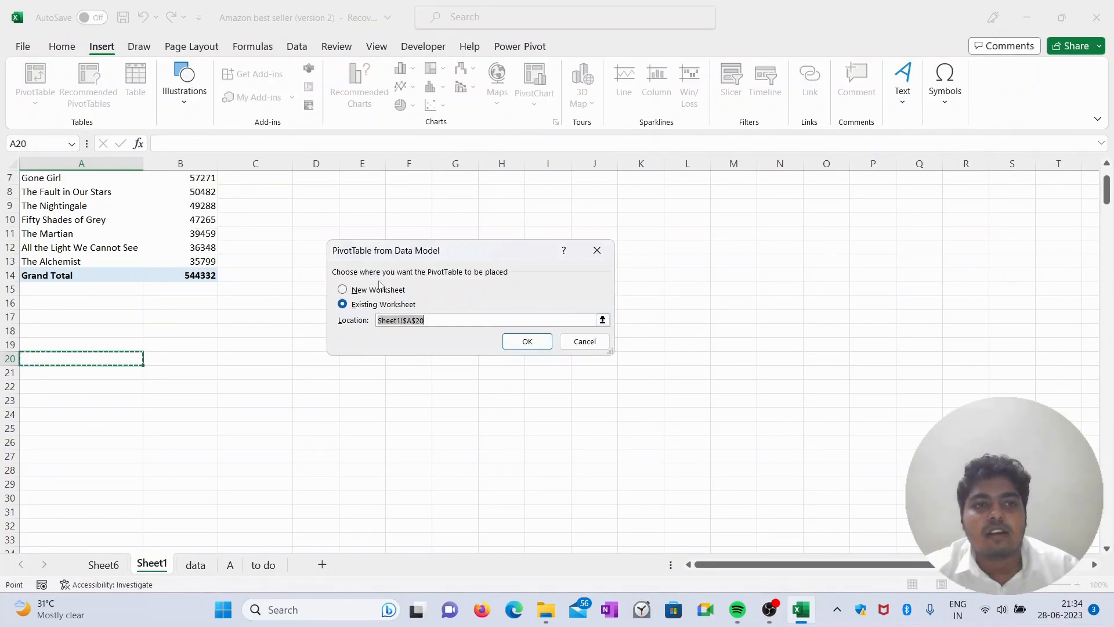
scroll(399, 248, "down", 4)
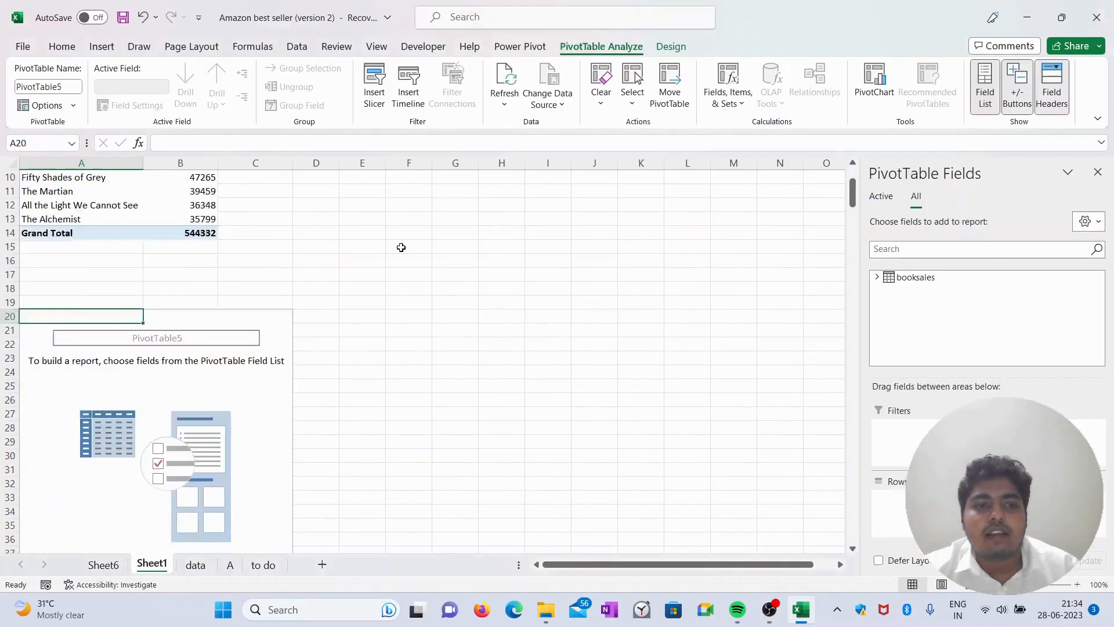
Step: Lay out the second PivotTable with Name of Book as rows and the sum of User Rating as values, using the booksales fields
left_click(907, 281)
scroll(952, 313, "down", 2)
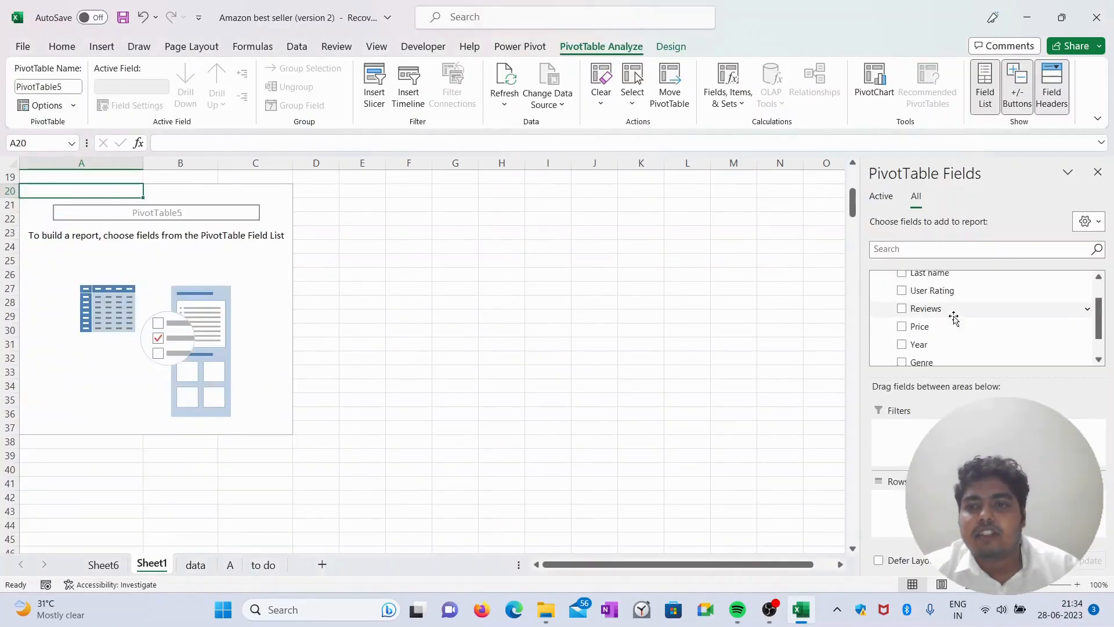
scroll(952, 314, "up", 2)
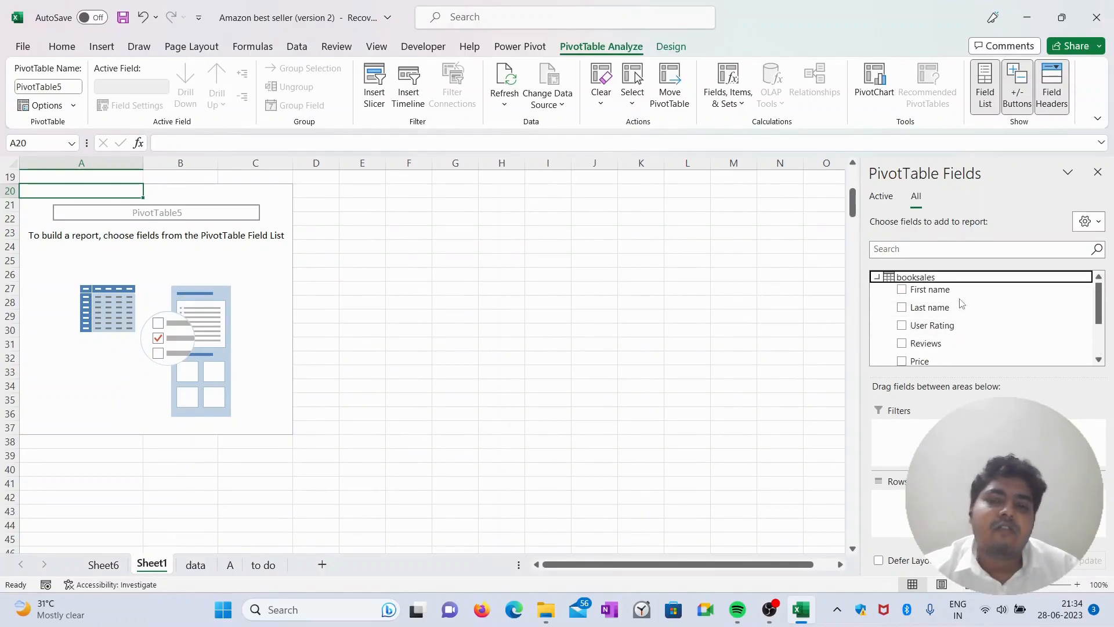
scroll(961, 314, "down", 2)
scroll(970, 318, "up", 1)
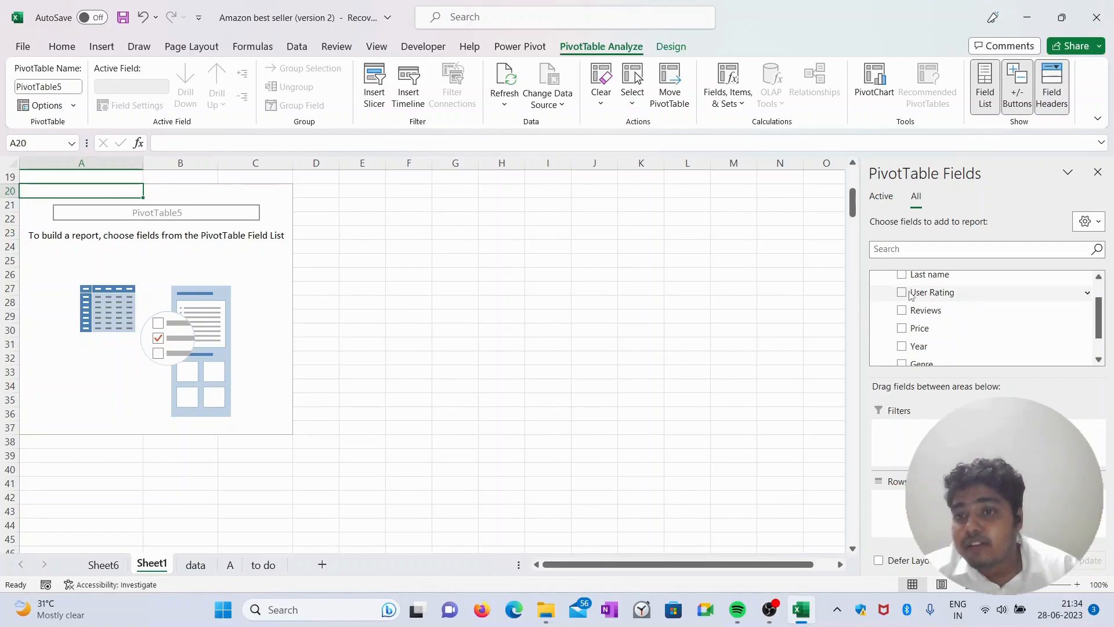
scroll(940, 307, "down", 1)
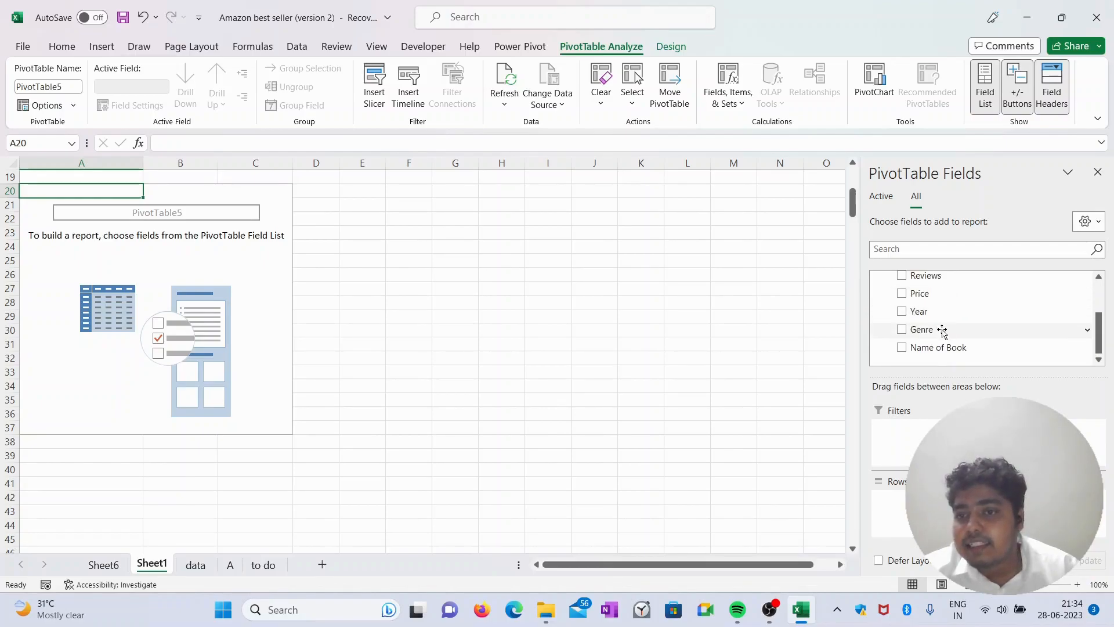
left_click(902, 348)
scroll(965, 319, "up", 1)
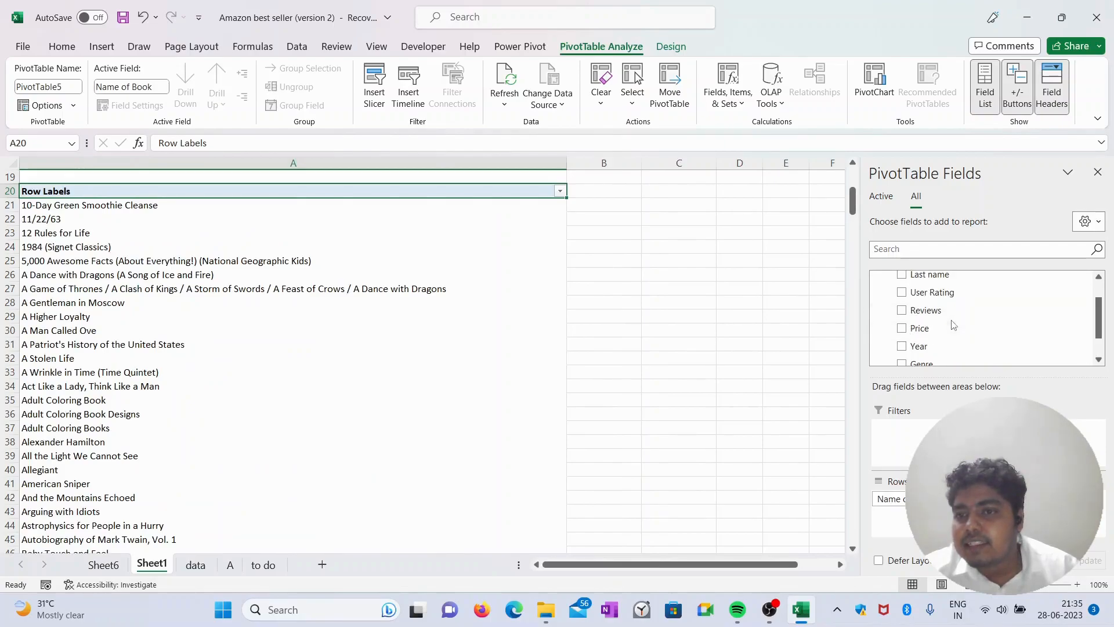
left_click(902, 292)
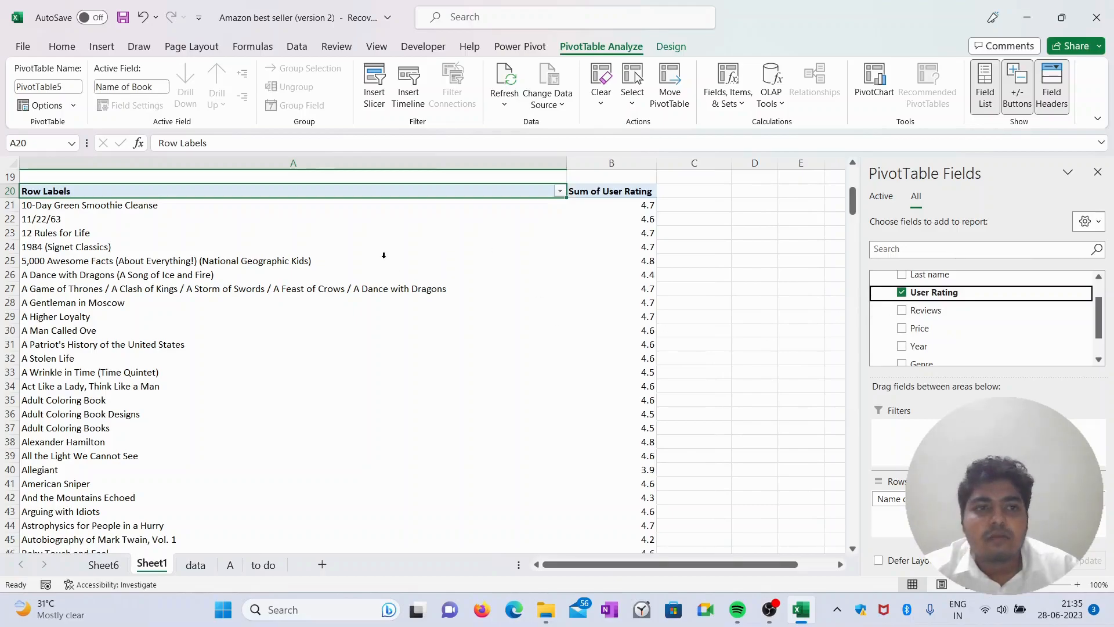
scroll(381, 252, "up", 3)
scroll(667, 283, "down", 3)
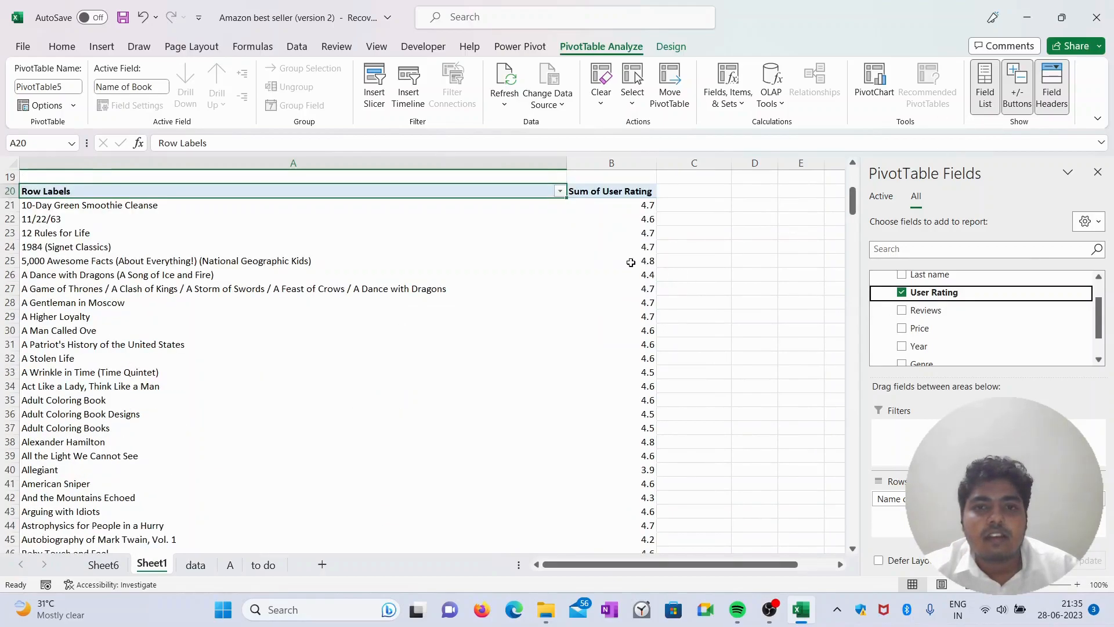
Step: Filter the second PivotTable's book names to the top 10 items by Sum of User Rating
left_click(560, 191)
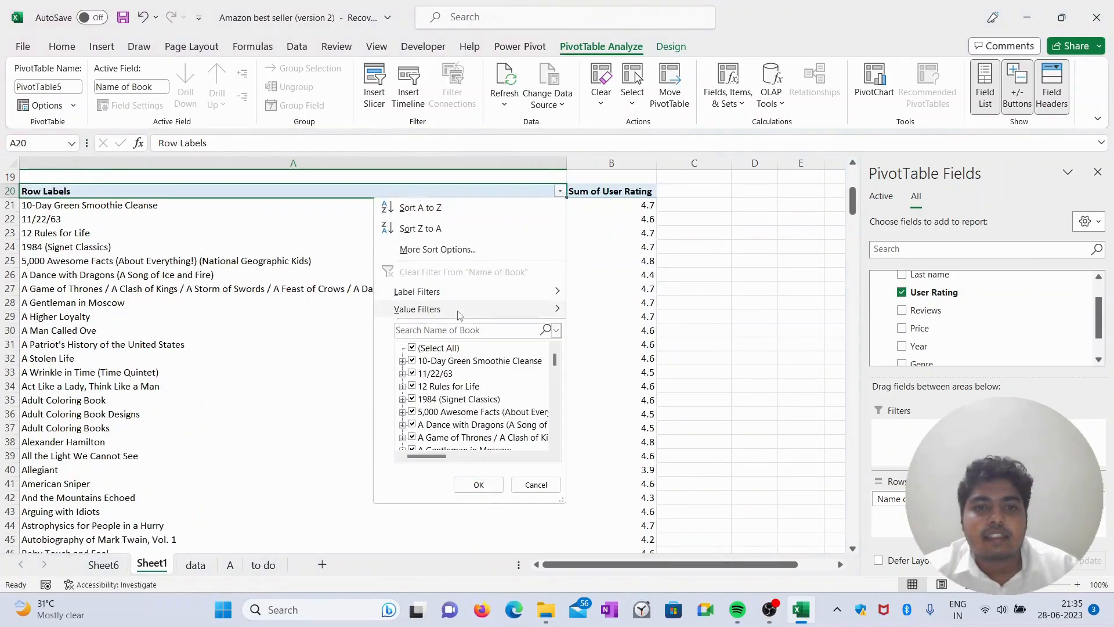
mouse_move(460, 315)
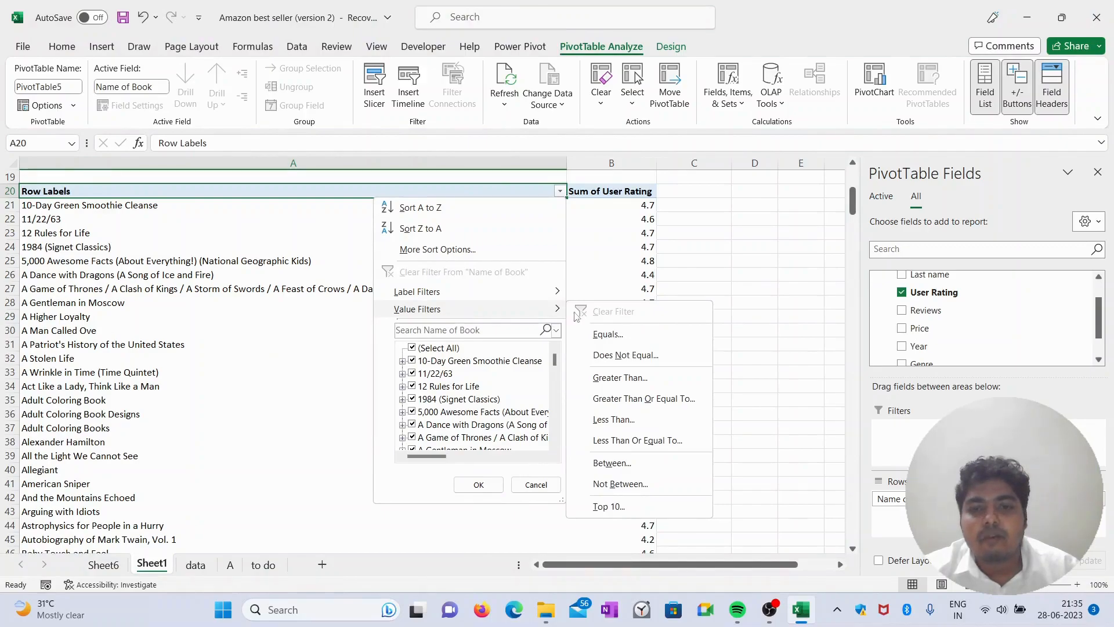
left_click(632, 506)
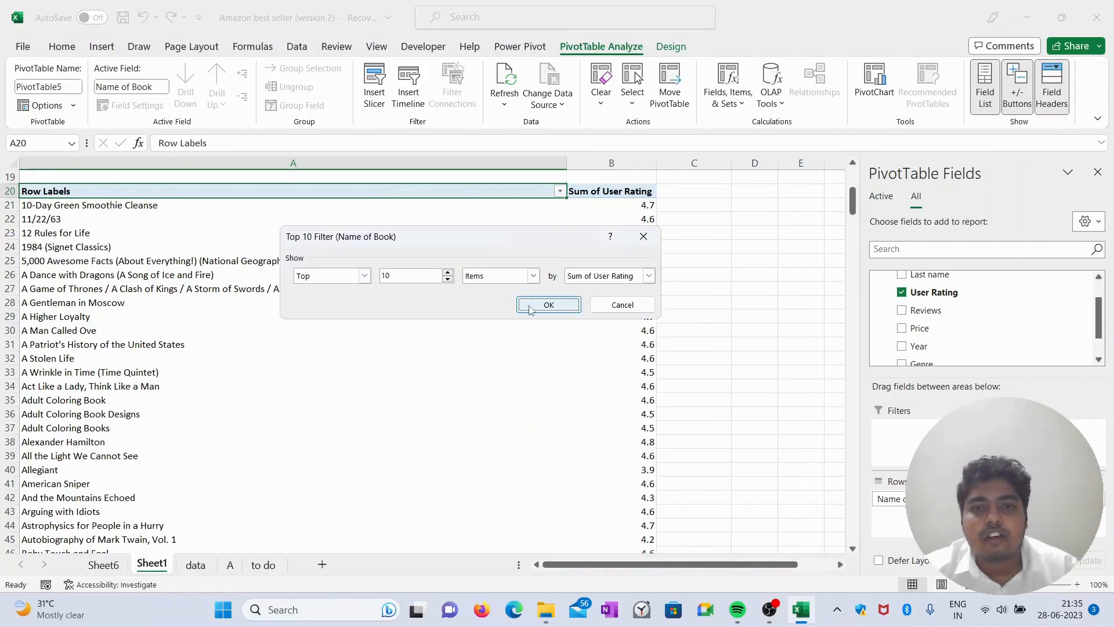
left_click(531, 307)
Step: Examine the filtered user rating list and compare it with the reviews PivotTable above it
left_click_drag(51, 209, 70, 248)
left_click_drag(93, 289, 467, 328)
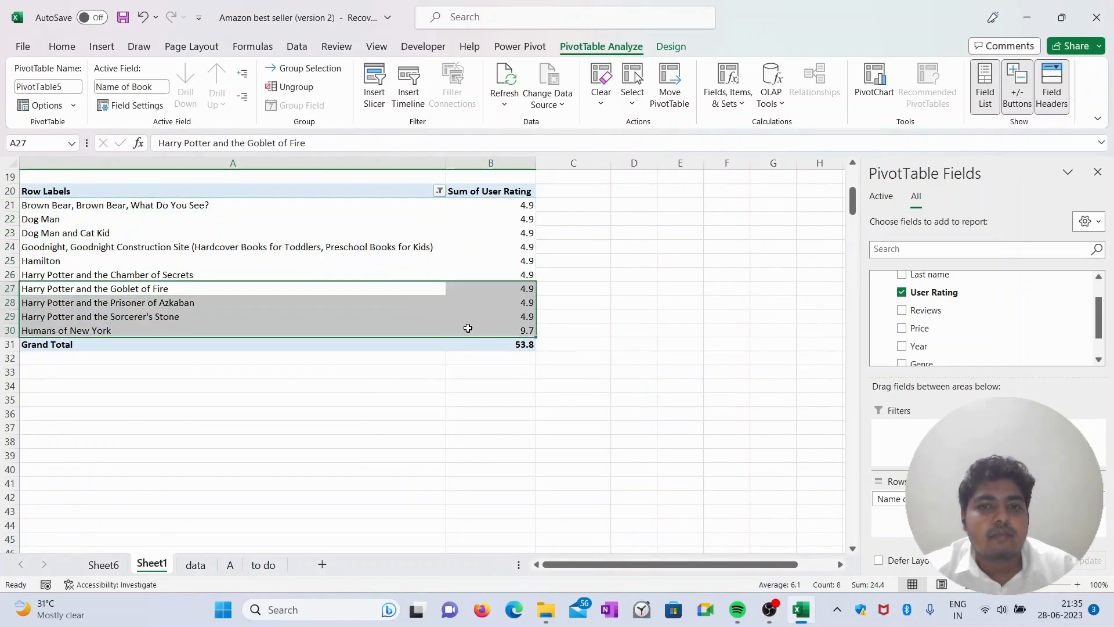
left_click(87, 194)
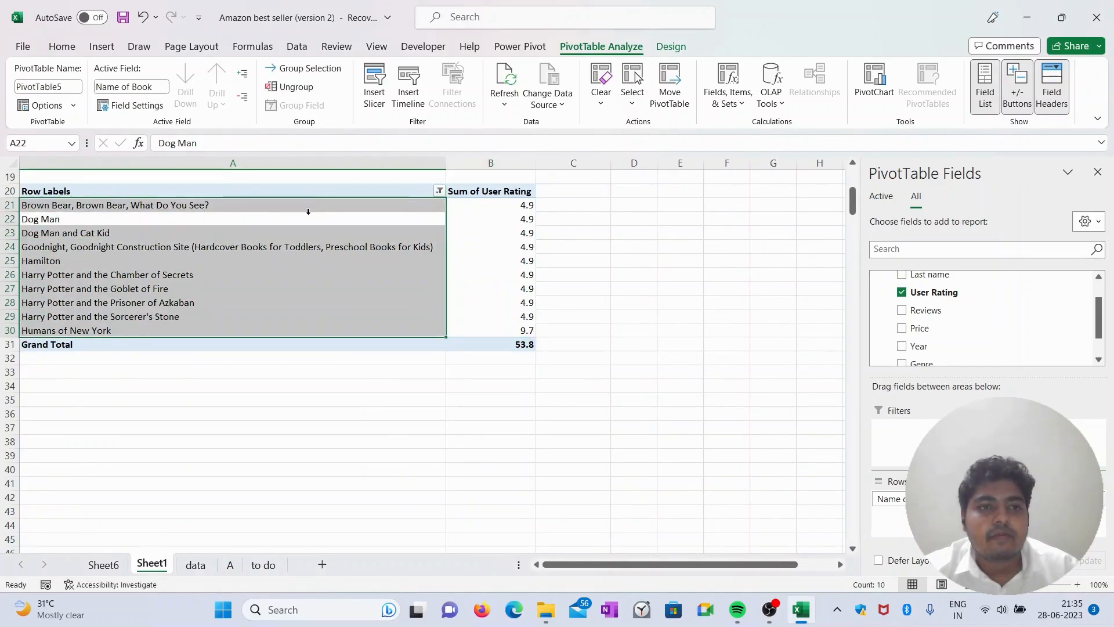
left_click(621, 263)
left_click_drag(171, 207, 504, 330)
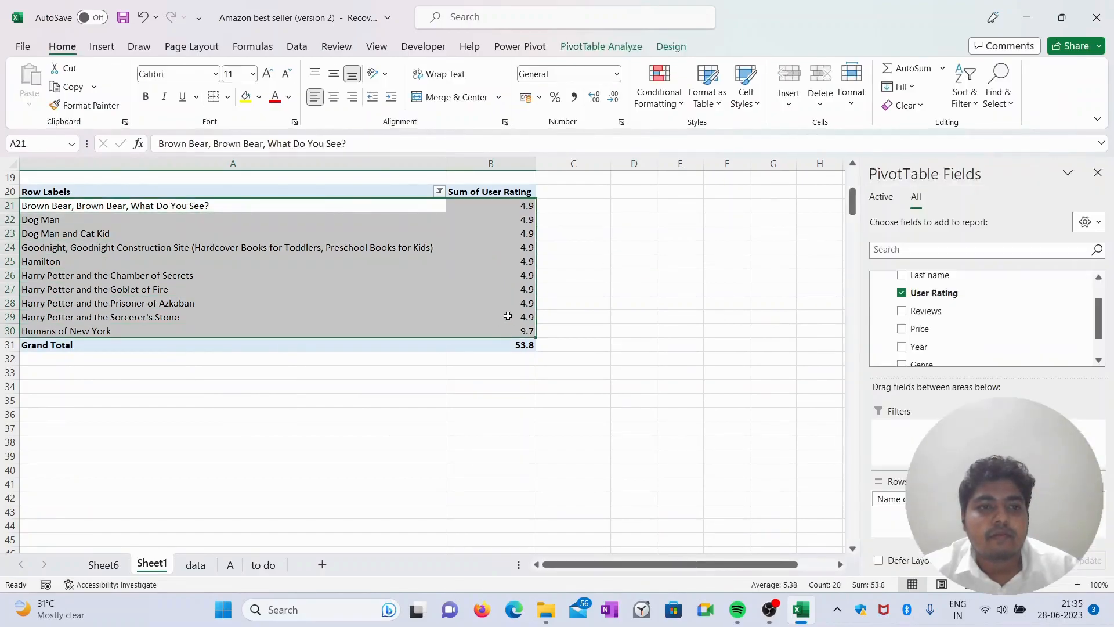
left_click_drag(674, 275, 633, 275)
scroll(272, 298, "up", 4)
scroll(325, 287, "down", 4)
scroll(540, 339, "up", 4)
scroll(543, 339, "up", 2)
scroll(540, 325, "down", 5)
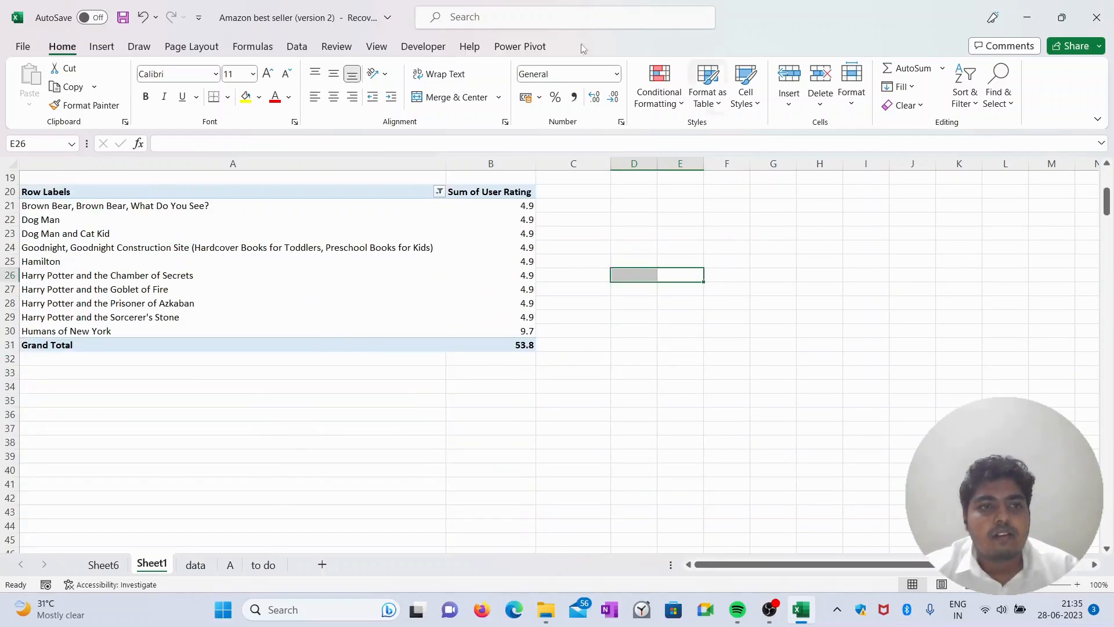
left_click(102, 47)
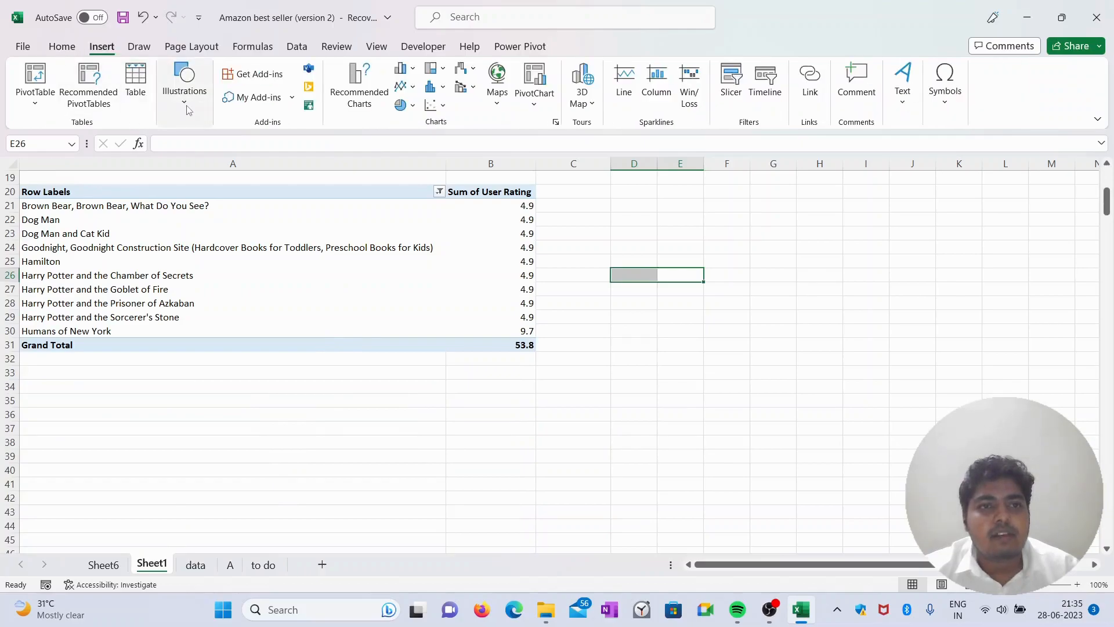
left_click(35, 99)
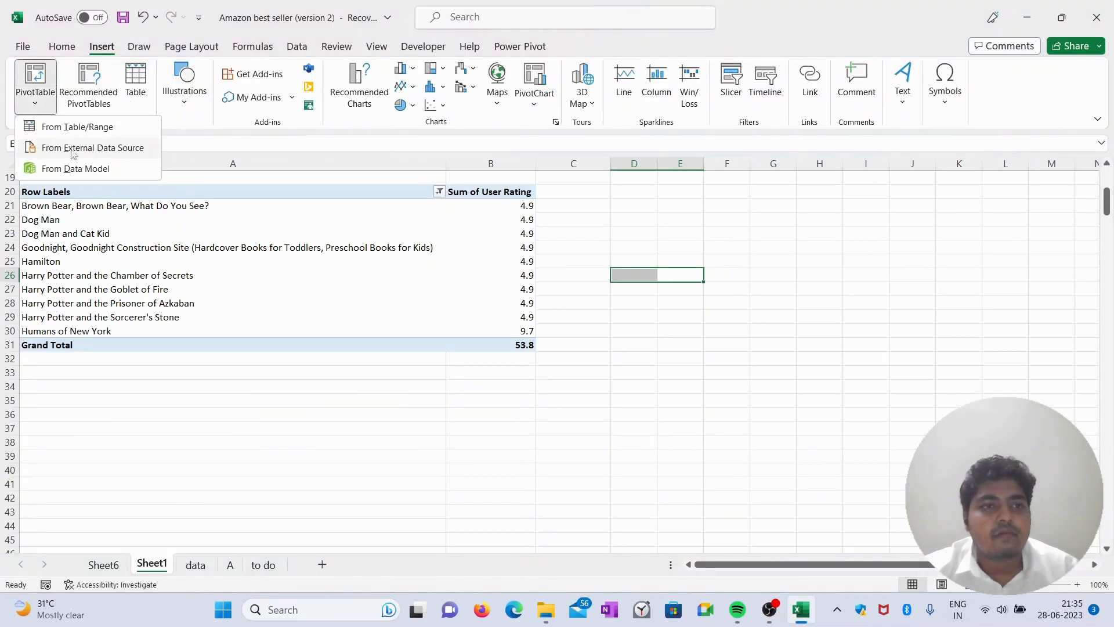
left_click(80, 170)
left_click(523, 341)
scroll(330, 352, "down", 3)
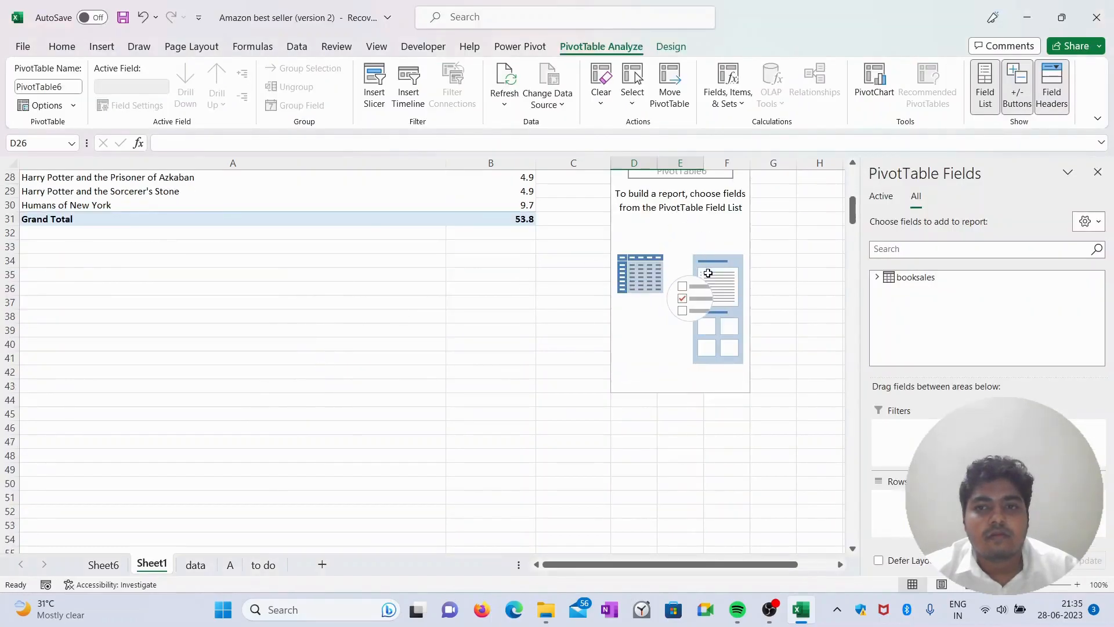
scroll(709, 273, "up", 2)
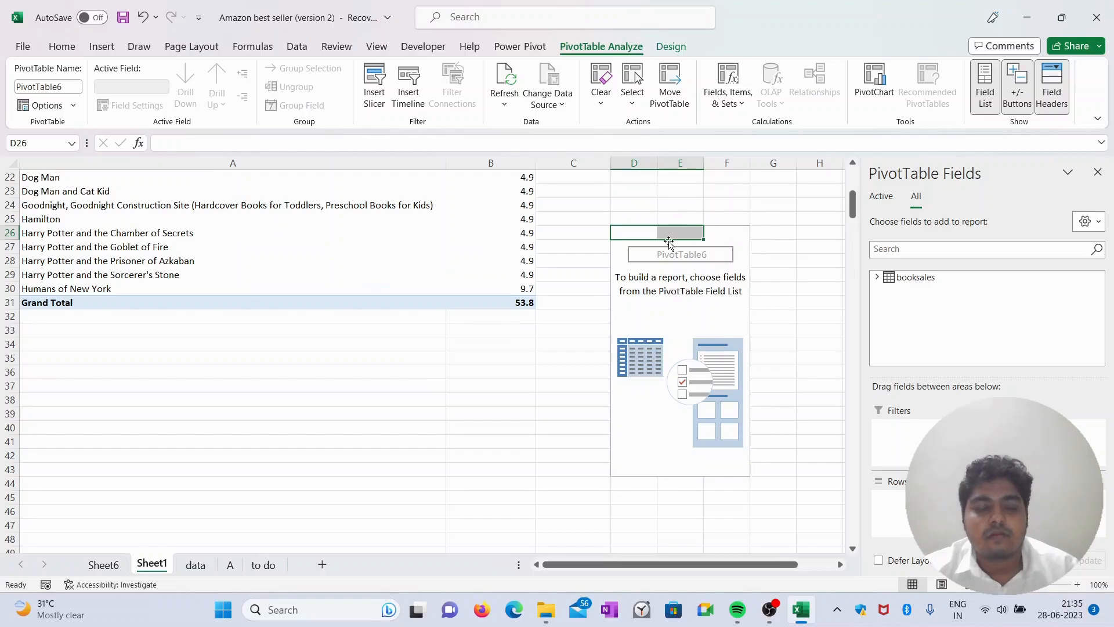
key("ctrl+z")
Step: Insert a third PivotTable from the data model on the existing worksheet at Sheet1 cell A35, below the user rating PivotTable
left_click(41, 351)
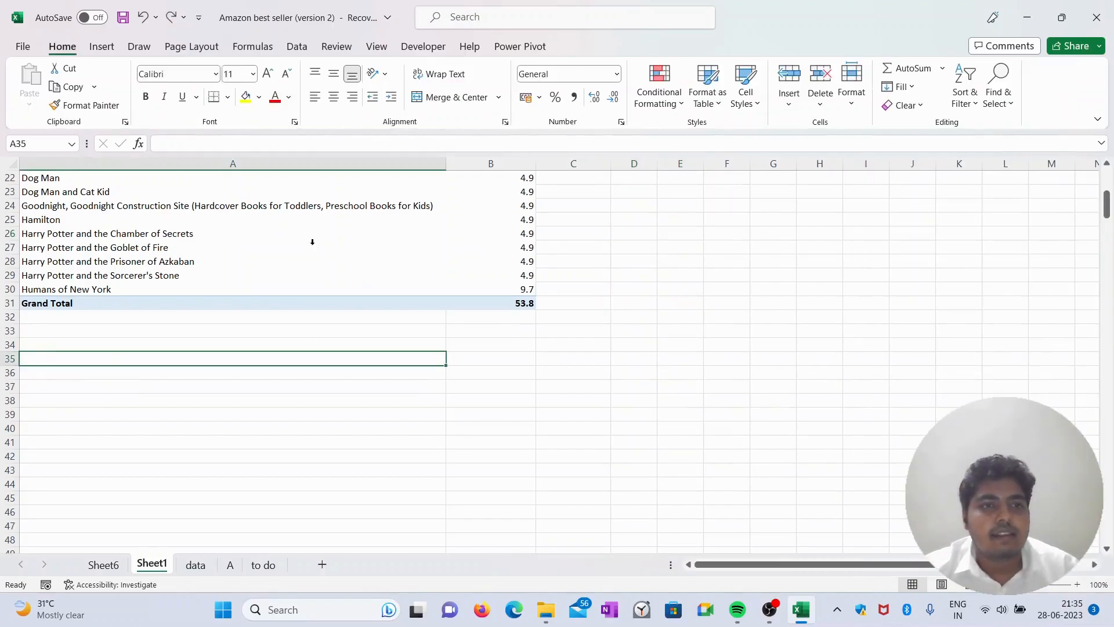
left_click(102, 46)
left_click(35, 98)
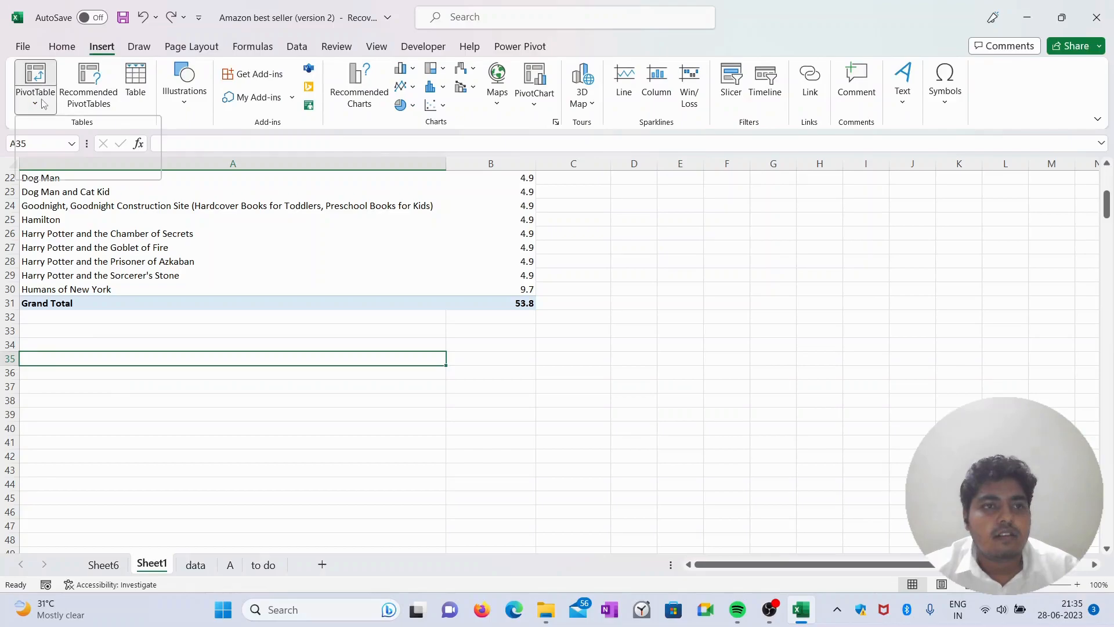
left_click(88, 167)
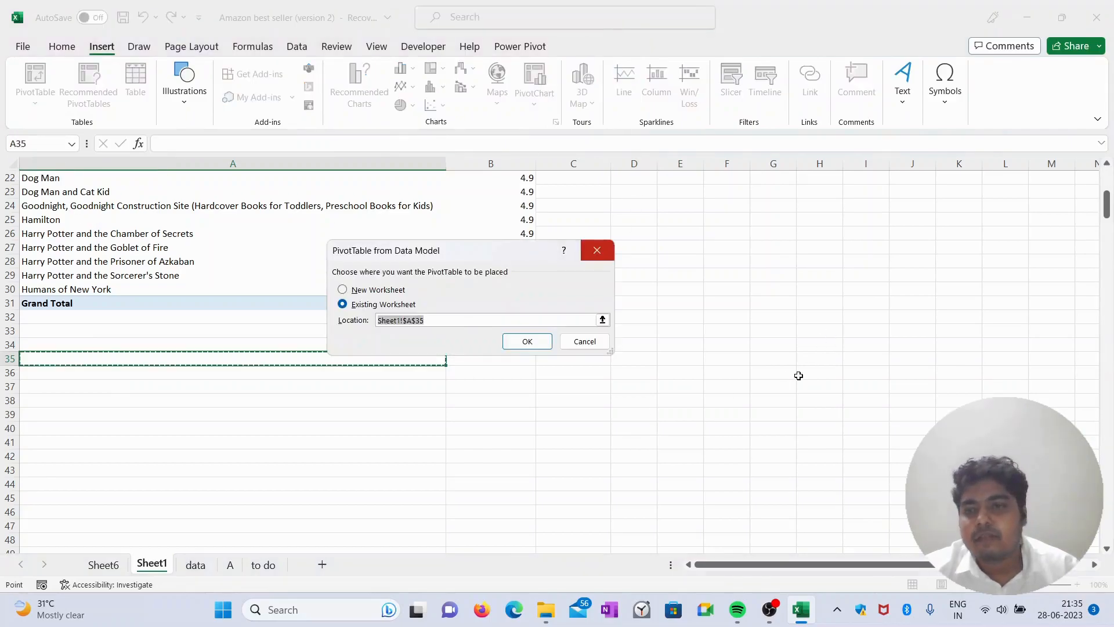
left_click(544, 342)
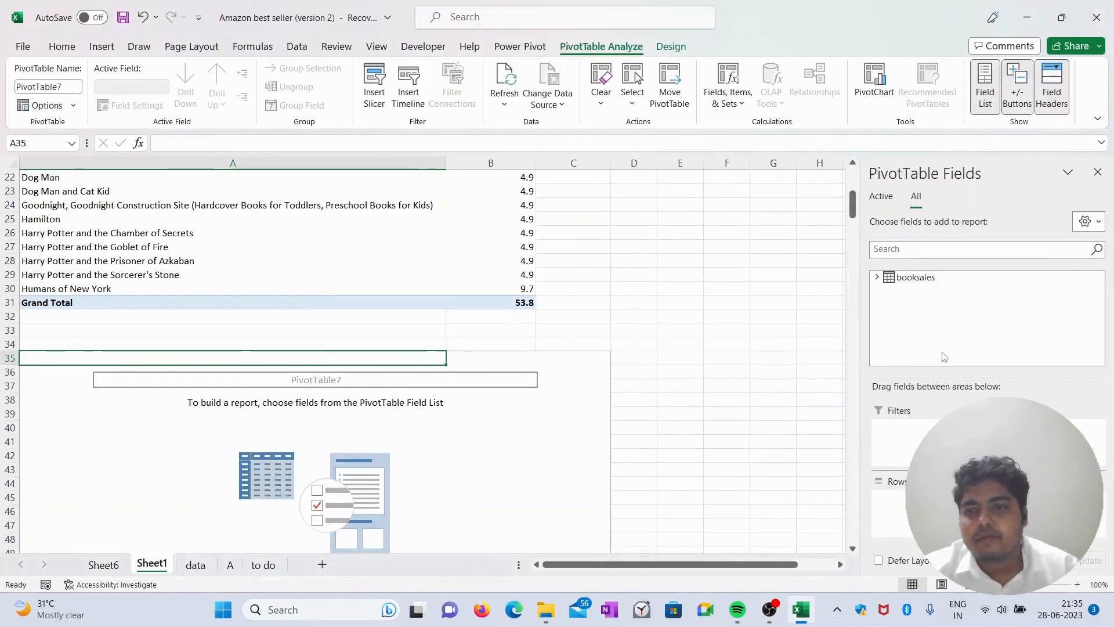
Step: Add the Last name field of booksales as the rows of the new PivotTable at A35
left_click(964, 278)
scroll(963, 328, "down", 3)
scroll(962, 331, "up", 3)
scroll(963, 334, "down", 3)
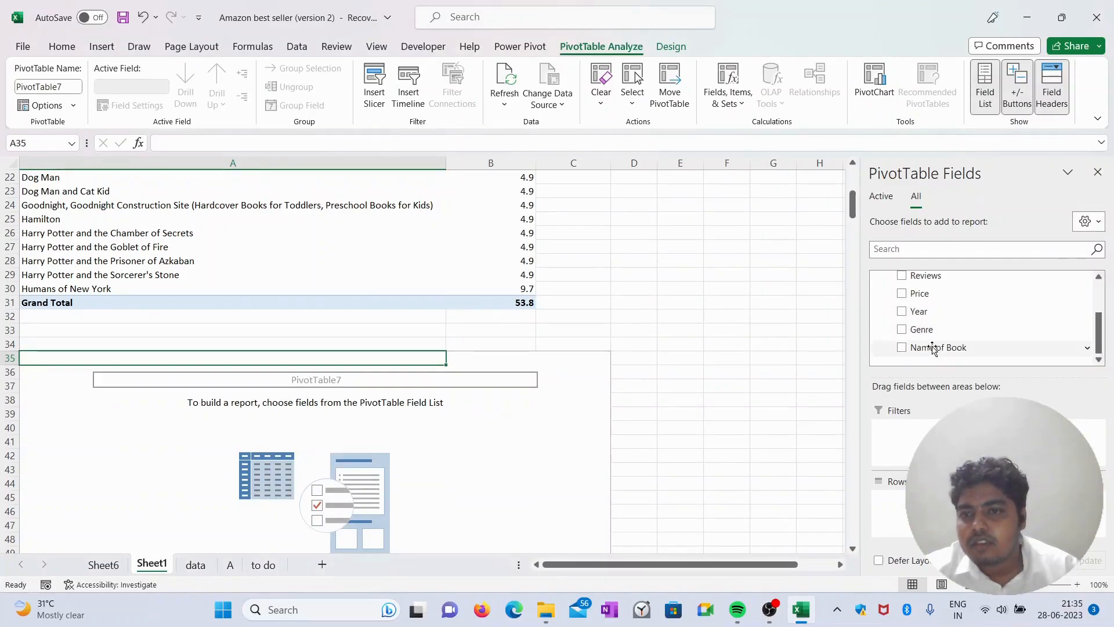
scroll(969, 328, "up", 3)
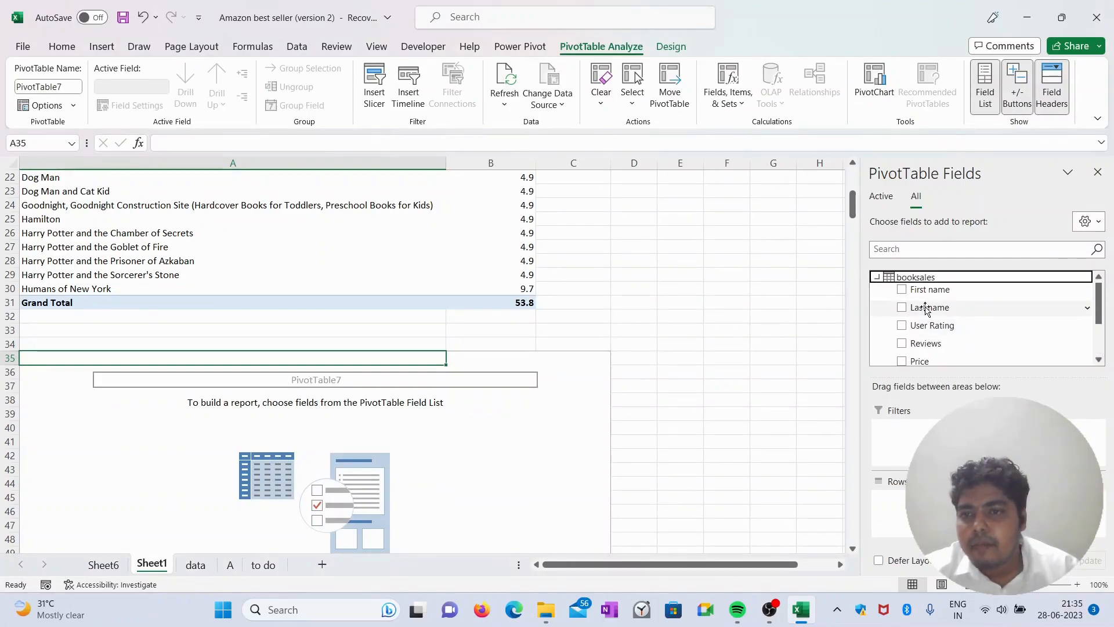
left_click(903, 308)
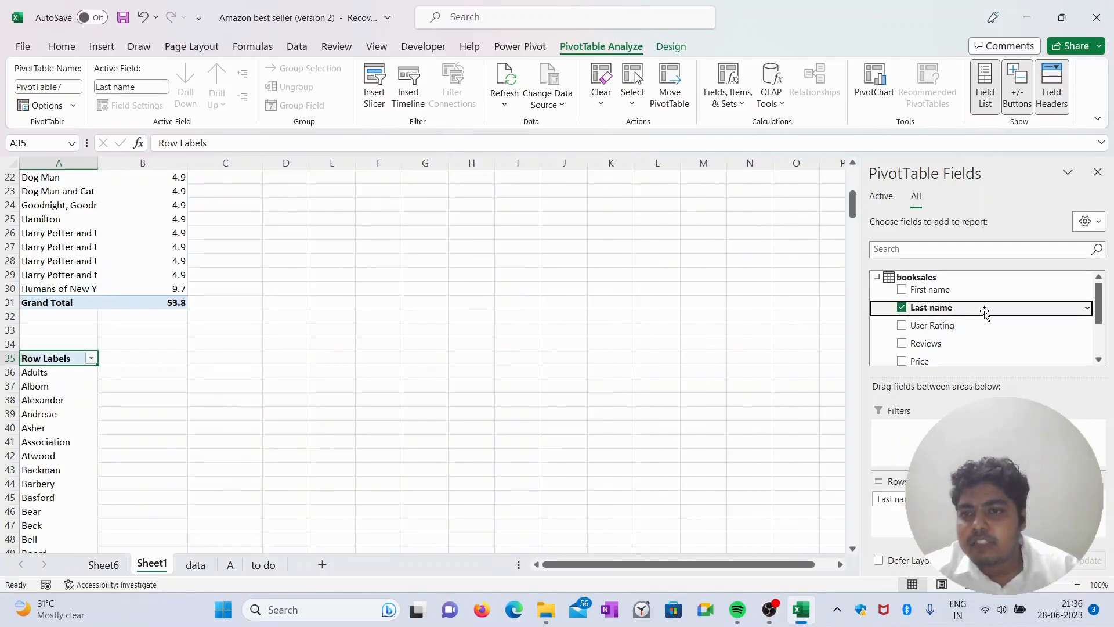
left_click(902, 327)
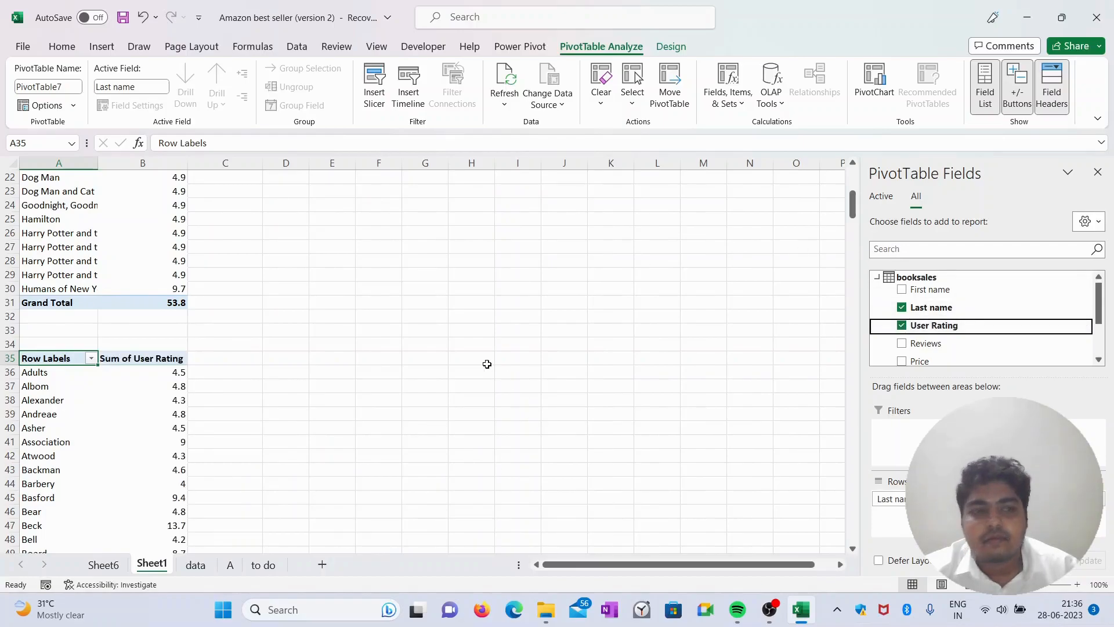
scroll(487, 364, "down", 3)
scroll(495, 361, "down", 4)
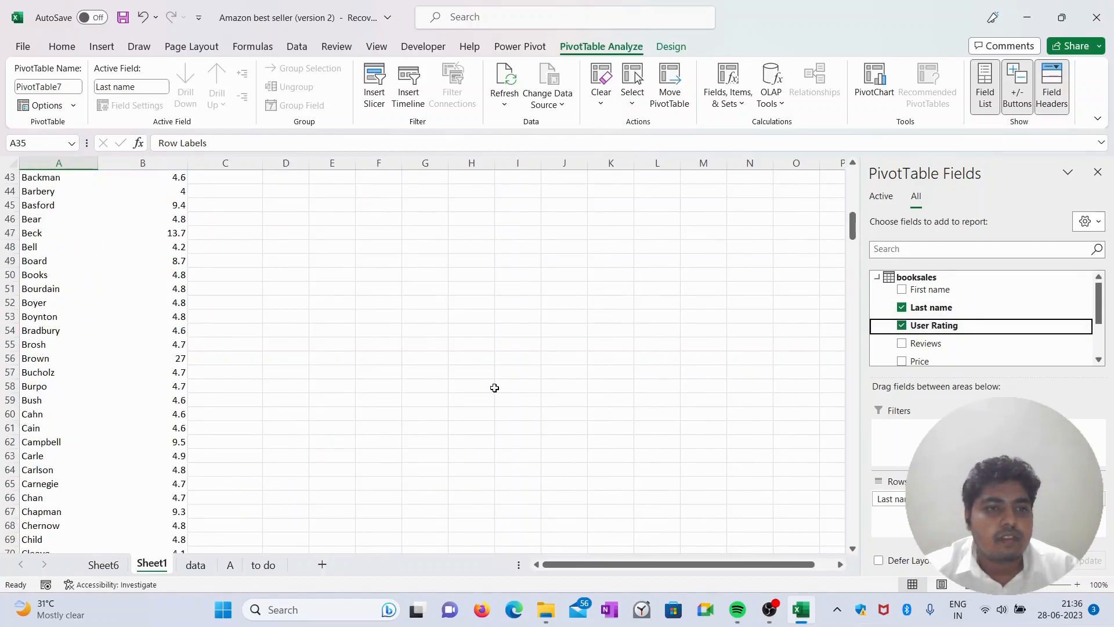
scroll(496, 400, "up", 4)
left_click_drag(40, 247, 175, 345)
left_click(378, 314)
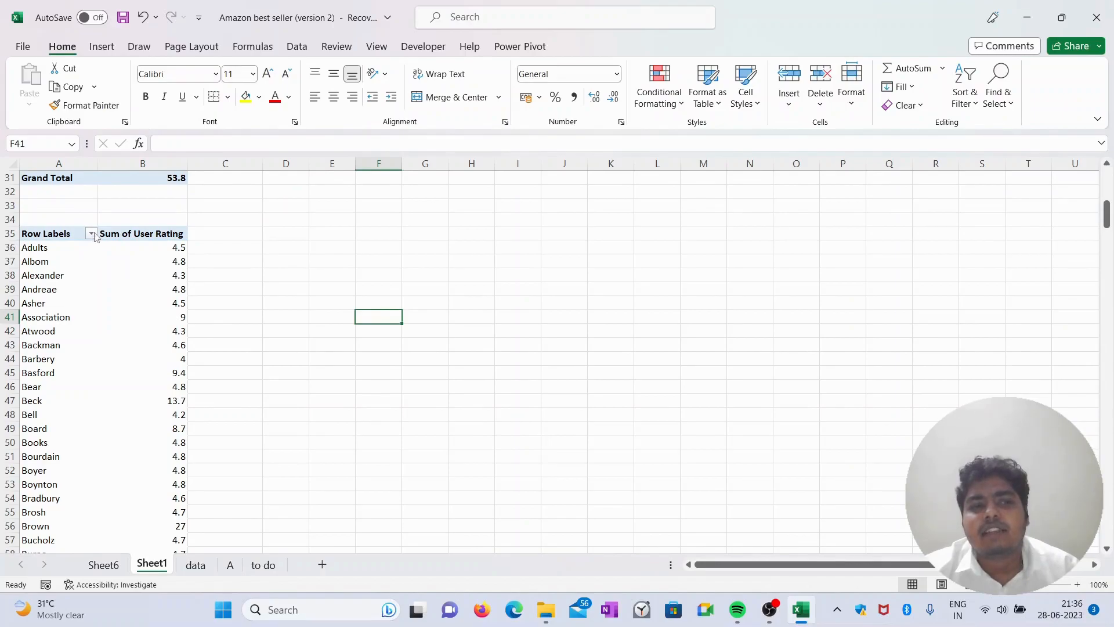
left_click(156, 232)
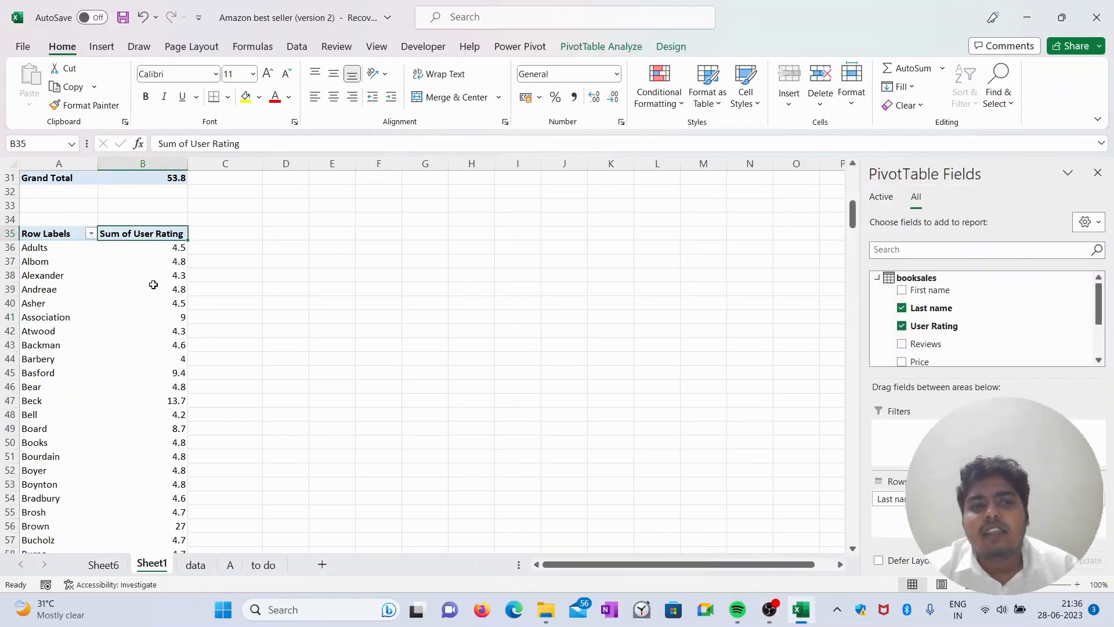
left_click(901, 326)
Step: Add the sum of Reviews as values of the last name PivotTable and filter it to the top 10 items by Sum of Reviews
left_click(901, 344)
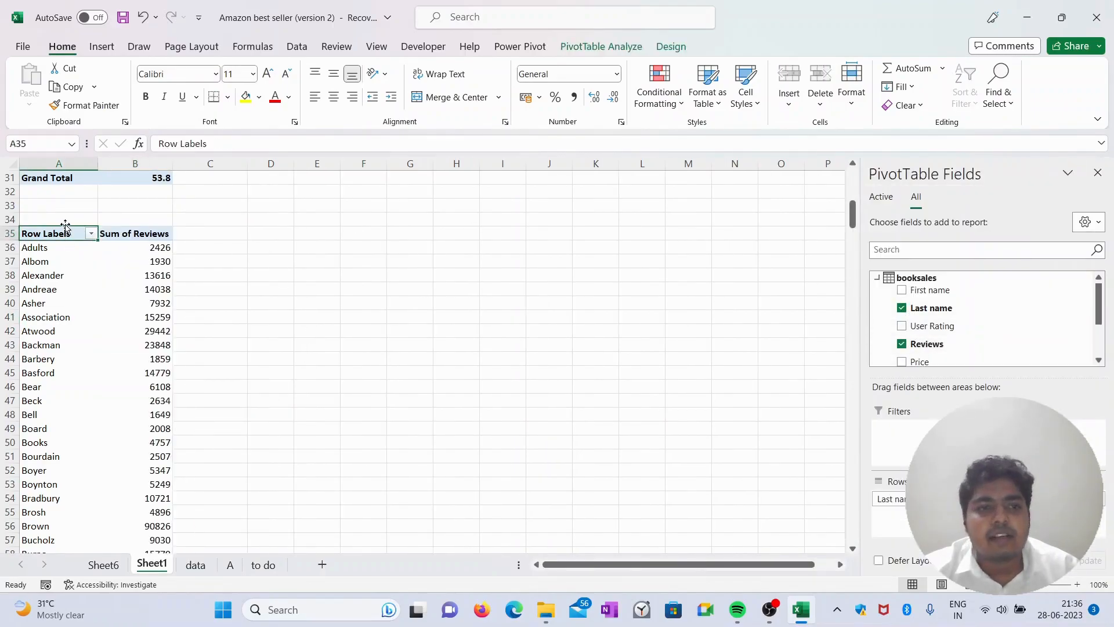
left_click(91, 233)
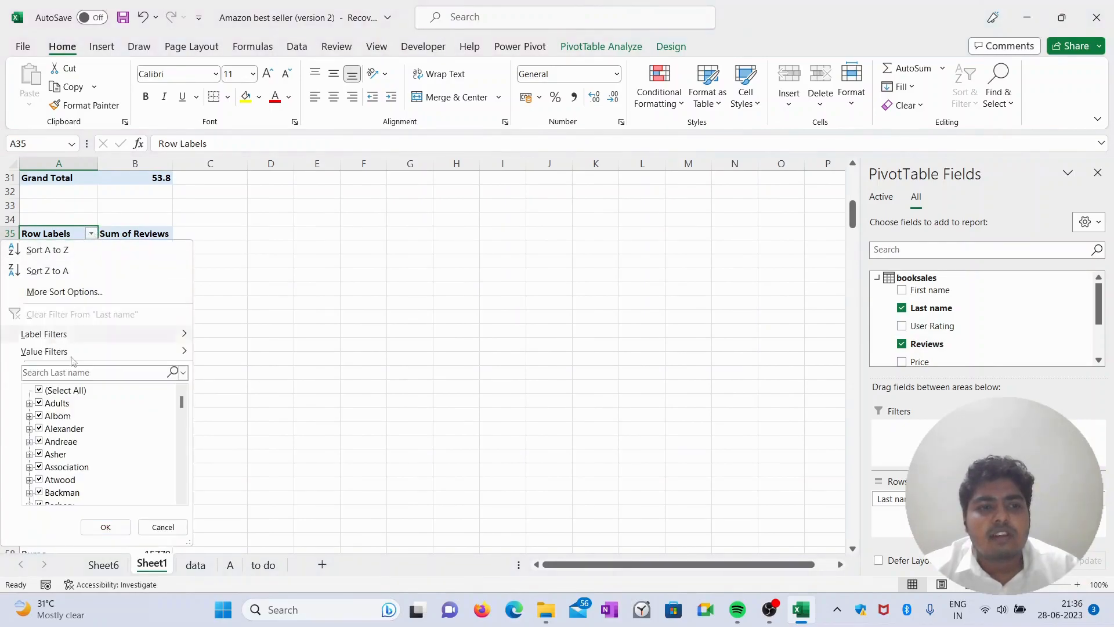
mouse_move(86, 351)
left_click(259, 549)
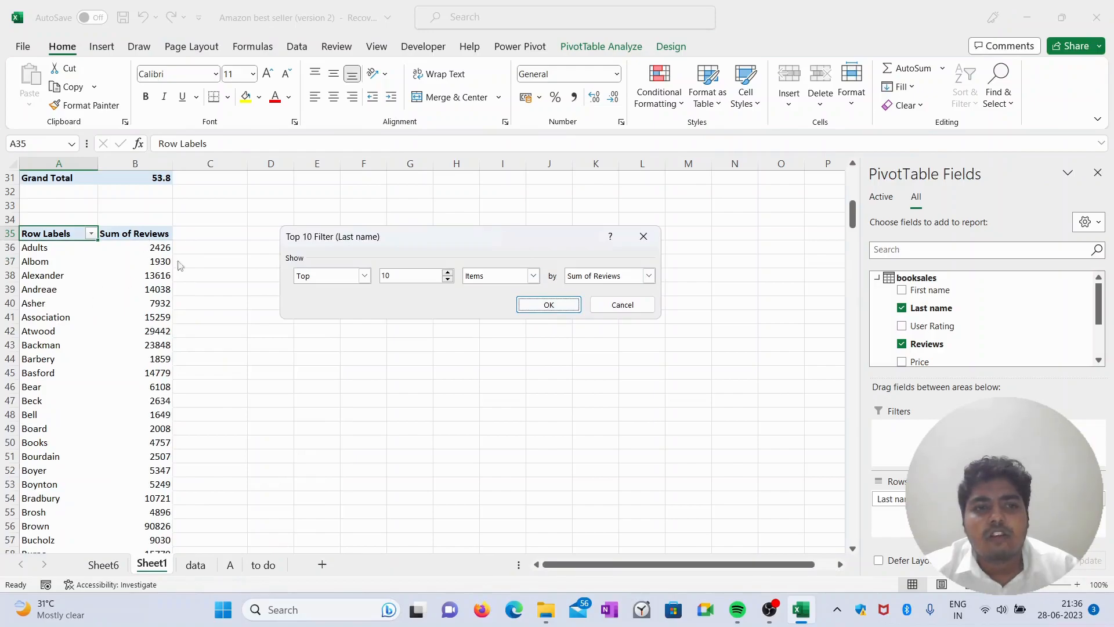
left_click(549, 305)
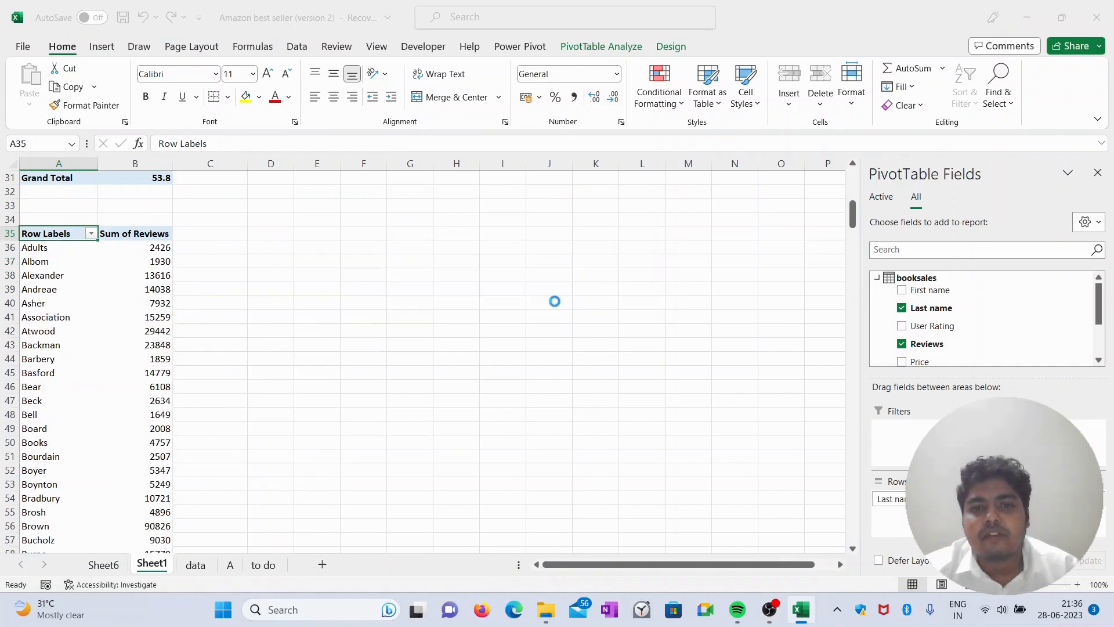
Step: Sort the last name PivotTable by Sum of Reviews from largest to smallest
left_click(137, 278)
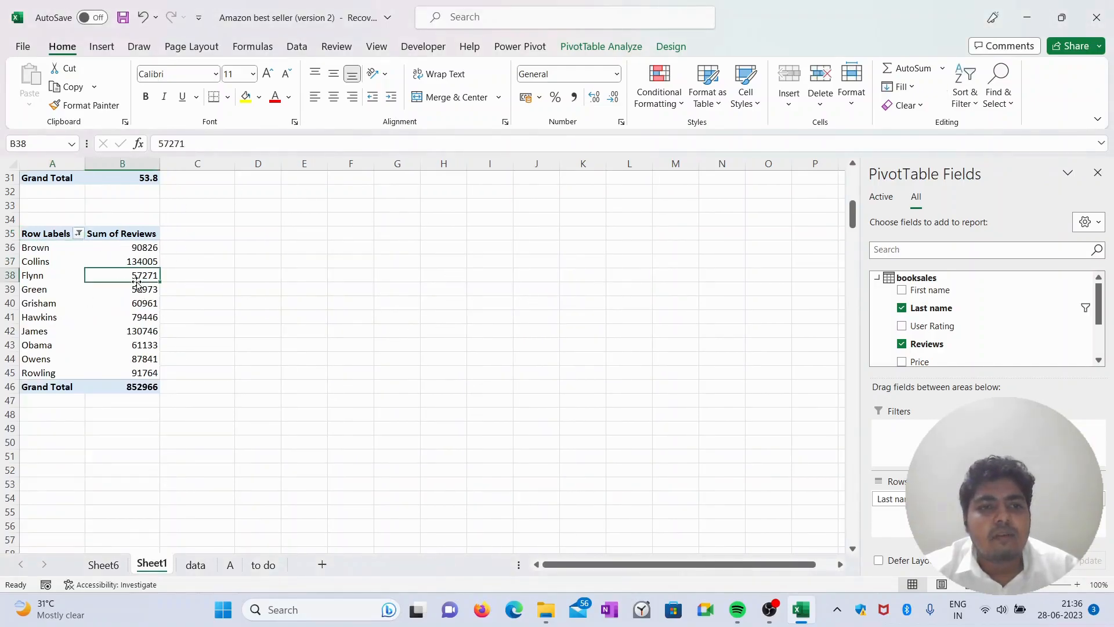
right_click(140, 281)
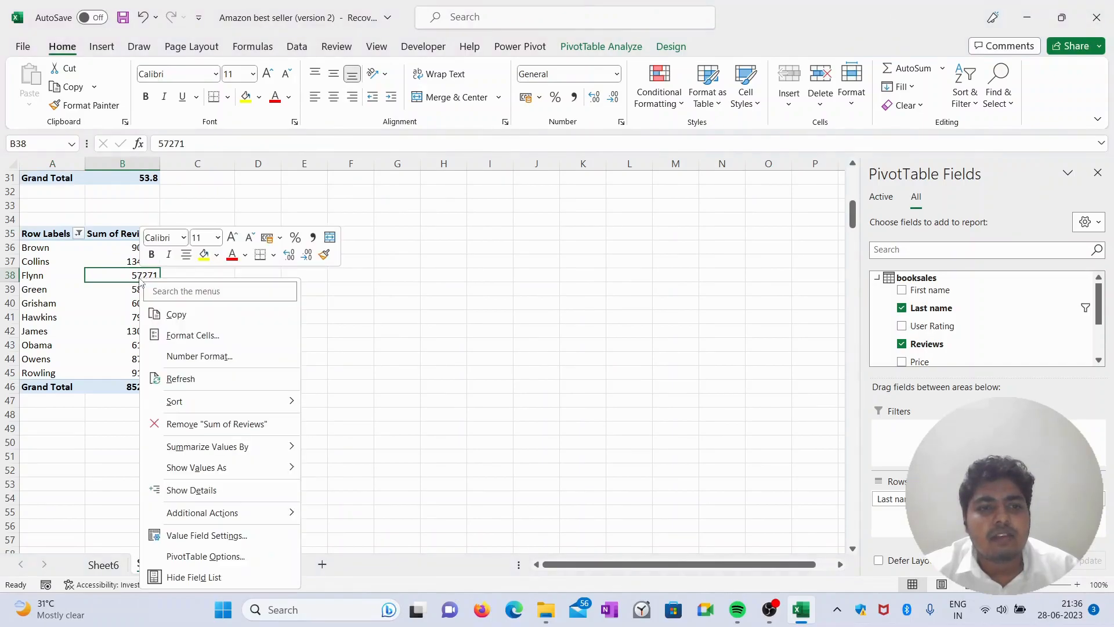
mouse_move(226, 473)
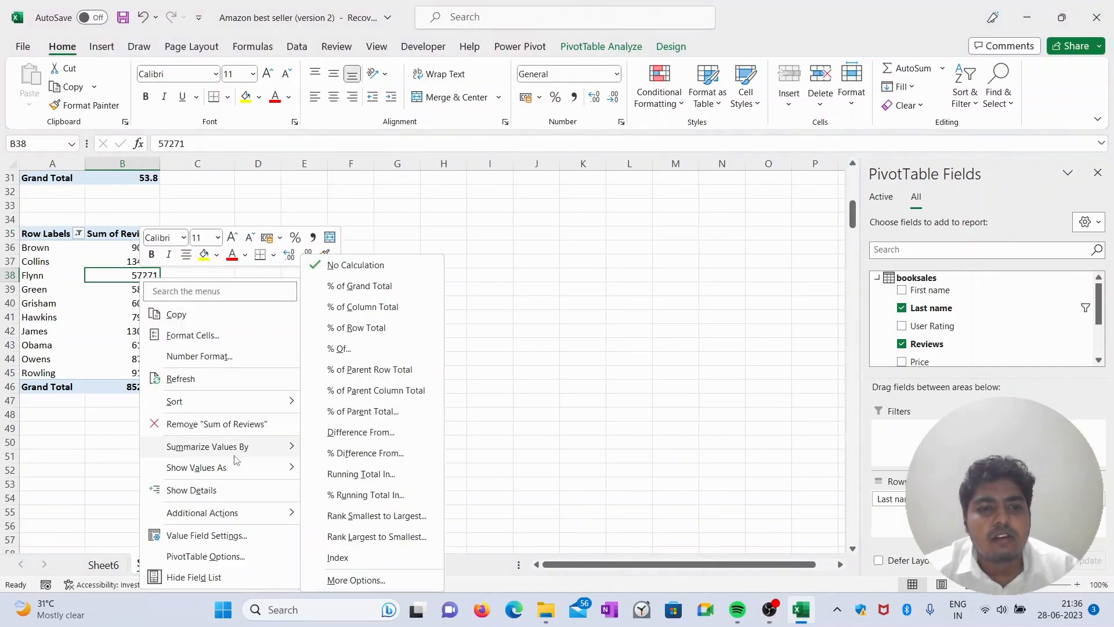
mouse_move(273, 401)
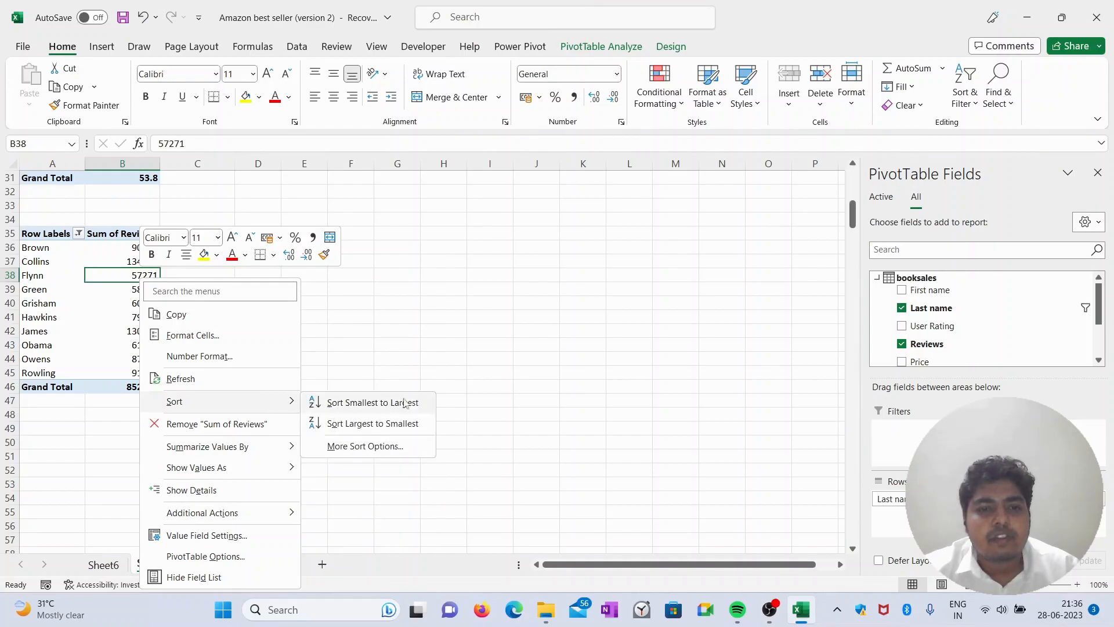
left_click(399, 429)
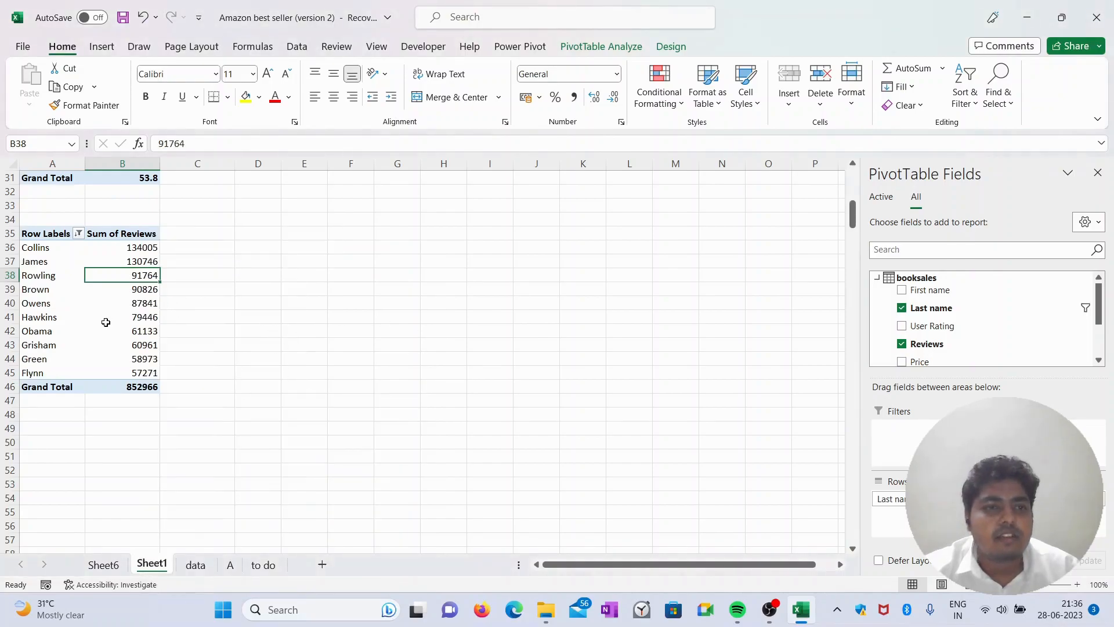
Step: Add a Genre slicer from the last name PivotTable's fields and place it beside the book reviews PivotTable around columns F to I
scroll(106, 322, "up", 4)
scroll(105, 317, "down", 3)
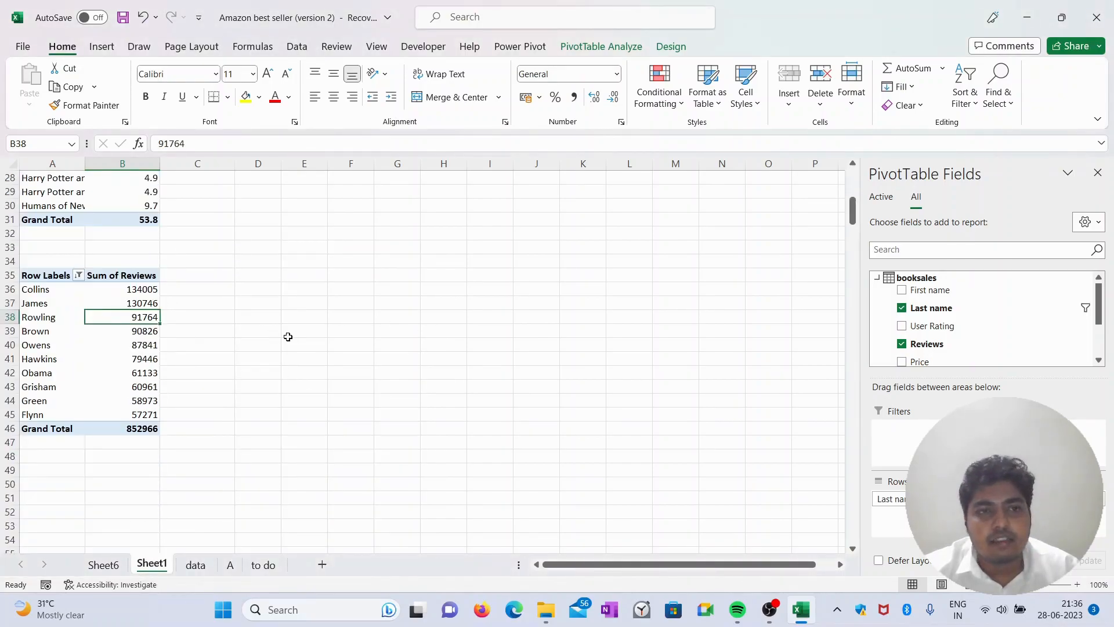
scroll(305, 371, "up", 1)
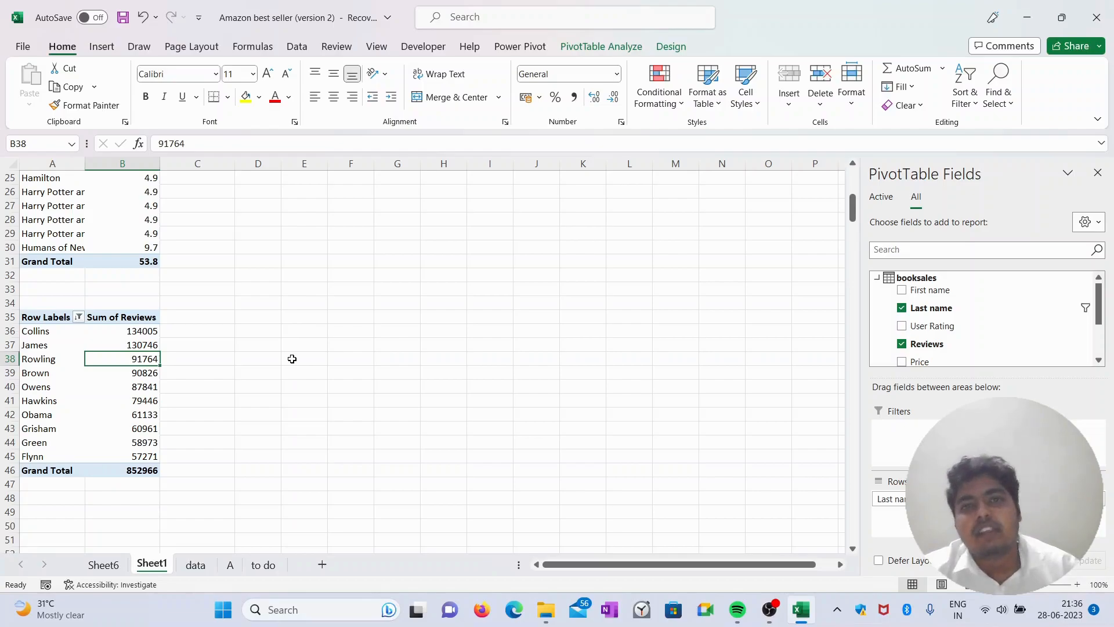
scroll(292, 359, "up", 8)
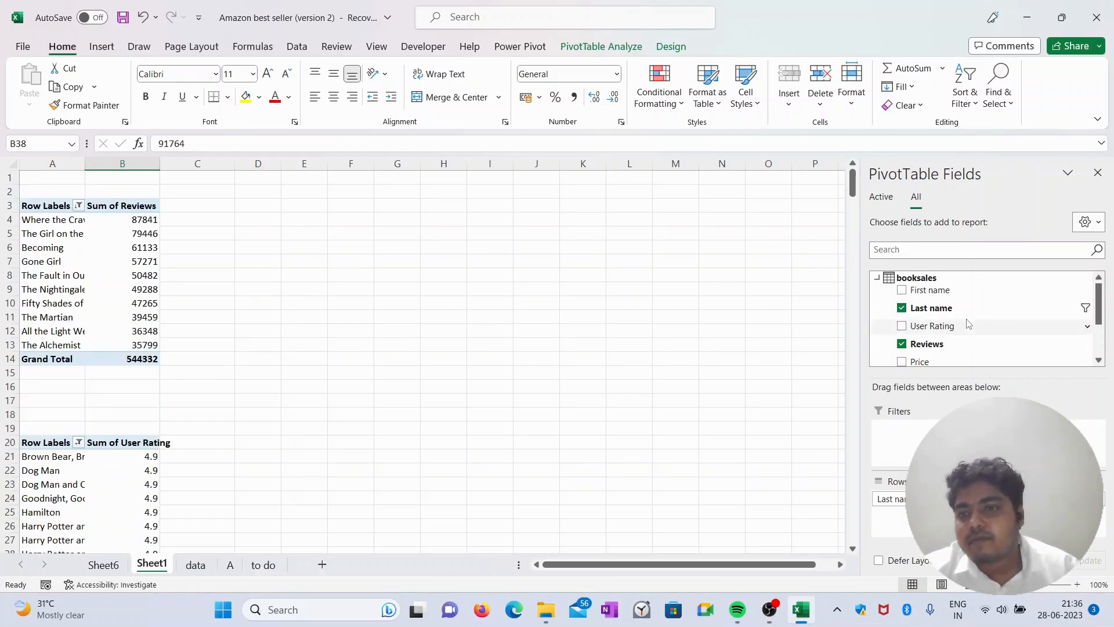
scroll(958, 322, "down", 2)
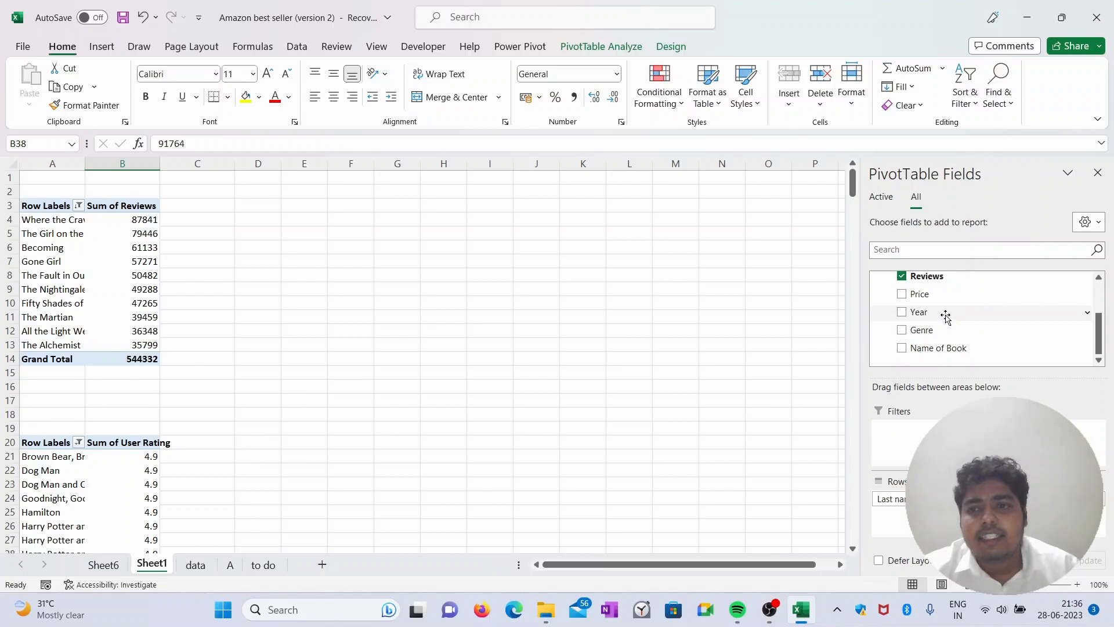
right_click(935, 336)
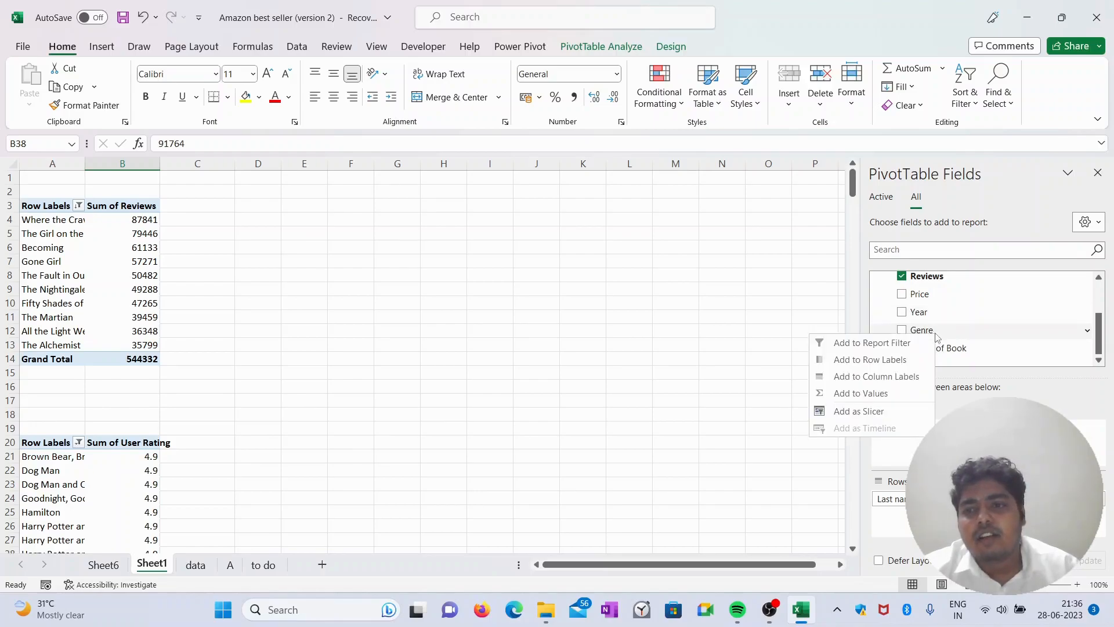
left_click(868, 411)
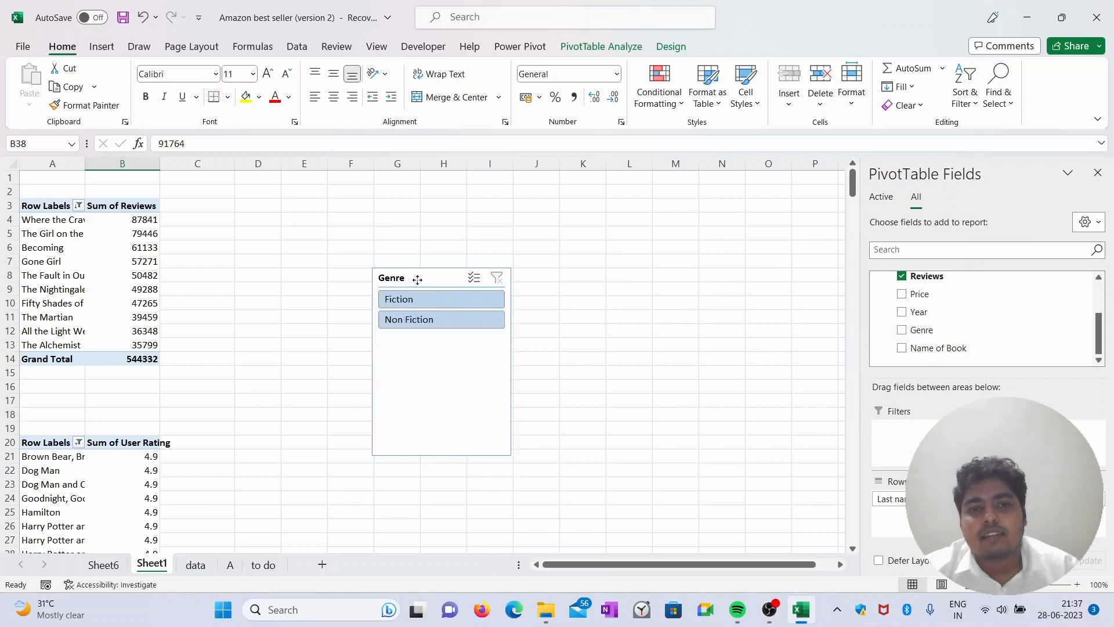
left_click_drag(416, 278, 389, 222)
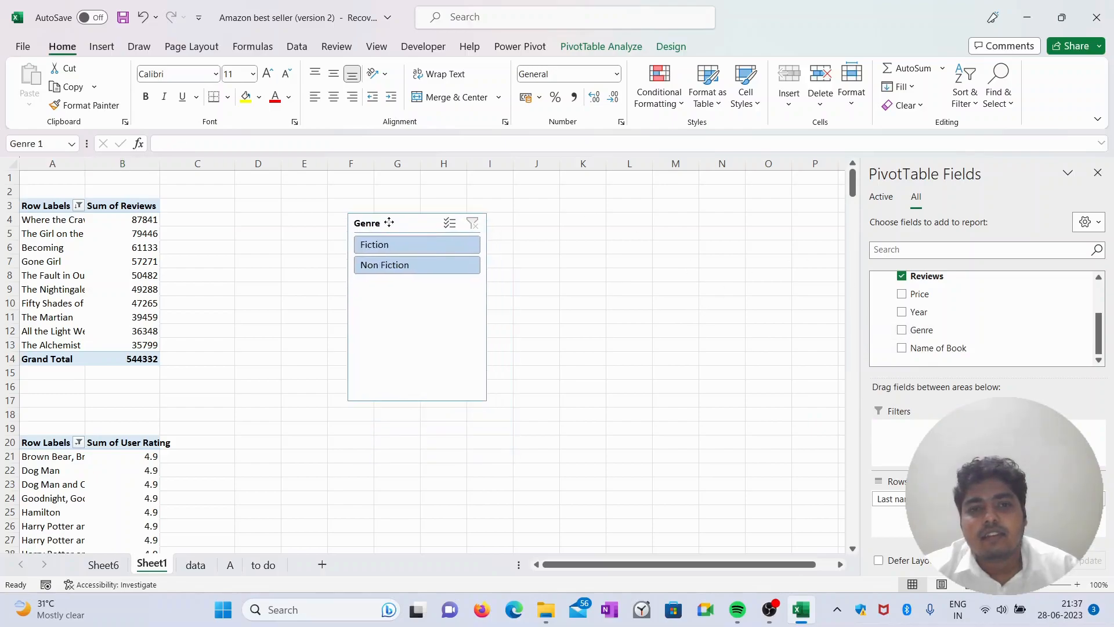
Step: Filter the Genre slicer to Fiction and switch its report connection on Sheet1 from PivotTable7 to PivotTable5
left_click(436, 247)
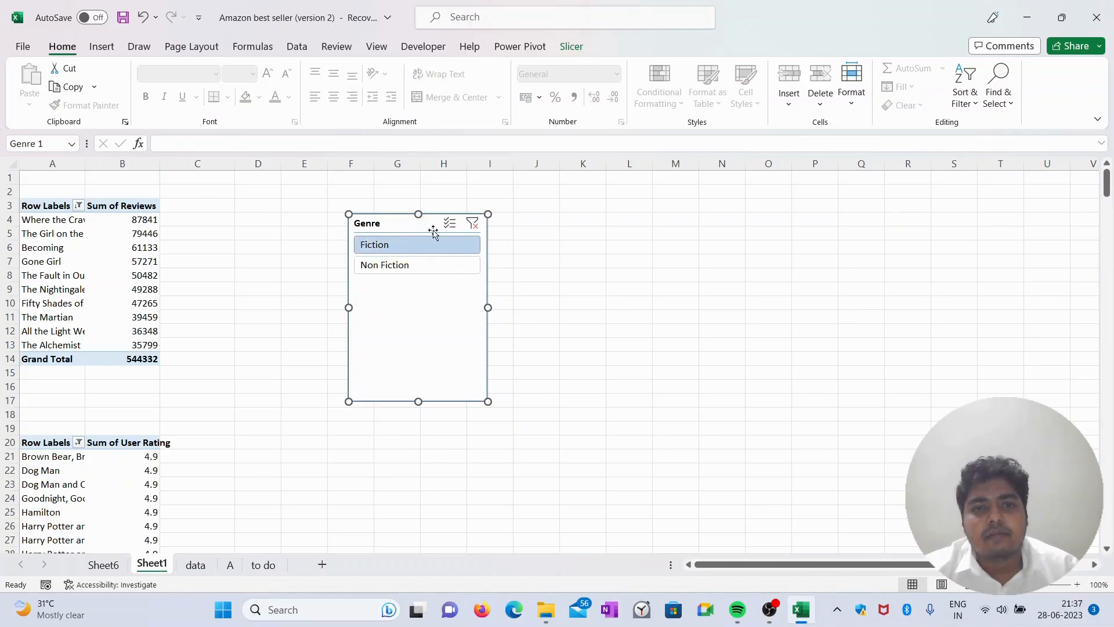
right_click(397, 231)
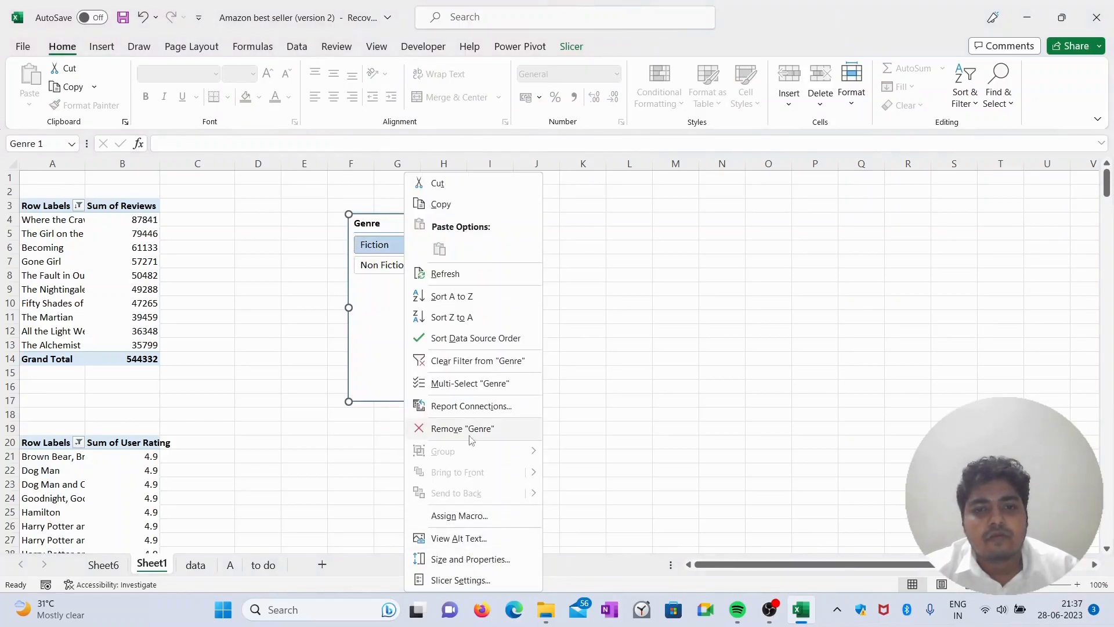
left_click(471, 406)
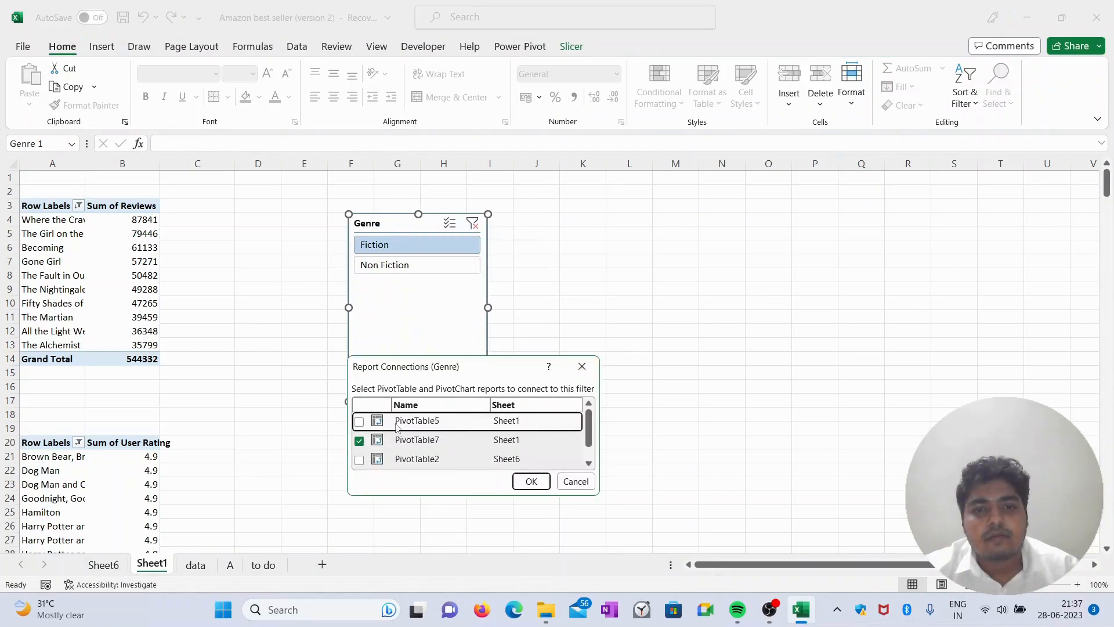
left_click(359, 441)
left_click(359, 422)
left_click(534, 480)
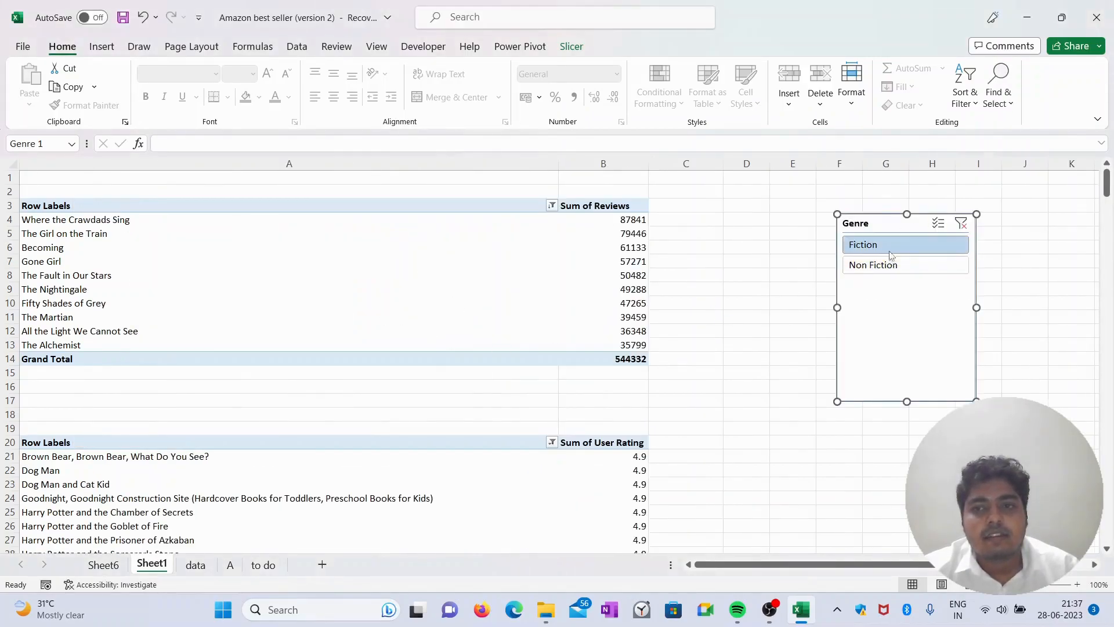
Step: Move the Genre slicer to columns C to F and set its report connections to include PivotTable5, PivotTable7 and PivotTable2
left_click_drag(878, 226, 733, 220)
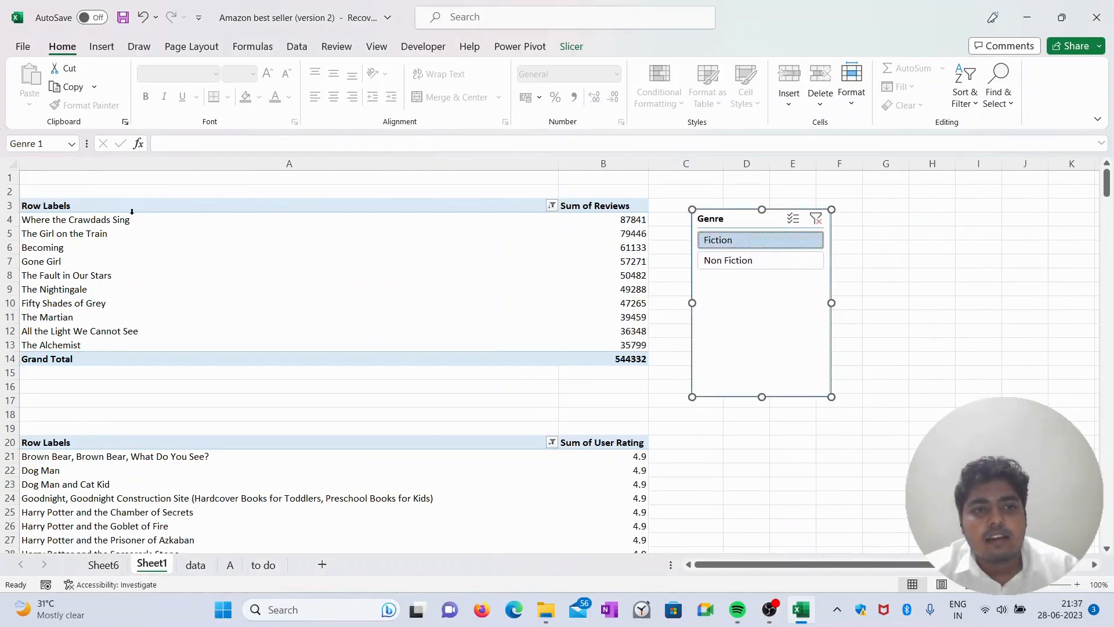
right_click(738, 300)
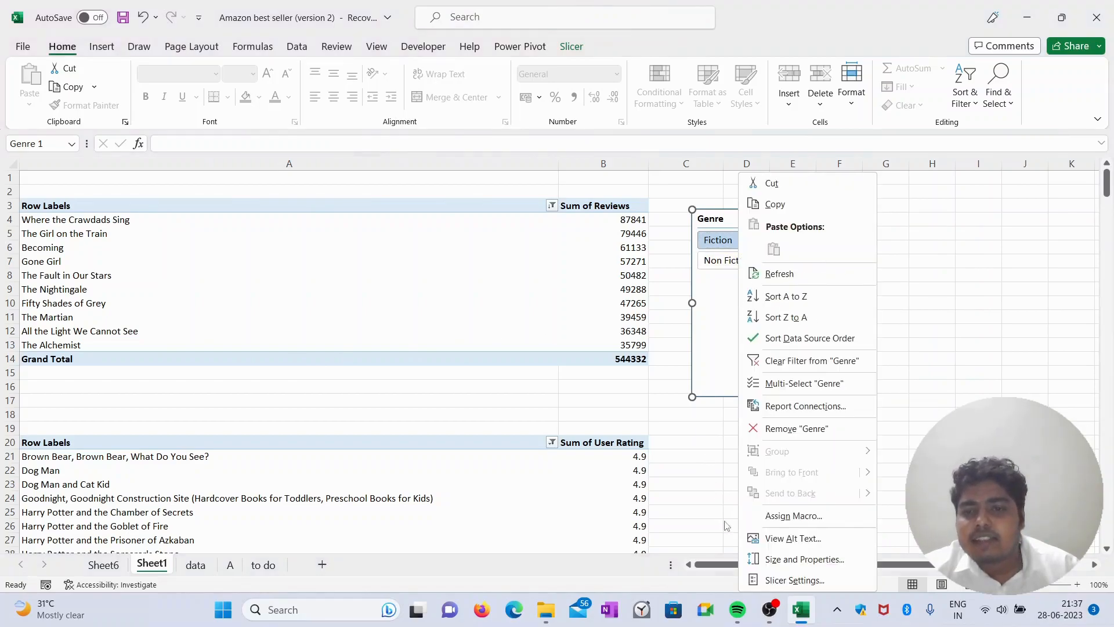
left_click(804, 407)
left_click(687, 441)
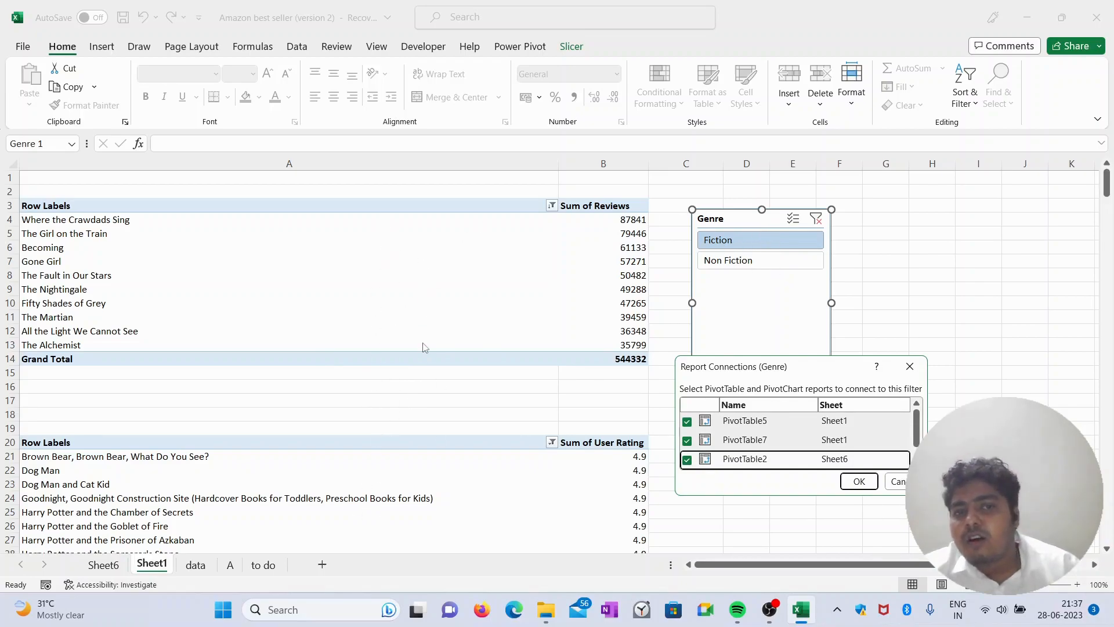
left_click(859, 481)
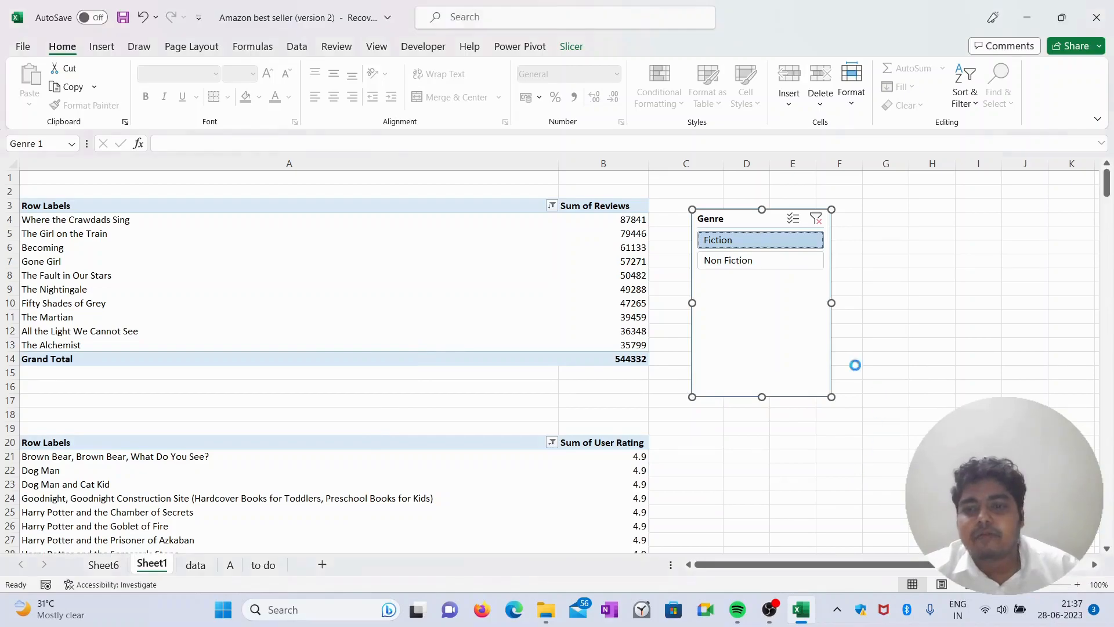
Step: Filter the Genre slicer to Non Fiction to check the connected PivotTables, and switch it back to Fiction
left_click(737, 265)
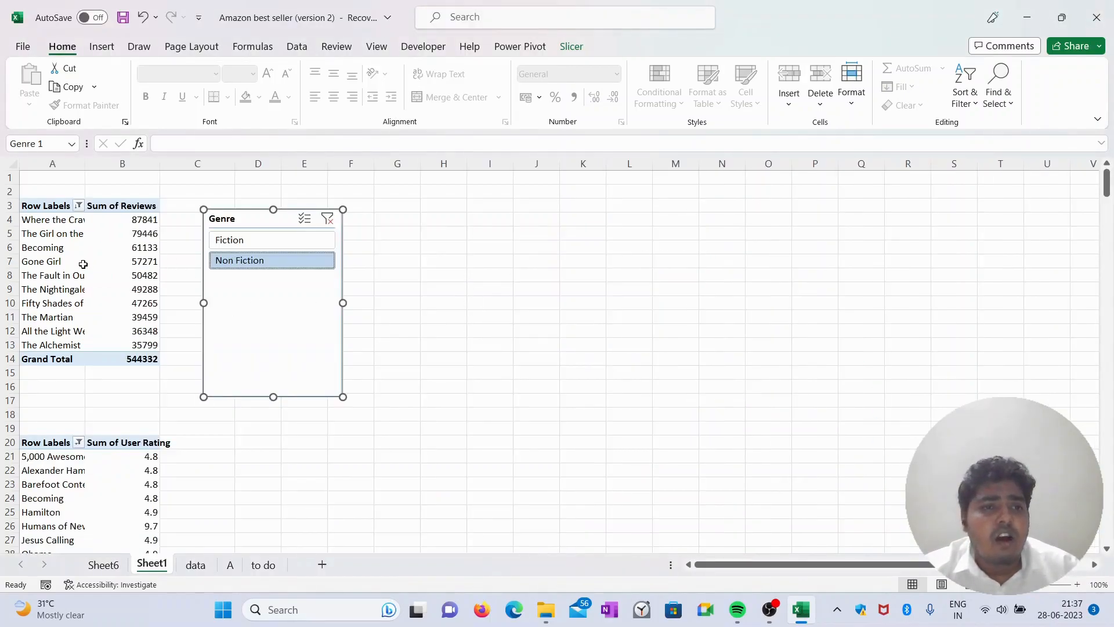
mouse_move(1107, 185)
left_mouse_down()
mouse_move(1106, 220)
mouse_move(1110, 191)
left_mouse_up()
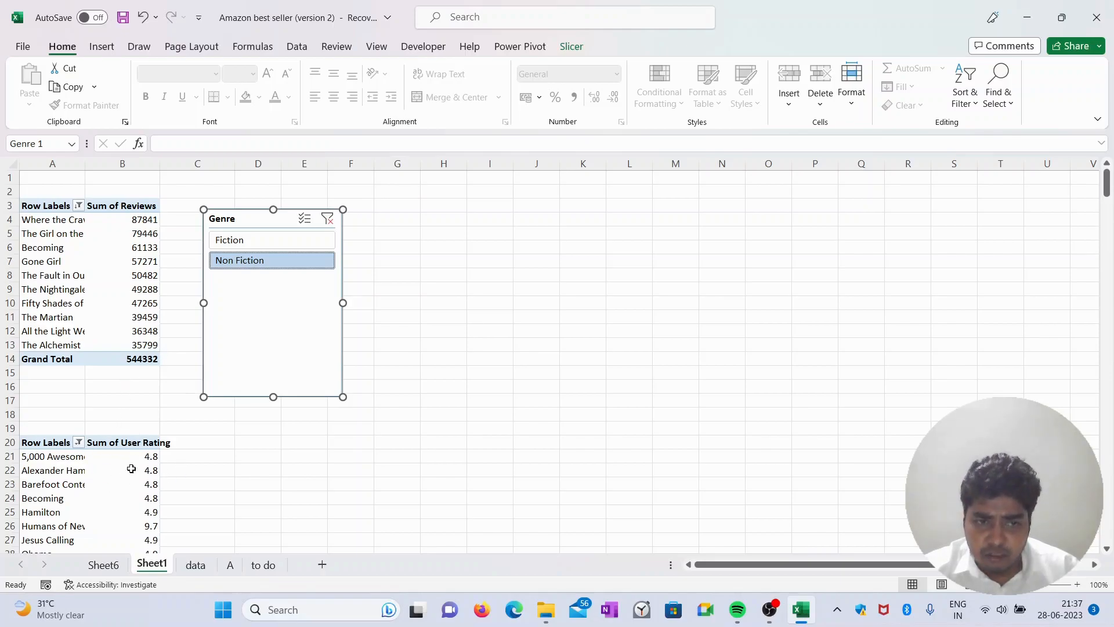
mouse_move(1111, 202)
left_mouse_down()
mouse_move(1109, 238)
mouse_move(1110, 189)
left_mouse_up()
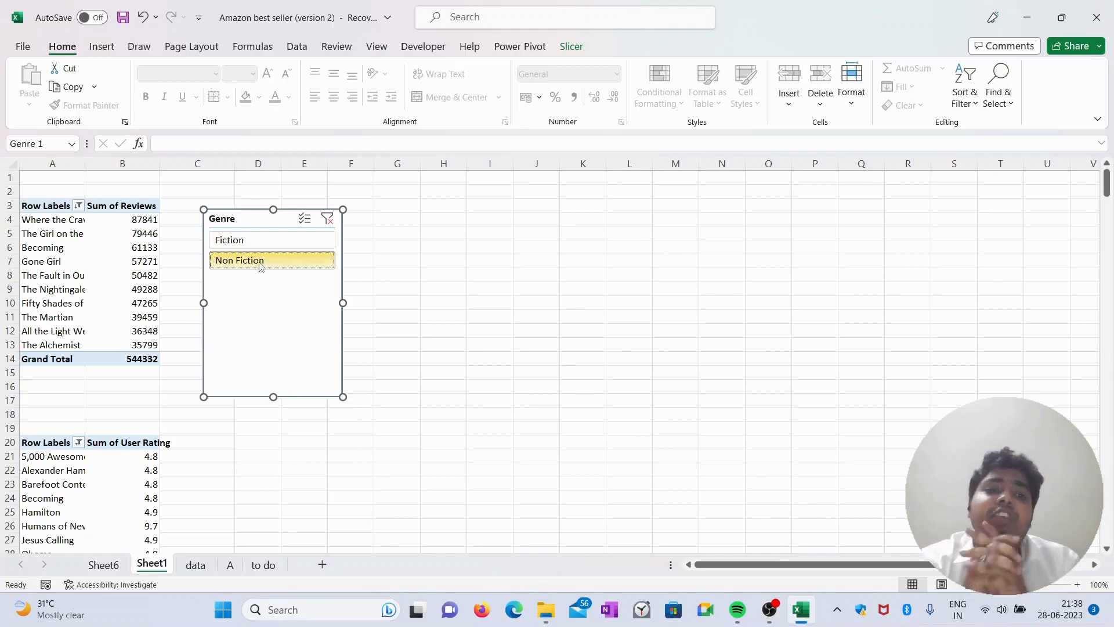
left_click(285, 239)
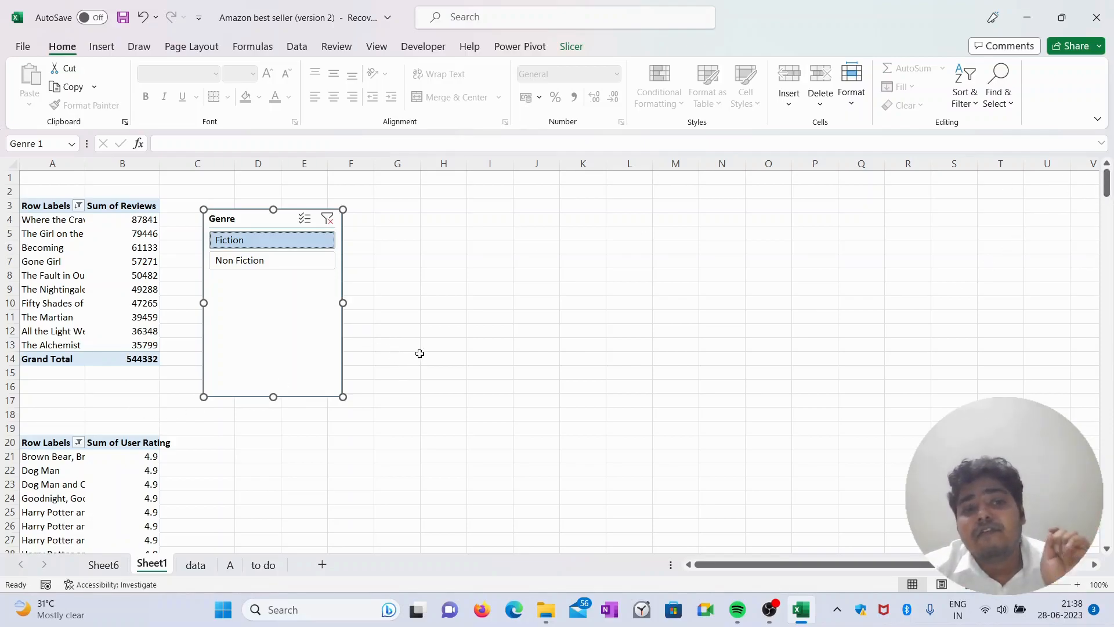
left_click(428, 316)
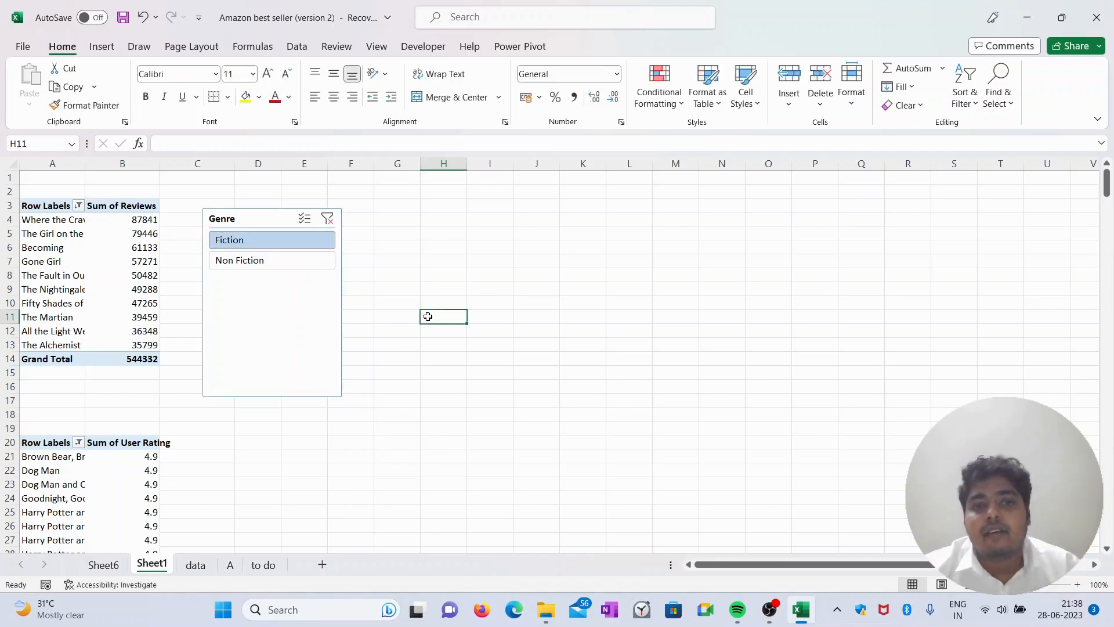
Step: Add a Year slicer from the book reviews PivotTable's fields and place it beside the Genre slicer
left_click(155, 289)
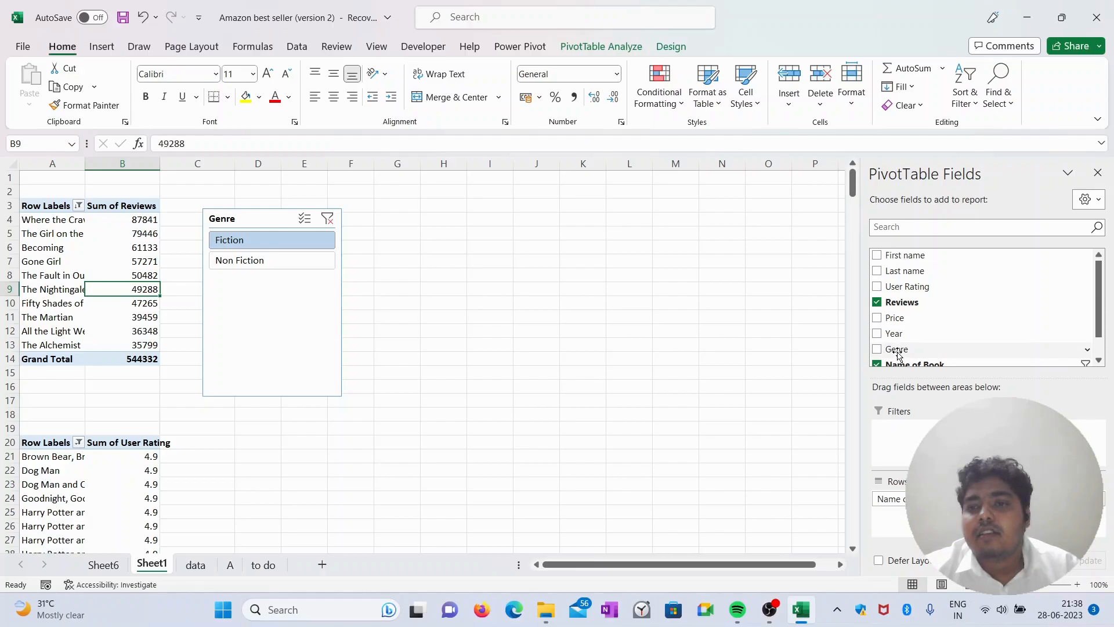
scroll(898, 353, "down", 2)
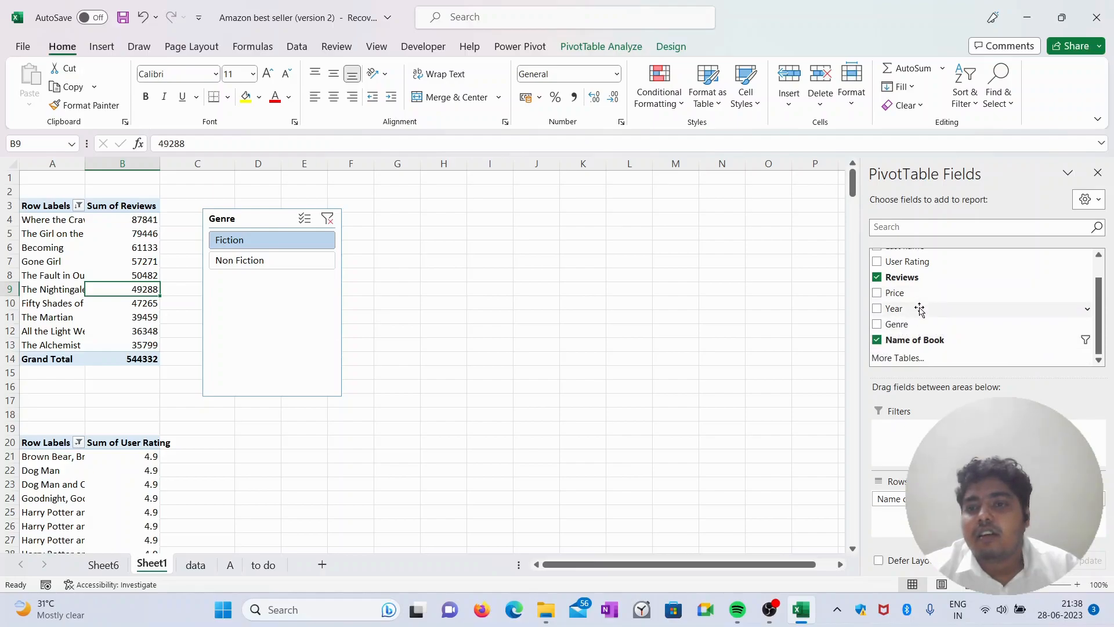
right_click(911, 311)
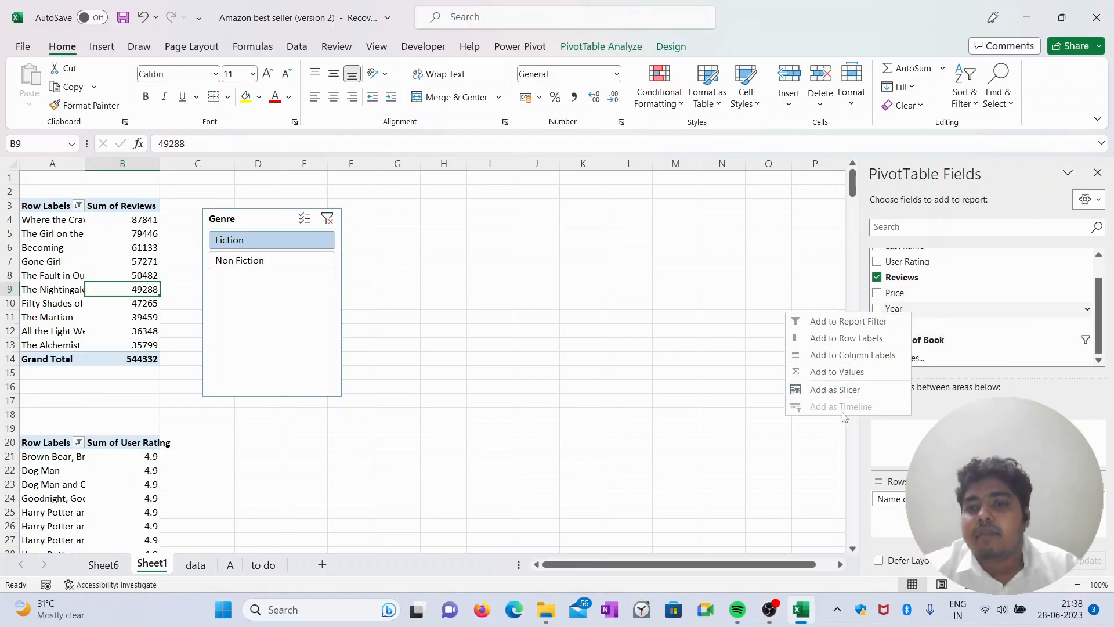
left_click(861, 391)
left_click_drag(484, 285, 475, 225)
Step: Connect the Year slicer to PivotTable1 and PivotTable6 on Sheet6 through its report connections
right_click(494, 219)
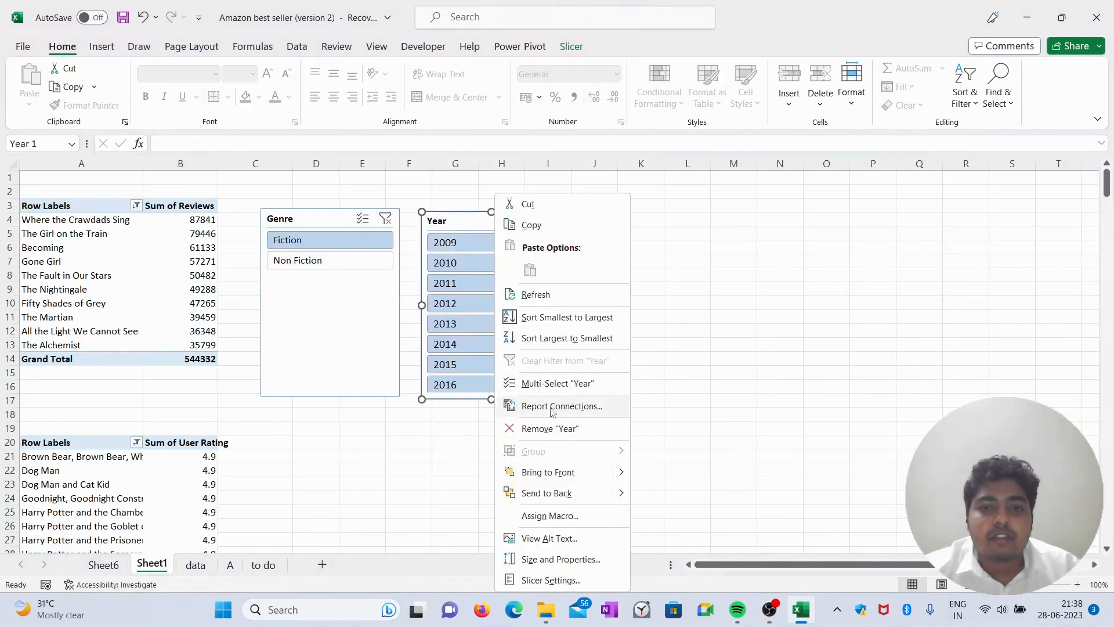
left_click(562, 406)
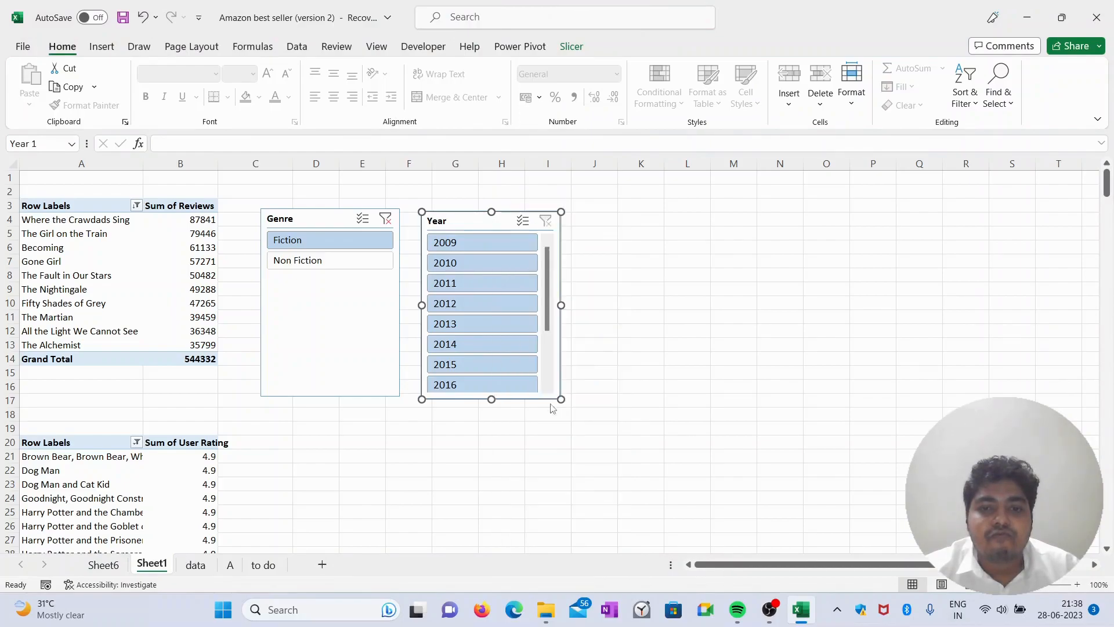
left_click(442, 430)
left_click(443, 449)
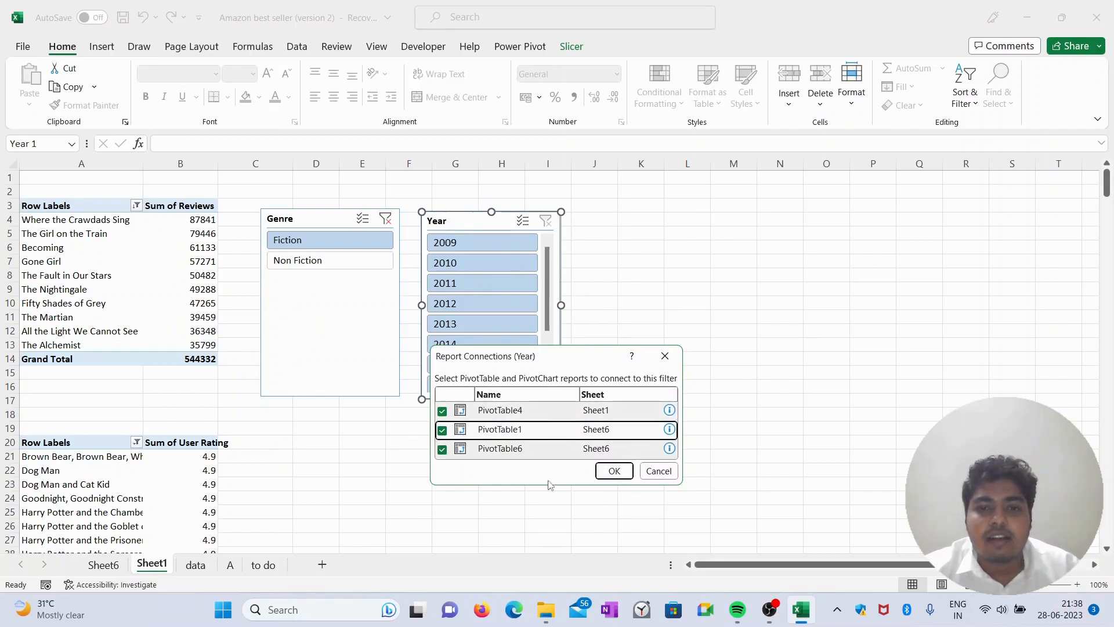
left_click(615, 471)
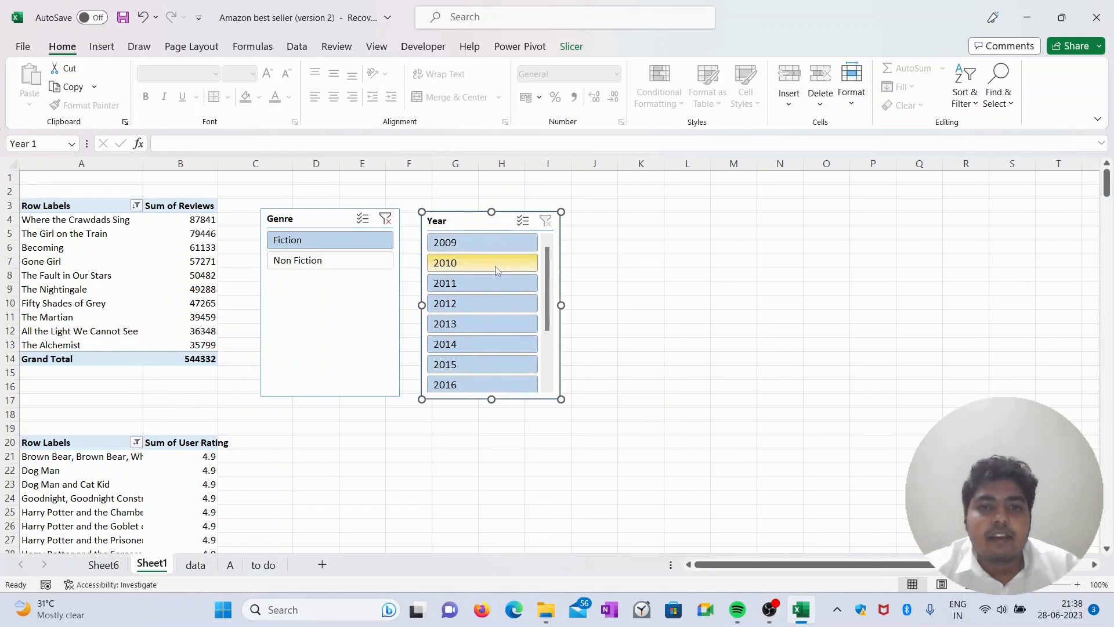
Step: Clear the Genre slicer's filter and filter the Year slicer to 2010, checking the PivotTables further down the sheet
left_click(385, 218)
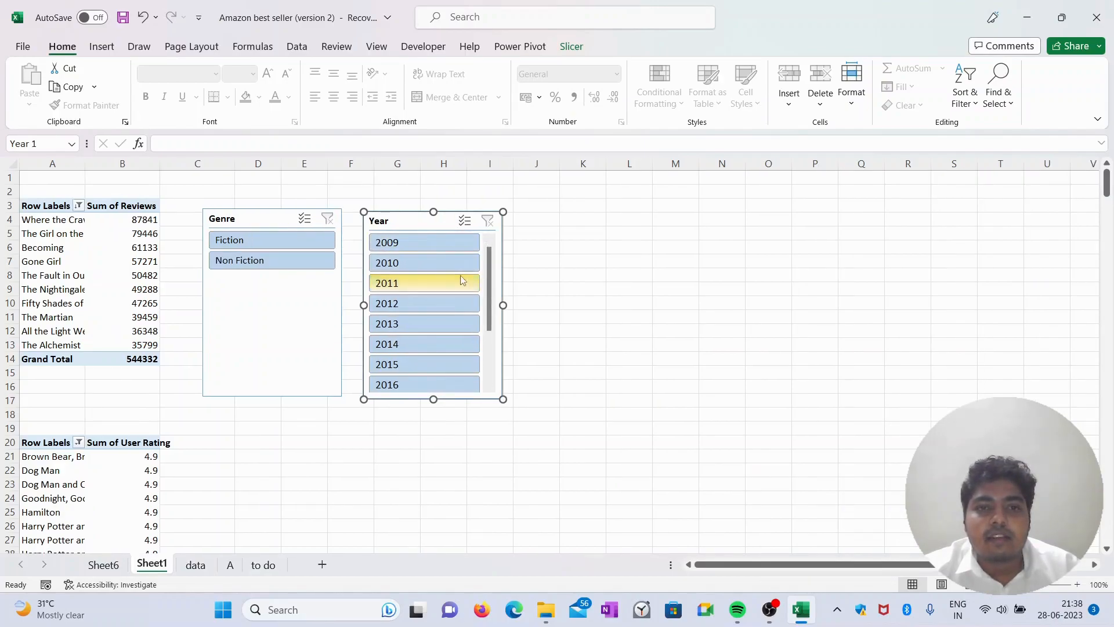
left_click(451, 261)
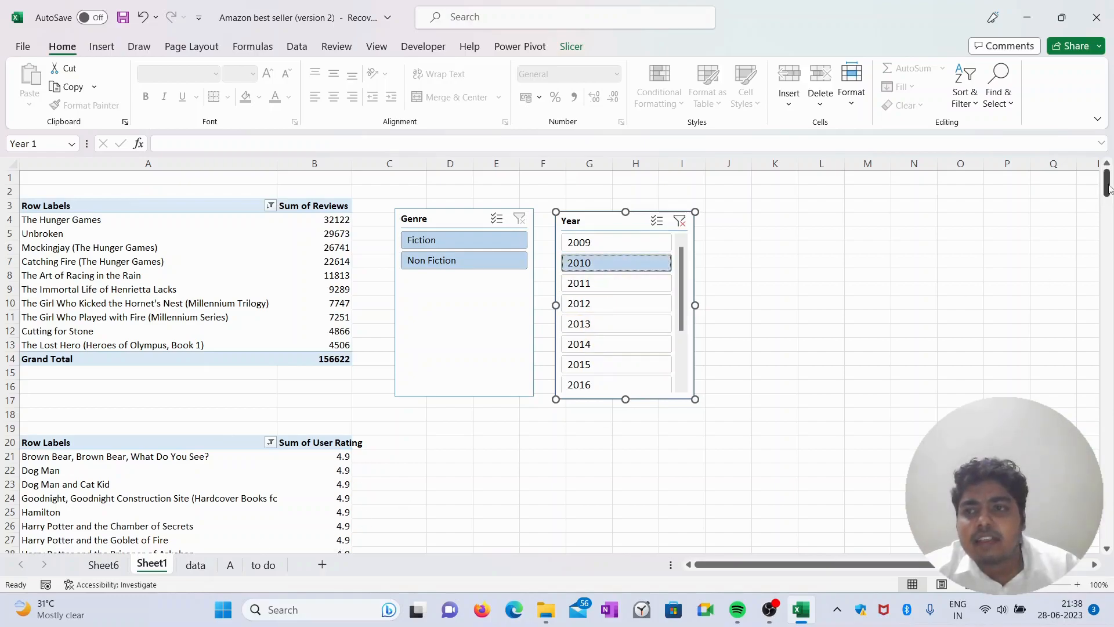
left_click_drag(1109, 182, 1109, 218)
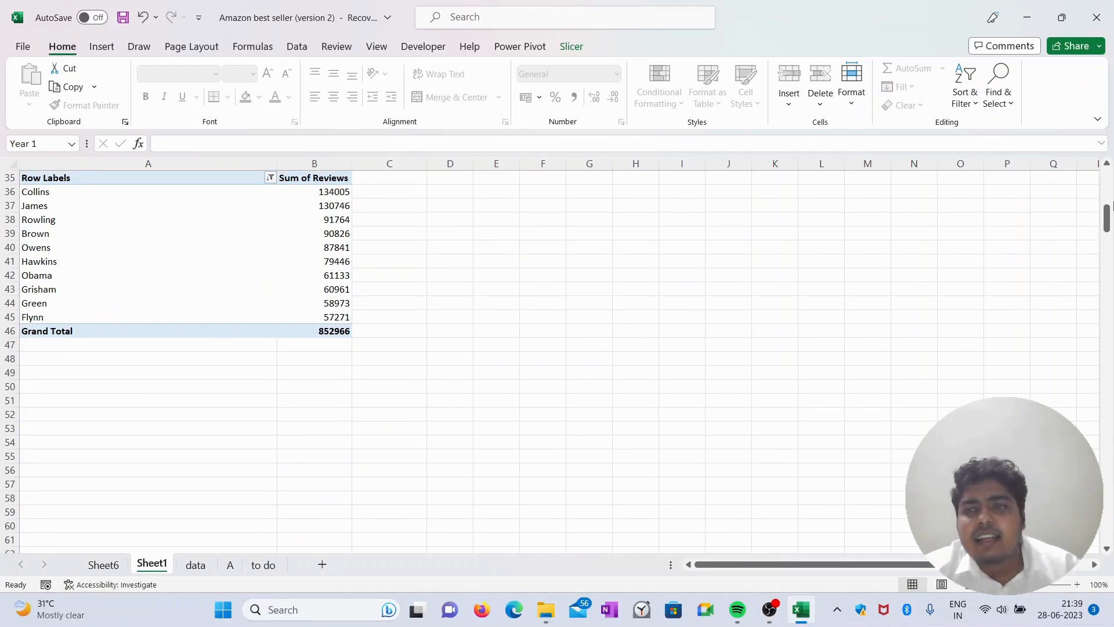
left_click_drag(1107, 219, 1107, 186)
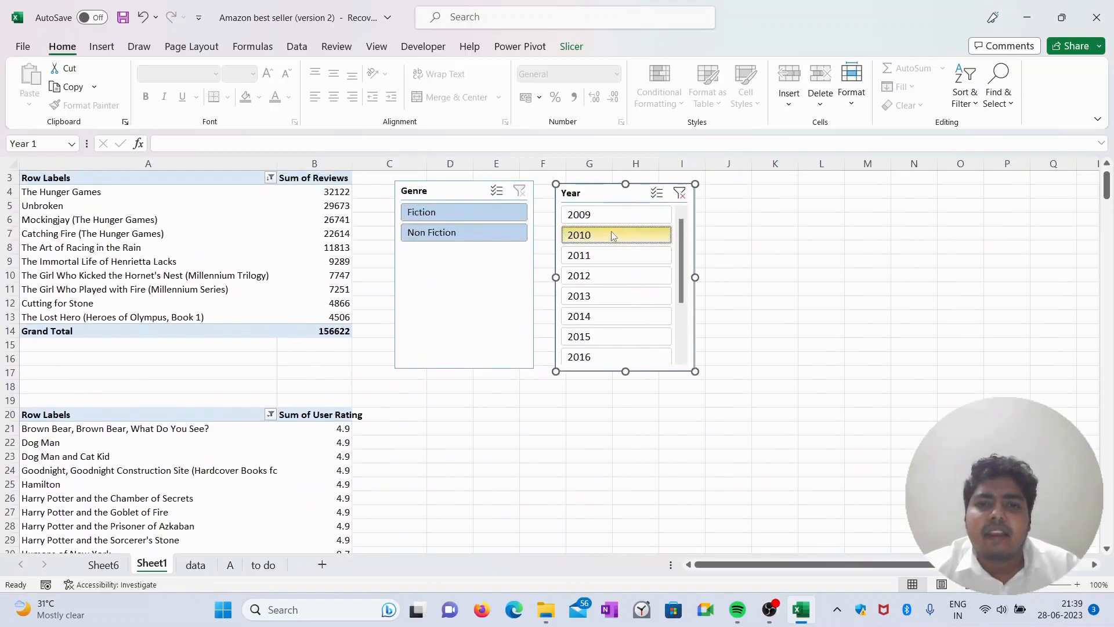
Step: Filter the Genre slicer to Fiction and review the user rating and author PivotTables further down
left_click(457, 214)
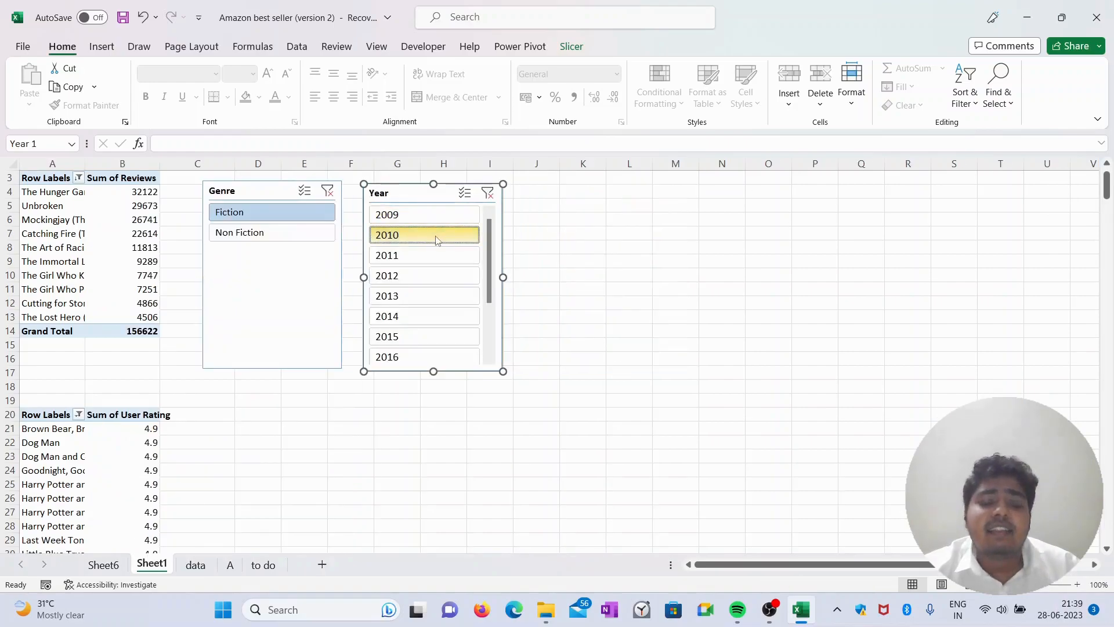
scroll(436, 240, "down", 5)
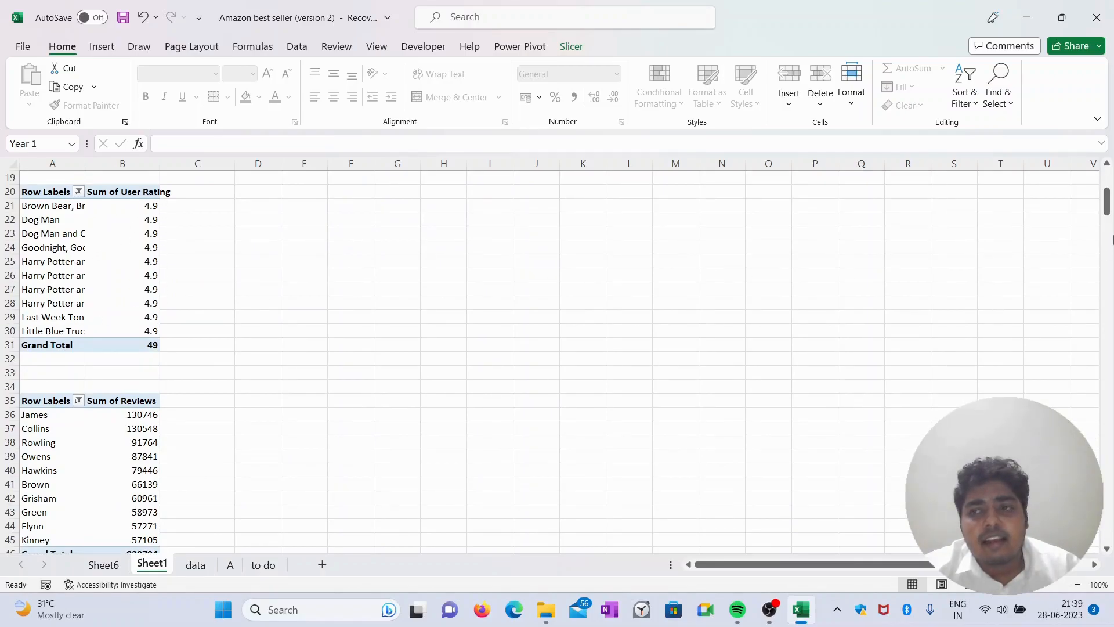
mouse_move(1108, 206)
left_mouse_down()
mouse_move(1109, 188)
mouse_move(1110, 237)
mouse_move(1109, 201)
left_mouse_up()
left_click_drag(1108, 200, 1108, 185)
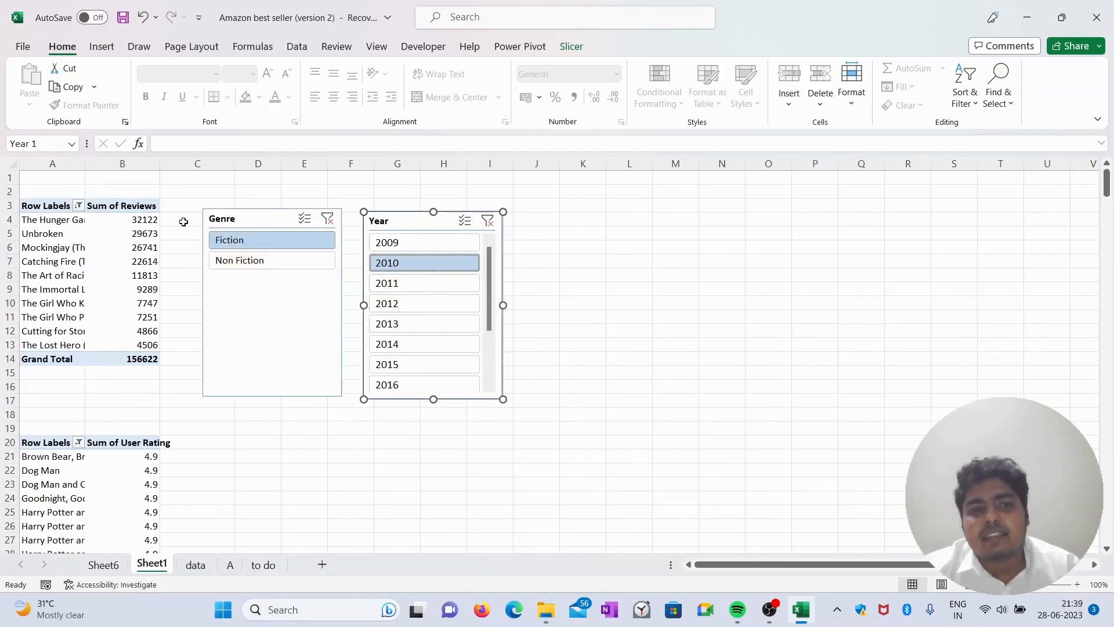
Step: Try the slicer filters Non Fiction for Genre and 2012 for Year, and clear both slicers
left_click(278, 260)
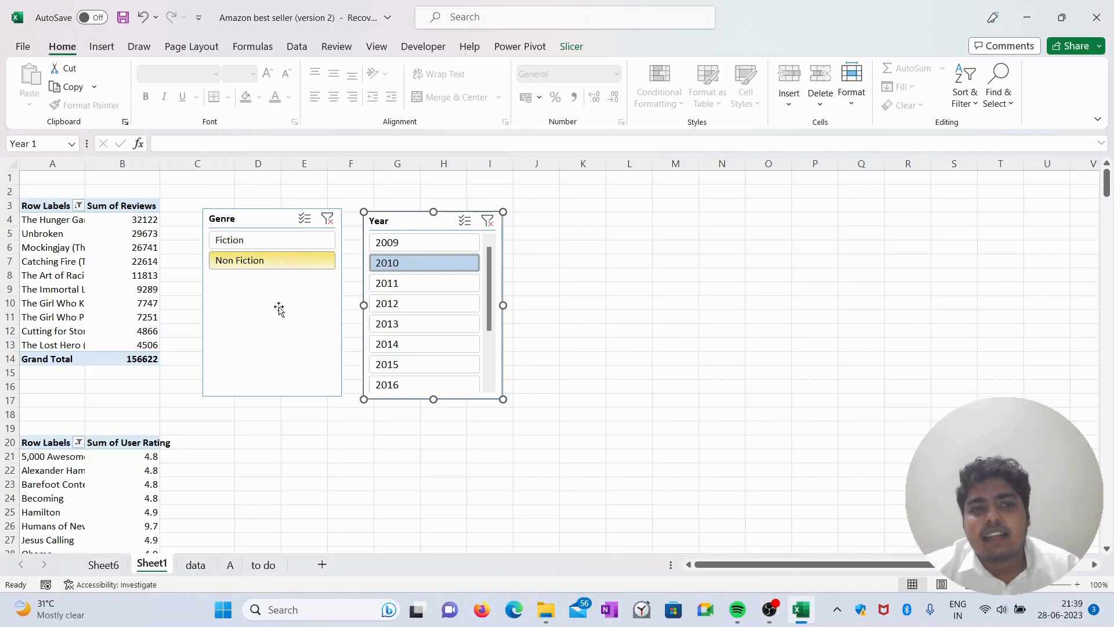
left_click(425, 303)
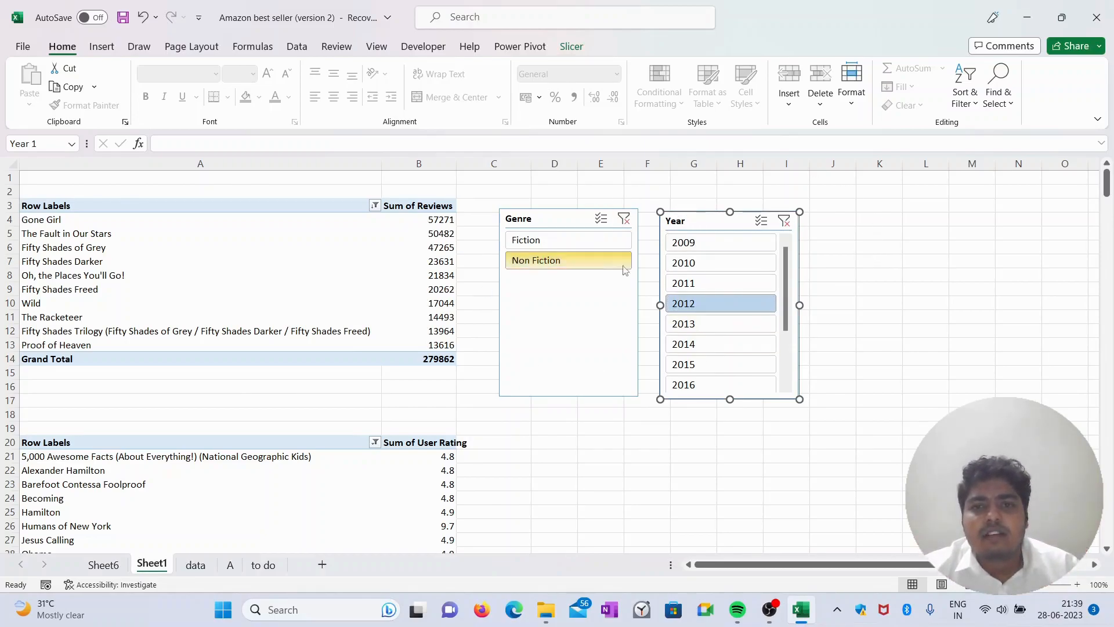
left_click(624, 219)
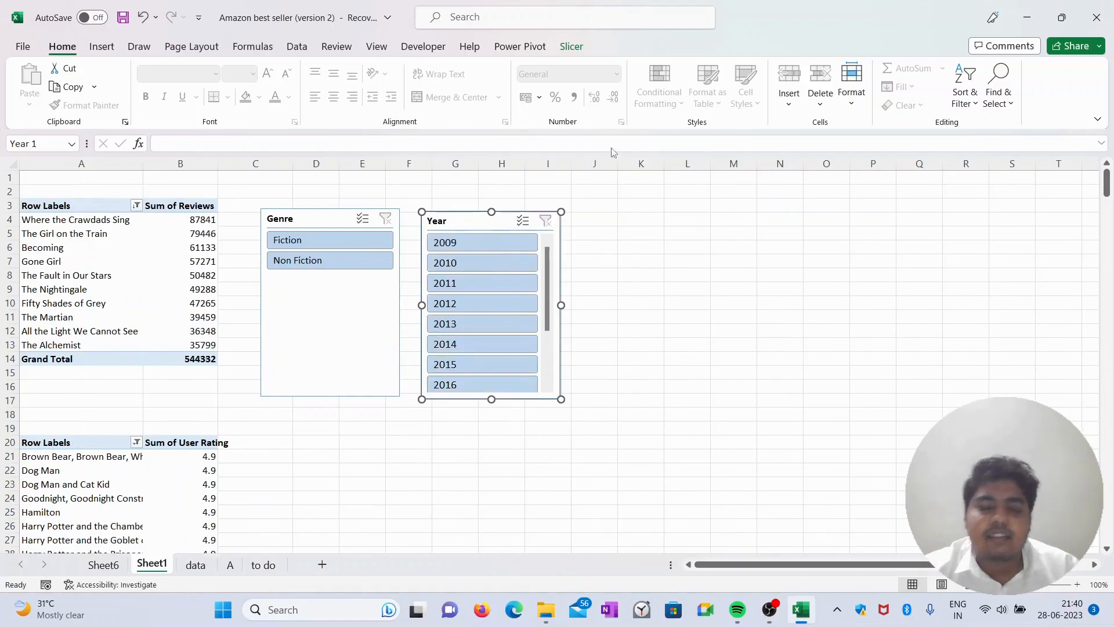
left_click(487, 221)
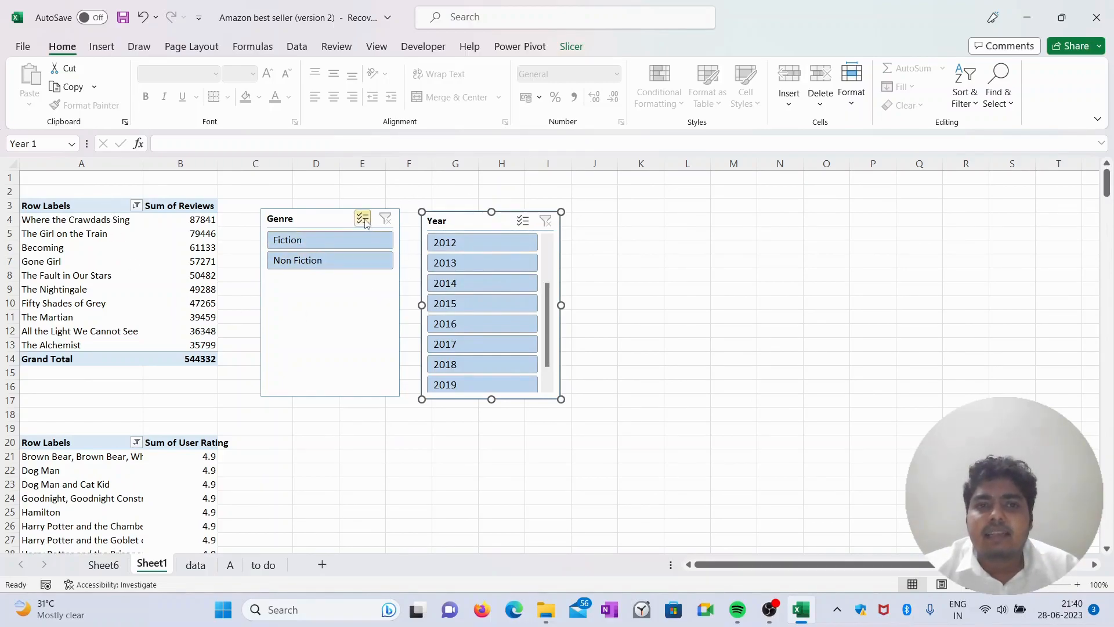
Step: Enable multi-select on the Year slicer and deselect 2015, 2016 and 2017
left_click(523, 221)
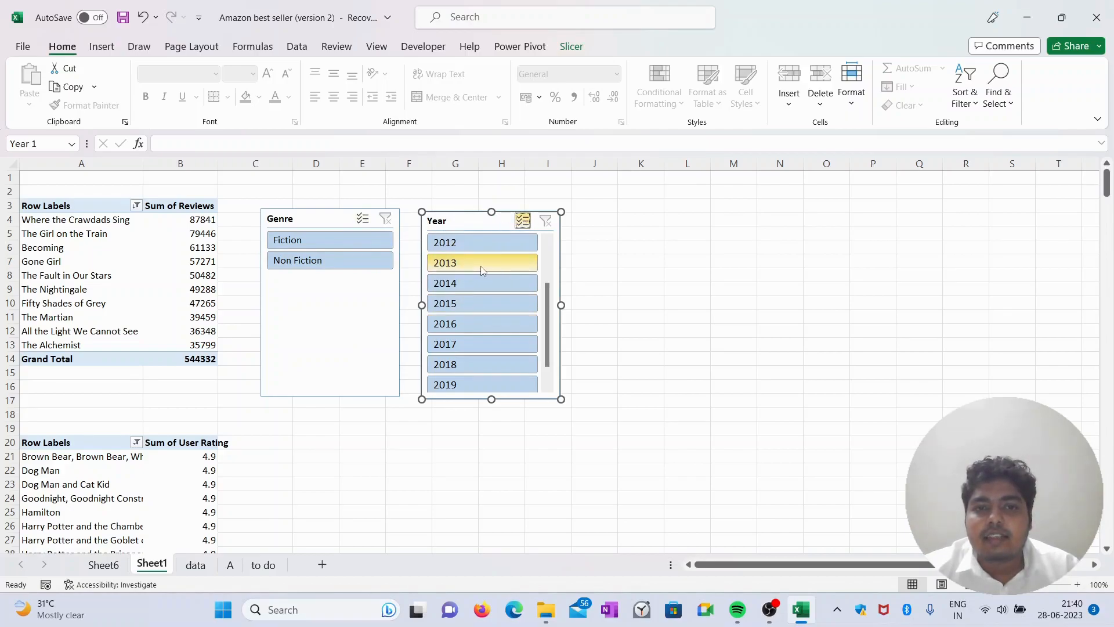
left_click(464, 310)
left_click(464, 328)
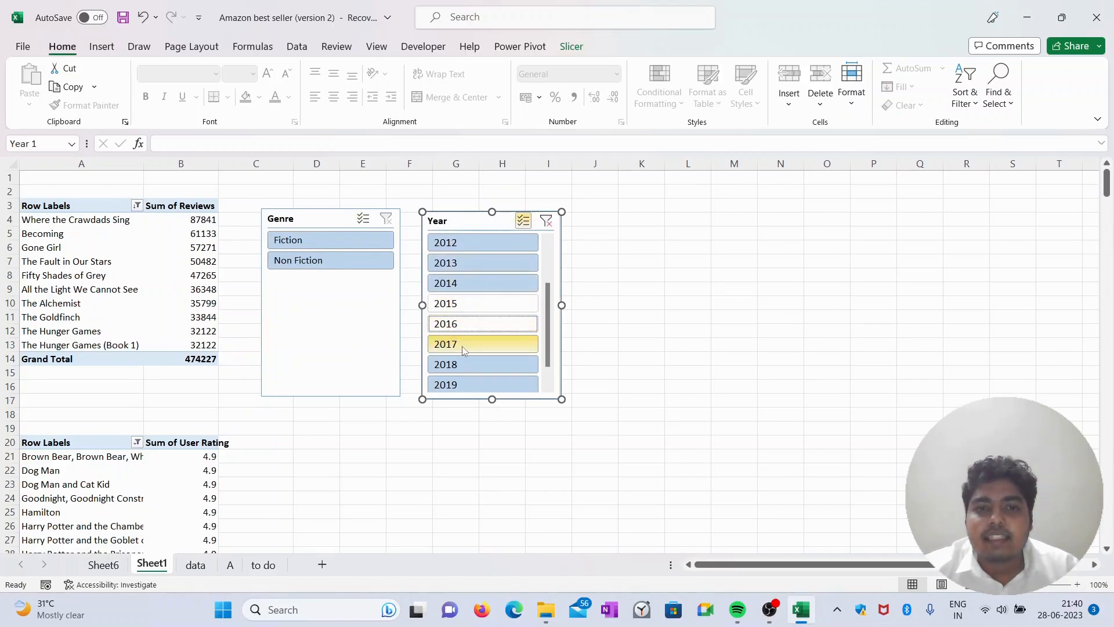
left_click(462, 346)
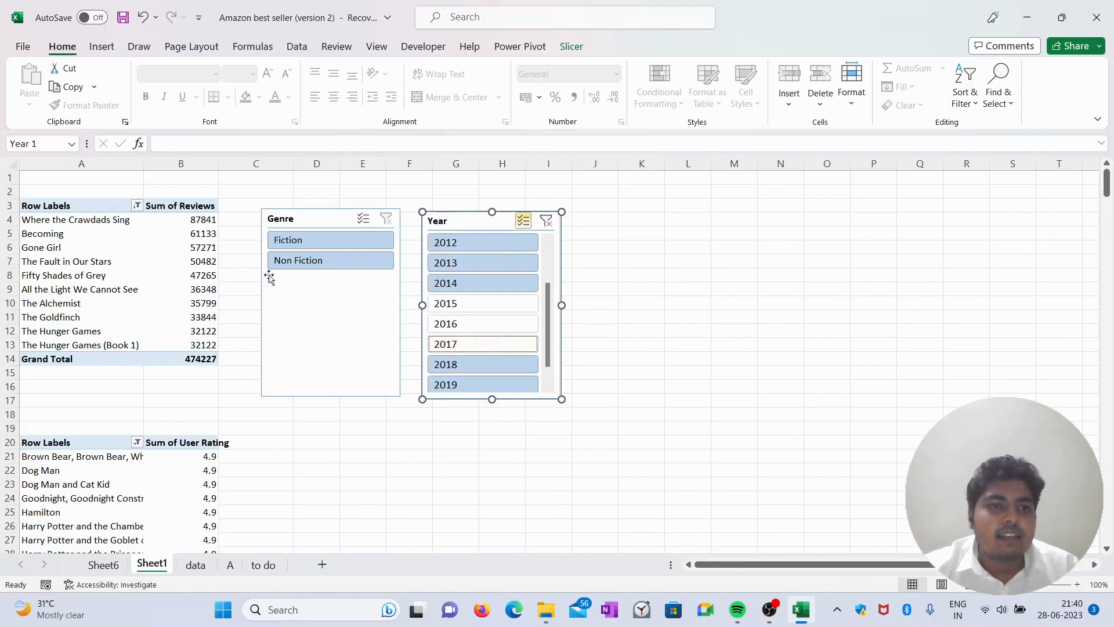
Step: Filter the Genre slicer to Fiction to check the PivotTables, and clear the filters of both the Year and Genre slicers
left_click(343, 240)
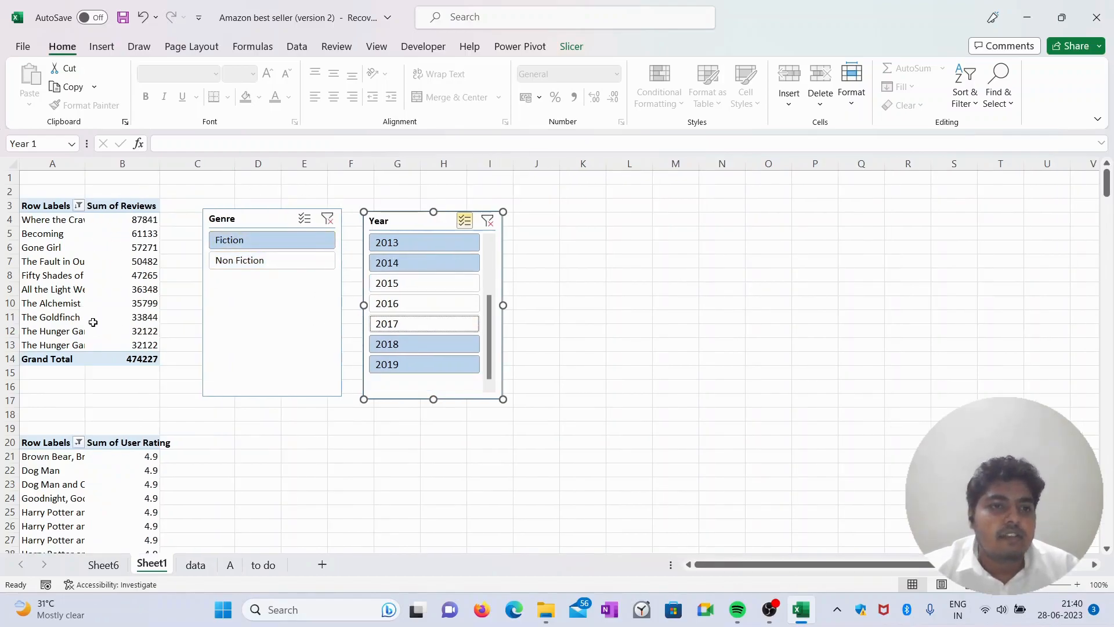
mouse_move(1109, 186)
left_mouse_down()
mouse_move(1109, 223)
mouse_move(1109, 181)
left_mouse_up()
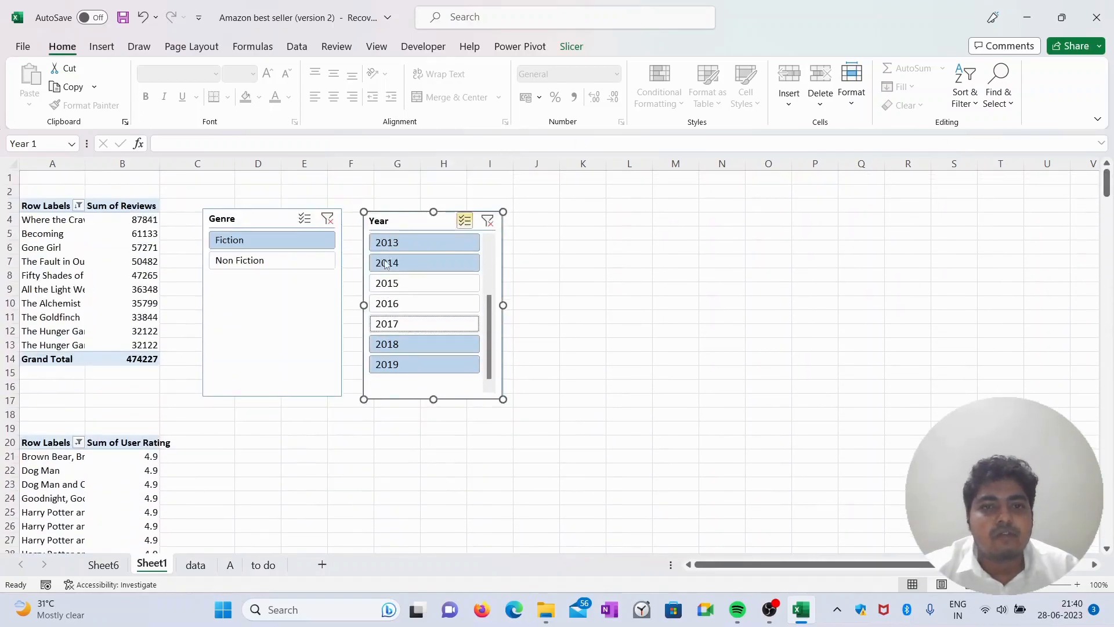
left_click(488, 222)
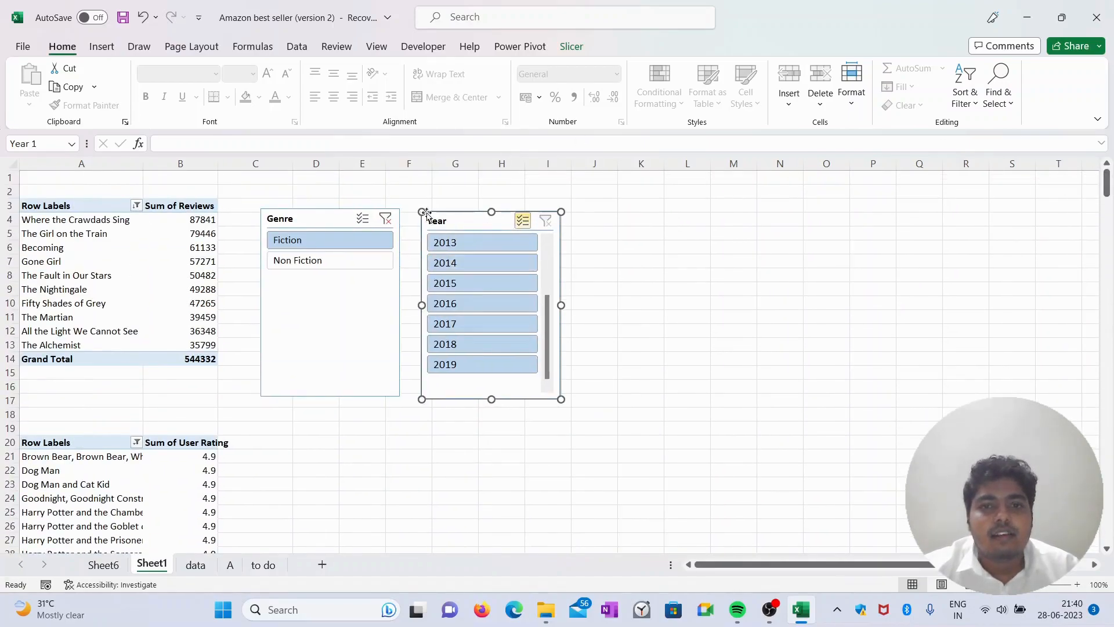
left_click(385, 218)
left_click(100, 278)
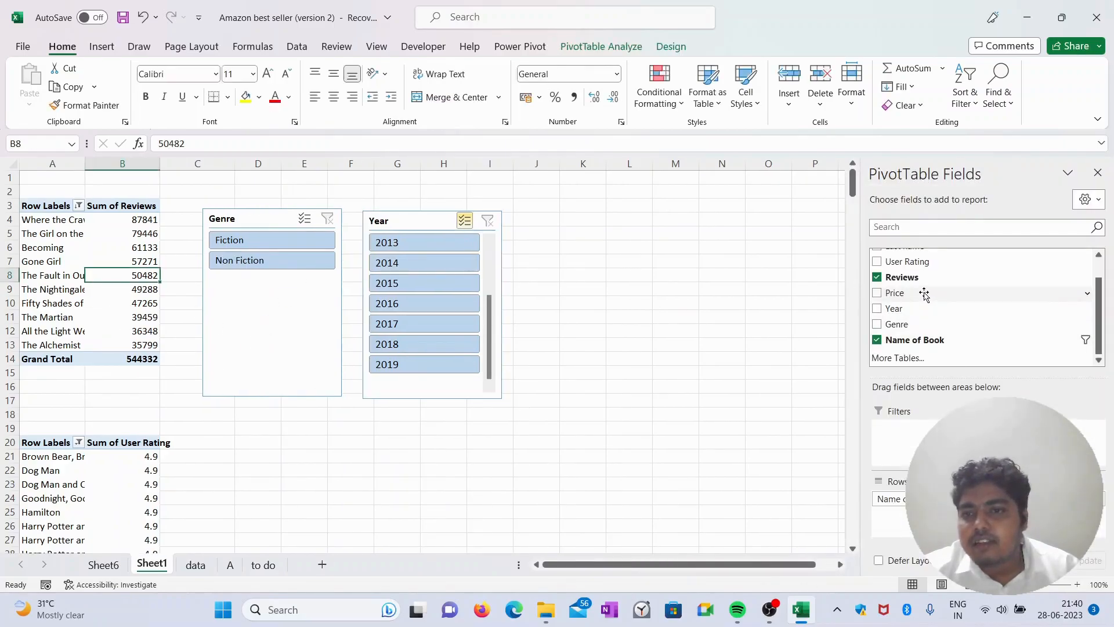
right_click(924, 294)
key("Escape")
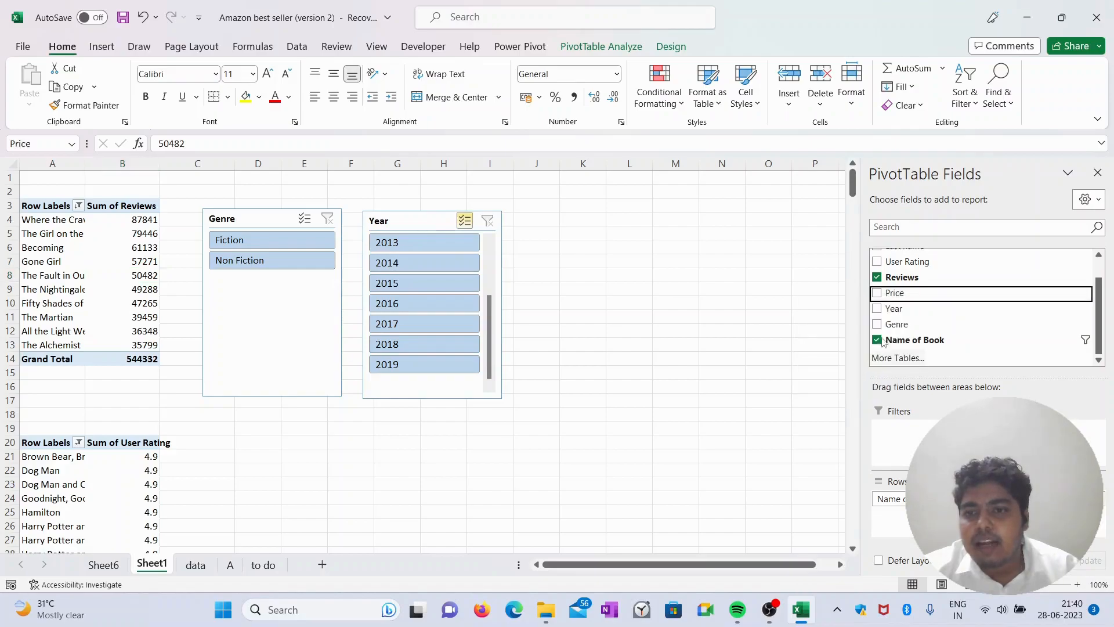
Step: Place the Price slicer beside the Year slicer, enable its multi-select and deselect 52, 53, 54, 82 and 105
left_click_drag(514, 282, 633, 231)
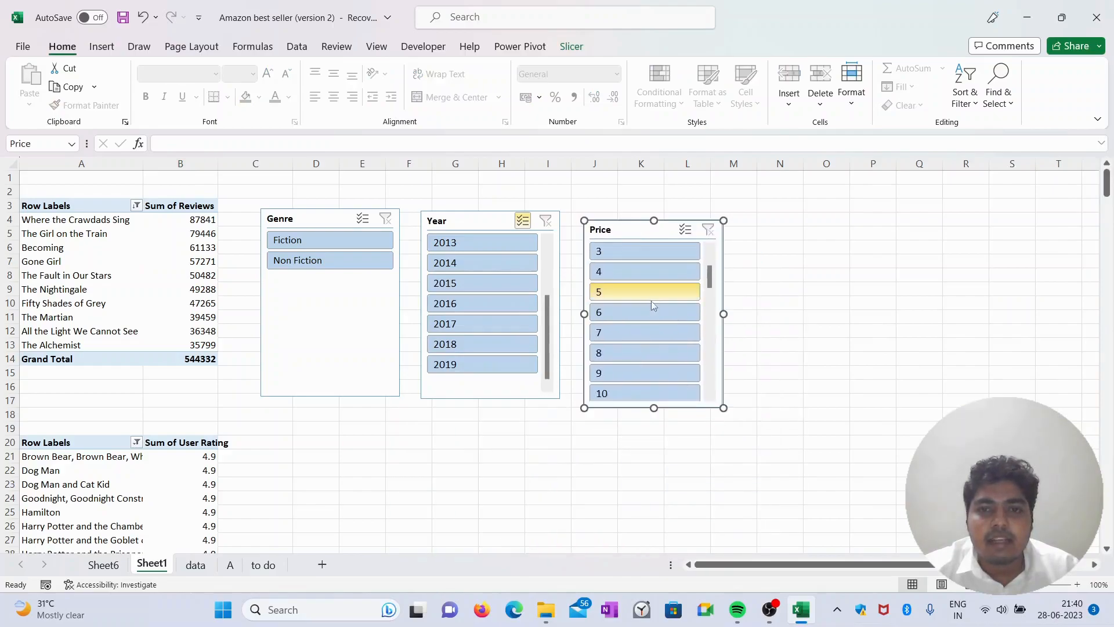
left_click_drag(709, 285, 710, 395)
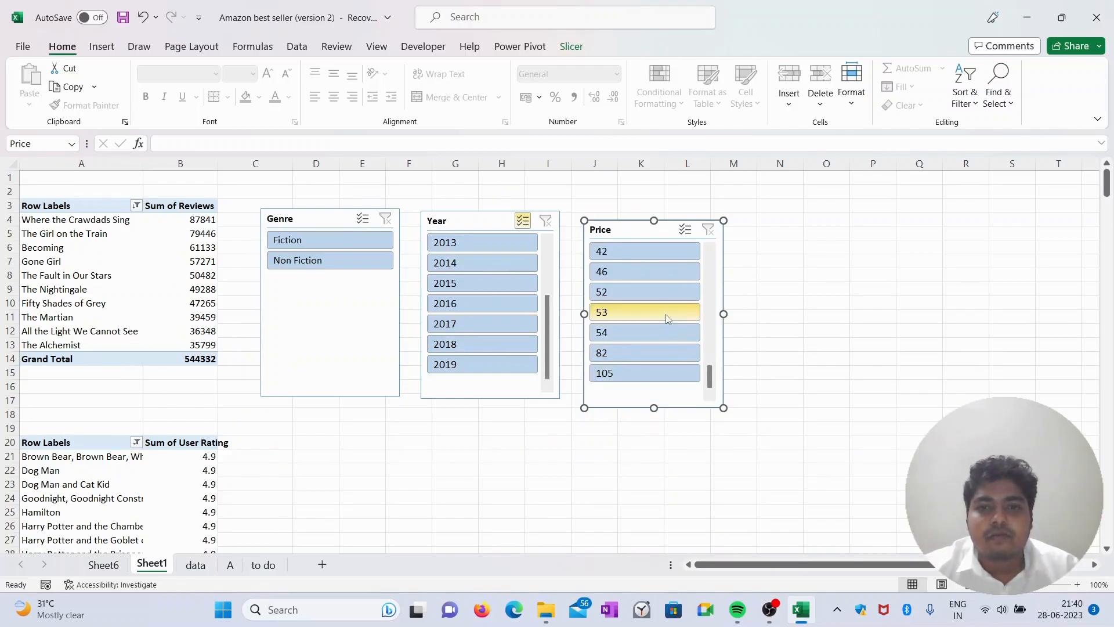
left_click(686, 230)
left_click(607, 292)
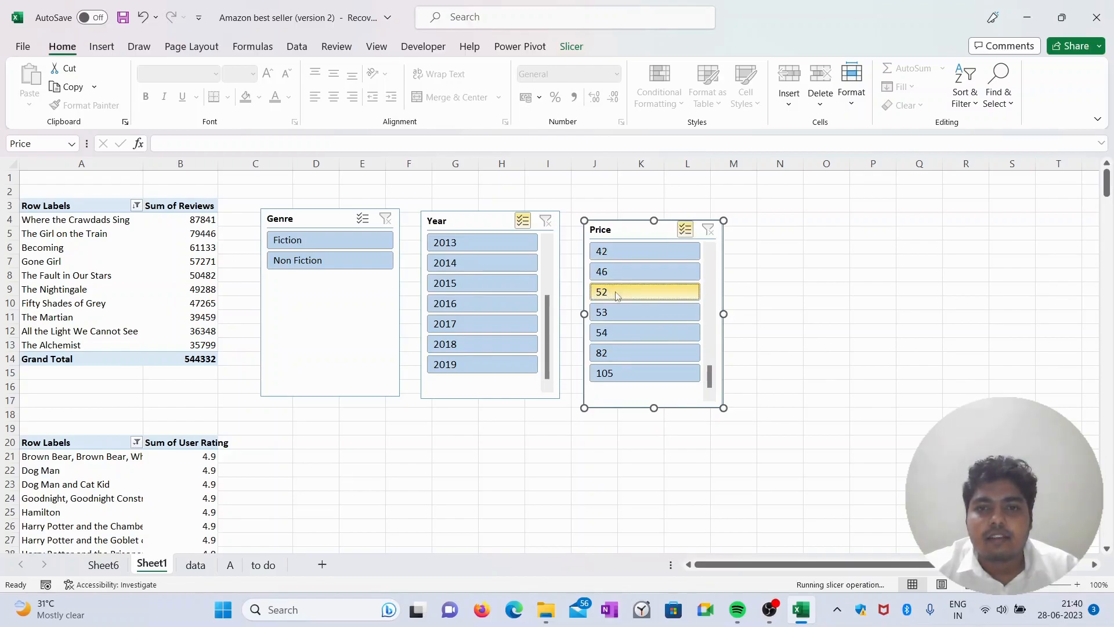
left_click(612, 313)
left_click(613, 333)
left_click(611, 354)
left_click(610, 374)
Step: Deselect 2014 in the Year slicer and filter the Genre slicer to Fiction
left_click(461, 263)
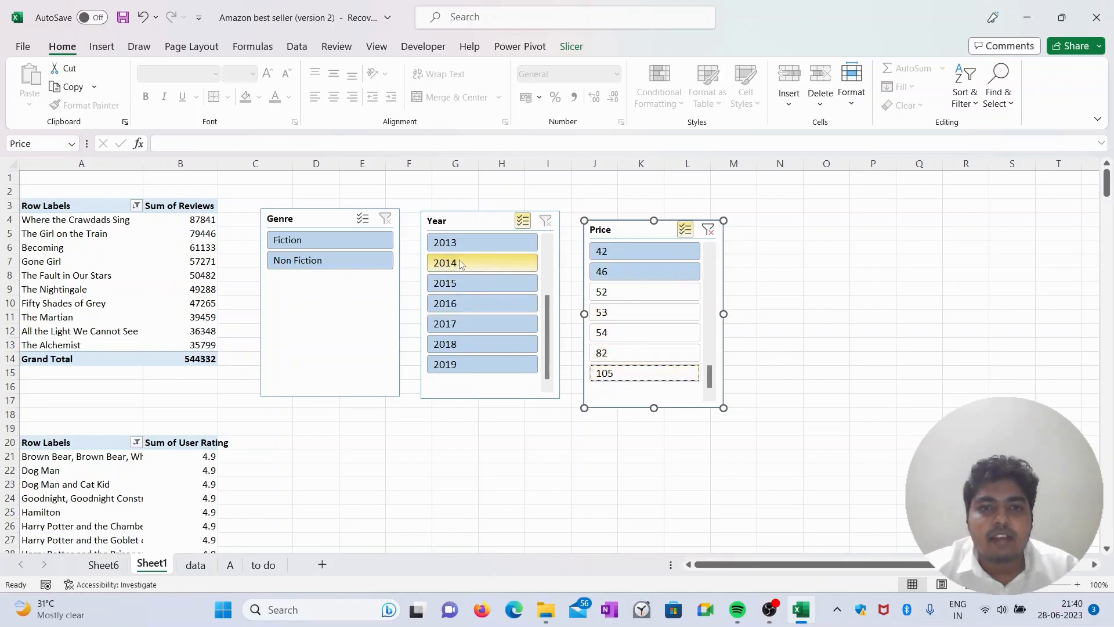
left_click(296, 239)
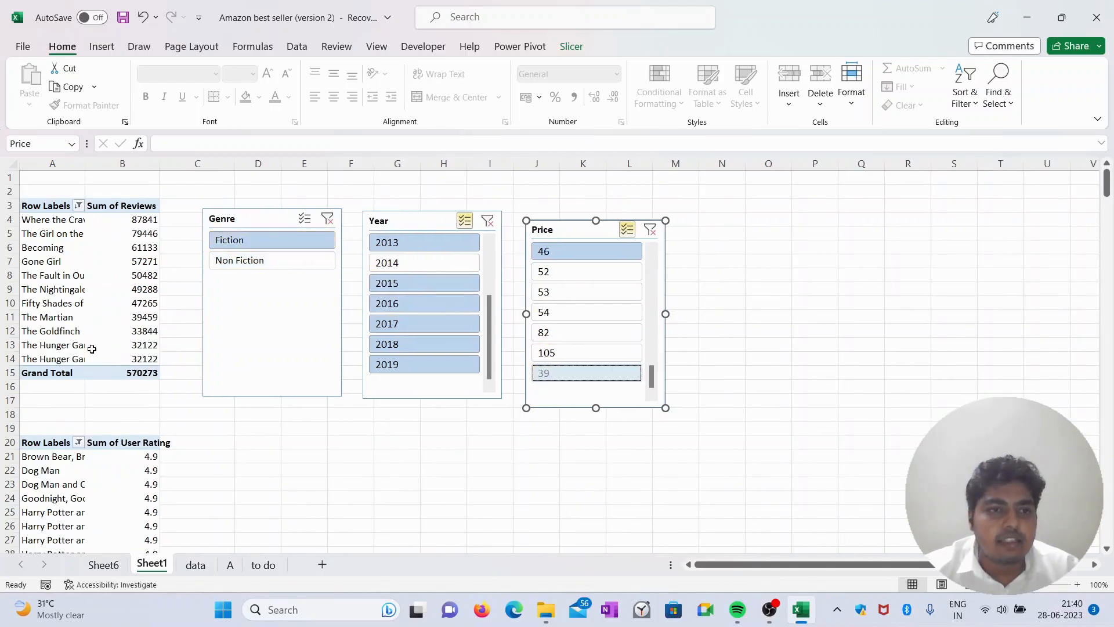
mouse_move(1106, 196)
left_mouse_down()
mouse_move(1105, 230)
mouse_move(1107, 188)
left_mouse_up()
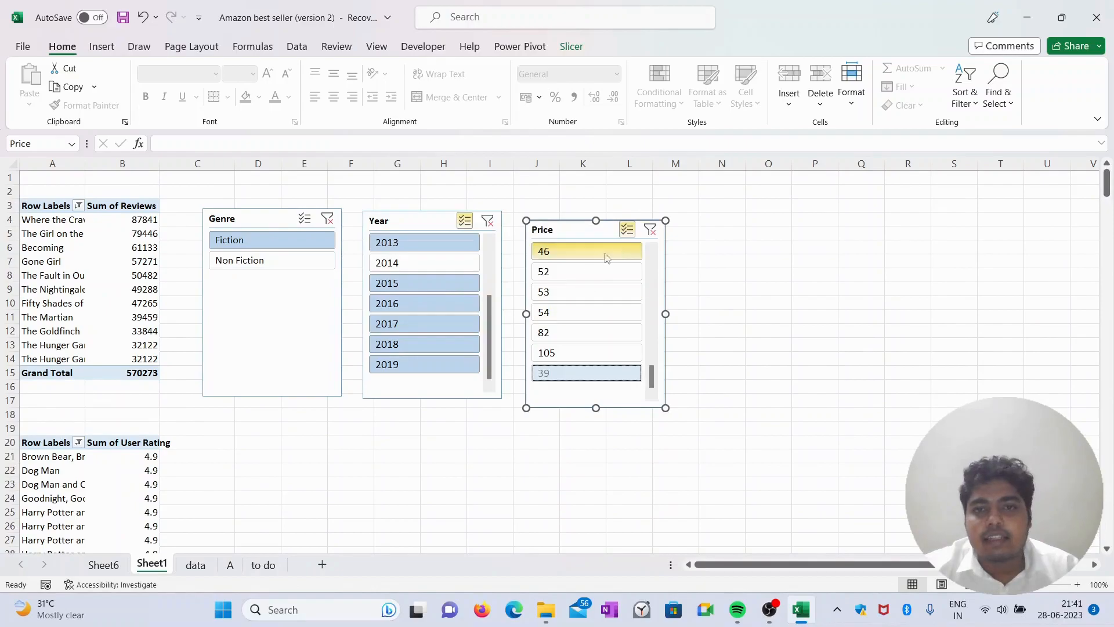
Step: Remove the Price slicer from the sheet
right_click(582, 240)
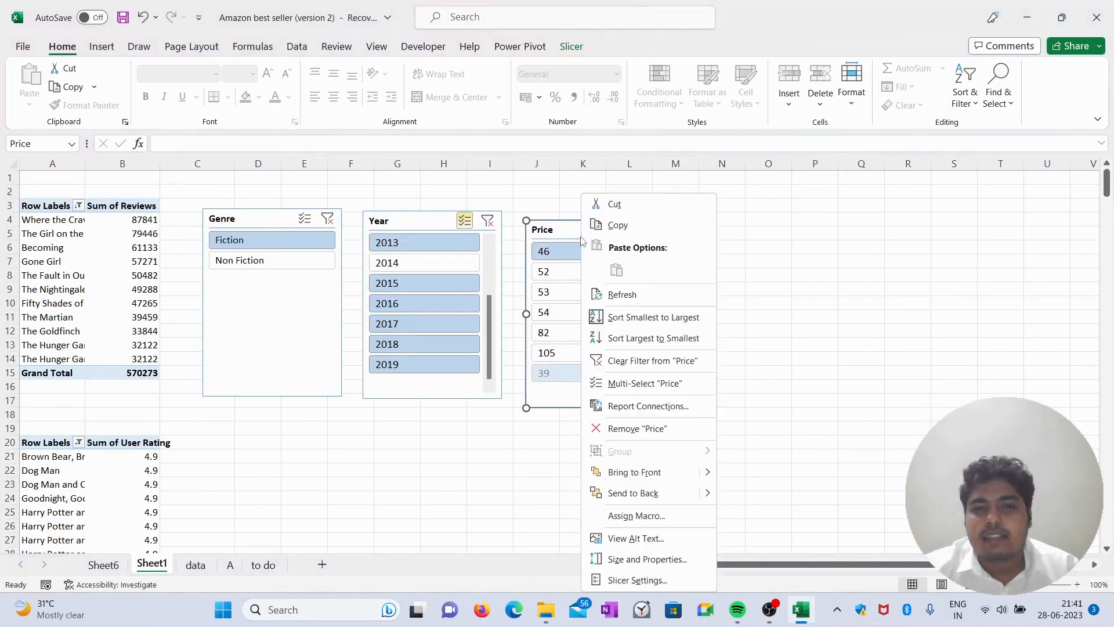
left_click(637, 428)
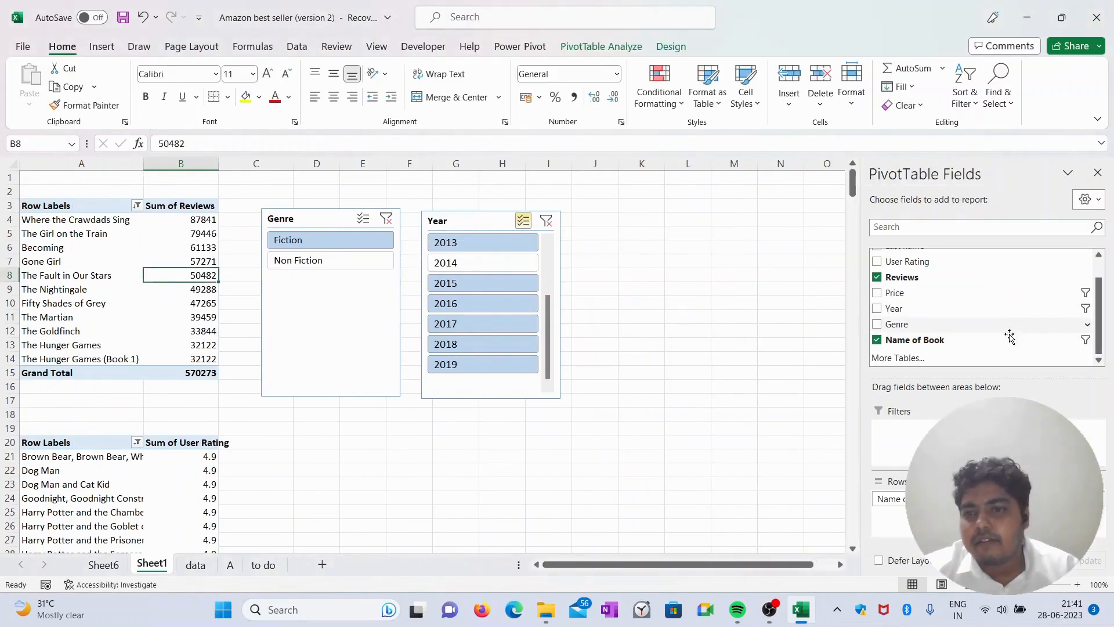
left_click_drag(1104, 326, 1104, 285)
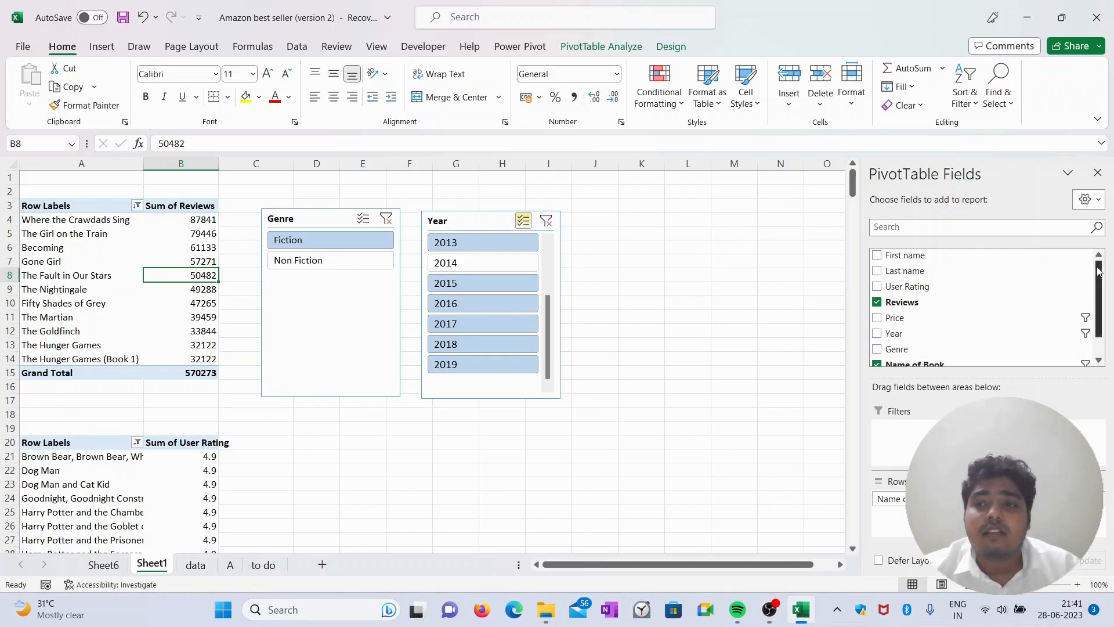
Step: Insert a PivotTable from the data model at cell A50 below the author table and expand the booksales fields
scroll(1099, 296, "down", 1)
scroll(374, 474, "down", 4)
scroll(376, 475, "down", 8)
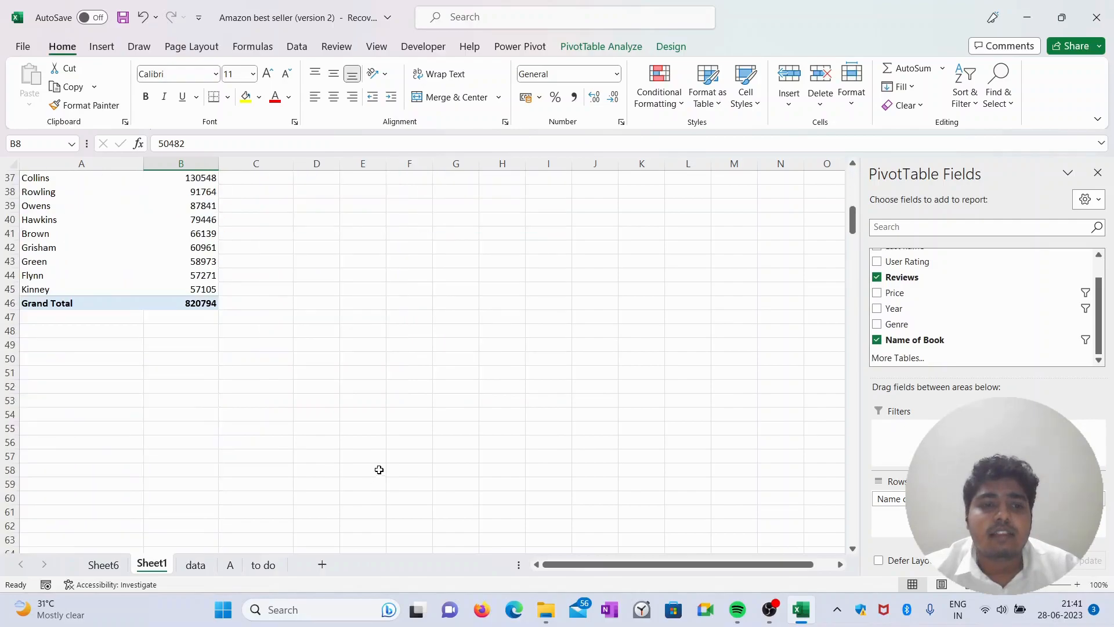
left_click(76, 355)
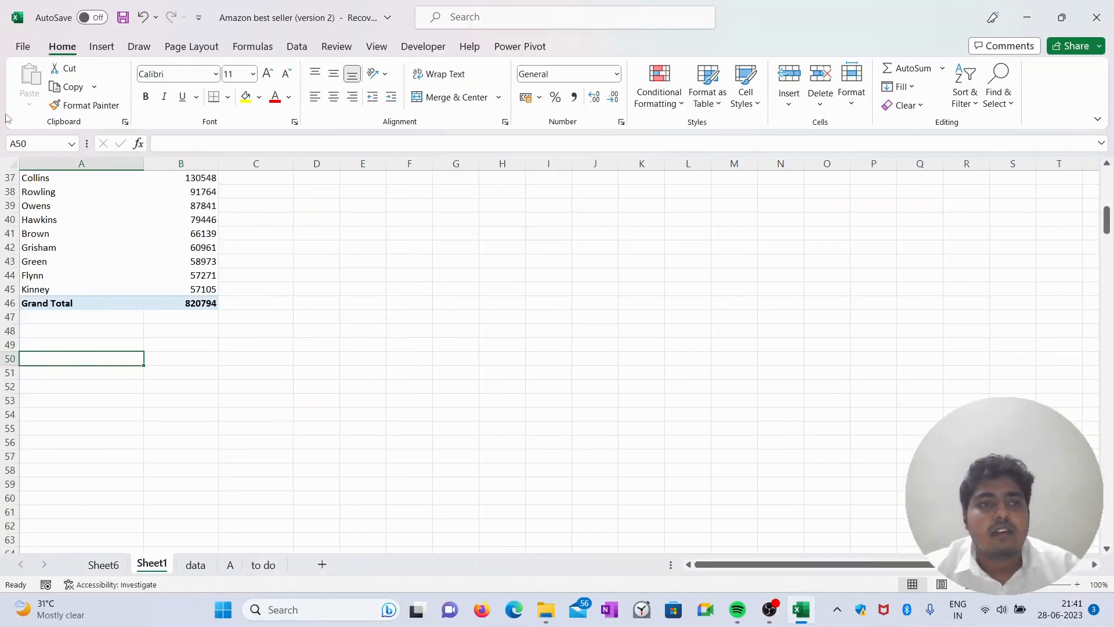
left_click(101, 46)
left_click(21, 108)
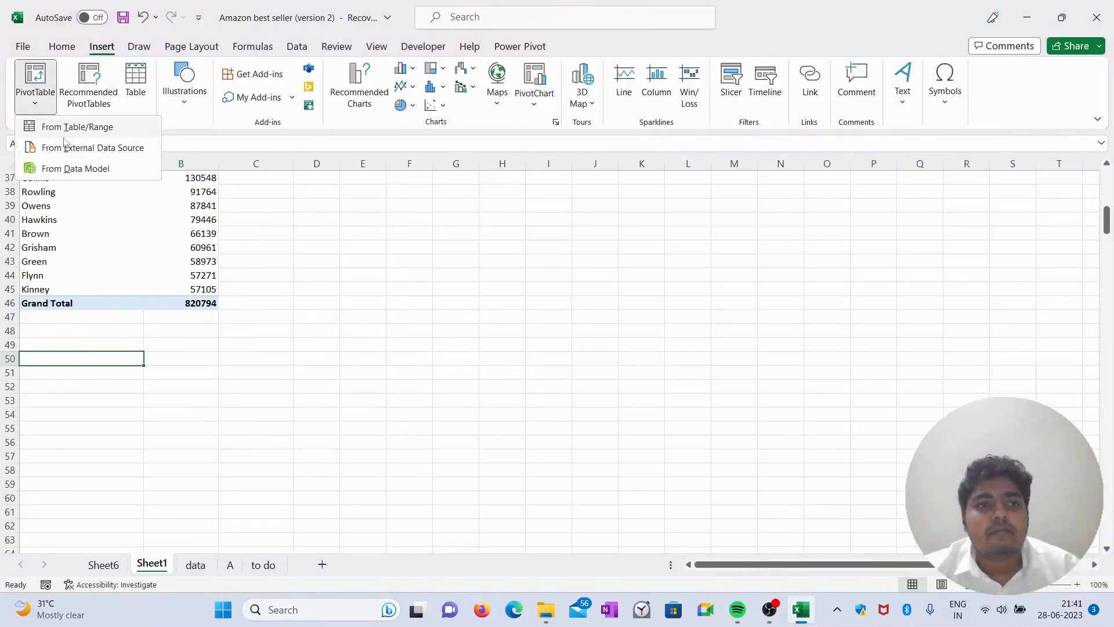
left_click(64, 167)
left_click(528, 341)
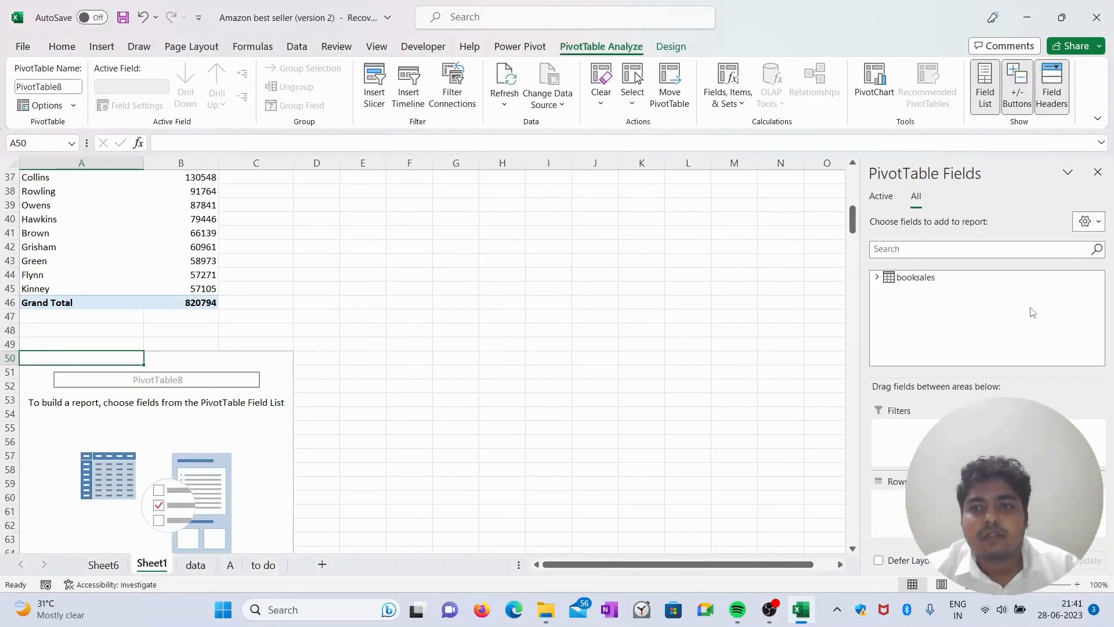
left_click(915, 278)
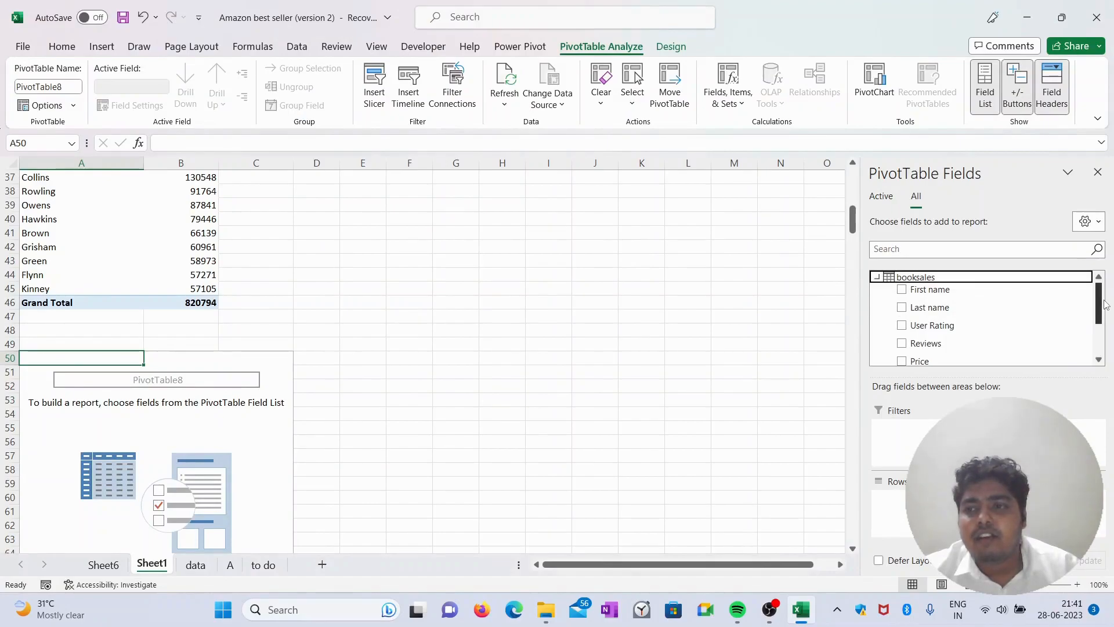
Step: Try Reviews as the value field of the new PivotTable and take the field out again
scroll(1079, 305, "down", 2)
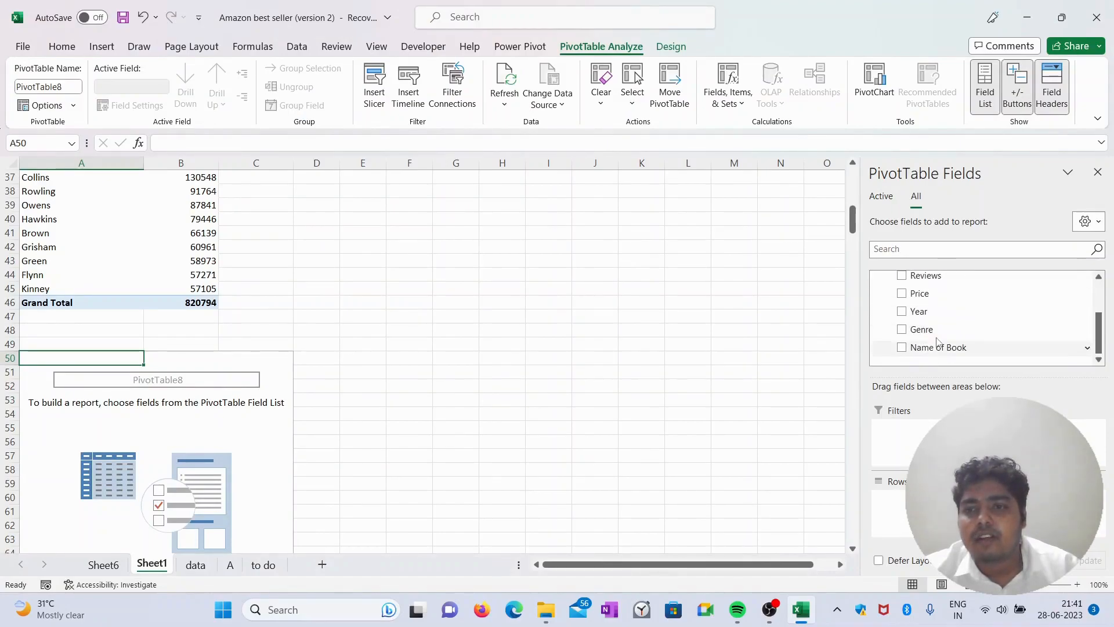
left_click_drag(940, 280, 941, 284)
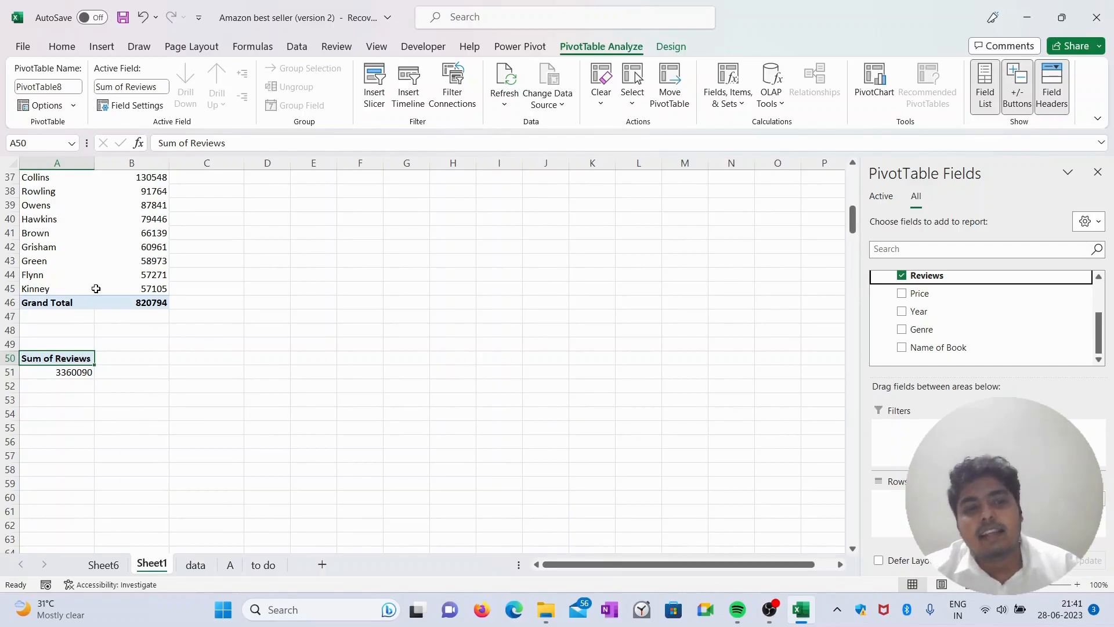
left_click(82, 370)
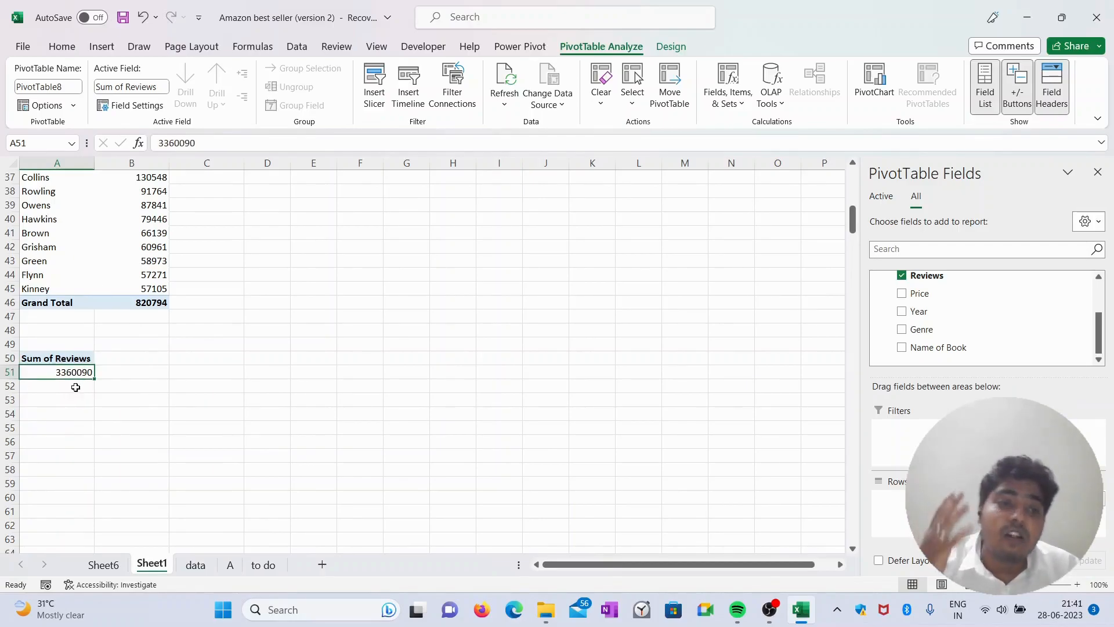
mouse_move(81, 372)
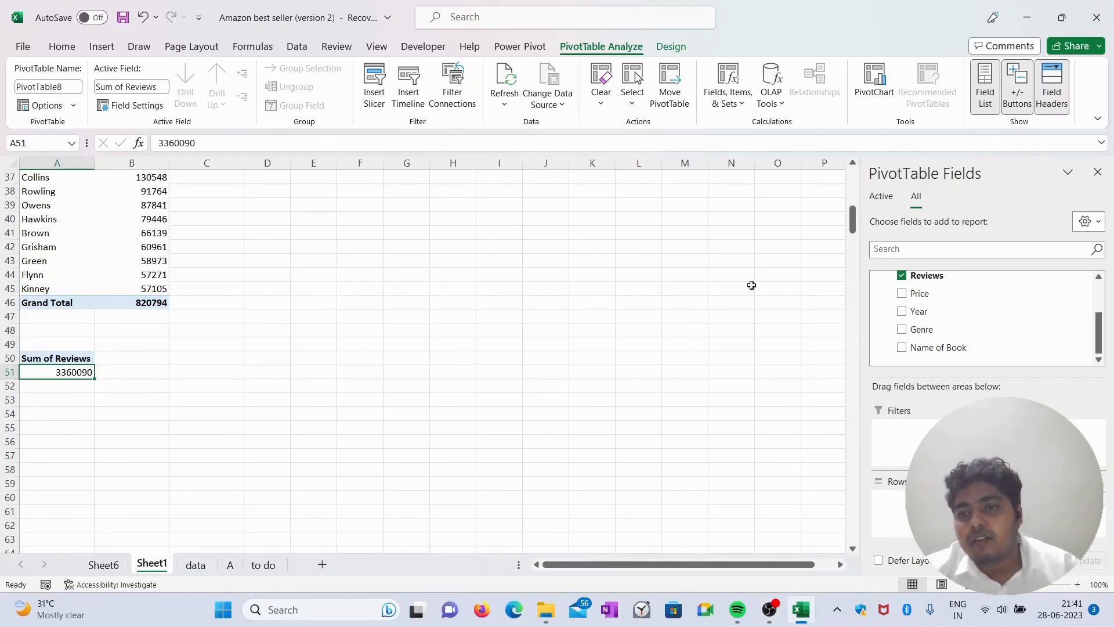
left_click(903, 276)
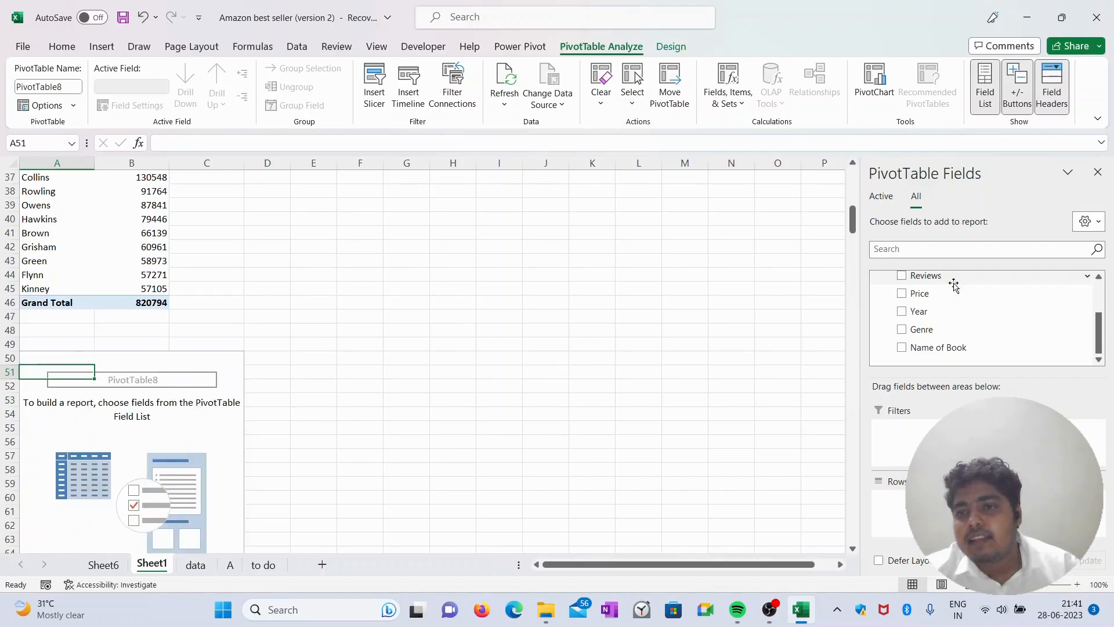
Step: Try Name of Book as the value field of the new PivotTable, summarized by Count
mouse_move(1099, 339)
left_mouse_down()
mouse_move(1099, 327)
mouse_move(1099, 341)
left_mouse_up()
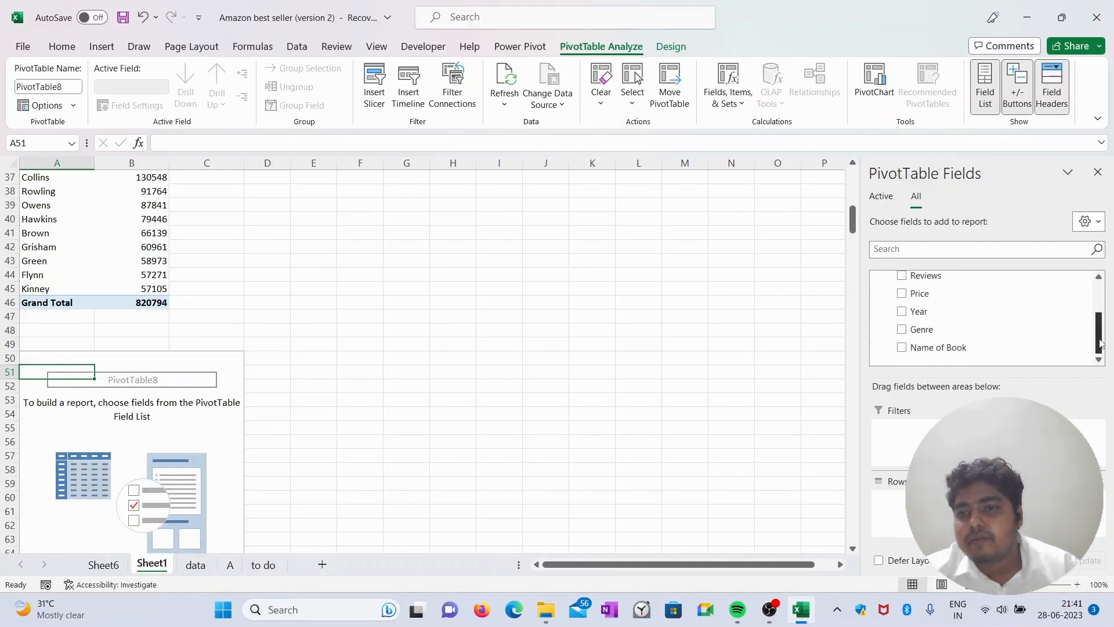
left_click(902, 347)
left_click(902, 347)
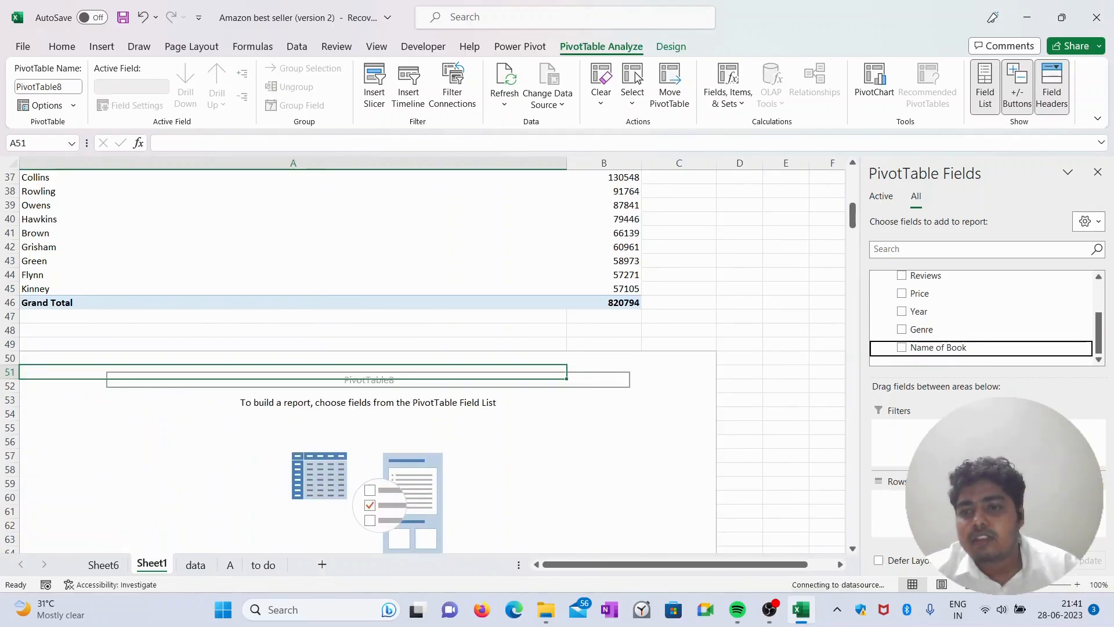
left_click_drag(939, 347, 1039, 510)
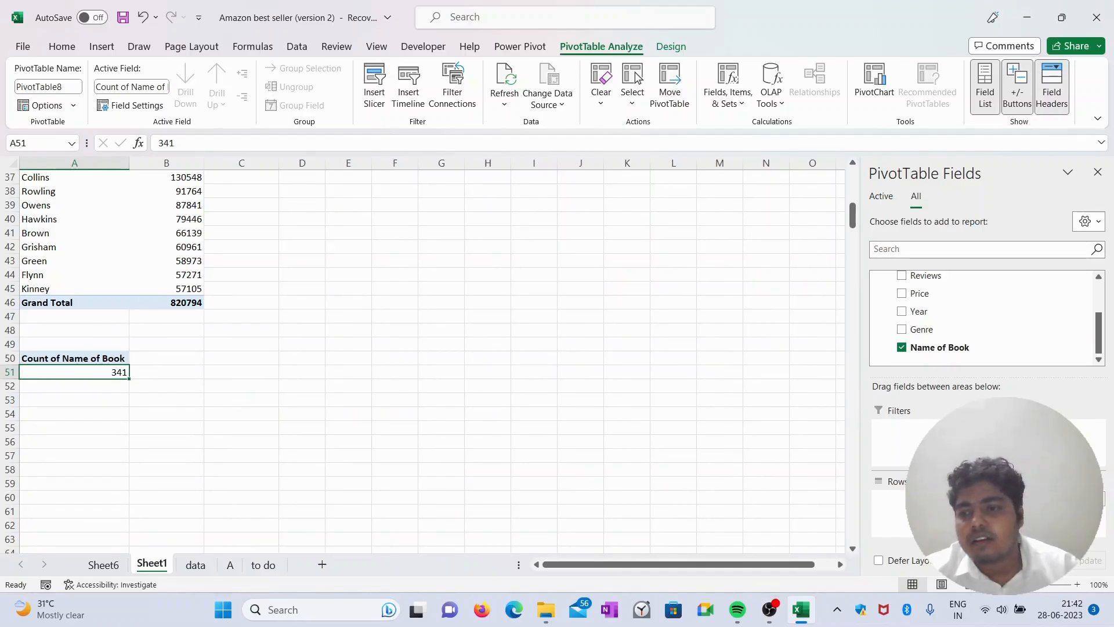
left_click(1039, 500)
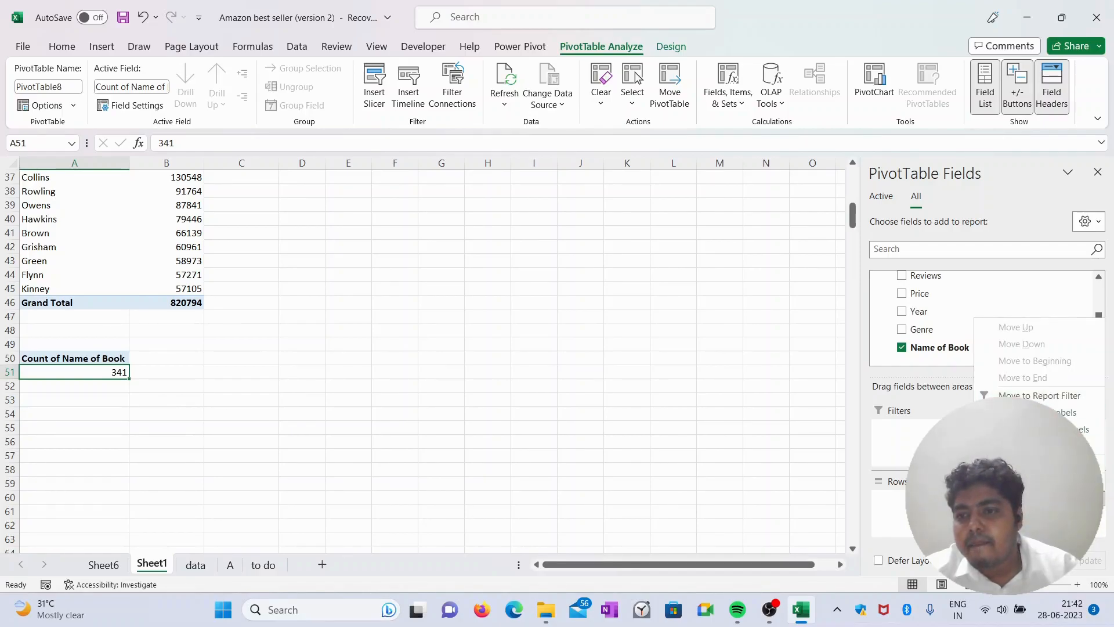
left_click(1027, 481)
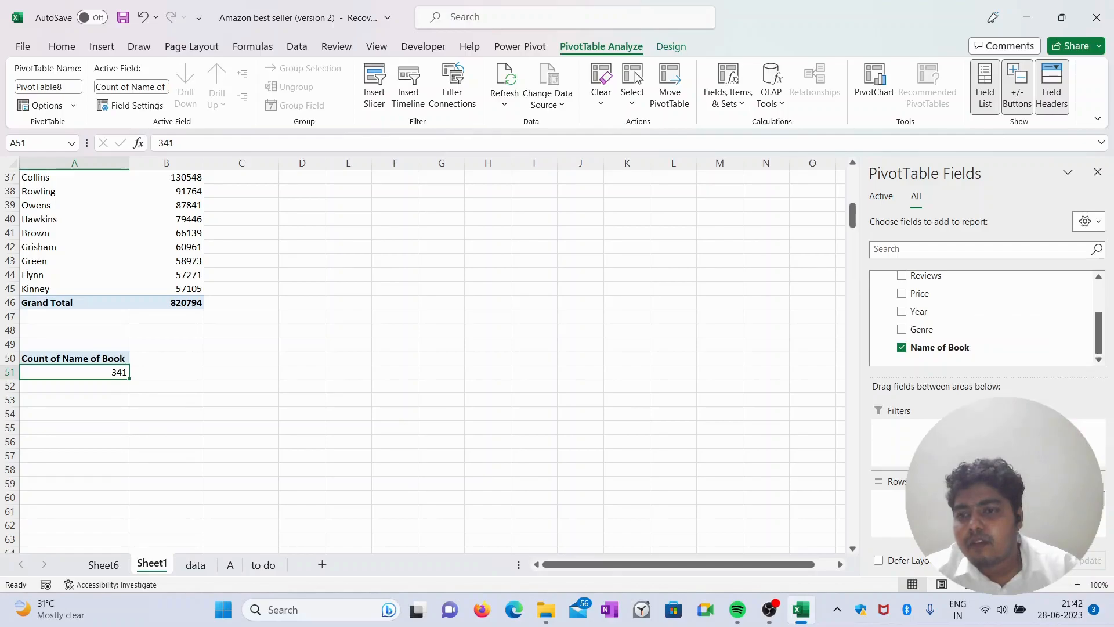
left_click(407, 302)
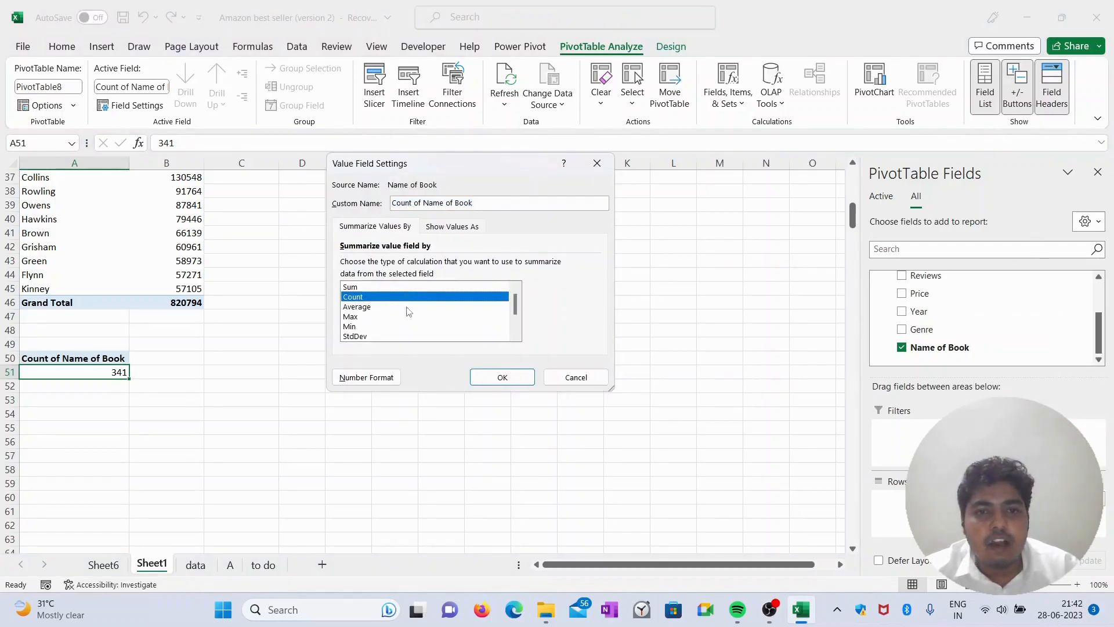
left_click(499, 375)
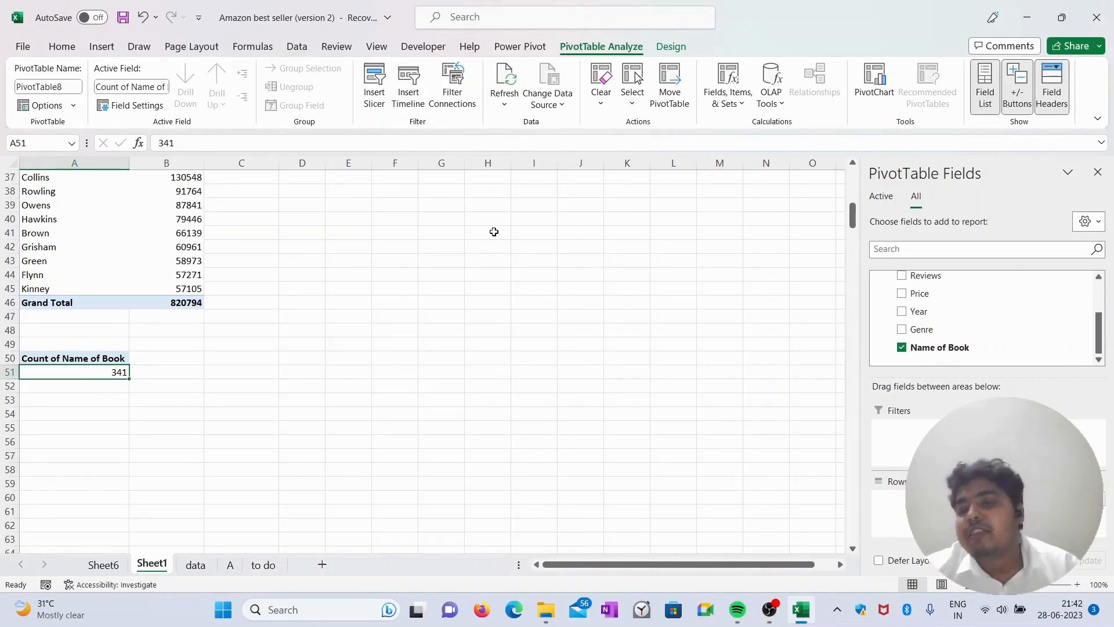
Step: Remove the Name of Book count from the new PivotTable's values
left_click_drag(1101, 332, 1106, 299)
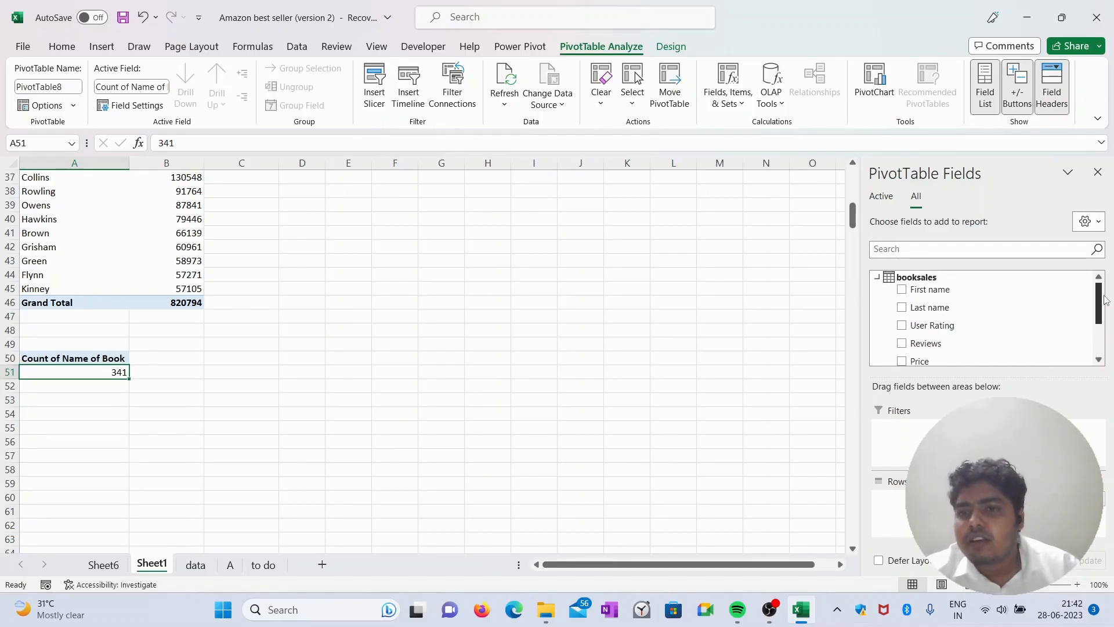
left_click(1057, 498)
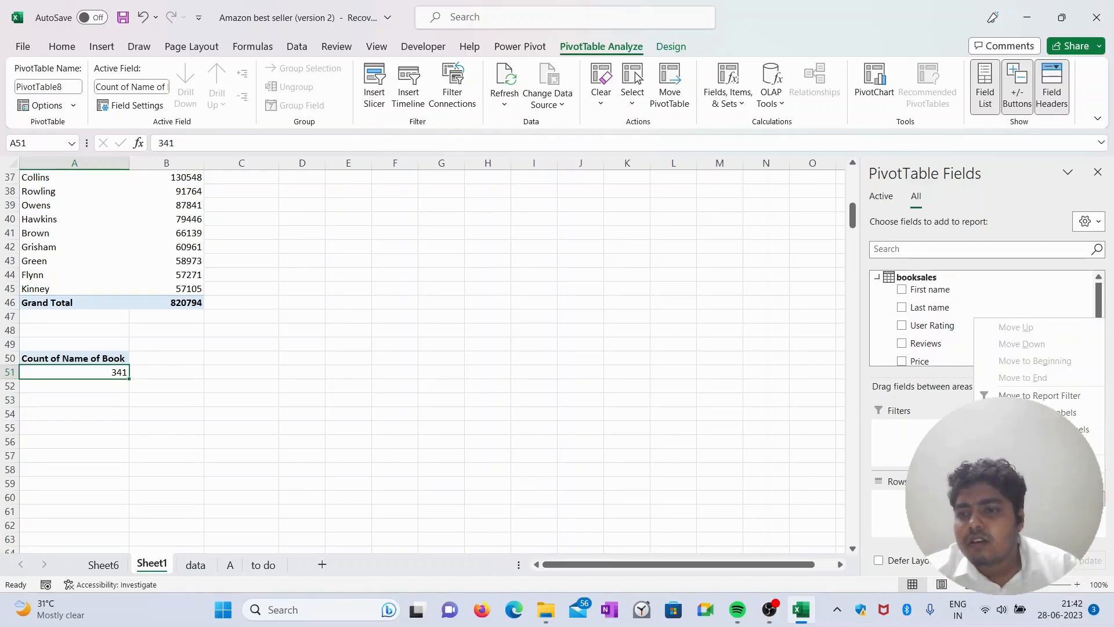
left_click(1039, 463)
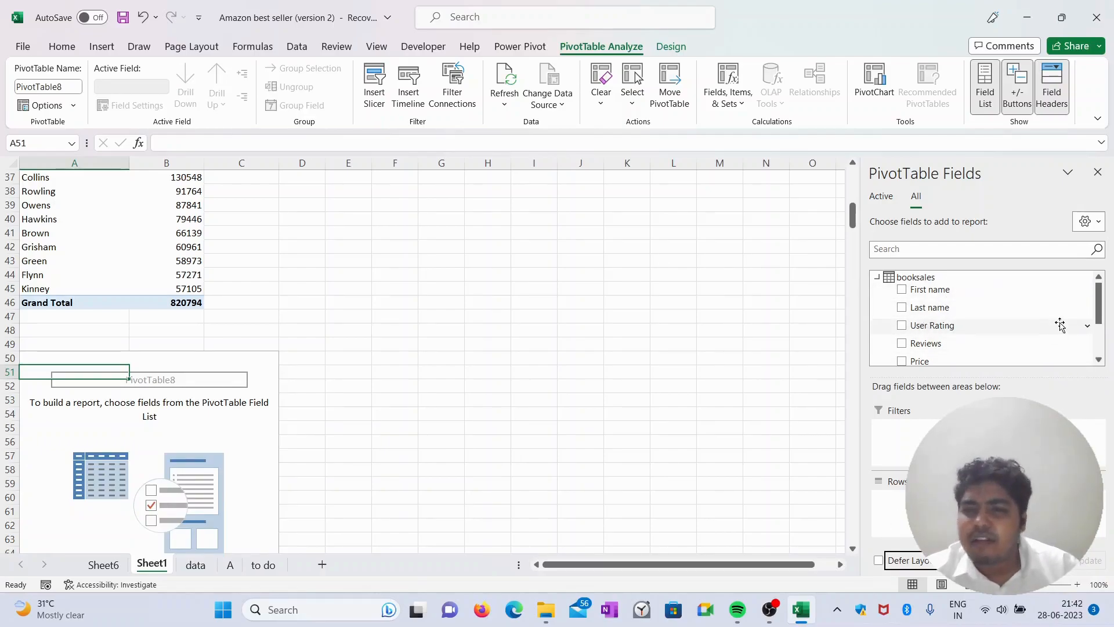
Step: Add Reviews to the values of the PivotTable at A50 as a sum
left_click_drag(1101, 298, 1101, 332)
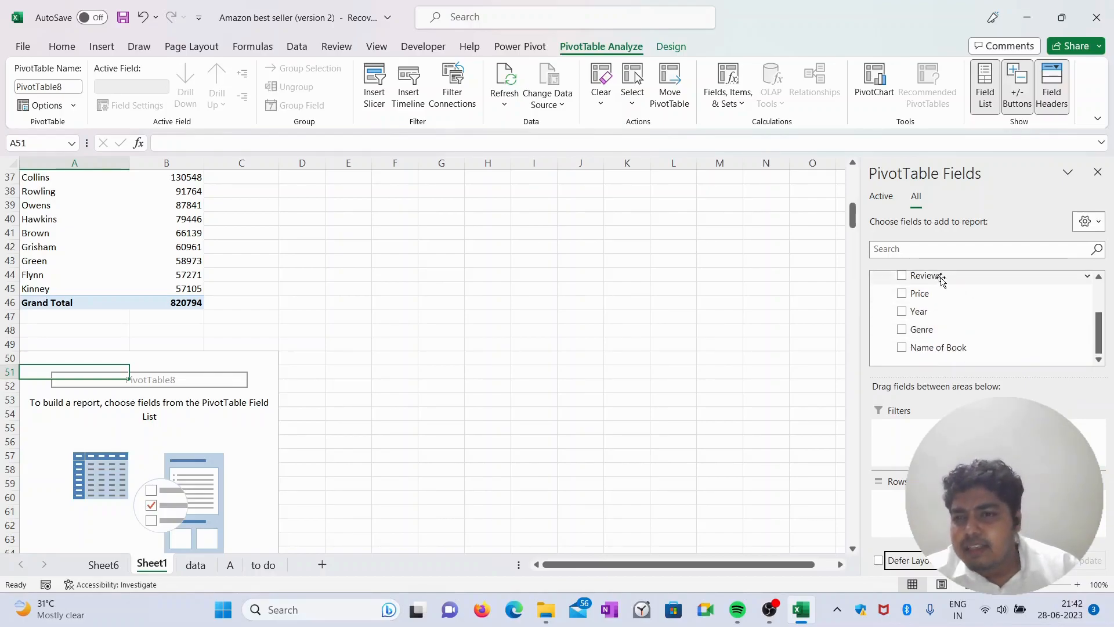
left_click_drag(917, 274, 970, 372)
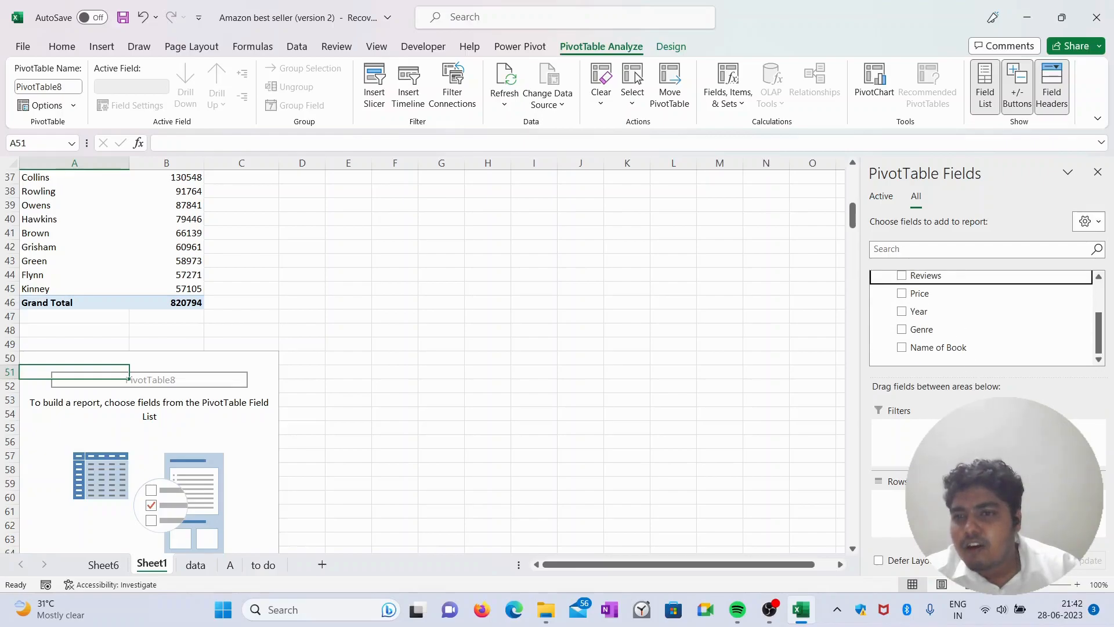
left_click_drag(1044, 500, 1046, 505)
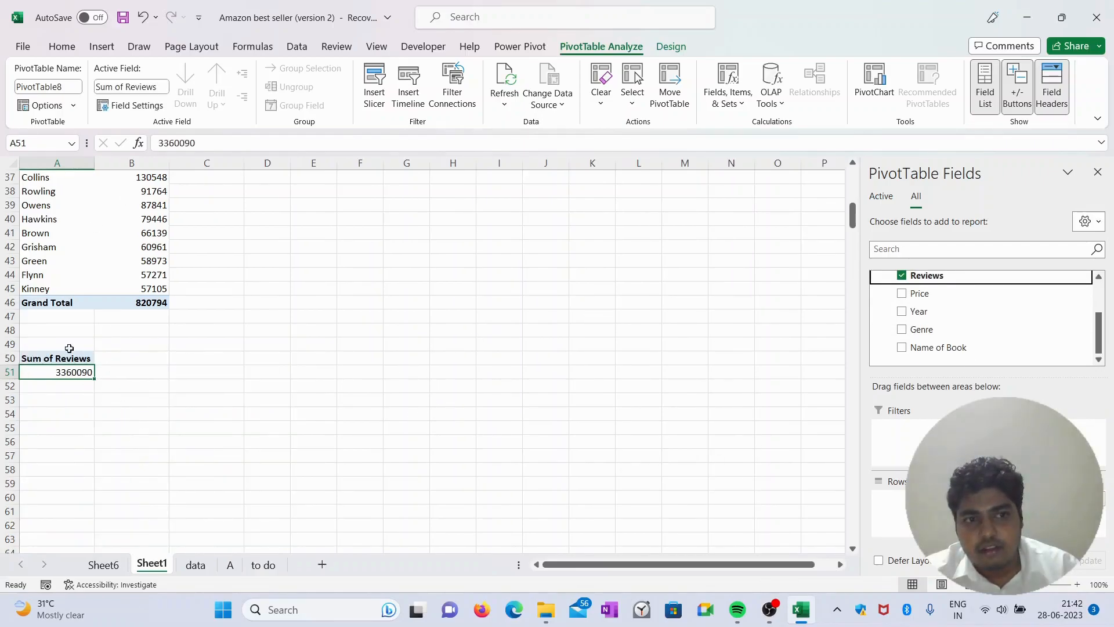
scroll(440, 423, "up", 12)
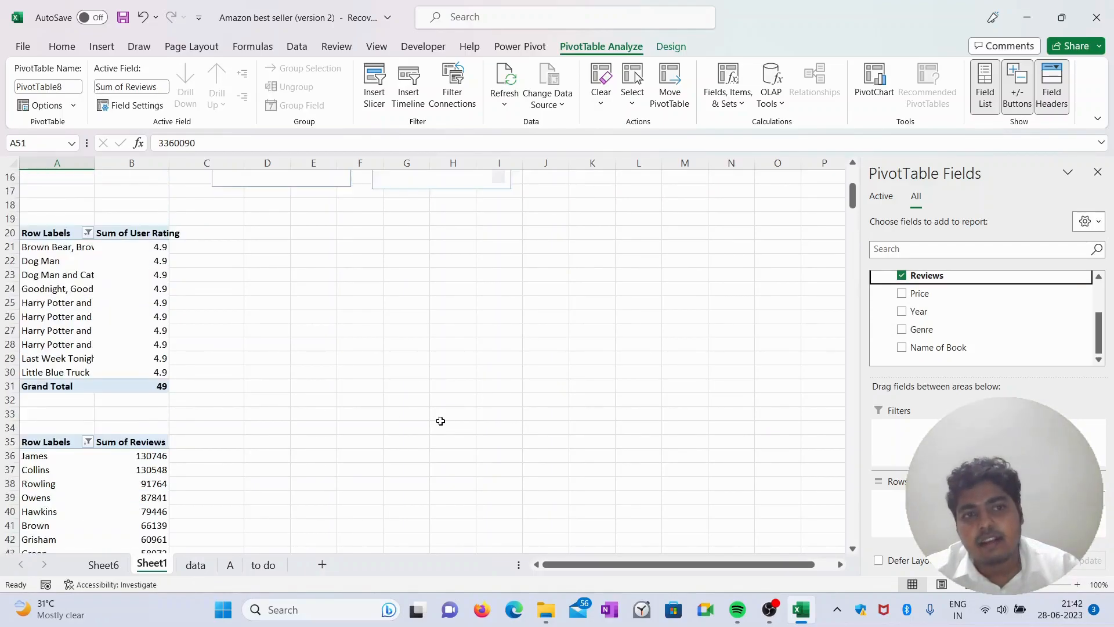
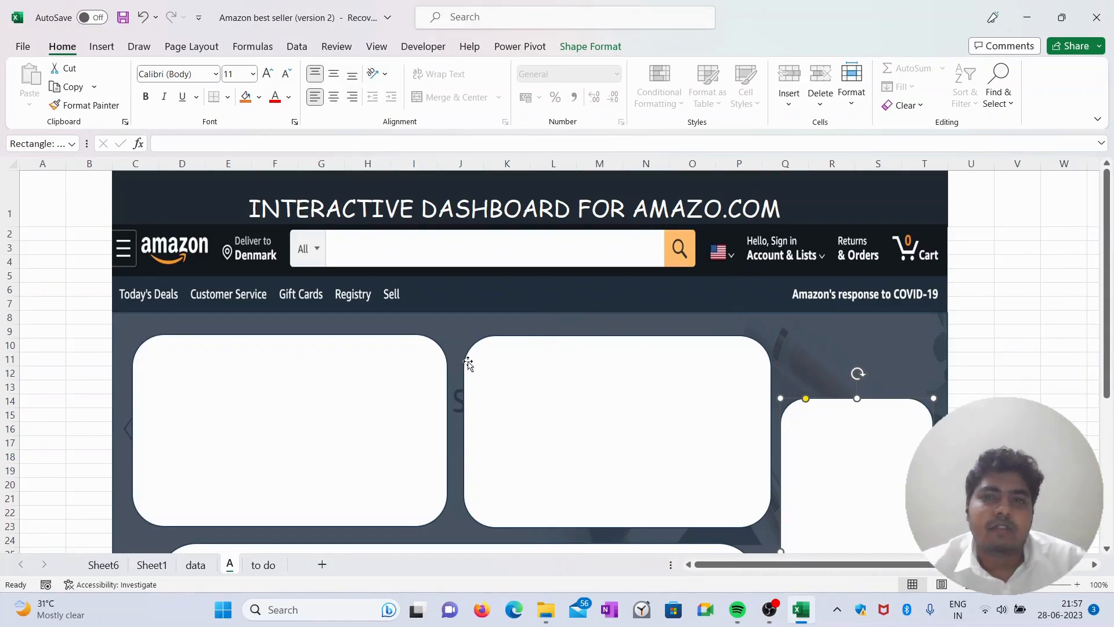
scroll(527, 302, "down", 4)
scroll(510, 368, "up", 2)
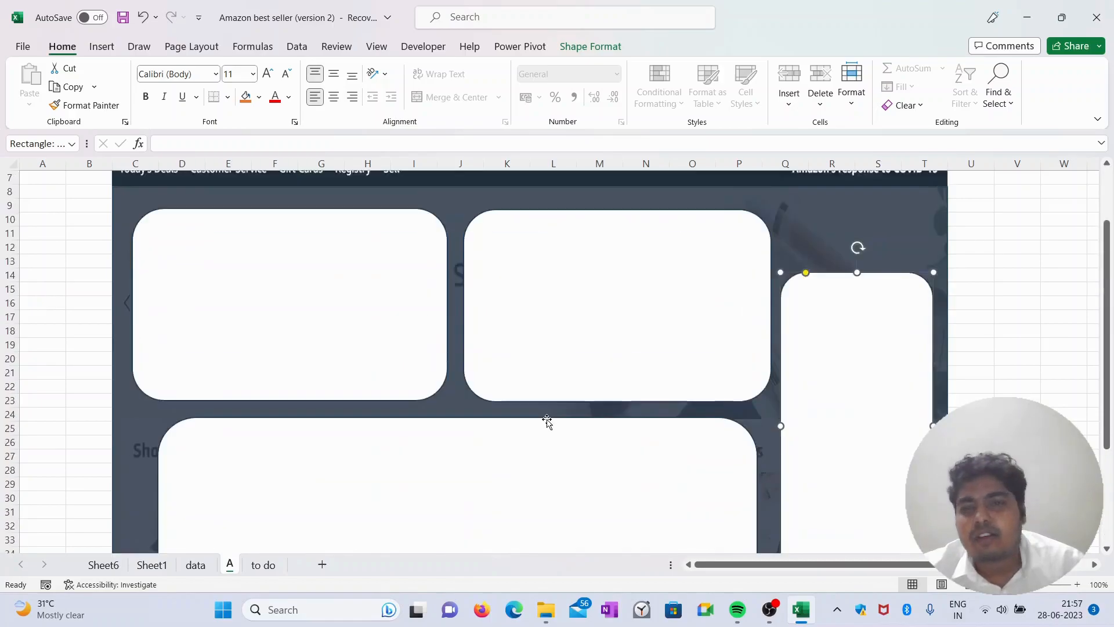
Step: Look over the empty panels on sheet A, the data sheet and the PivotTables on Sheet1
scroll(548, 421, "up", 2)
scroll(556, 395, "down", 7)
scroll(556, 395, "up", 6)
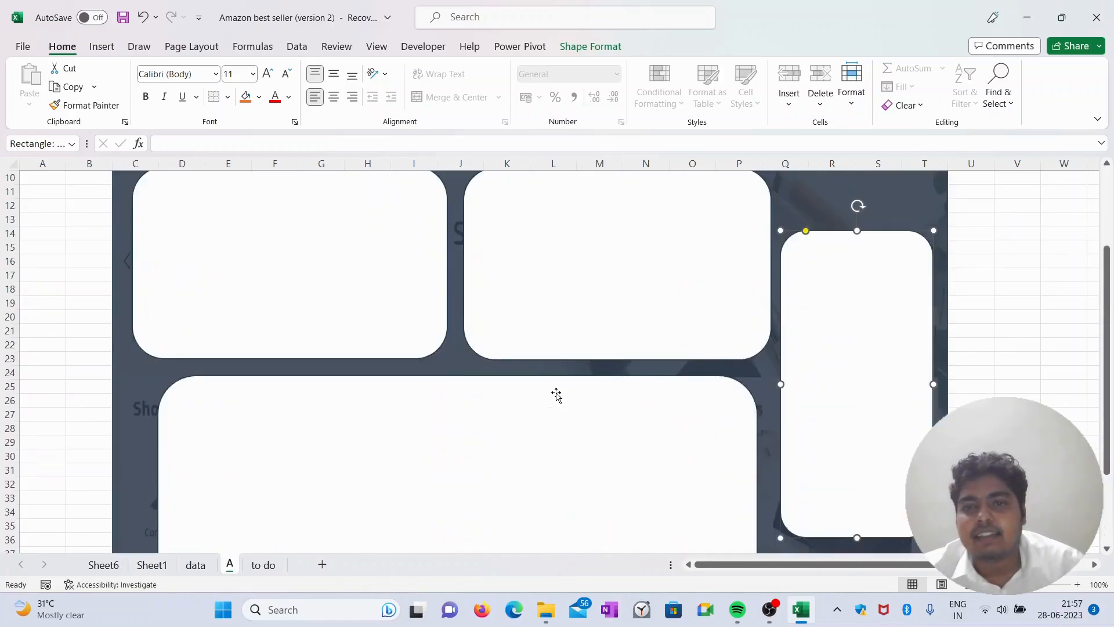
scroll(556, 394, "up", 3)
left_click(202, 564)
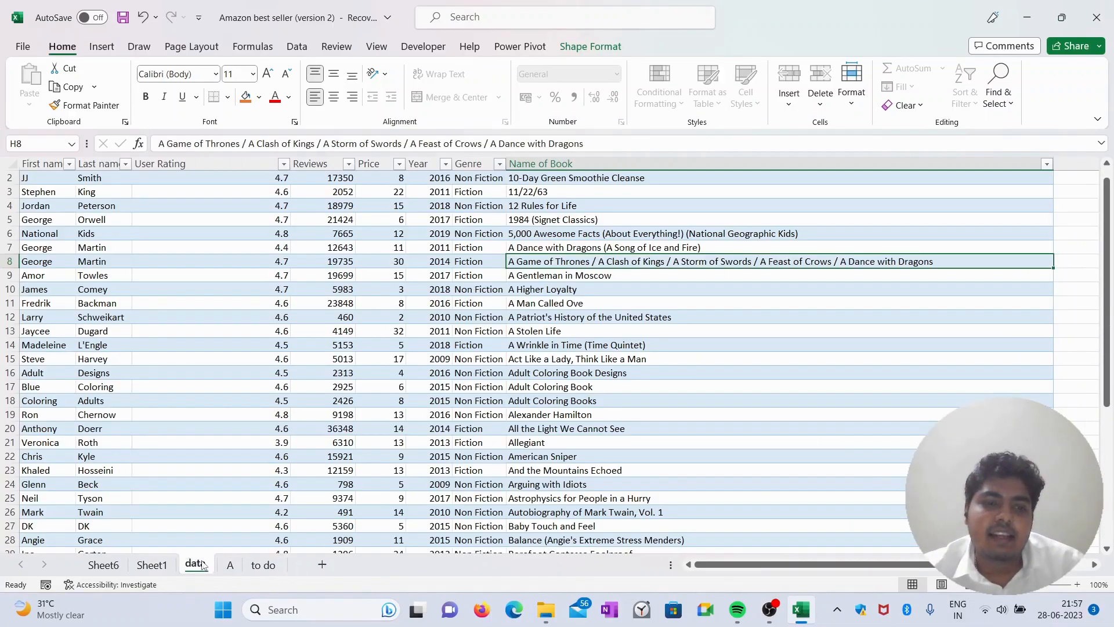
left_click(155, 565)
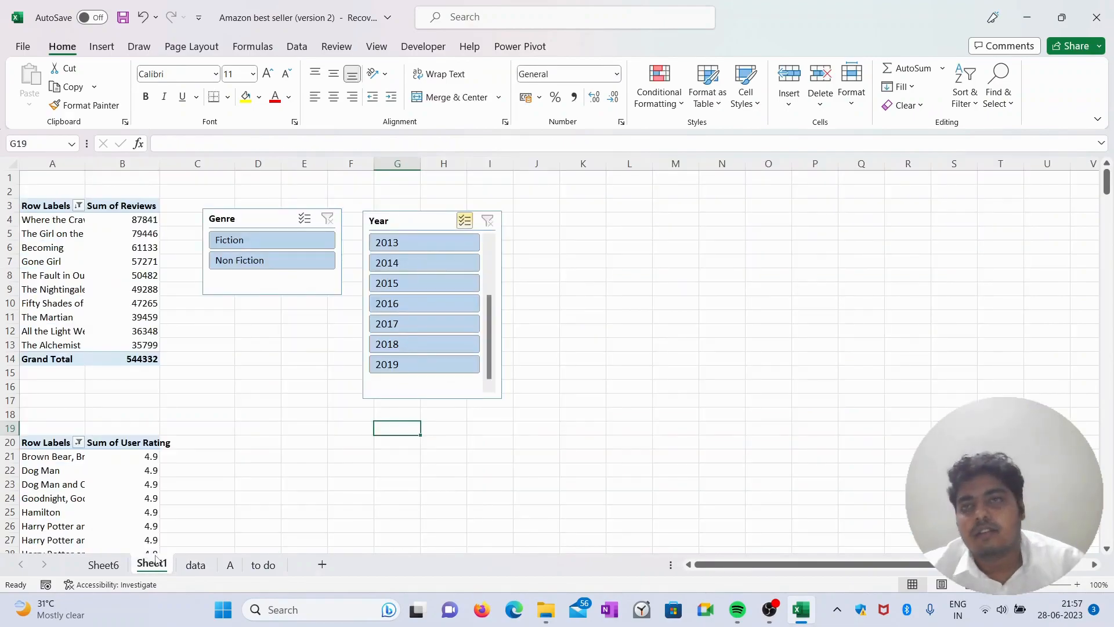
scroll(116, 283, "down", 10)
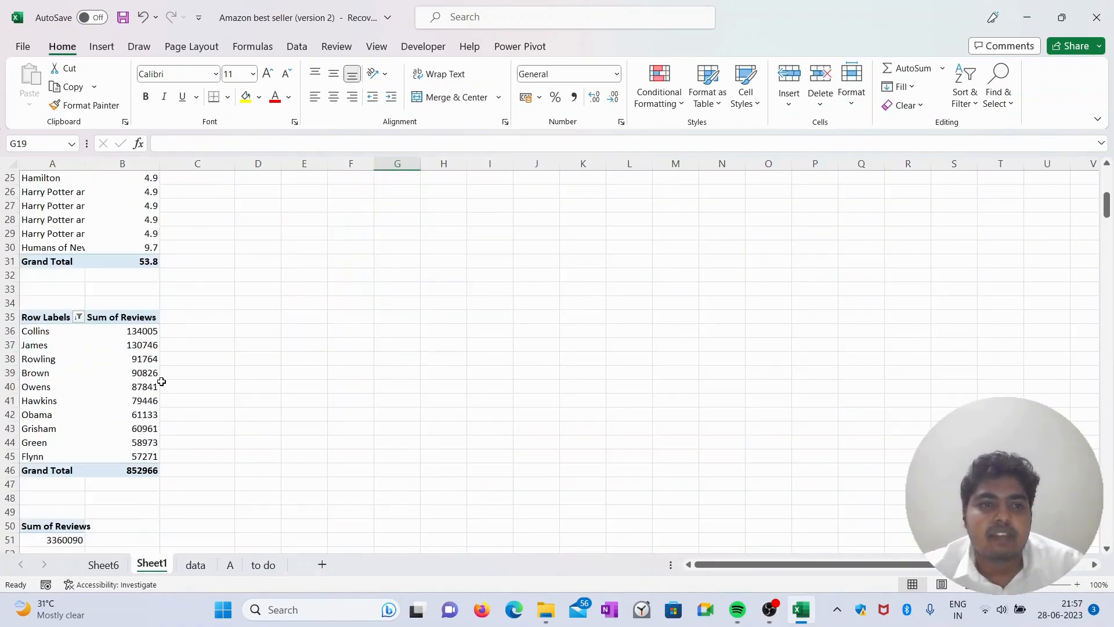
Step: Move the Genre and Year slicers on Sheet1 away from the PivotTables, to around columns L to Q
scroll(168, 375, "up", 10)
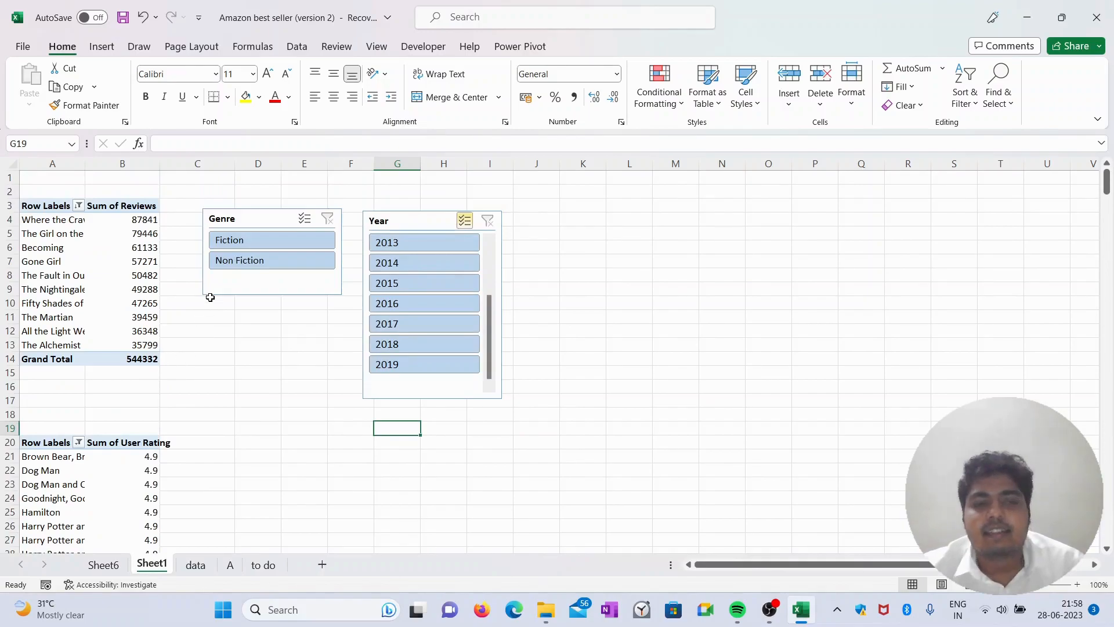
left_click_drag(284, 216, 828, 214)
left_click_drag(406, 220, 647, 217)
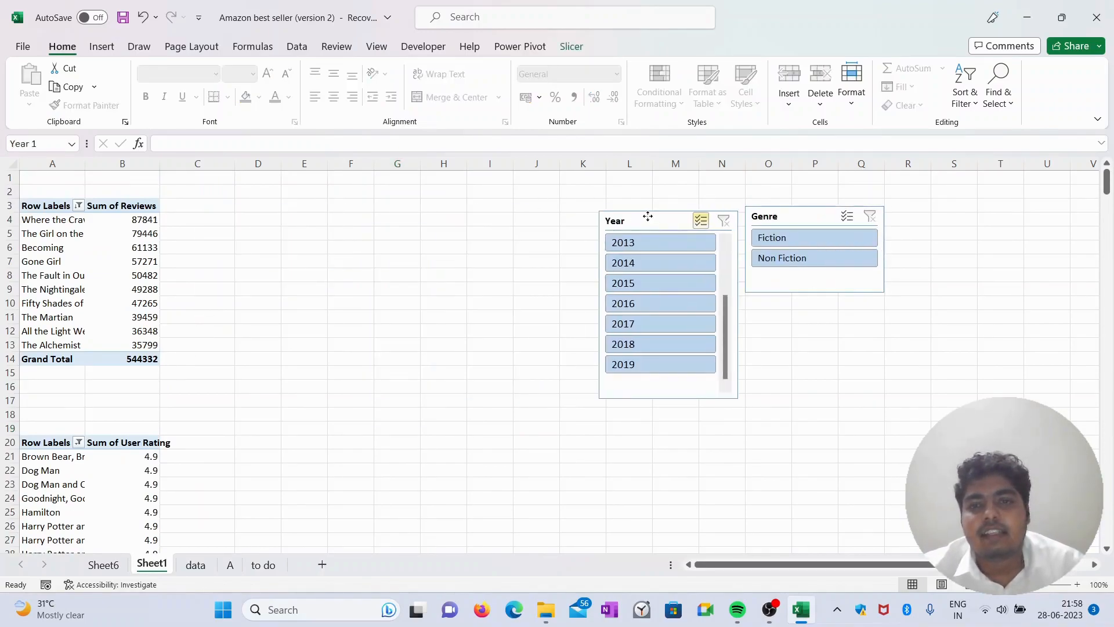
Step: Rename the row label header in A3 of the first PivotTable as "Name of the books"
left_click(46, 205)
double_click(46, 205)
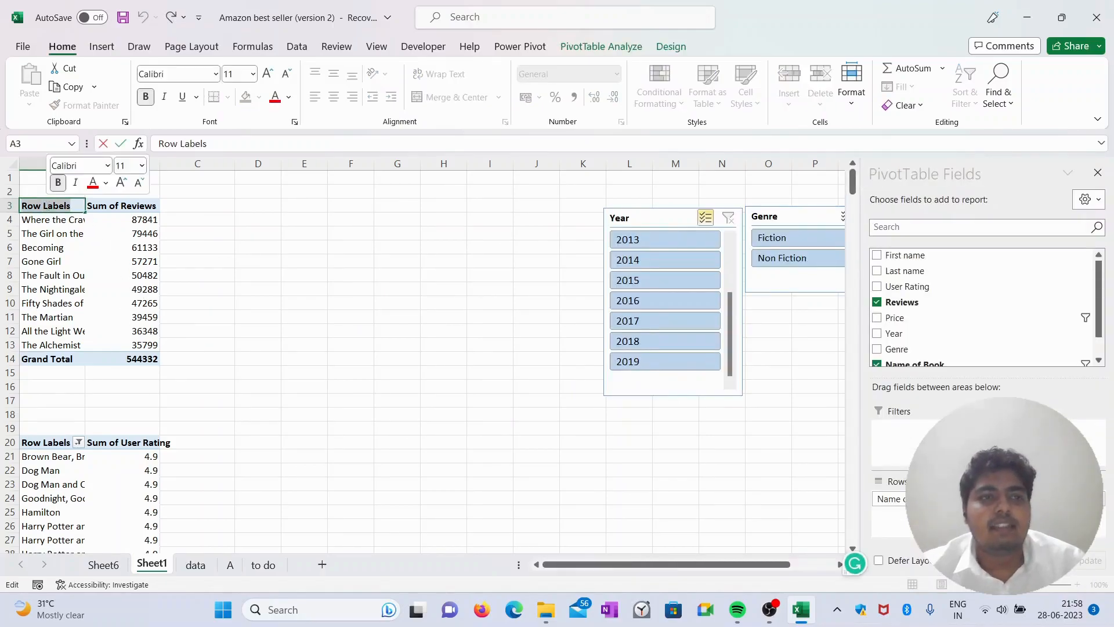
type("boo")
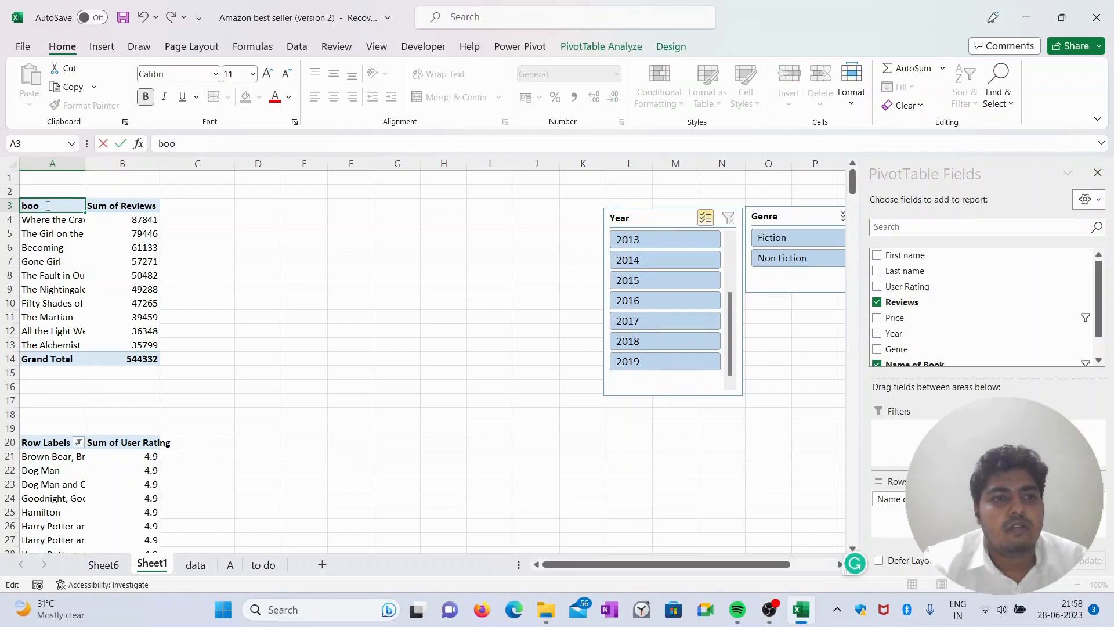
type("ame")
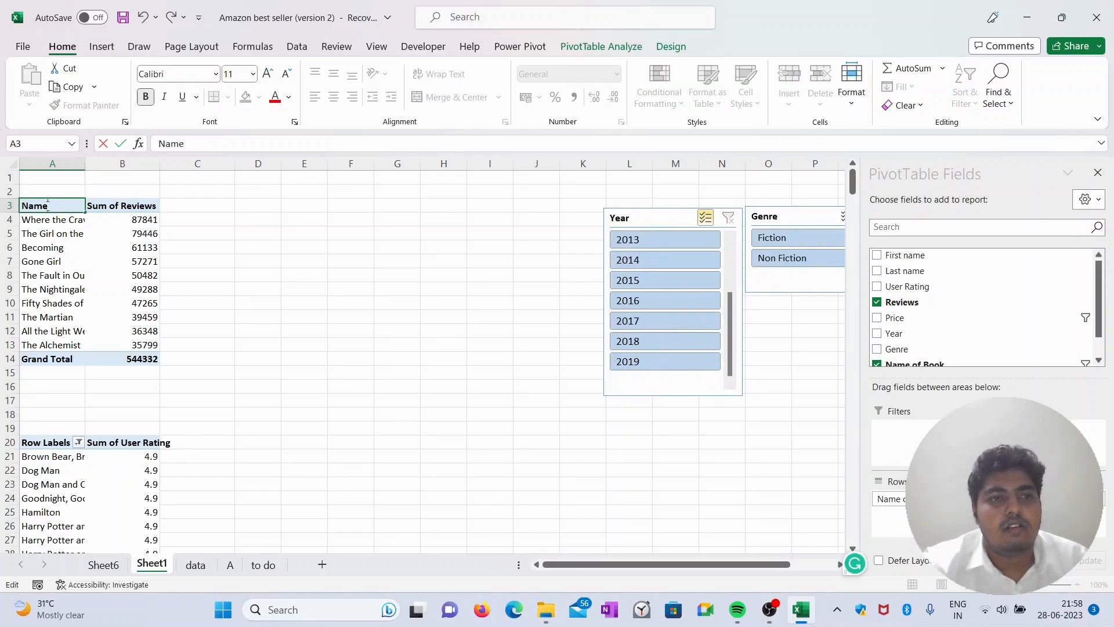
type(" of the books")
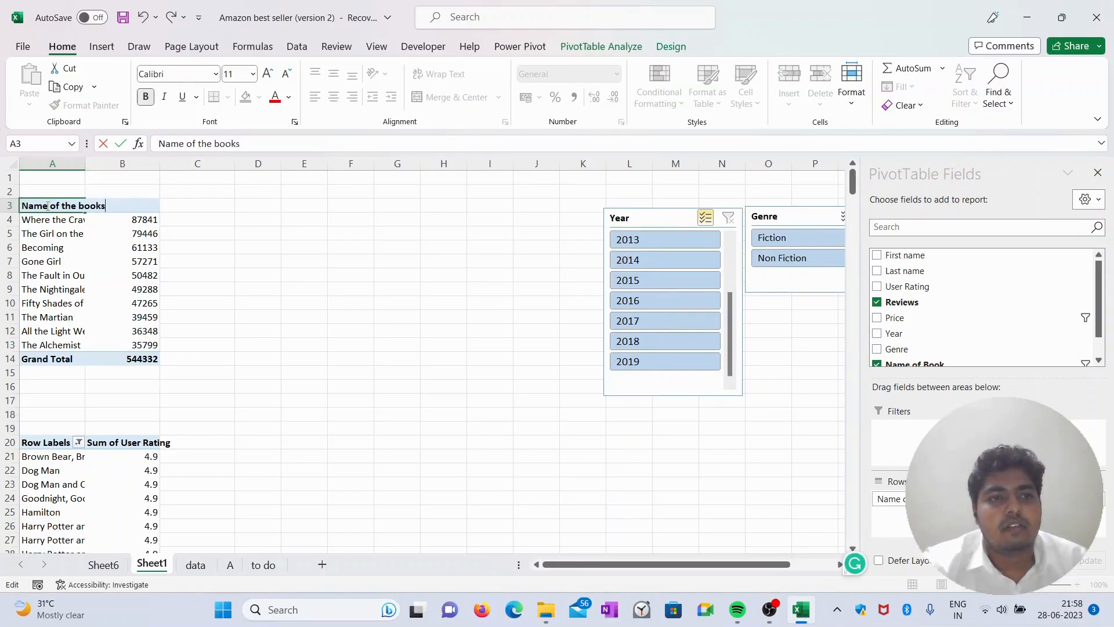
left_click(254, 256)
Step: Rename the row label header in A20 of the user rating PivotTable as "Name of the books"
scroll(168, 350, "down", 1)
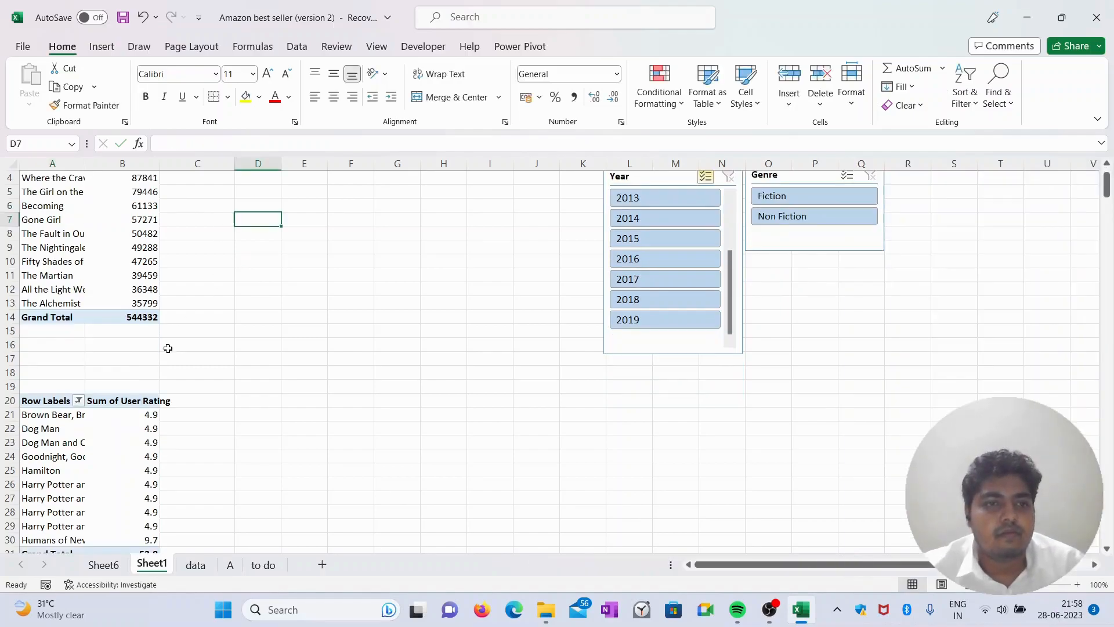
double_click(50, 400)
triple_click(50, 400)
type("Neame of the books")
left_click(348, 414)
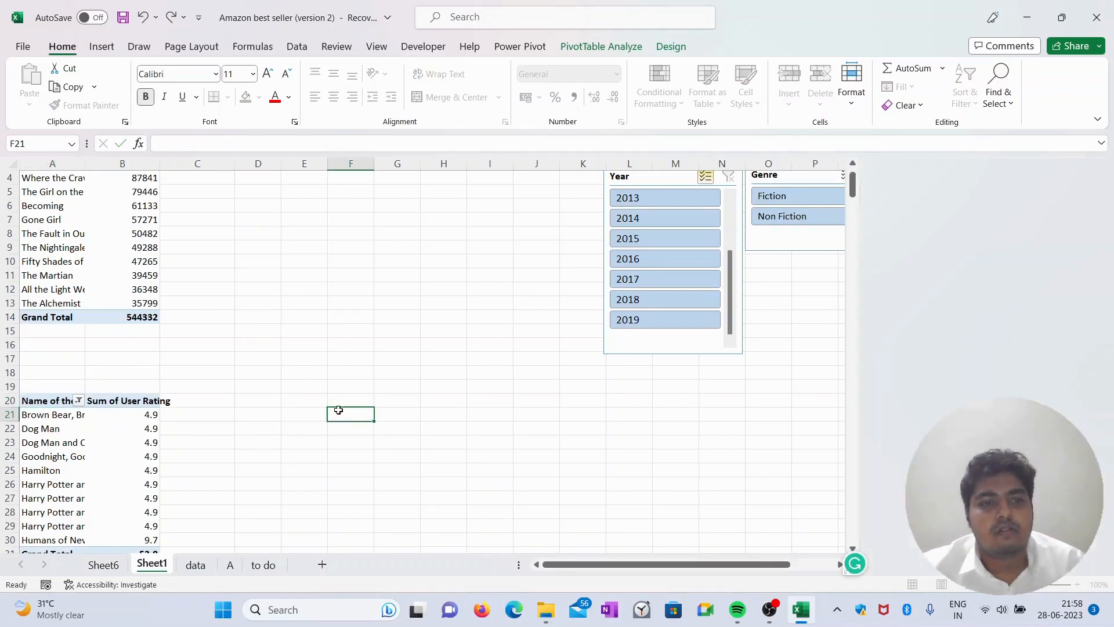
Step: Rename the row label header in A35 of the author PivotTable as "Last Name"
scroll(306, 423, "down", 5)
left_click(55, 401)
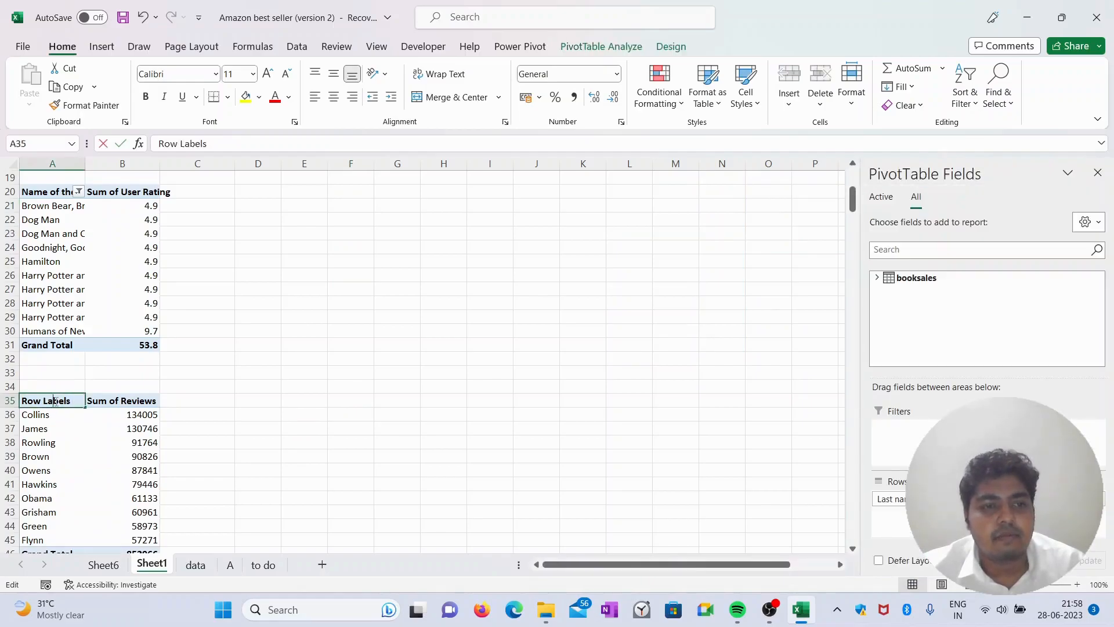
double_click(64, 401)
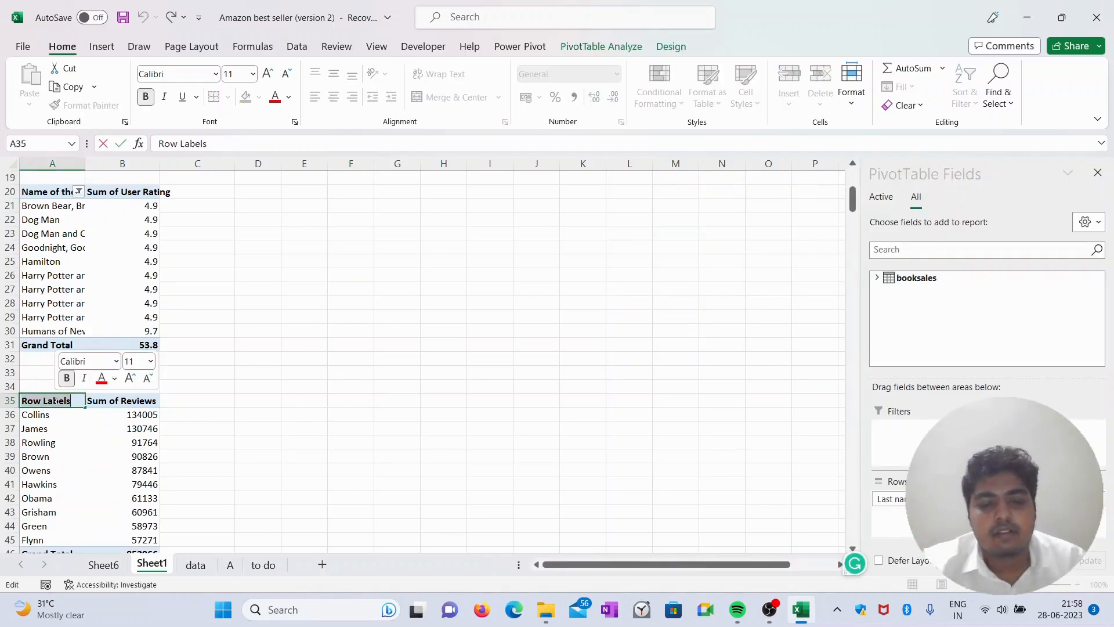
type("Autheor")
key("BackSpace")
key("BackSpace")
key("BackSpace")
key("BackSpace")
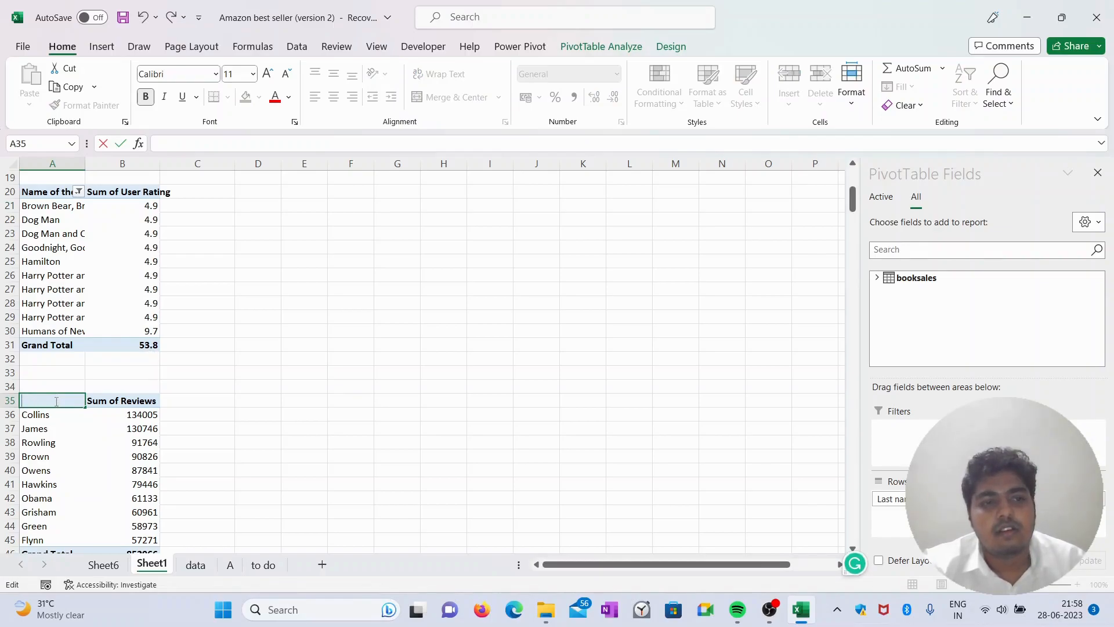
type("Last Name")
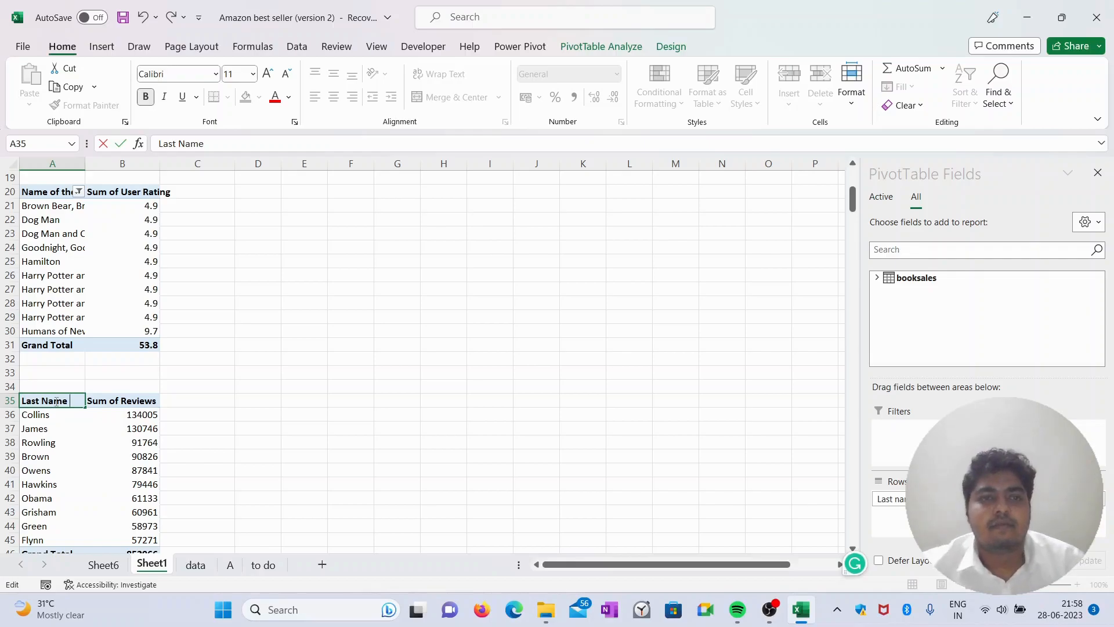
left_click(276, 358)
Step: Insert a bar PivotChart from the book reviews PivotTable at A3 and place it beside the table
scroll(323, 505, "up", 6)
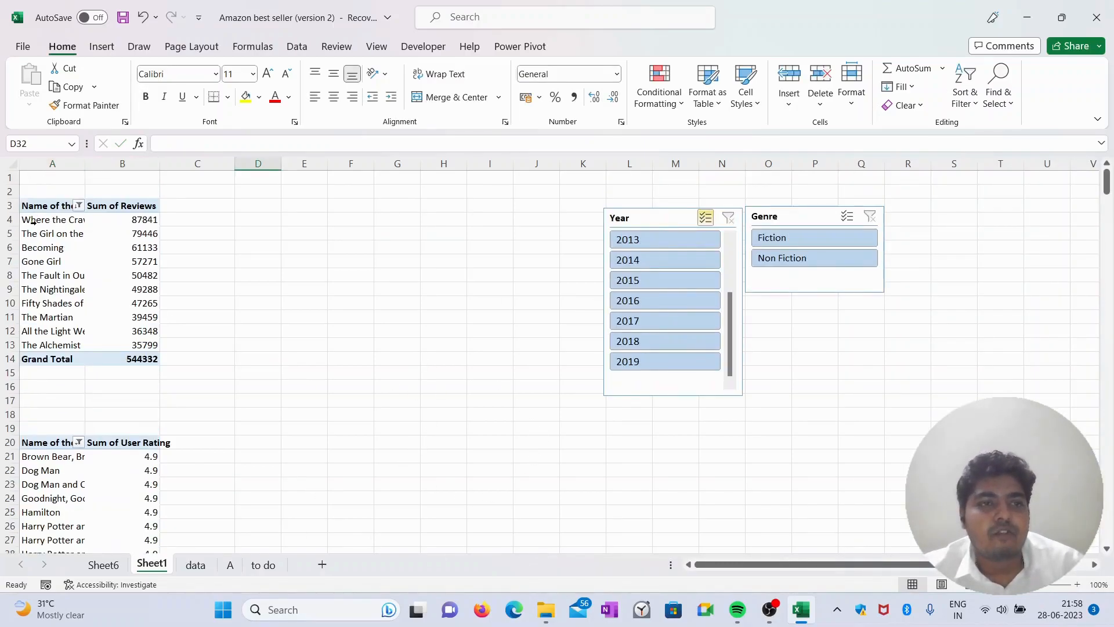
left_click_drag(40, 206, 124, 359)
left_click(66, 264)
left_click(99, 50)
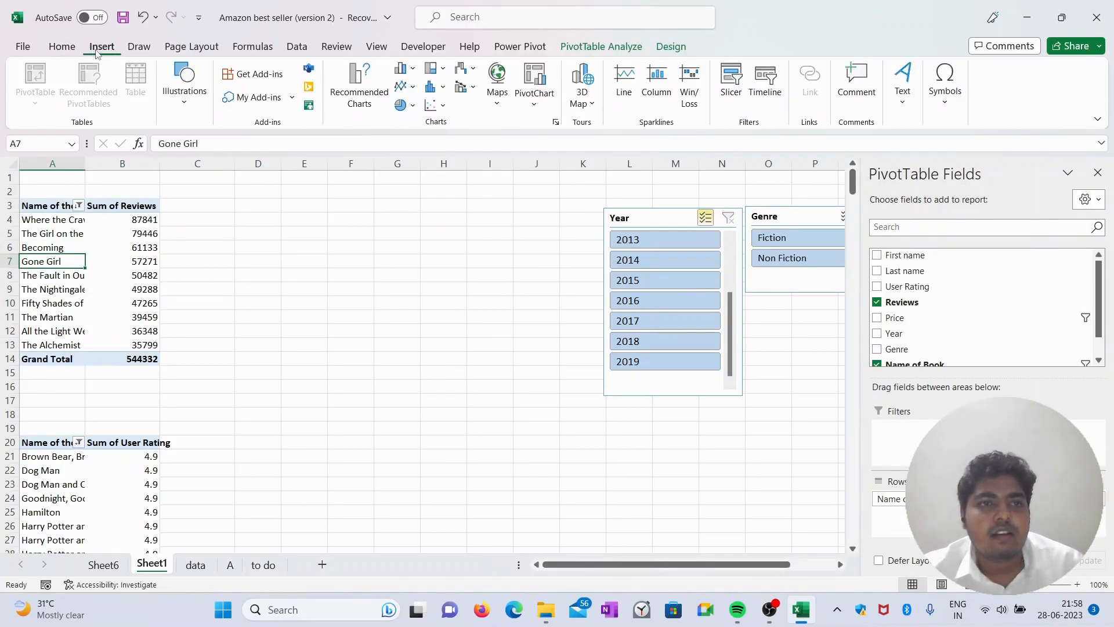
left_click(378, 88)
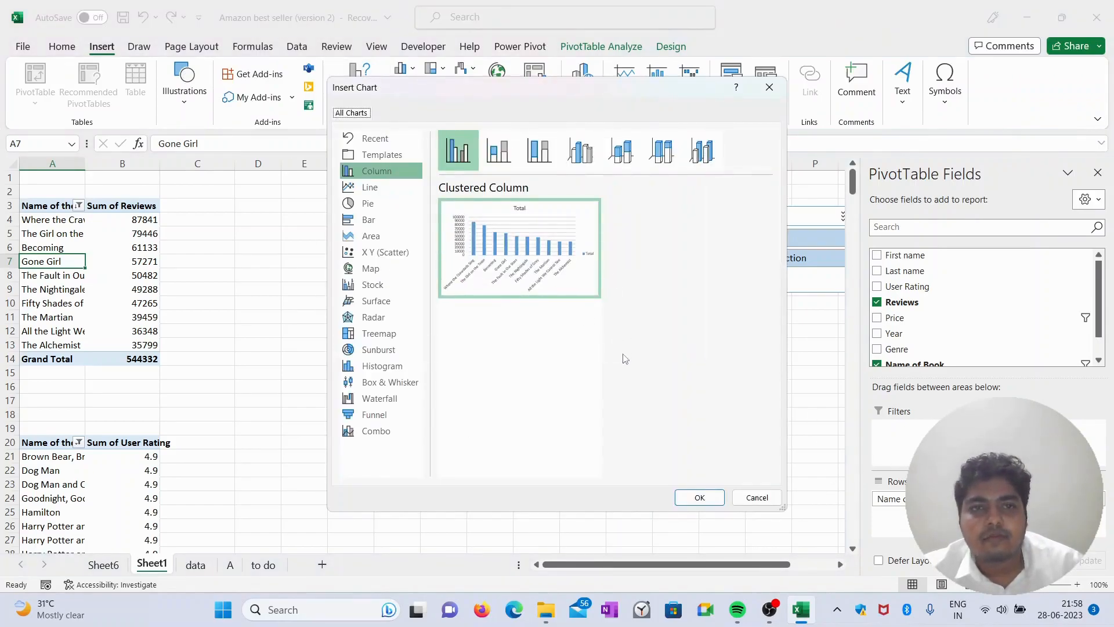
left_click(364, 118)
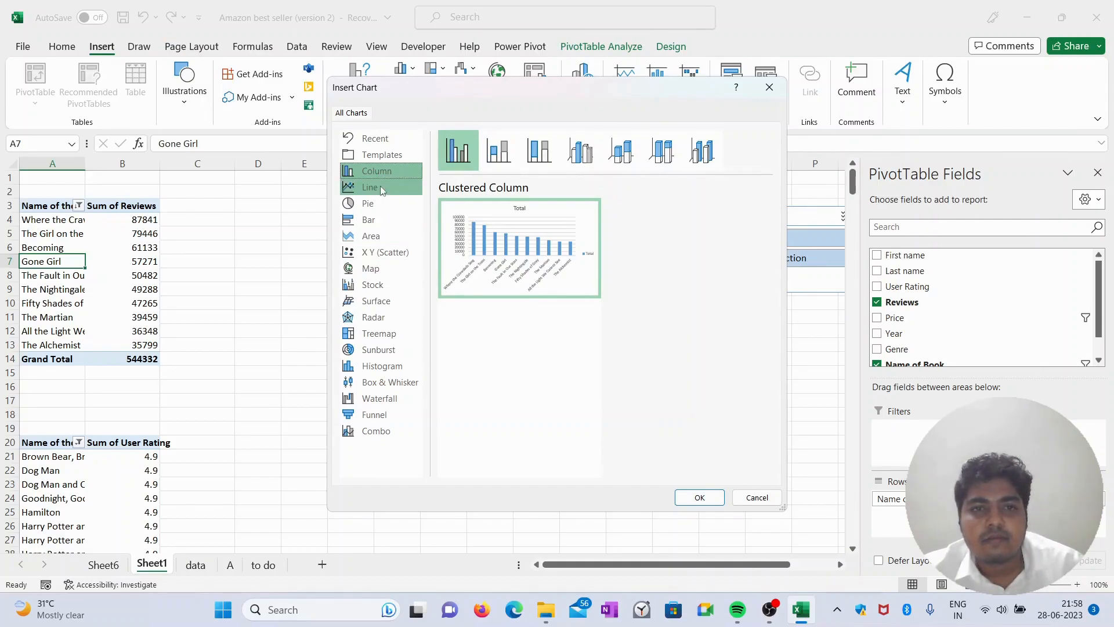
left_click(374, 219)
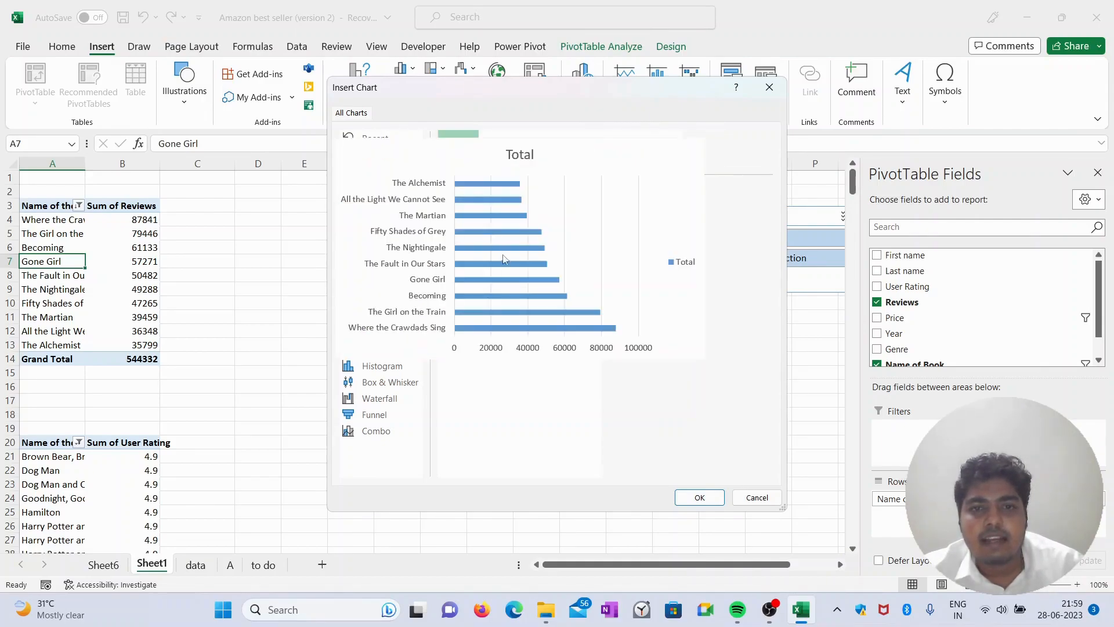
left_click(707, 500)
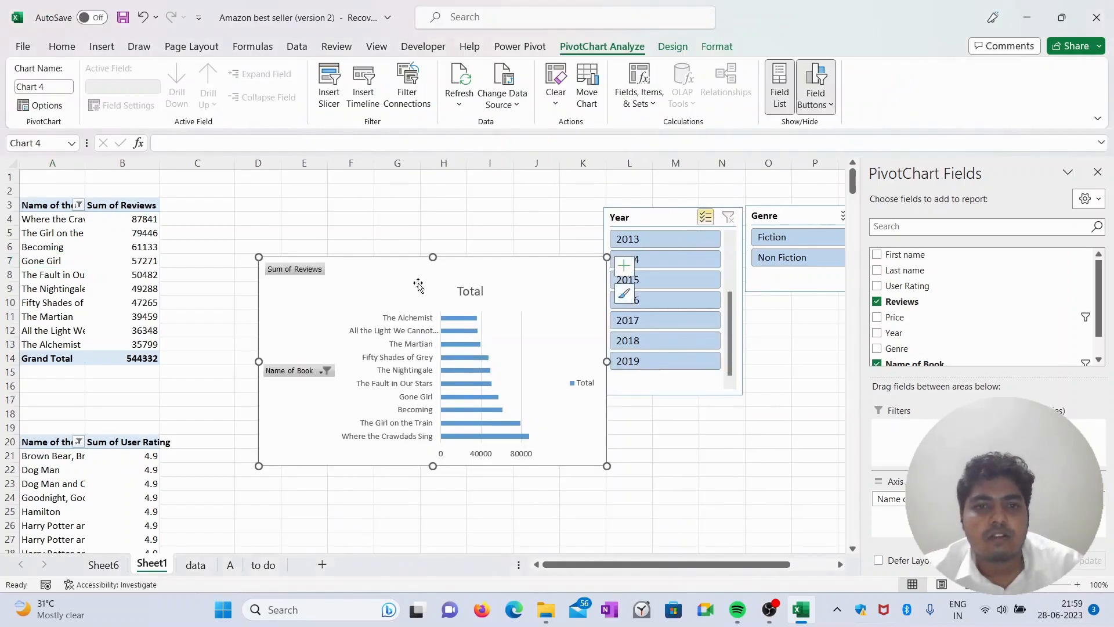
left_click_drag(426, 293, 359, 225)
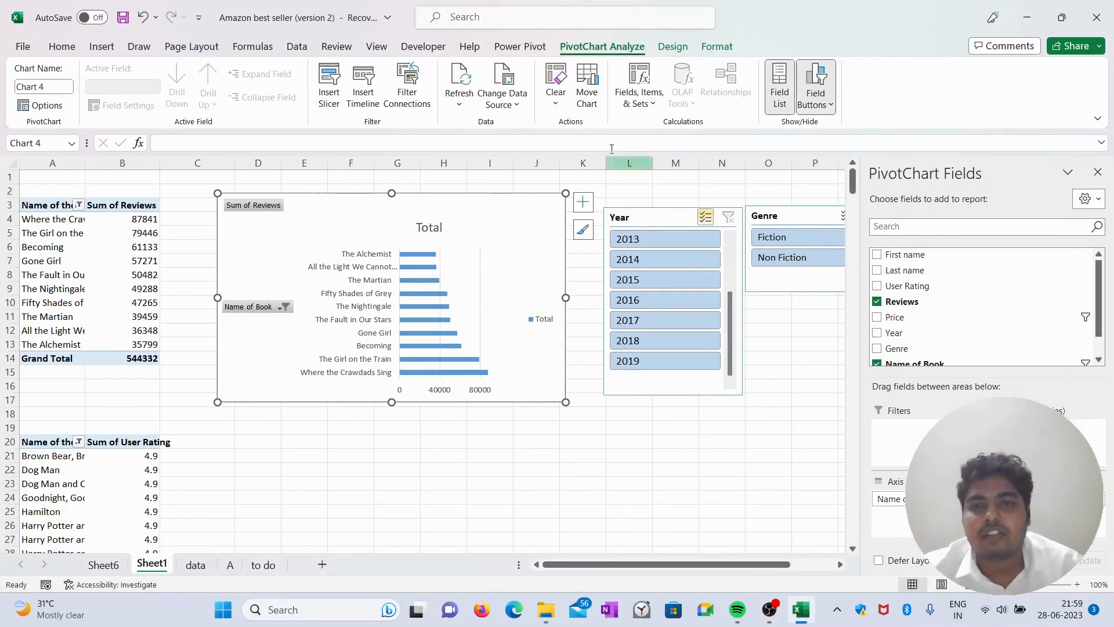
Step: Replace the bar chart's title with "Book wise Reviews"
left_click(587, 207)
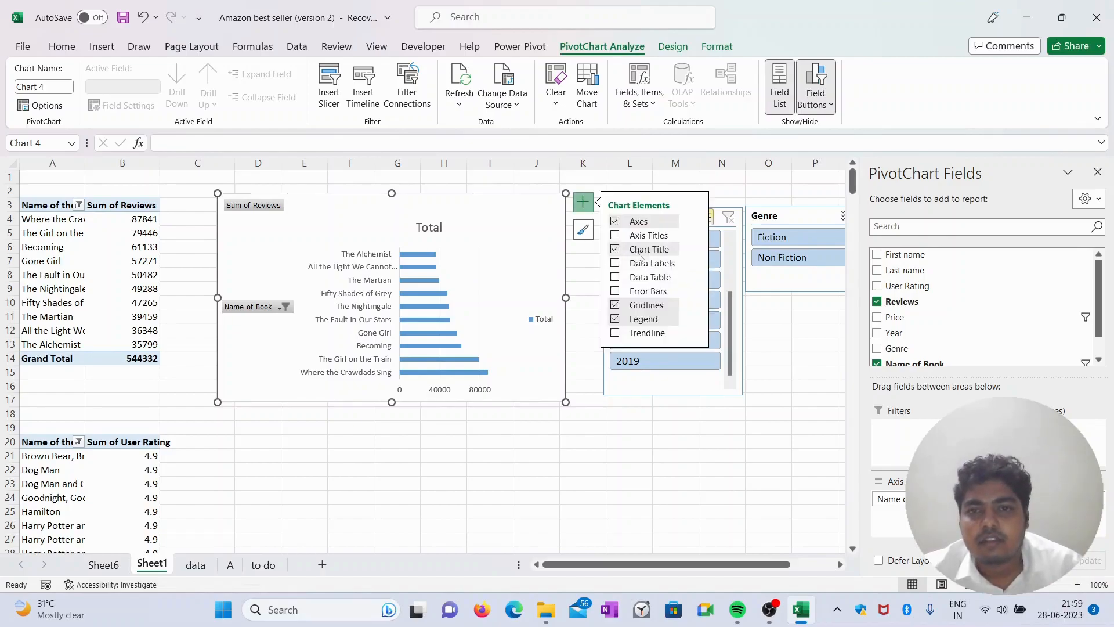
double_click(434, 229)
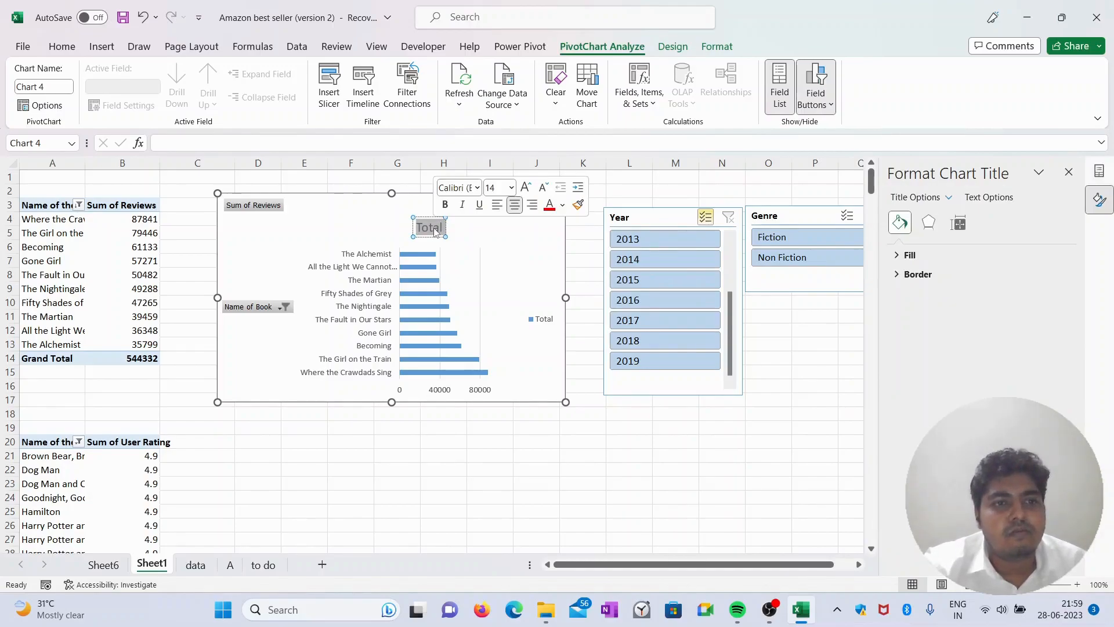
key("Delete")
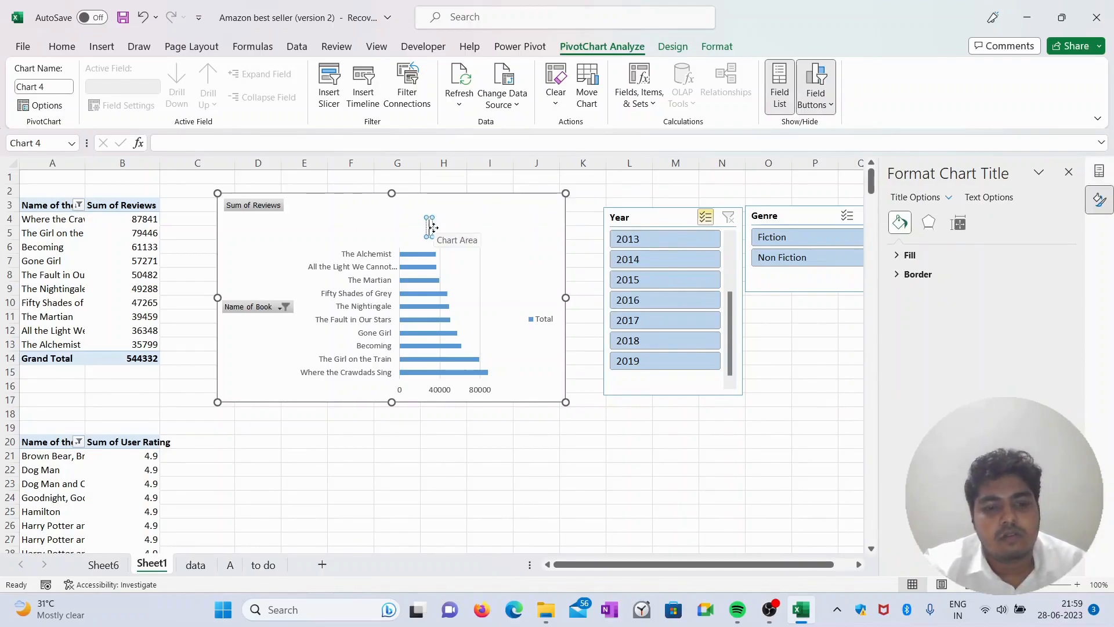
type("Book wise")
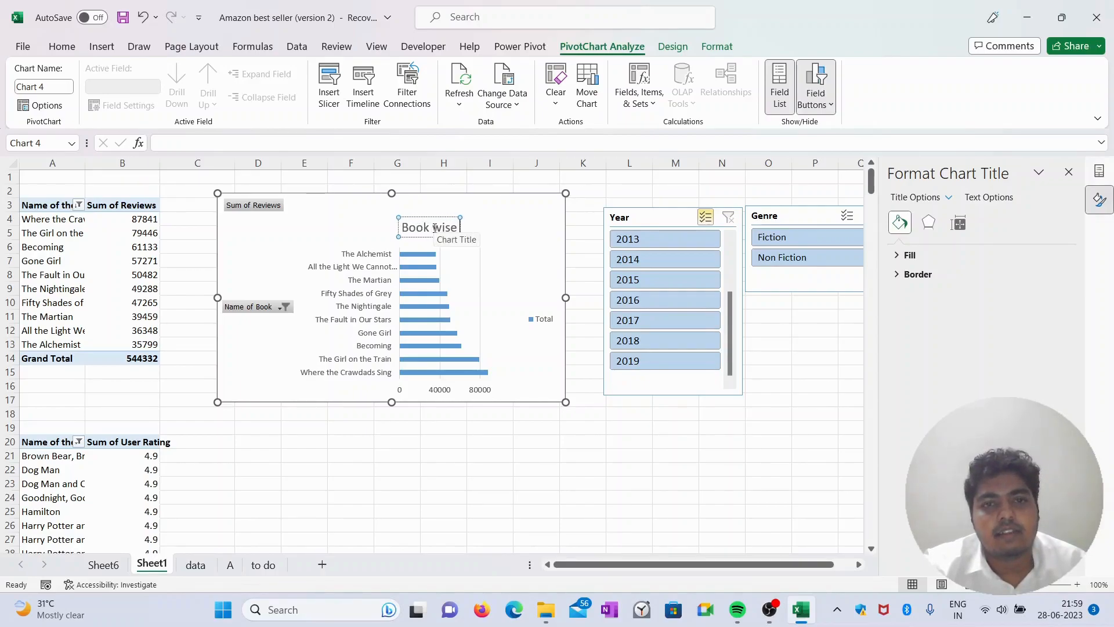
type(" R")
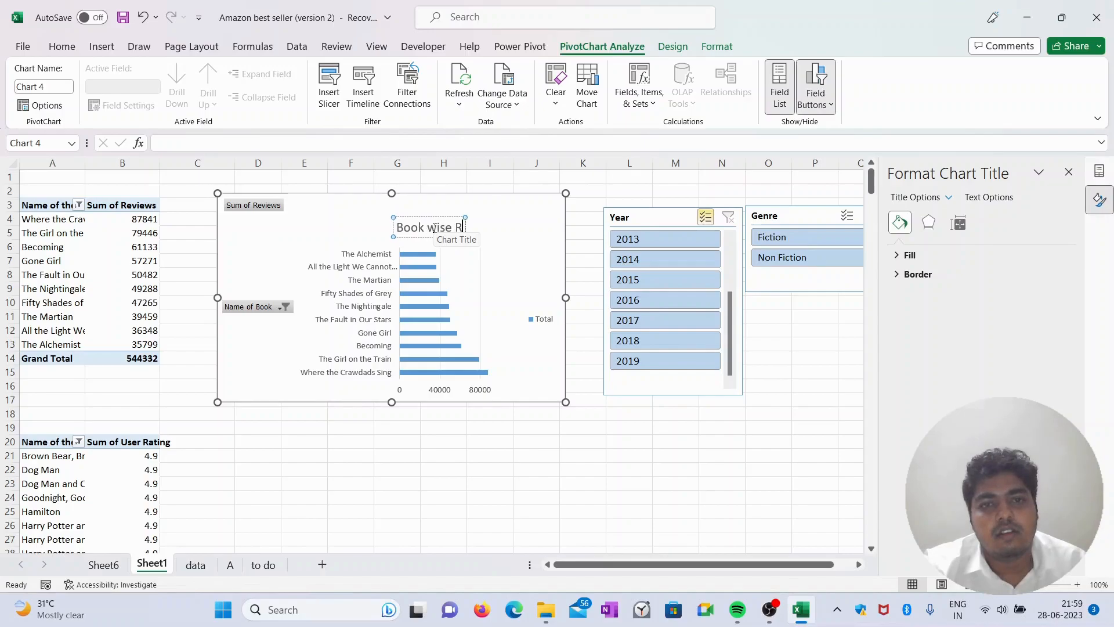
type("eviews")
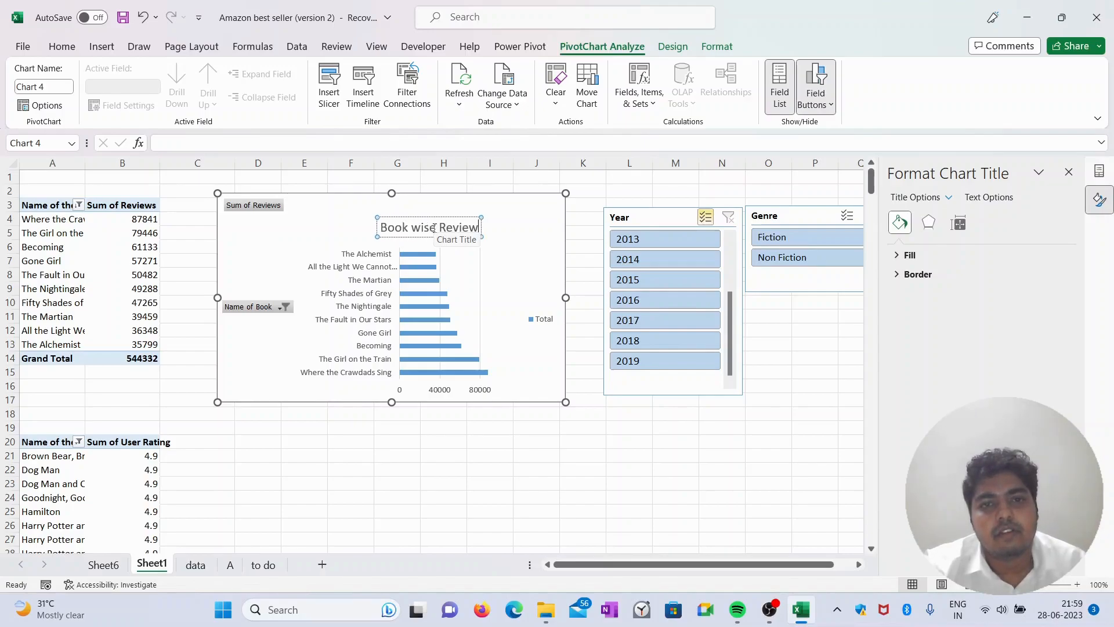
Step: Reword the bar chart's title to "Top 10 Books based on Reviews"
left_click(380, 229)
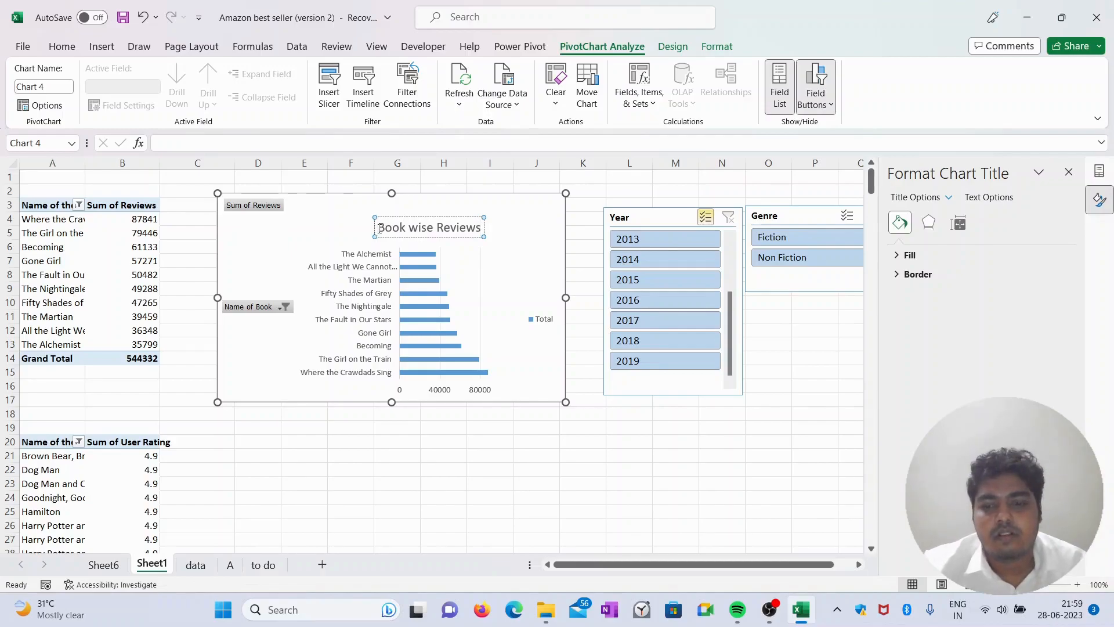
type("Top ")
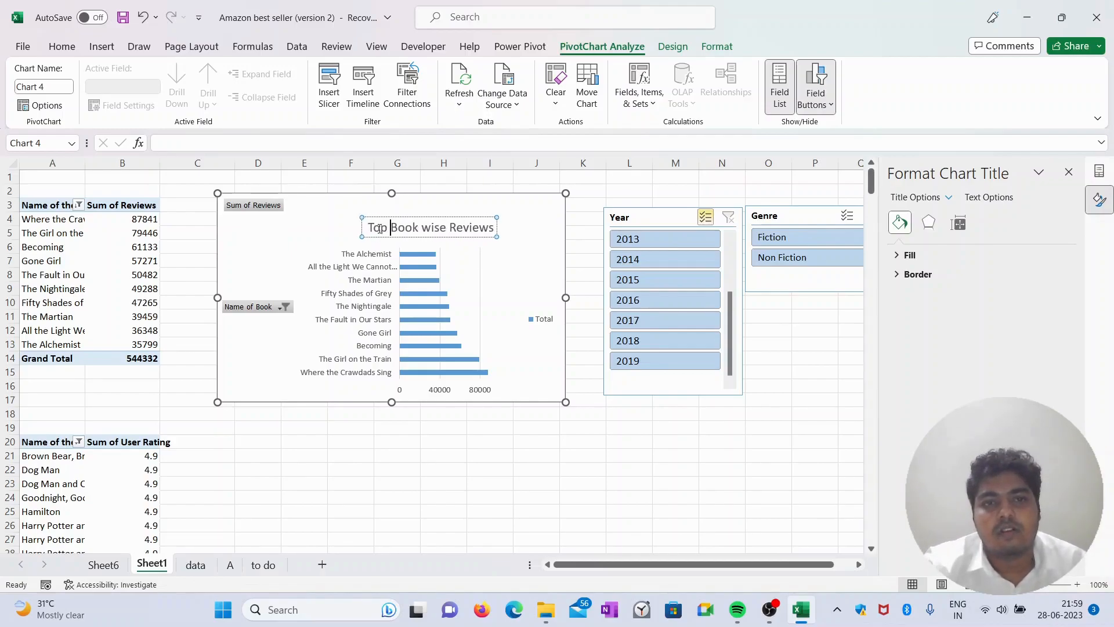
type("10")
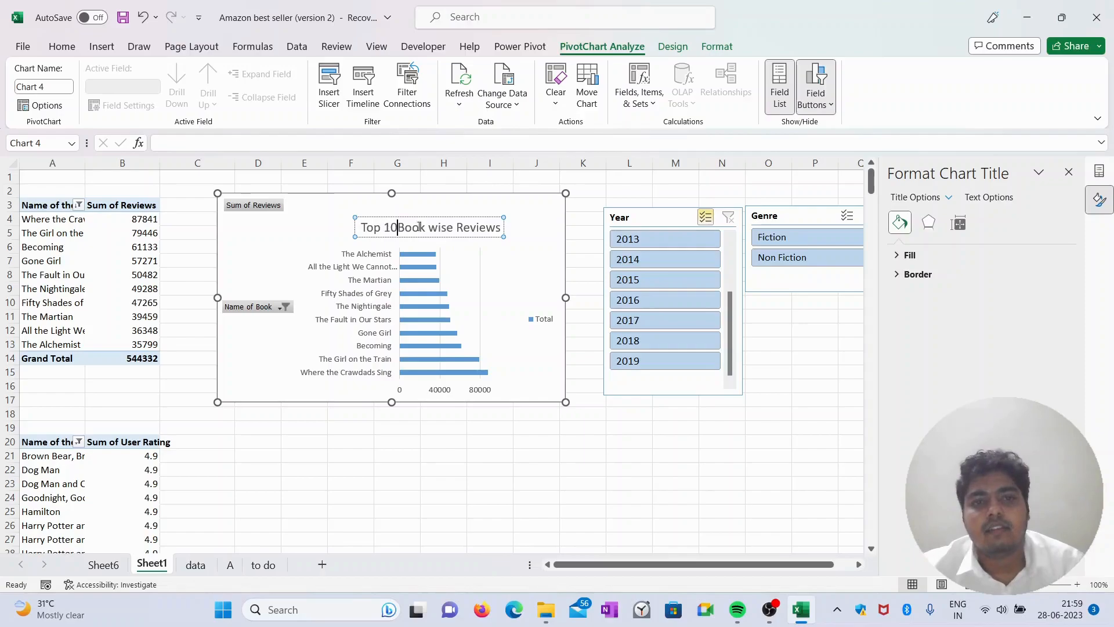
left_click(427, 228)
type("s")
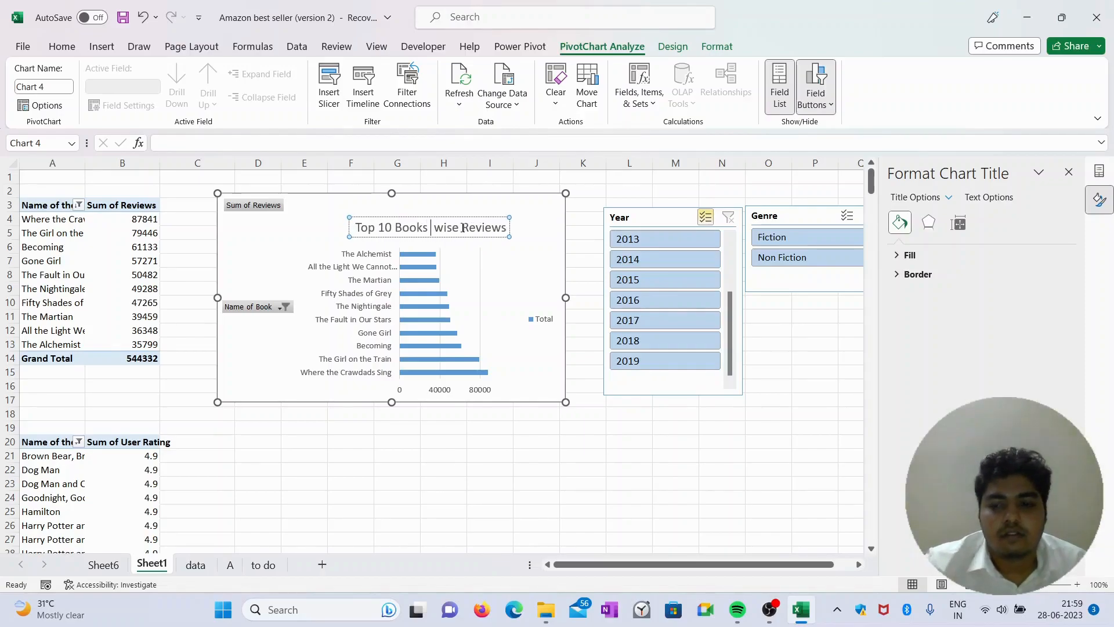
key("BackSpace")
key("BackSpace")
key("BackSpace")
key("BackSpace")
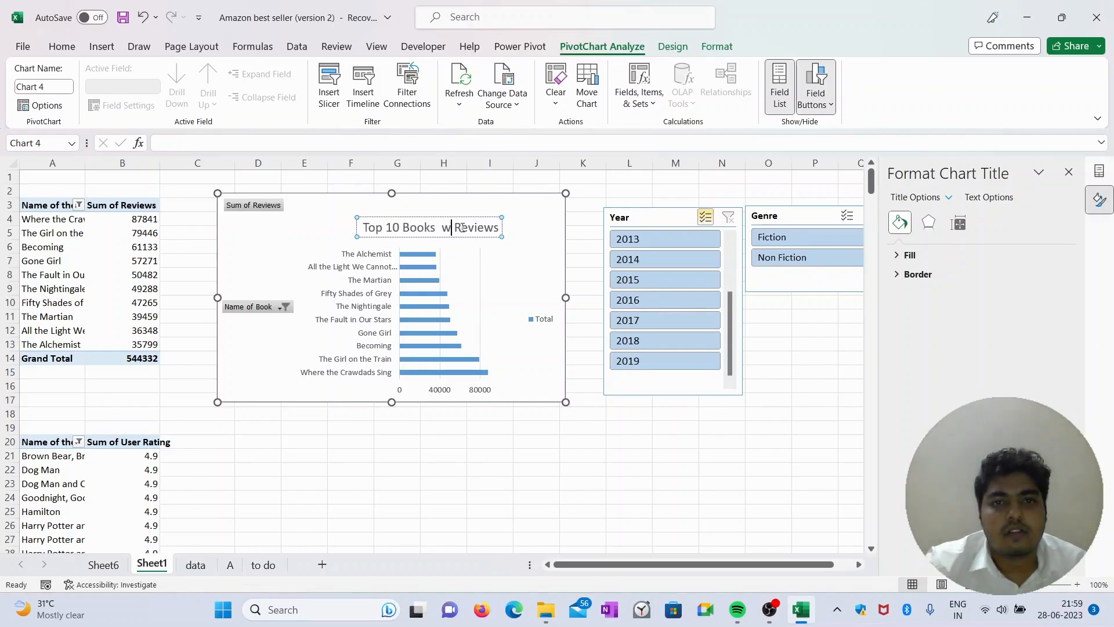
type("ba")
type("sed")
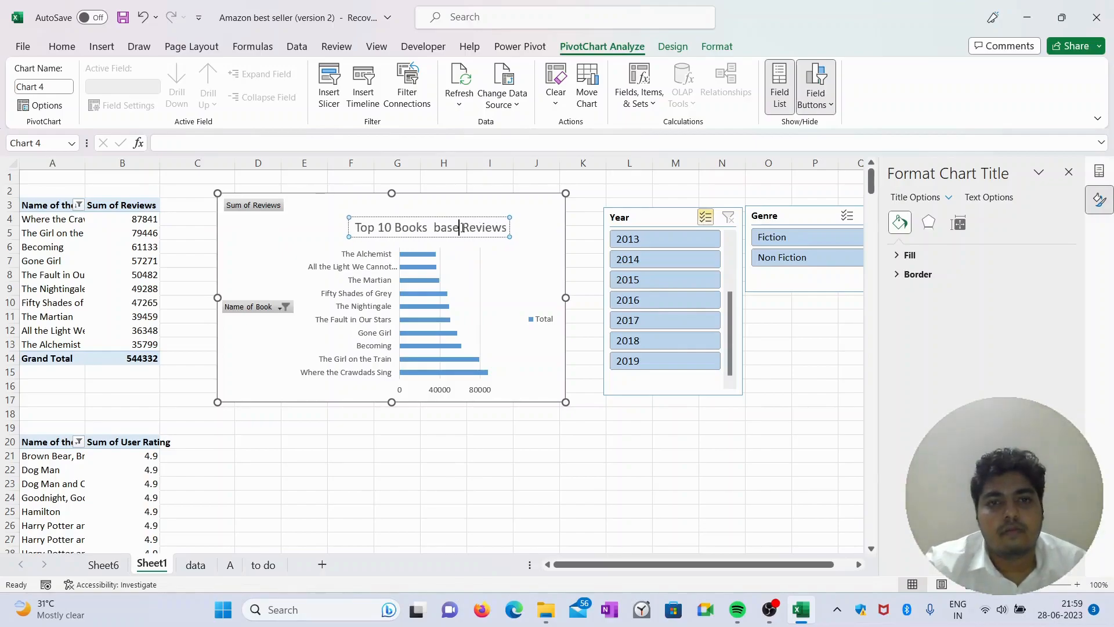
type(" on")
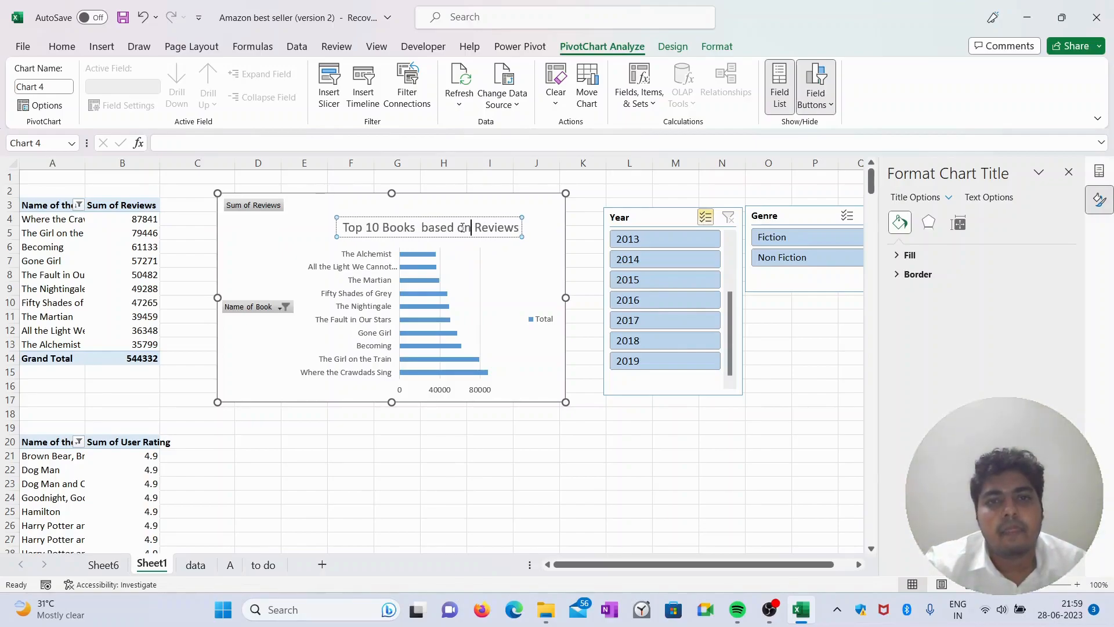
left_click(634, 437)
Step: Remove the gridlines and the legend from the bar chart
left_click(480, 259)
left_click(583, 202)
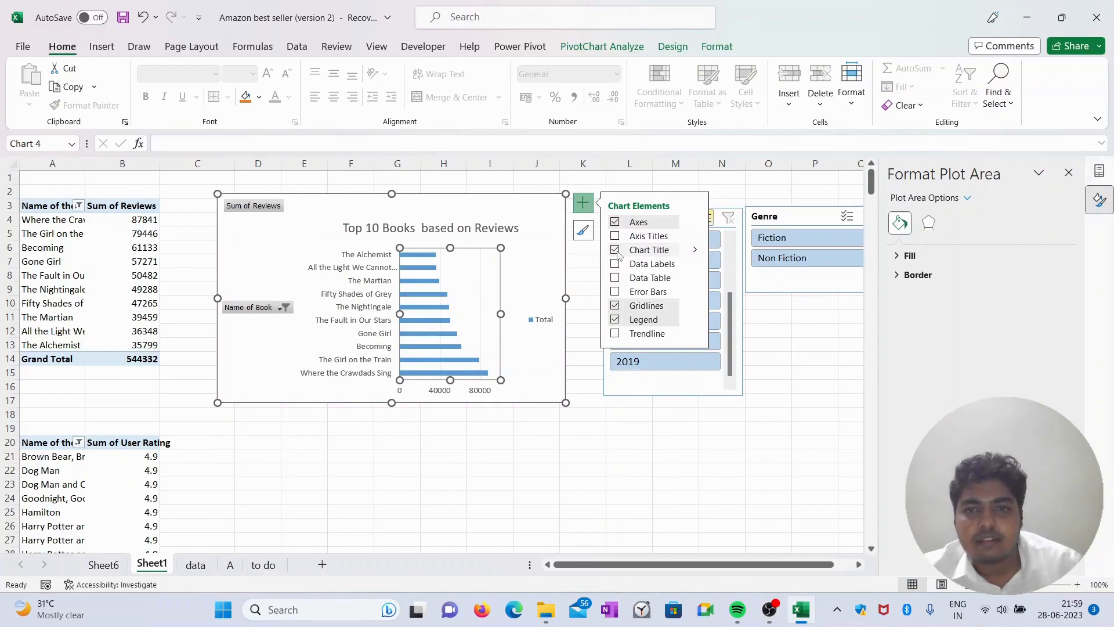
left_click(617, 307)
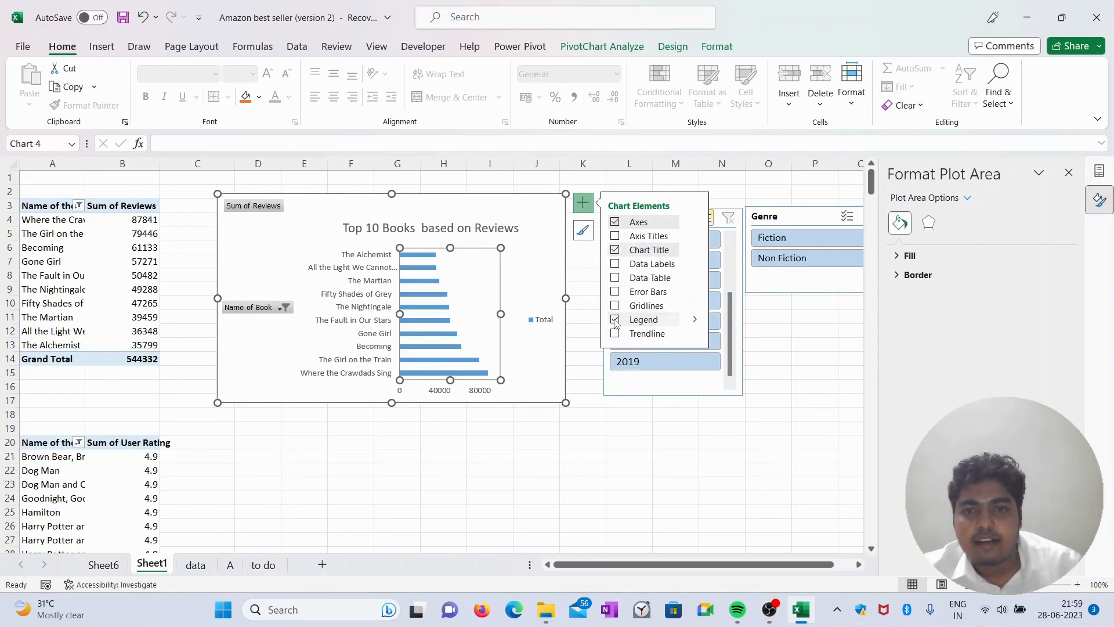
left_click(616, 319)
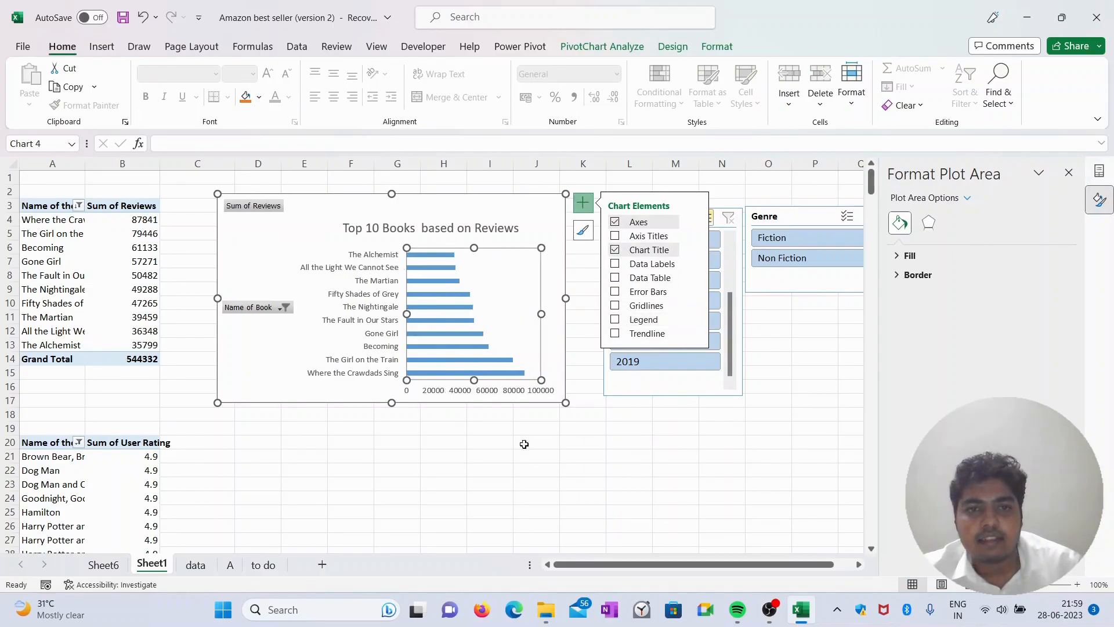
Step: Format the bar chart's chart area with no fill and no border line
left_click(270, 358)
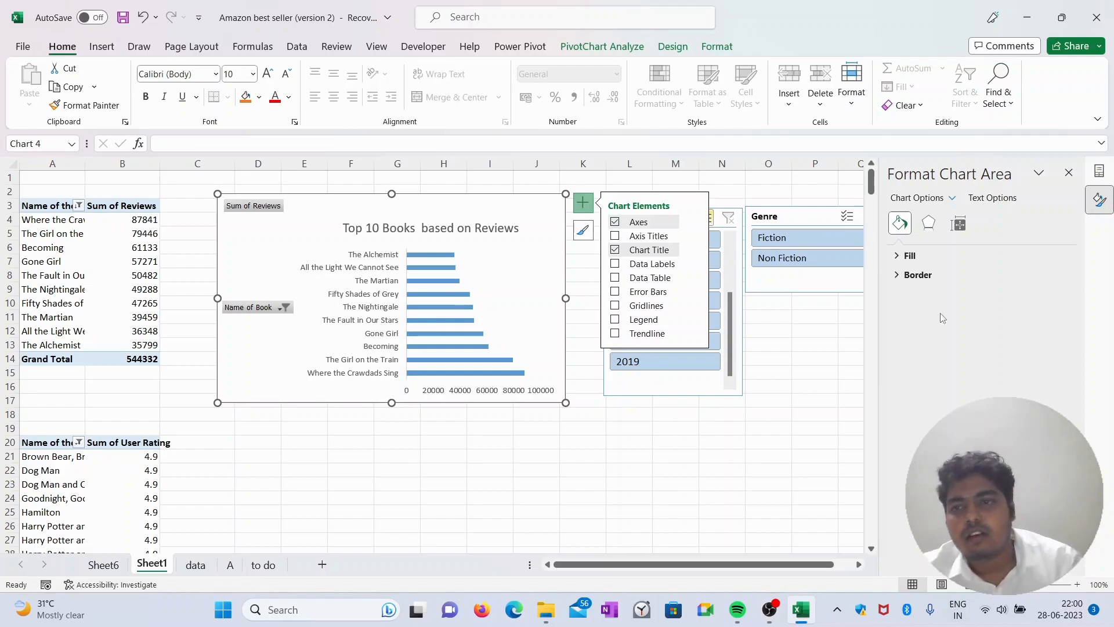
left_click(909, 256)
left_click(909, 278)
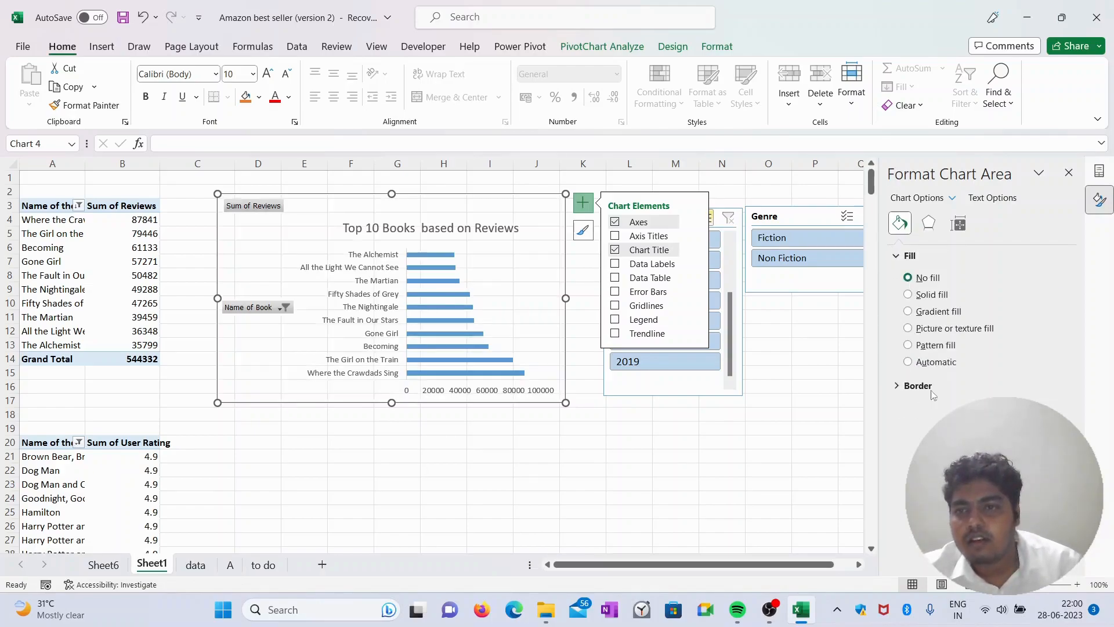
left_click(905, 386)
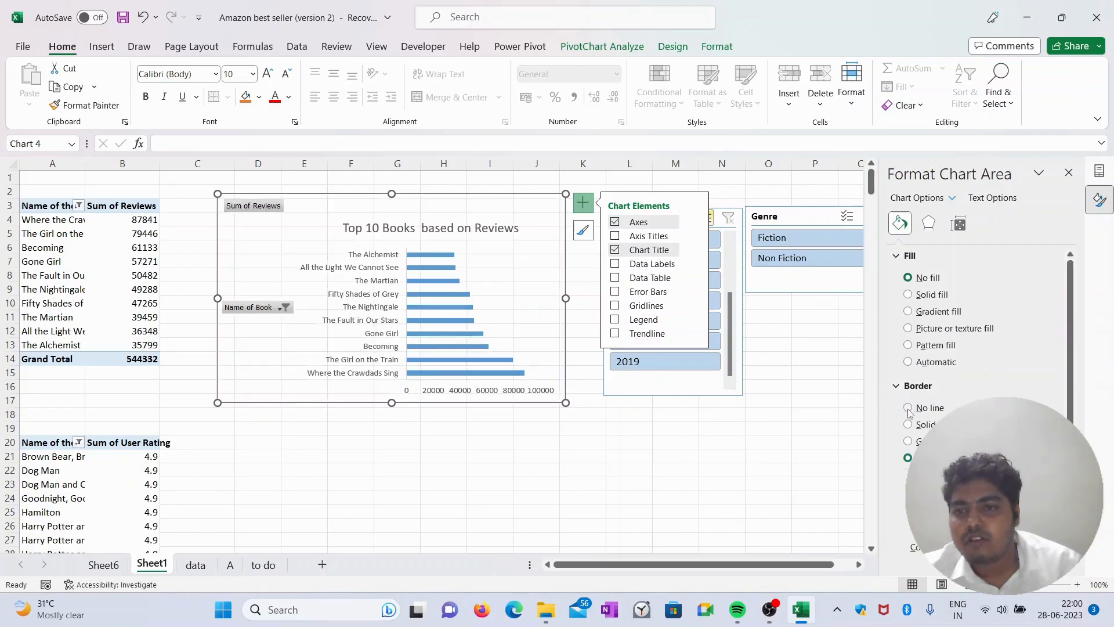
left_click(908, 409)
left_click(537, 466)
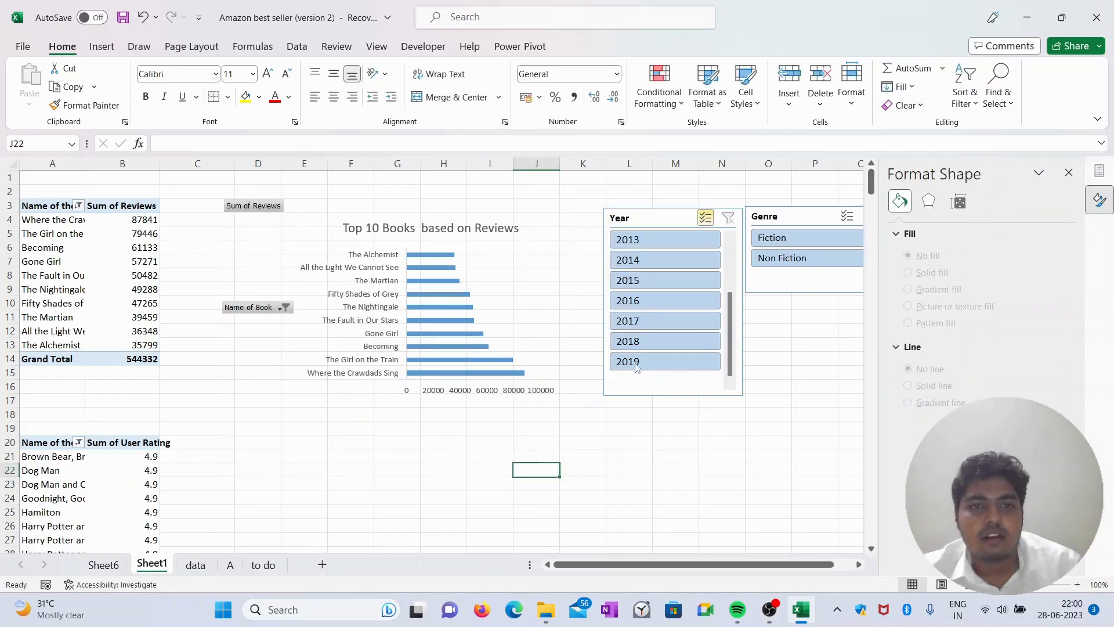
Step: Move the bar chart from Sheet1 to sheet A, over the first white rounded panel of the dashboard
left_click(507, 262)
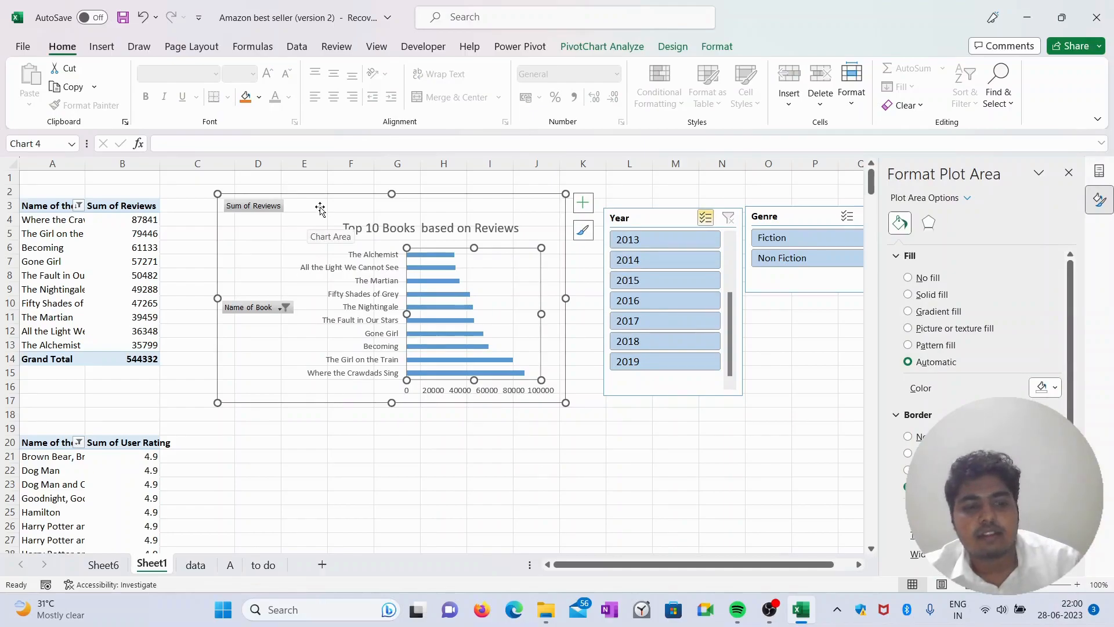
key("Delete")
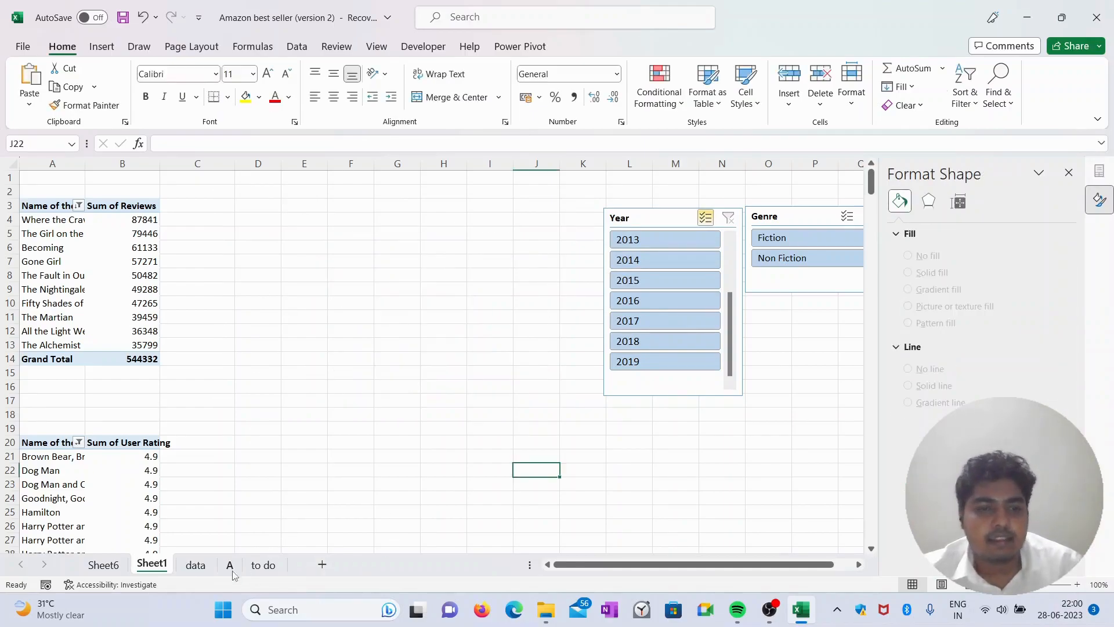
left_click(228, 566)
left_click(251, 372)
key("ctrl+v")
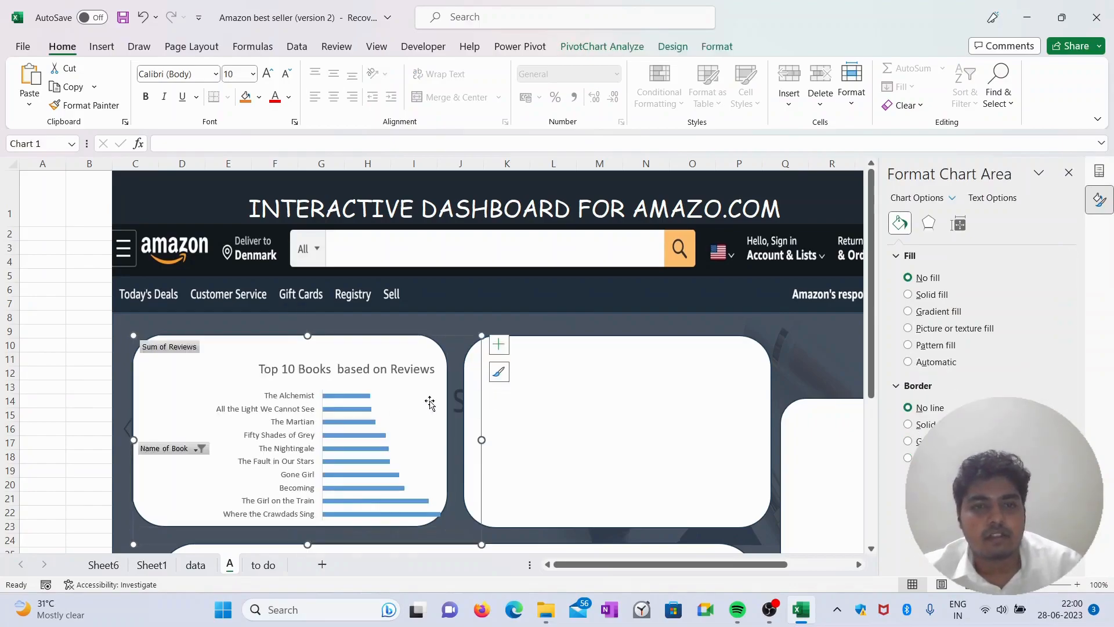
scroll(543, 444, "down", 1)
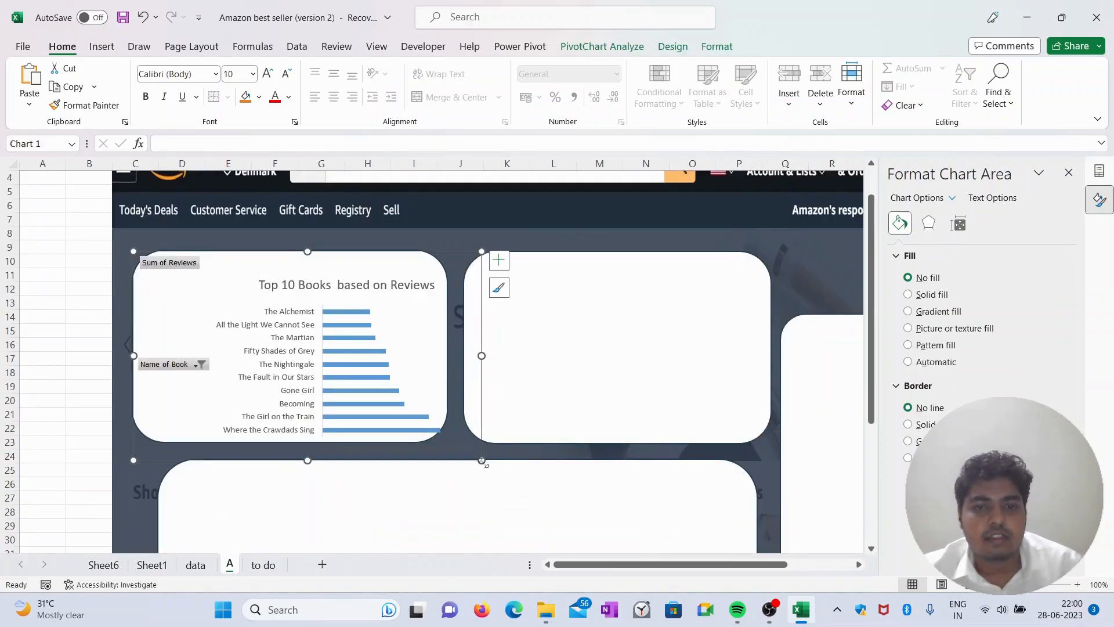
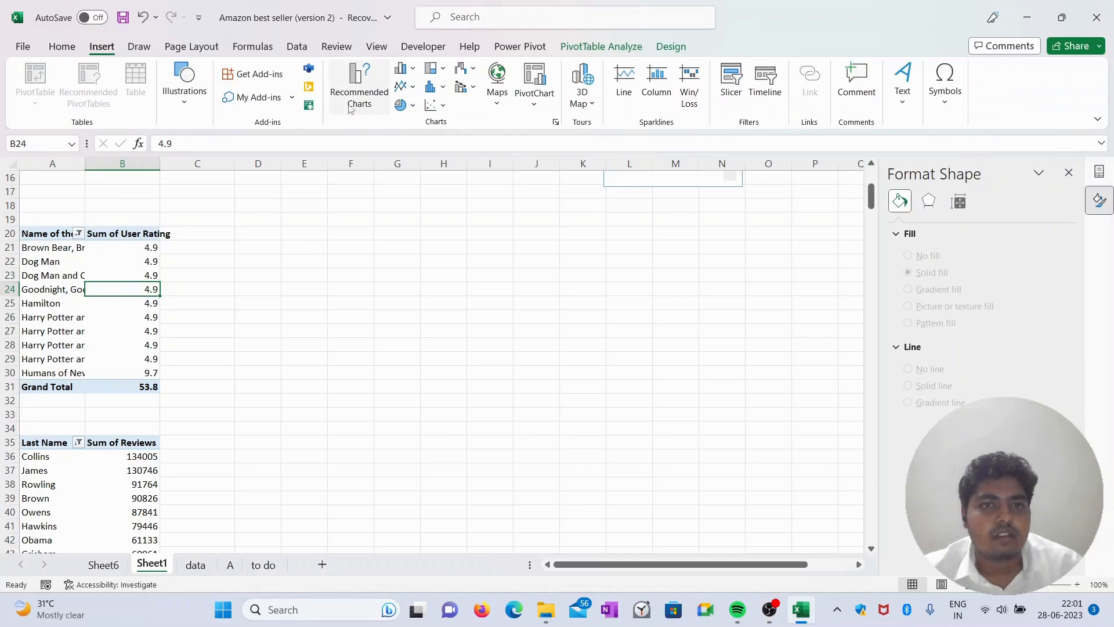
Step: Insert a 2-D line PivotChart from the author reviews PivotTable rows A36:B45 on Sheet1
left_click(365, 103)
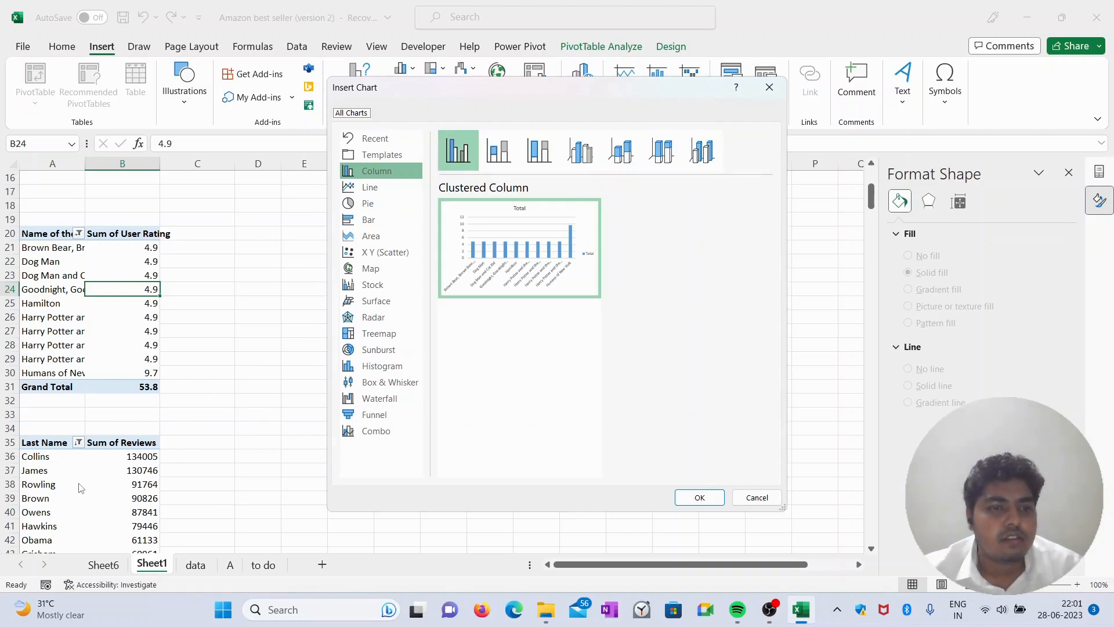
left_click(770, 87)
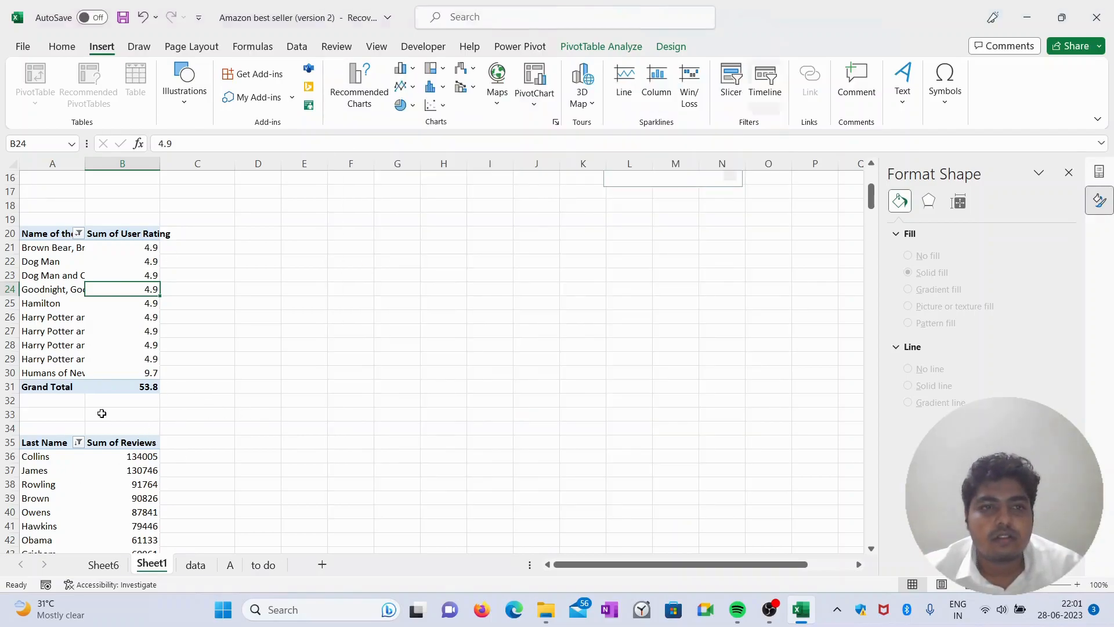
left_click(68, 474)
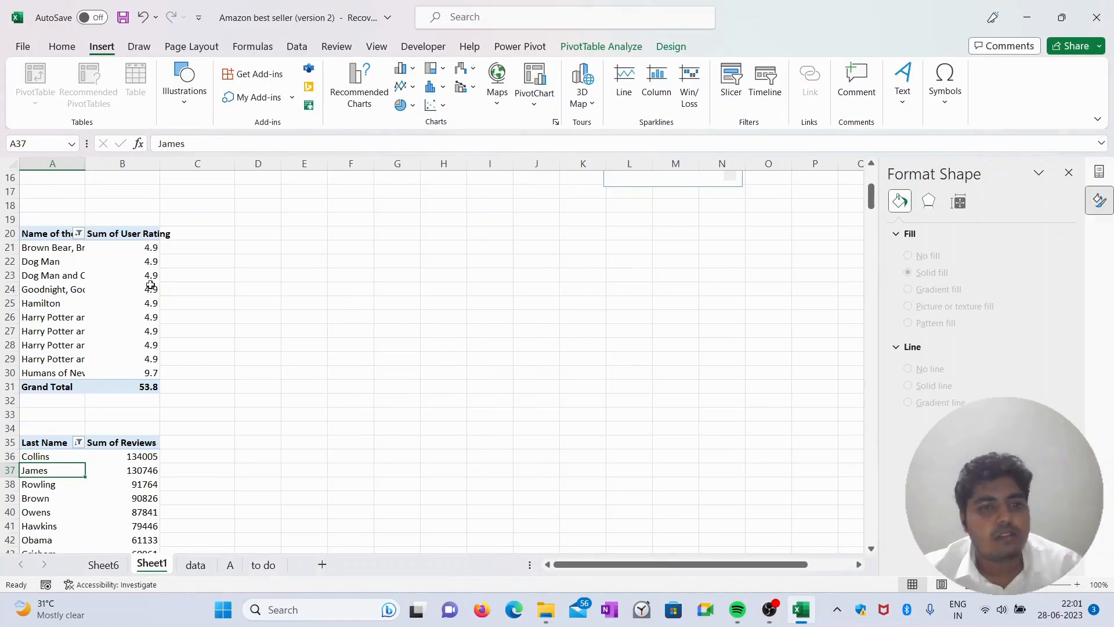
scroll(140, 471, "down", 2)
left_click(52, 448)
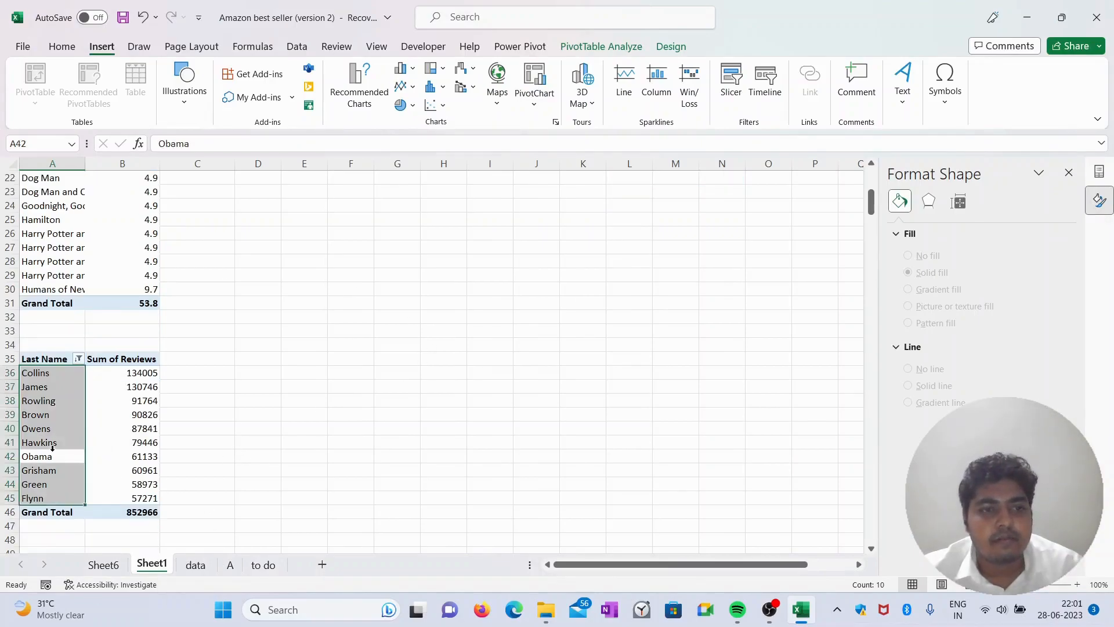
left_click_drag(26, 373, 138, 509)
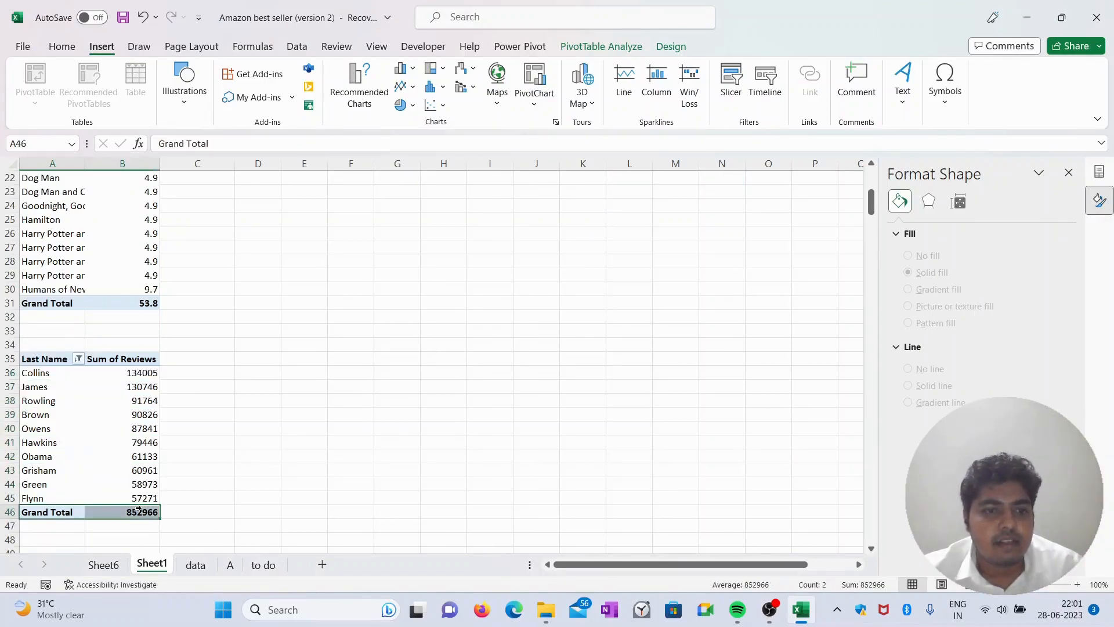
left_click_drag(50, 375, 139, 498)
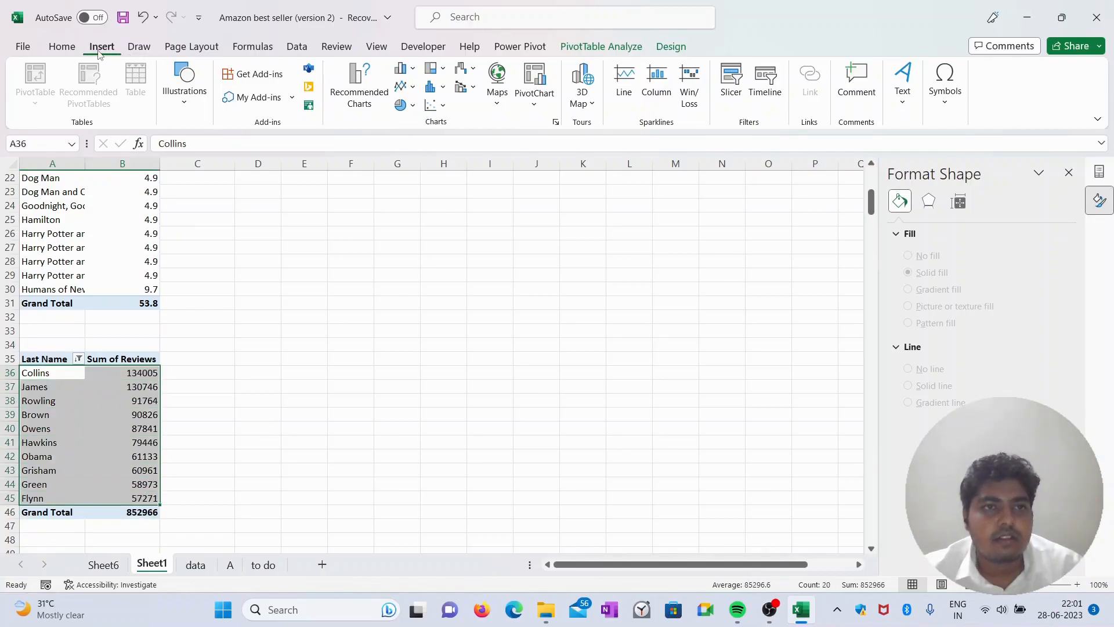
left_click(412, 89)
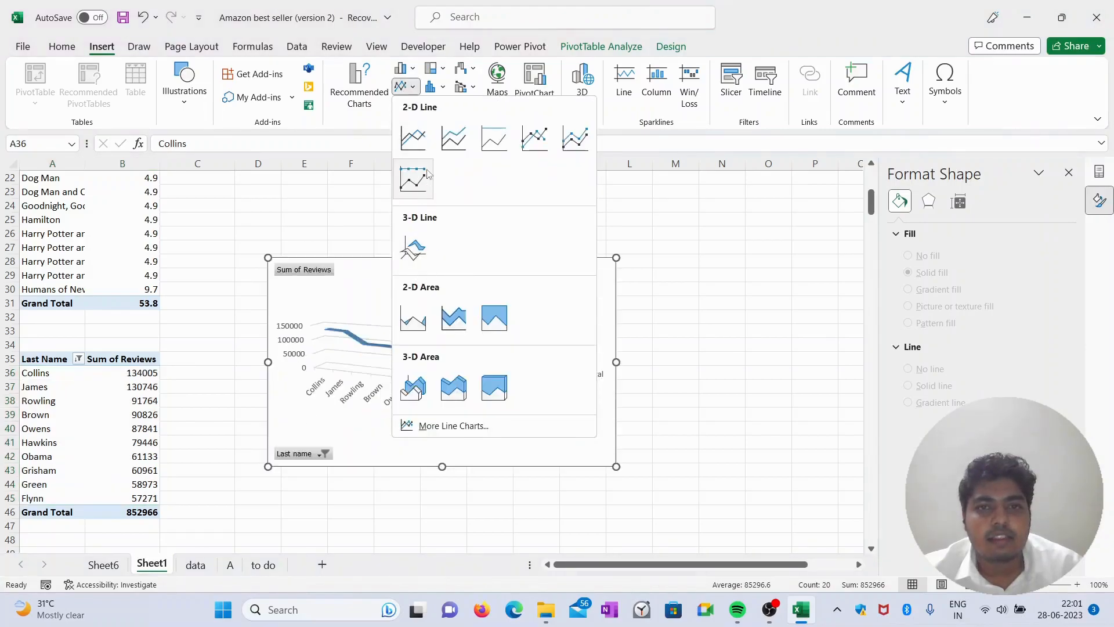
left_click(423, 145)
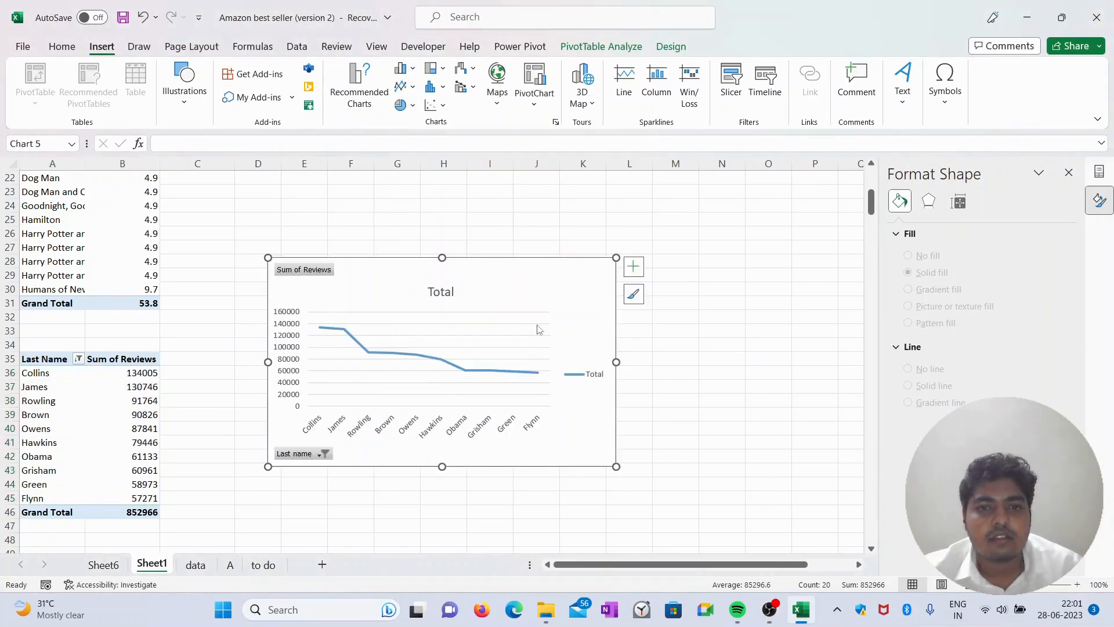
Step: Remove the line chart's gridlines and legend, and give its chart area no fill and no border line
left_click(530, 304)
left_click(635, 266)
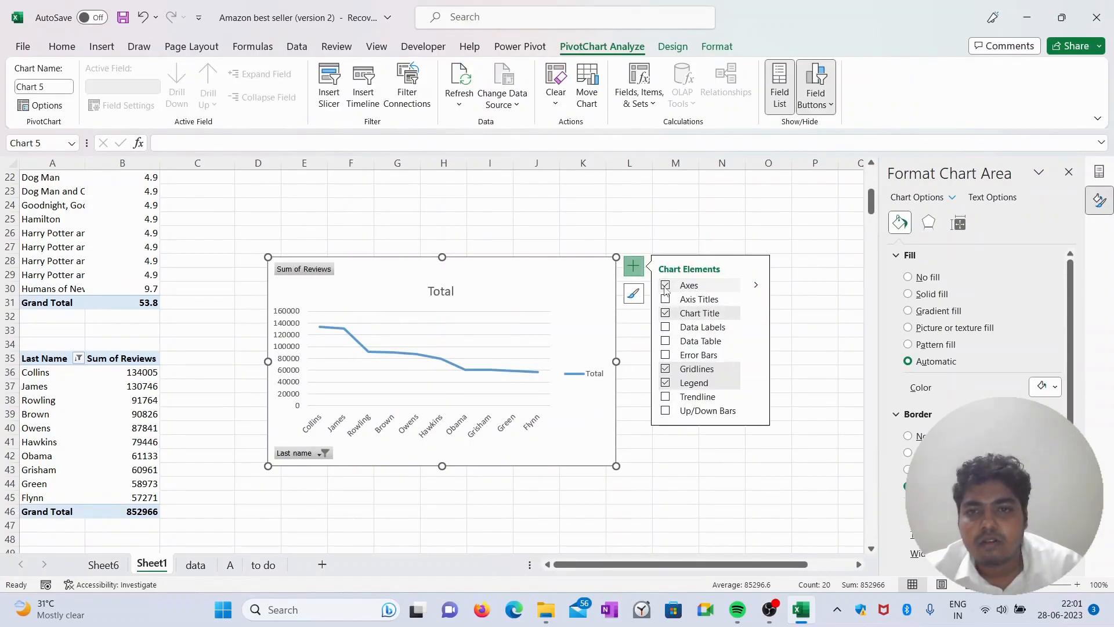
left_click(666, 289)
left_click(666, 286)
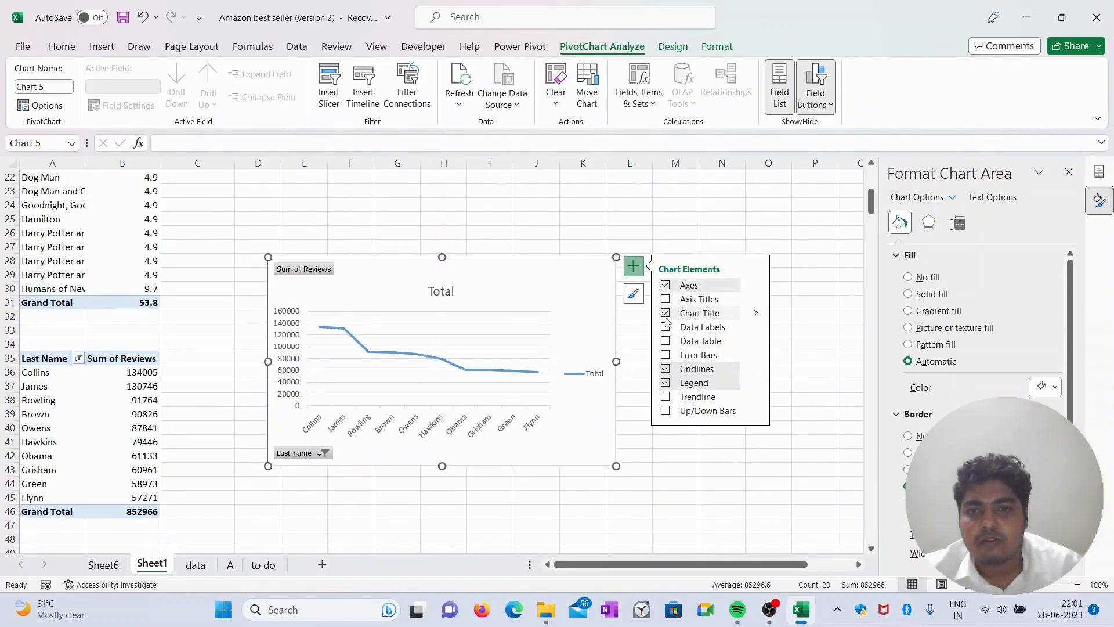
left_click(666, 371)
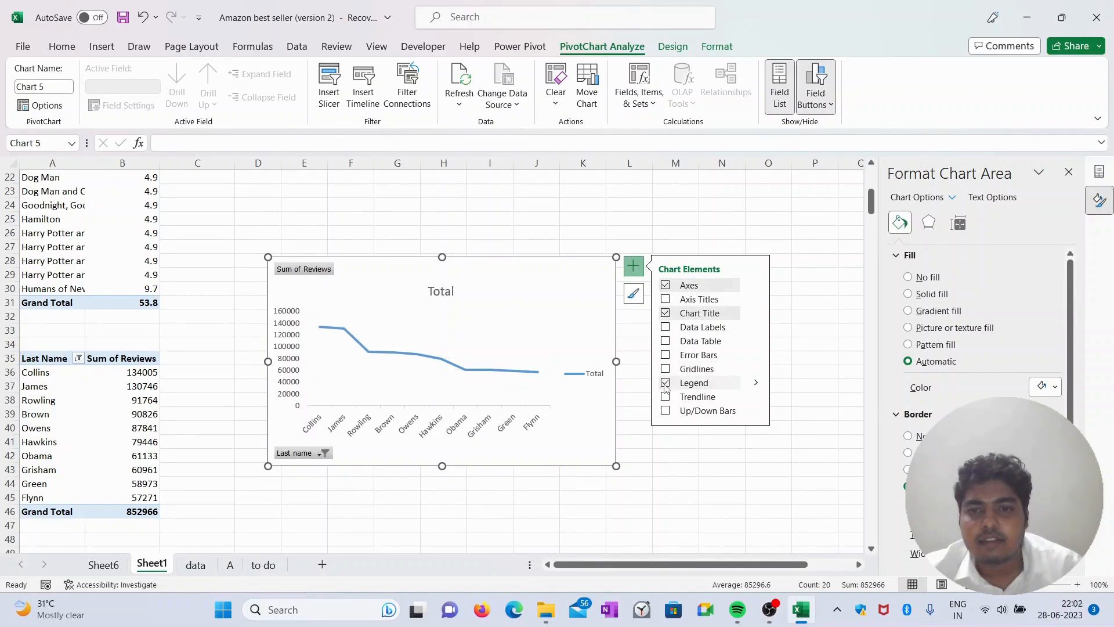
left_click(666, 384)
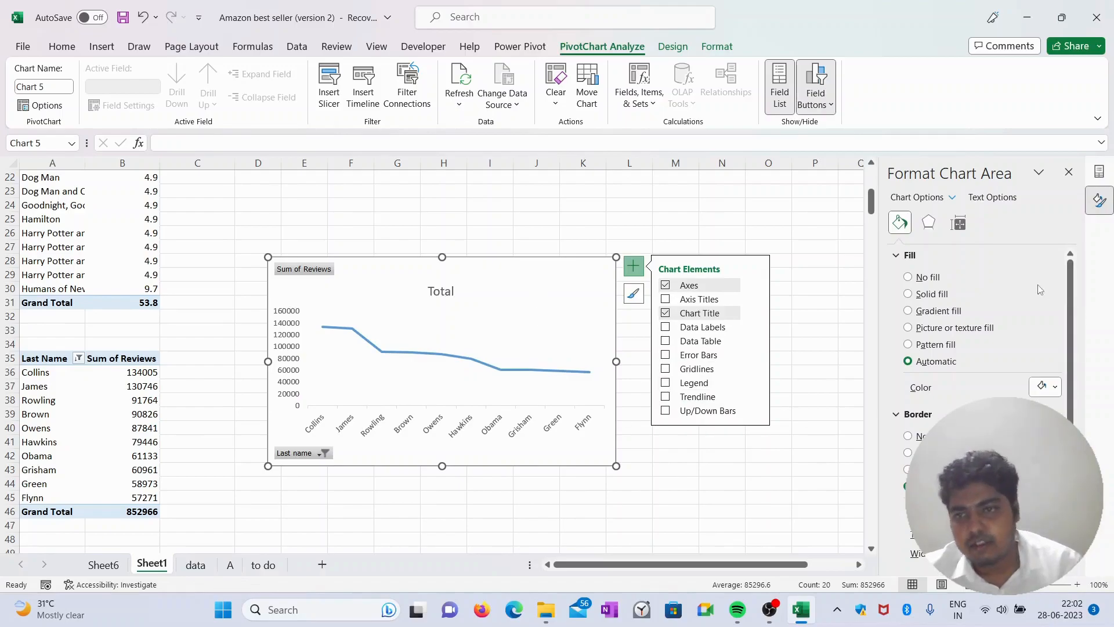
left_click(909, 278)
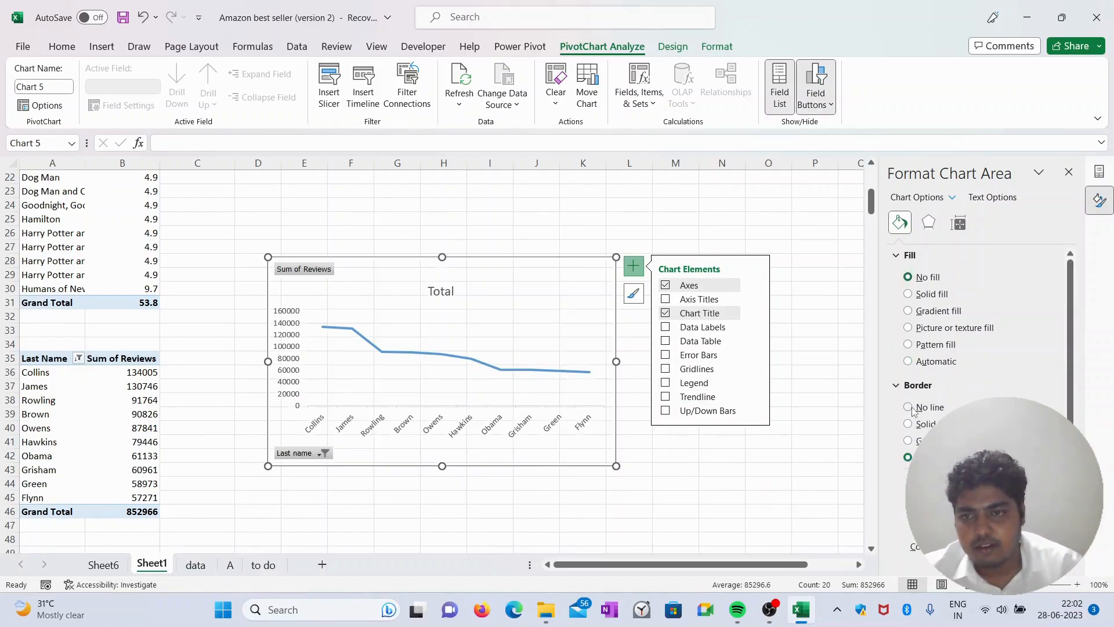
left_click(909, 407)
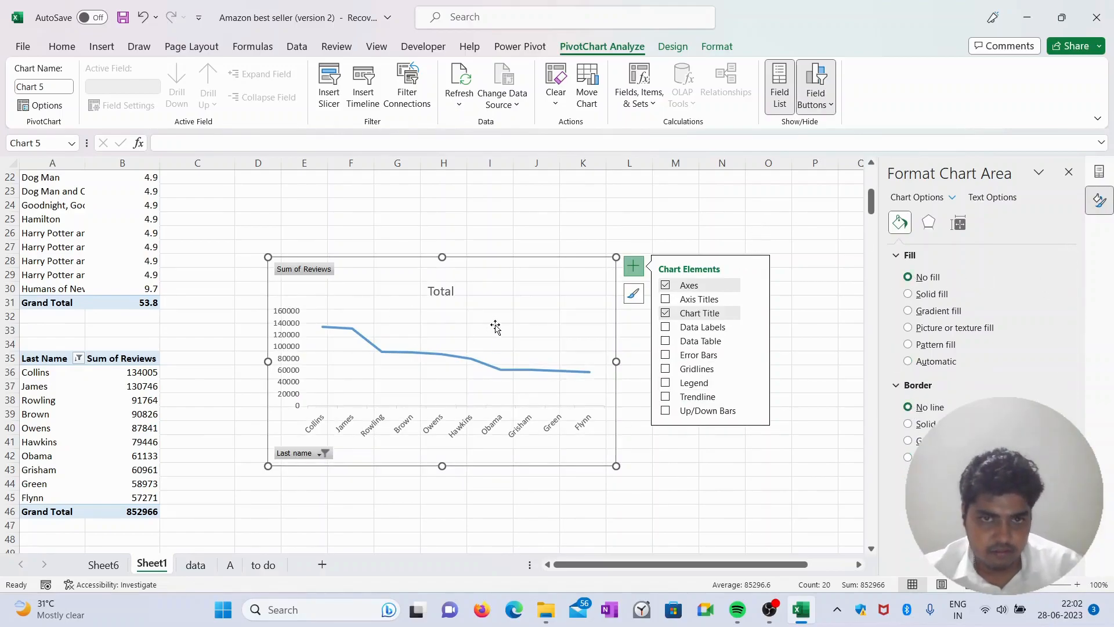
Step: Move the line chart from Sheet1 to sheet A, over the second white rounded panel, and shrink it to fit inside the panel
key("ctrl+x")
left_click(230, 564)
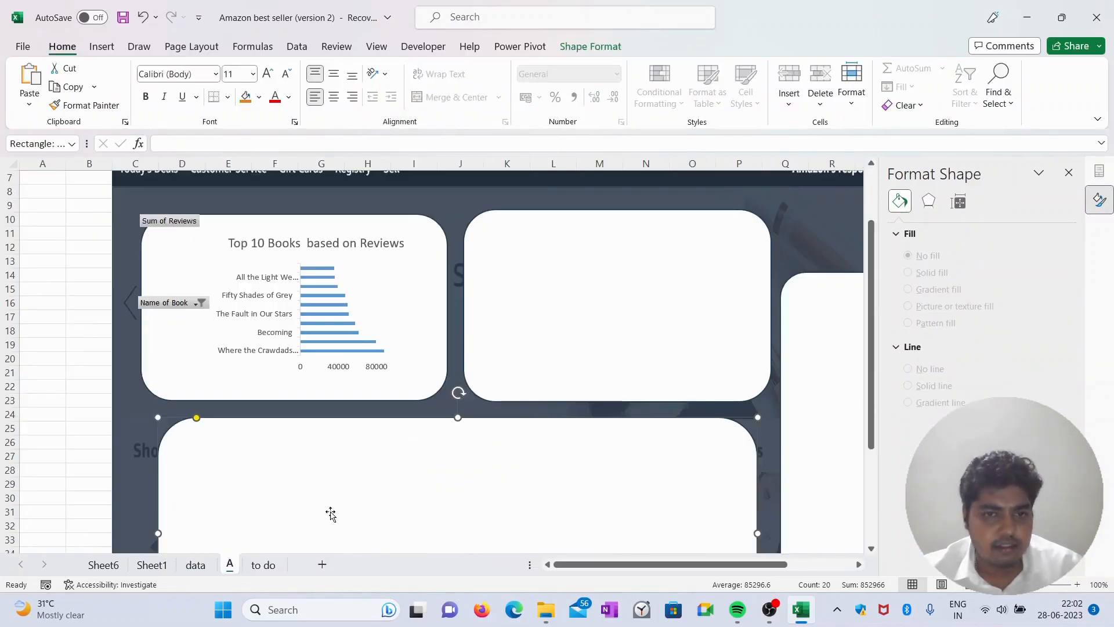
left_click(584, 276)
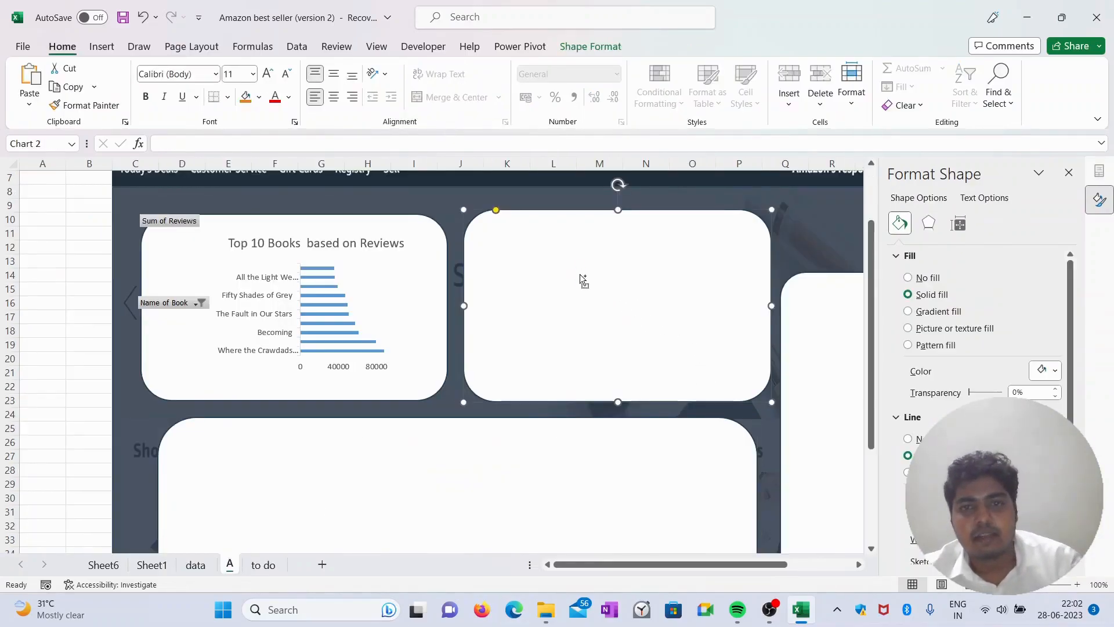
key("ctrl+v")
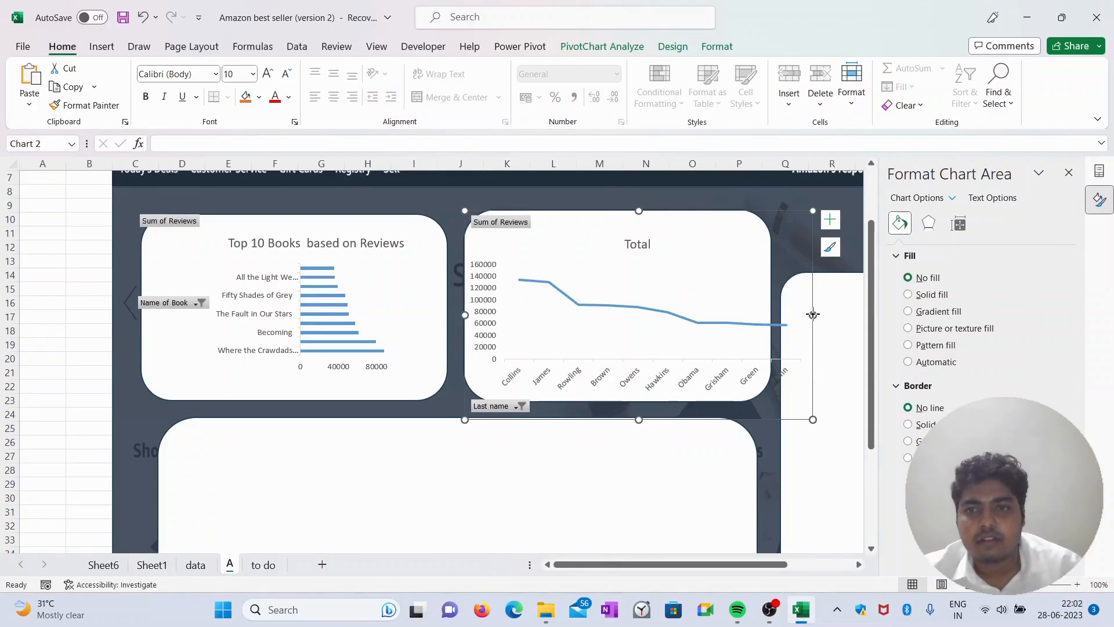
left_click_drag(813, 315, 754, 300)
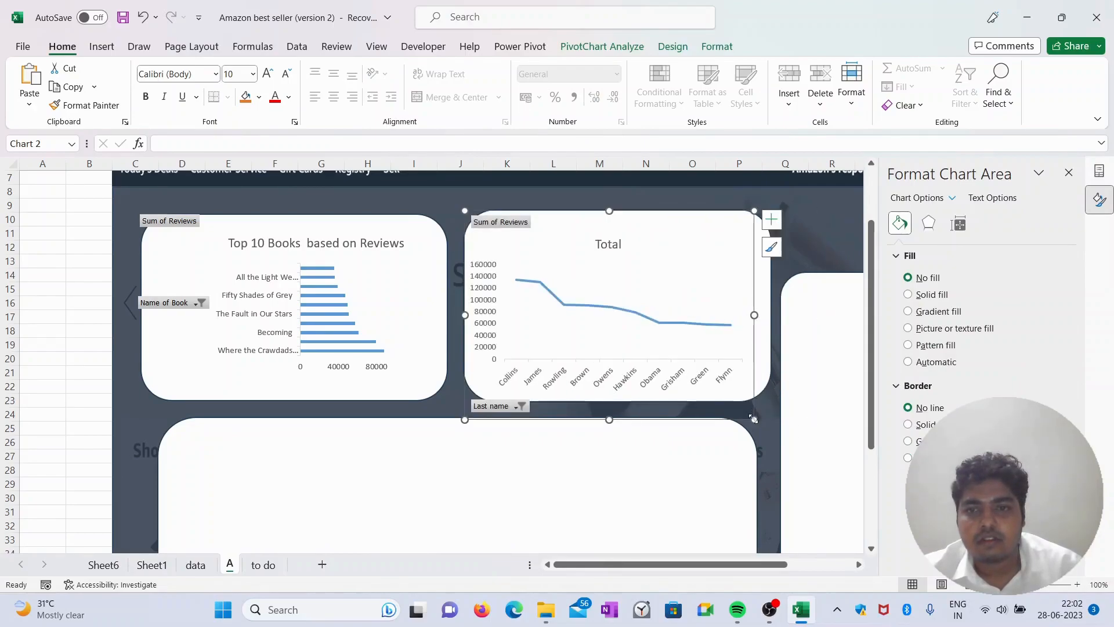
left_click_drag(754, 419, 754, 387)
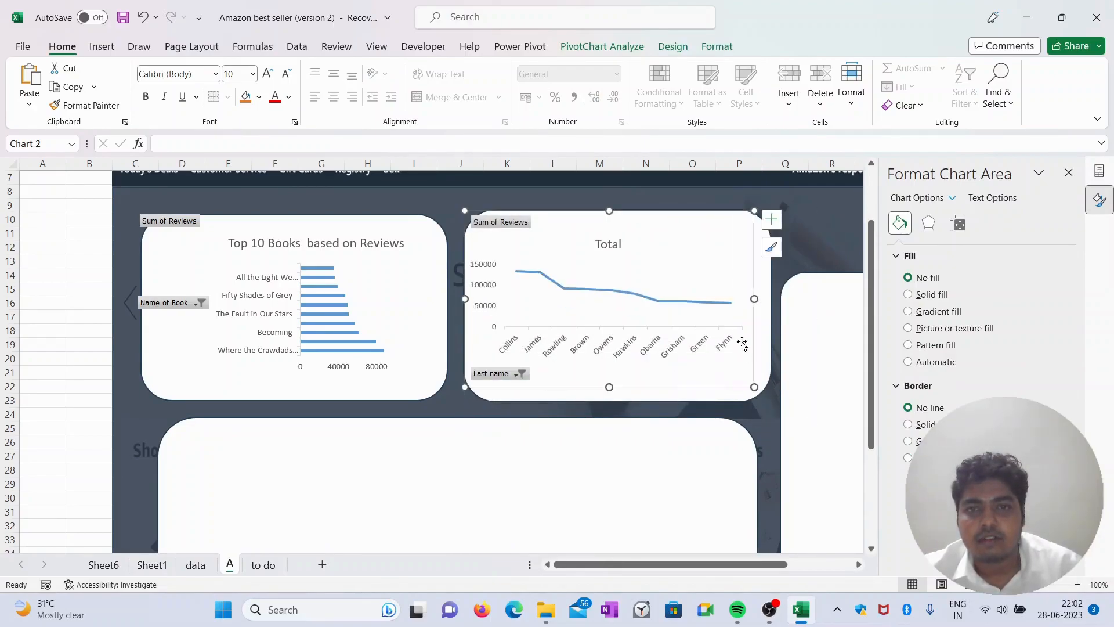
left_click(714, 255)
Step: Try to shrink the white rounded panel behind the Top 10 Books bar chart from its upper corners, undoing each resize
left_click(243, 216)
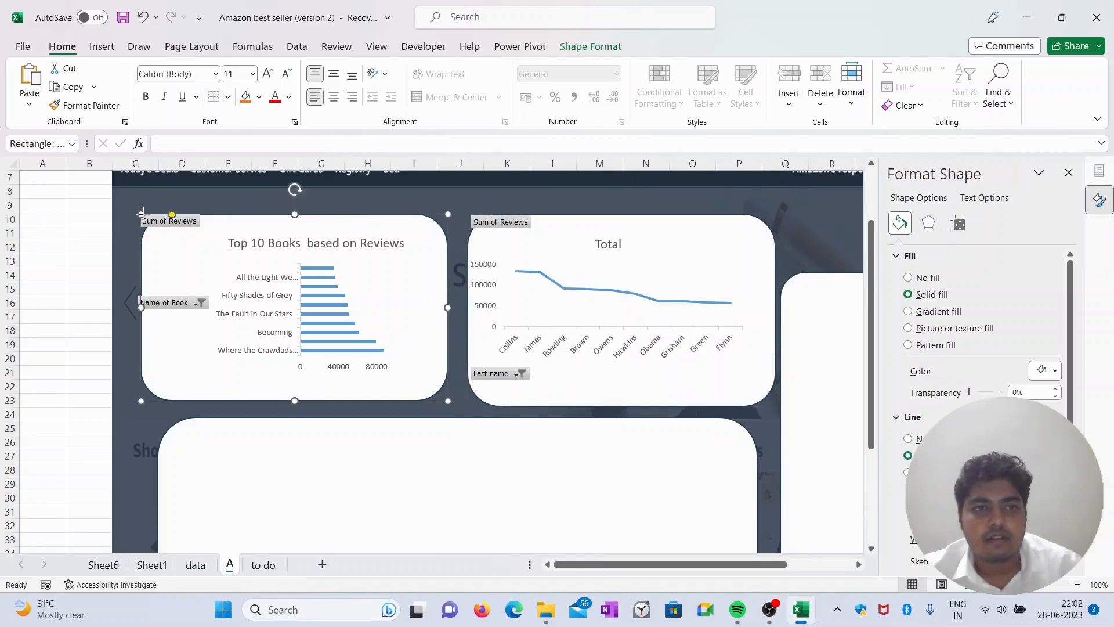
left_click_drag(141, 214, 163, 233)
key("ctrl+z")
left_click_drag(444, 219, 426, 243)
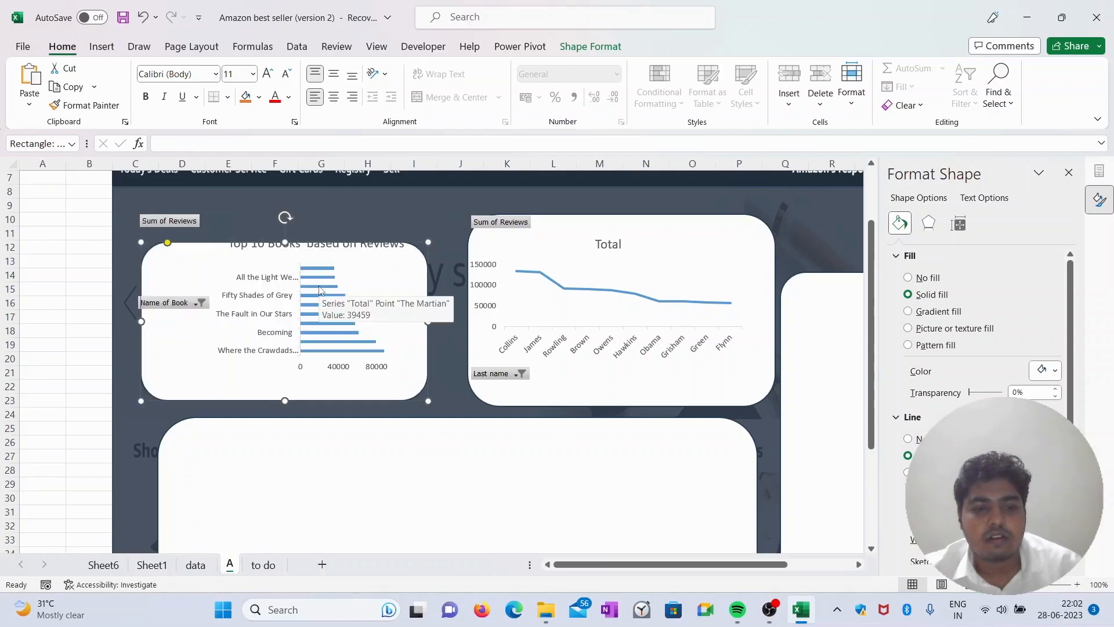
key("ctrl+z")
Step: Reposition the second white rounded panel so it sits centred behind the line chart
left_click(650, 272)
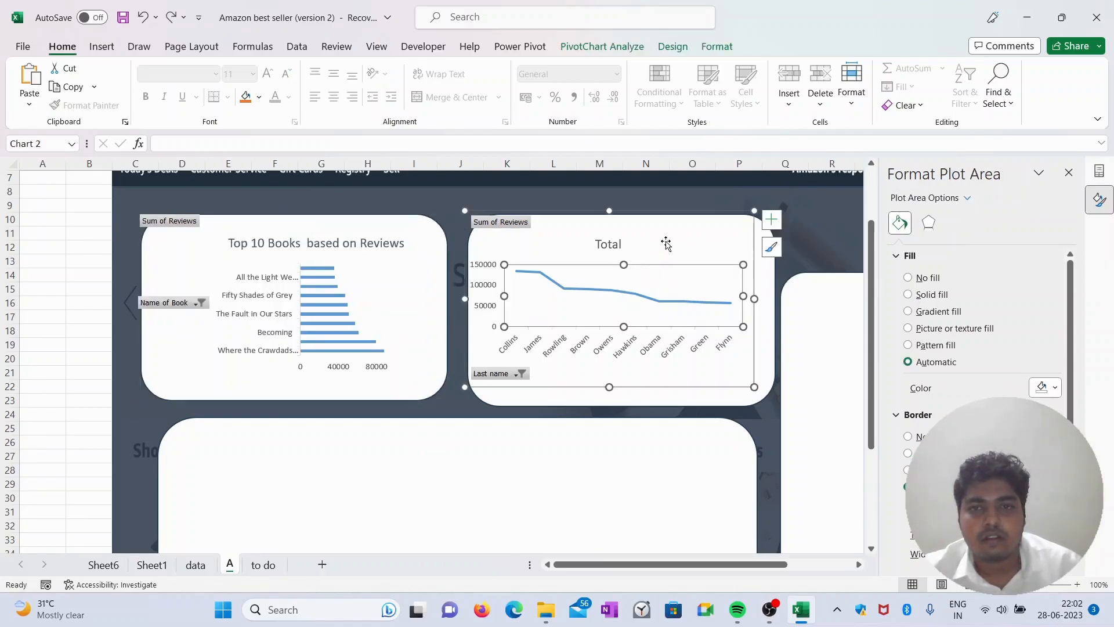
left_click(667, 244)
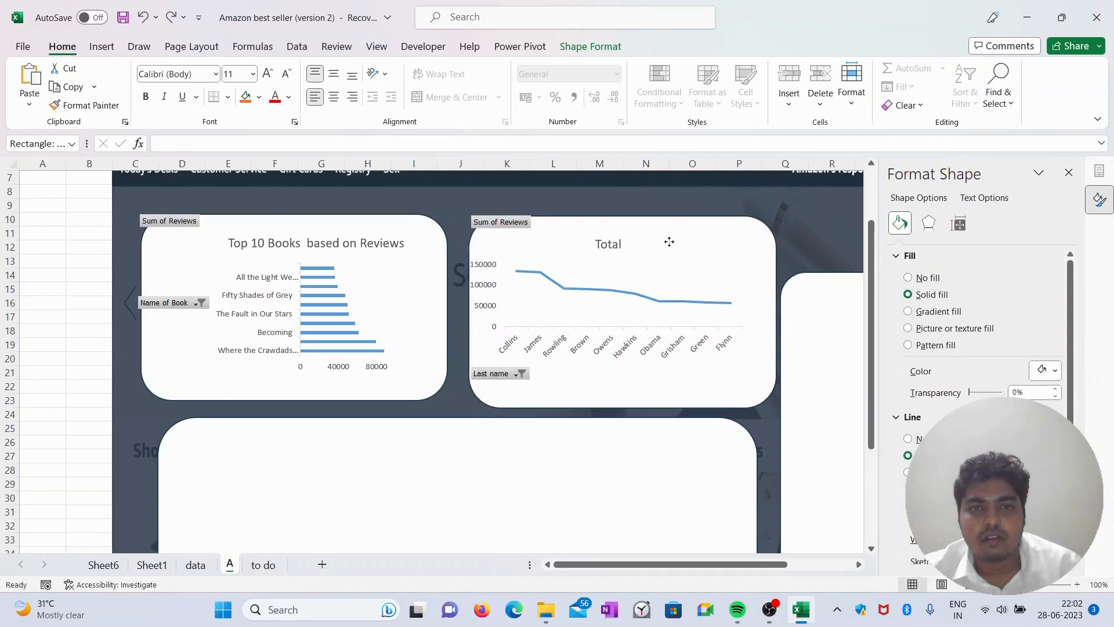
left_click_drag(670, 242, 657, 232)
scroll(580, 412, "up", 2)
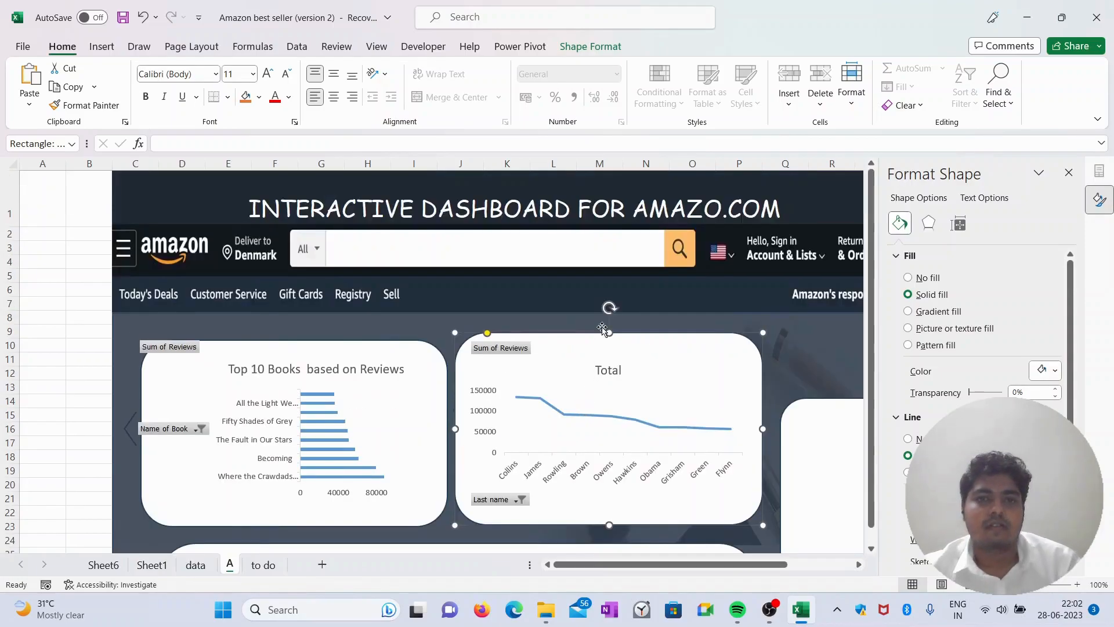
Step: Examine the empty lower panel on sheet A and the PivotTables and slicers on Sheet1
scroll(589, 326, "down", 3)
scroll(528, 412, "down", 4)
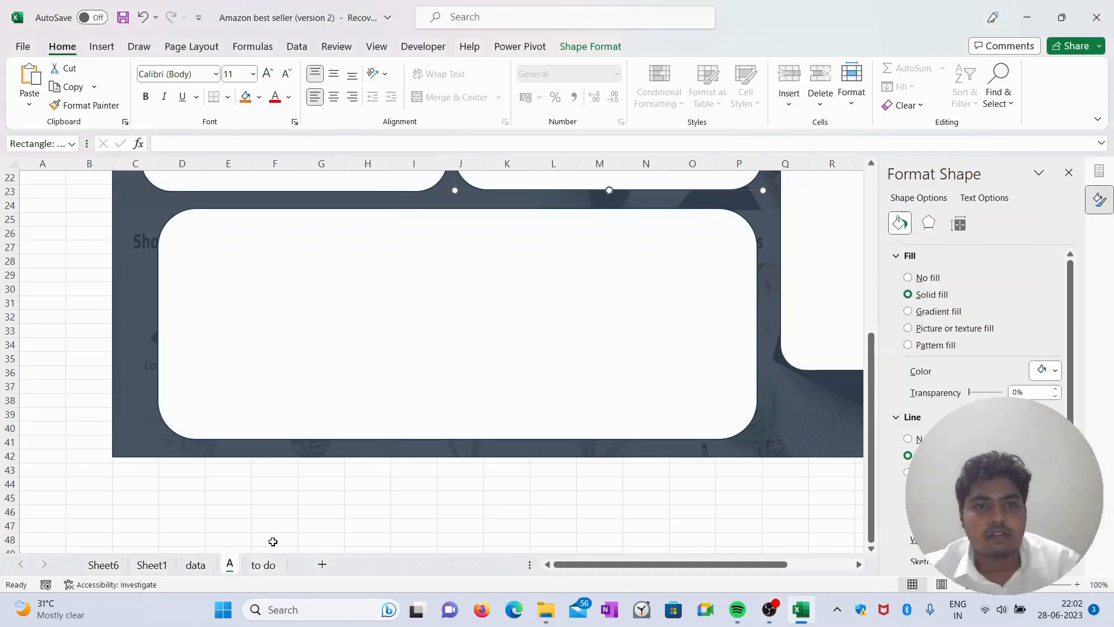
left_click(189, 569)
left_click(147, 567)
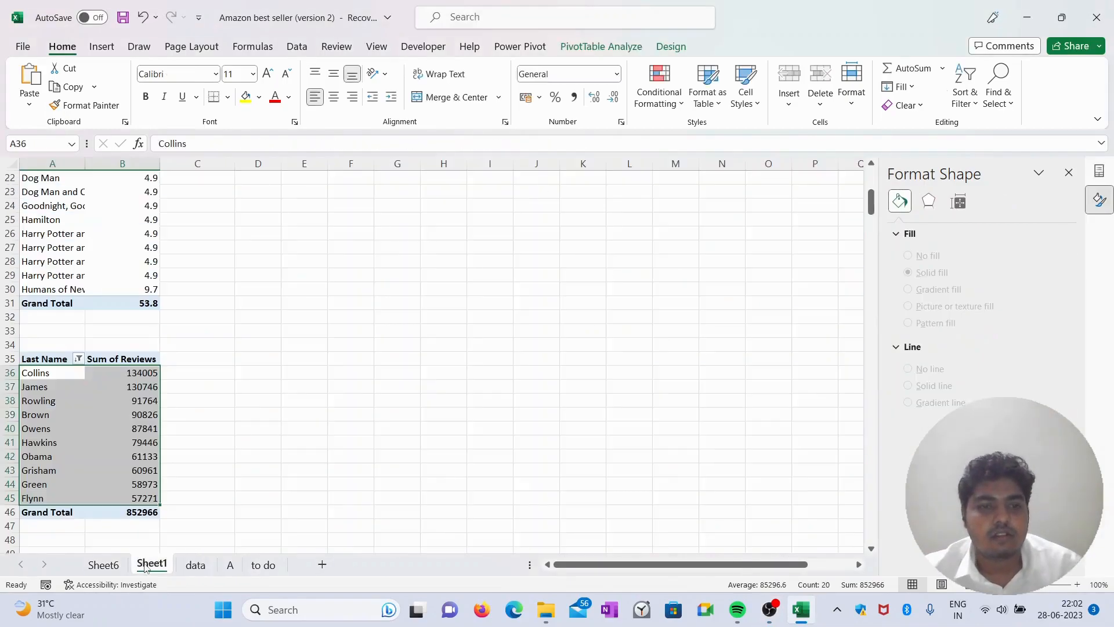
scroll(294, 485, "up", 7)
scroll(296, 482, "down", 4)
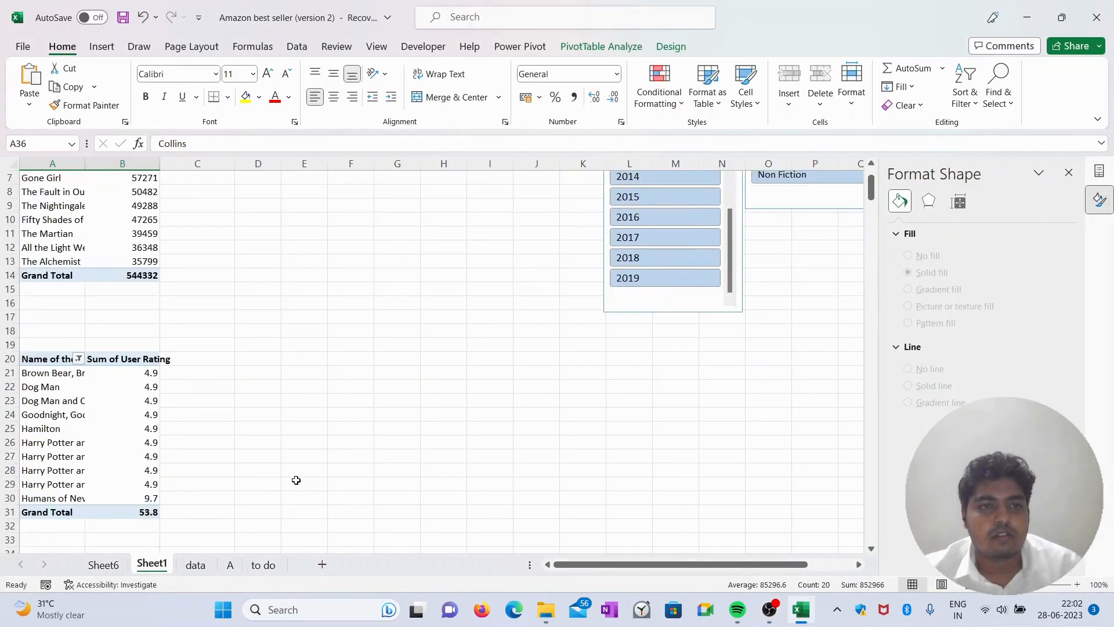
scroll(296, 482, "up", 4)
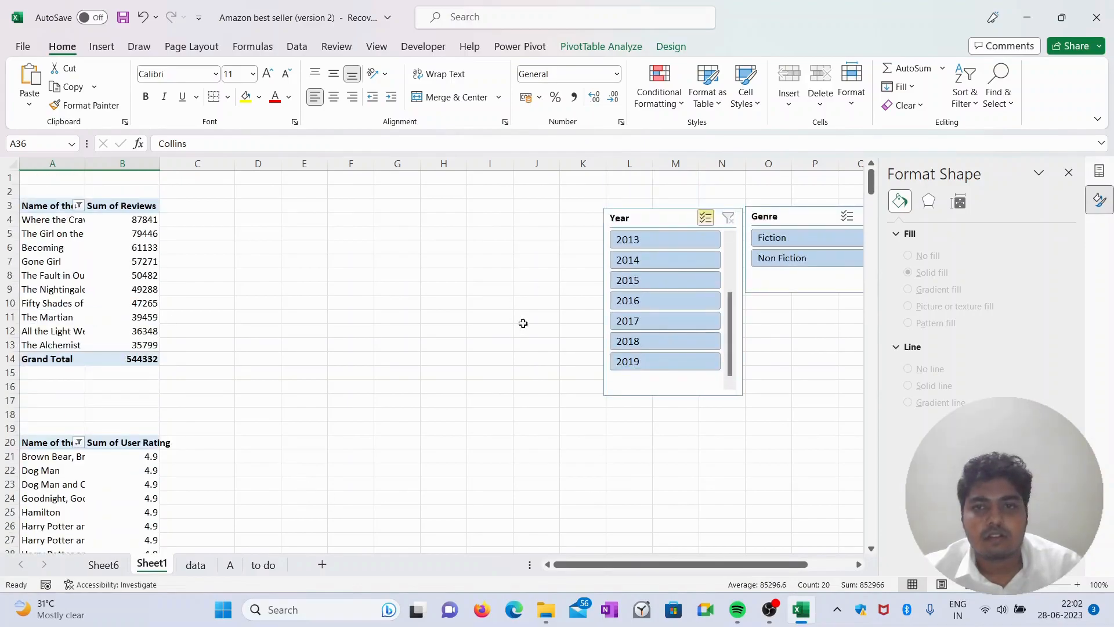
key("alt+Tab")
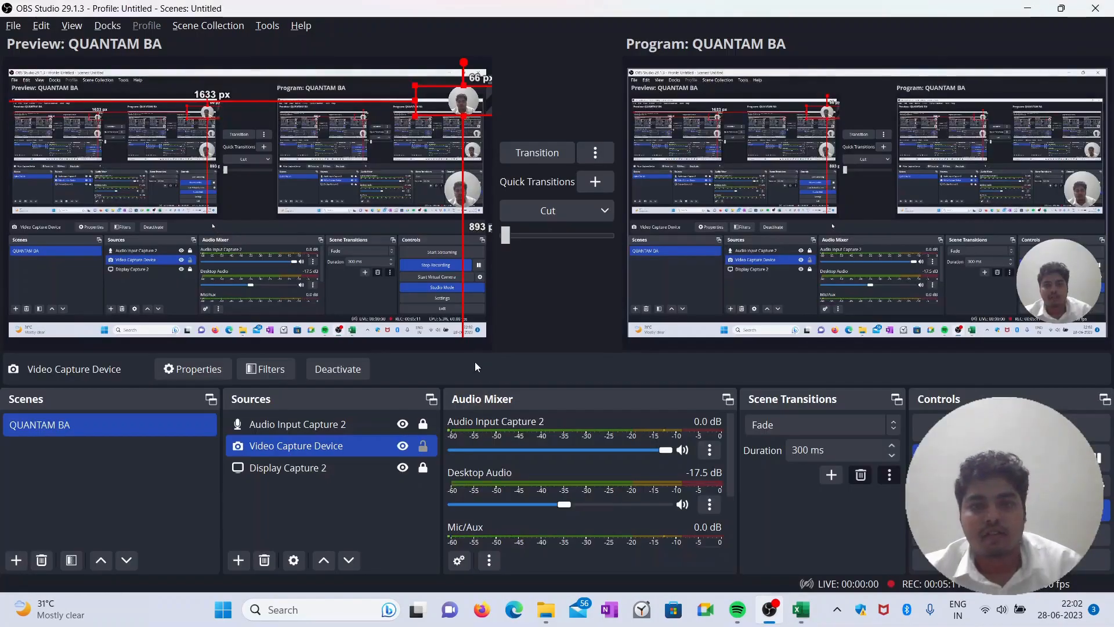
key("alt+Tab")
key("alt+Tab")
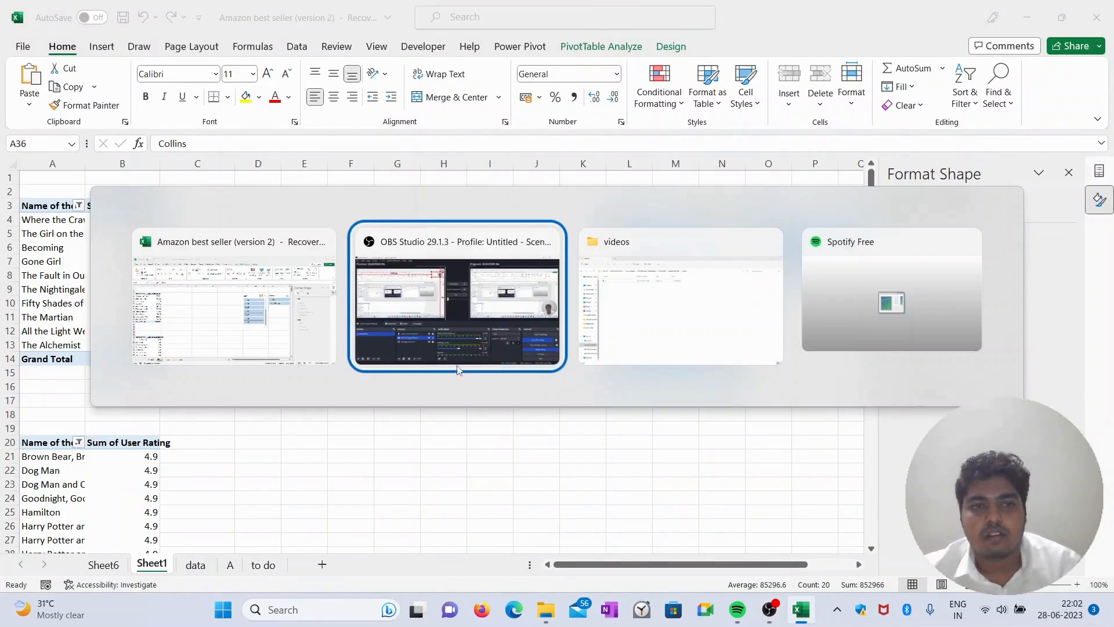
left_click(192, 331)
Step: Close the Format Shape pane on sheet A and inspect the dashboard's remaining empty panels
left_click(230, 565)
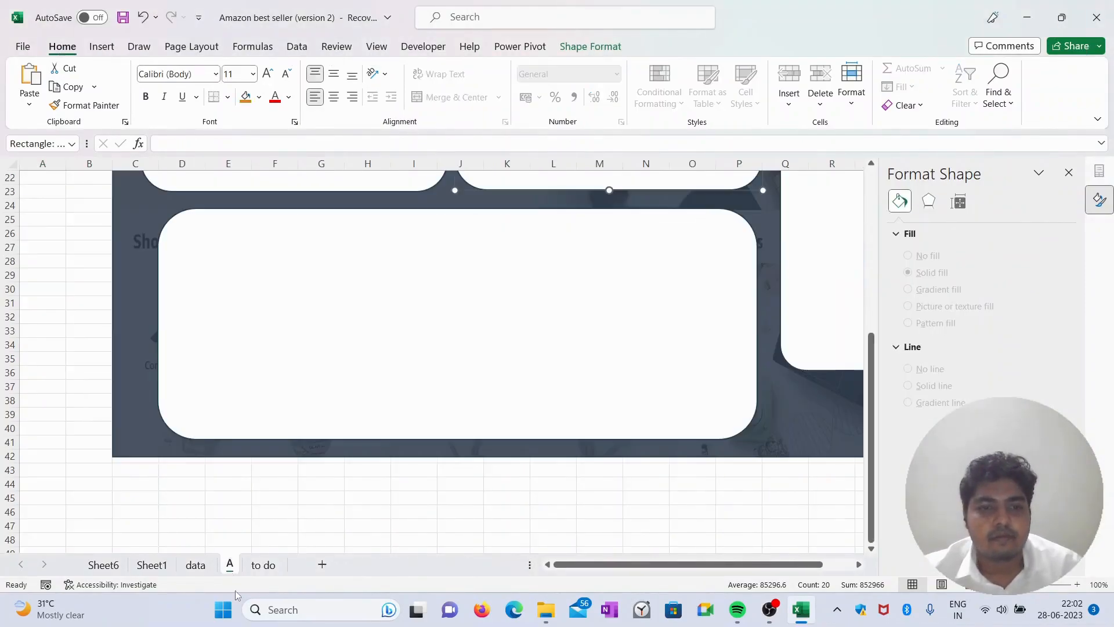
scroll(497, 507, "up", 7)
scroll(512, 458, "down", 3)
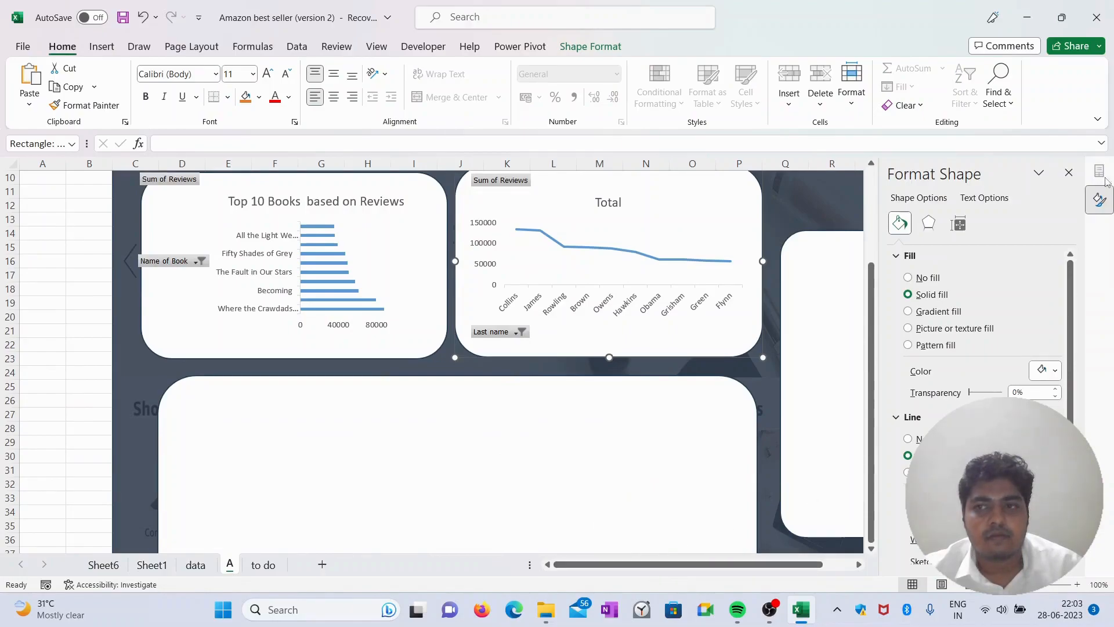
left_click(1070, 173)
mouse_move(711, 566)
left_mouse_down()
mouse_move(733, 566)
mouse_move(711, 567)
left_mouse_up()
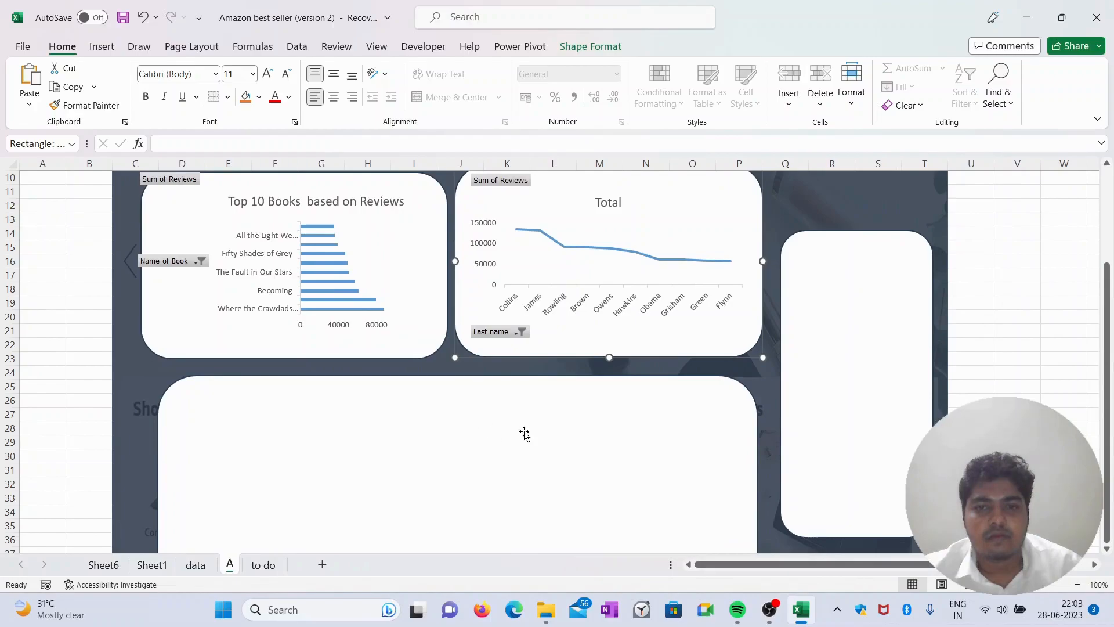
scroll(549, 441, "down", 2)
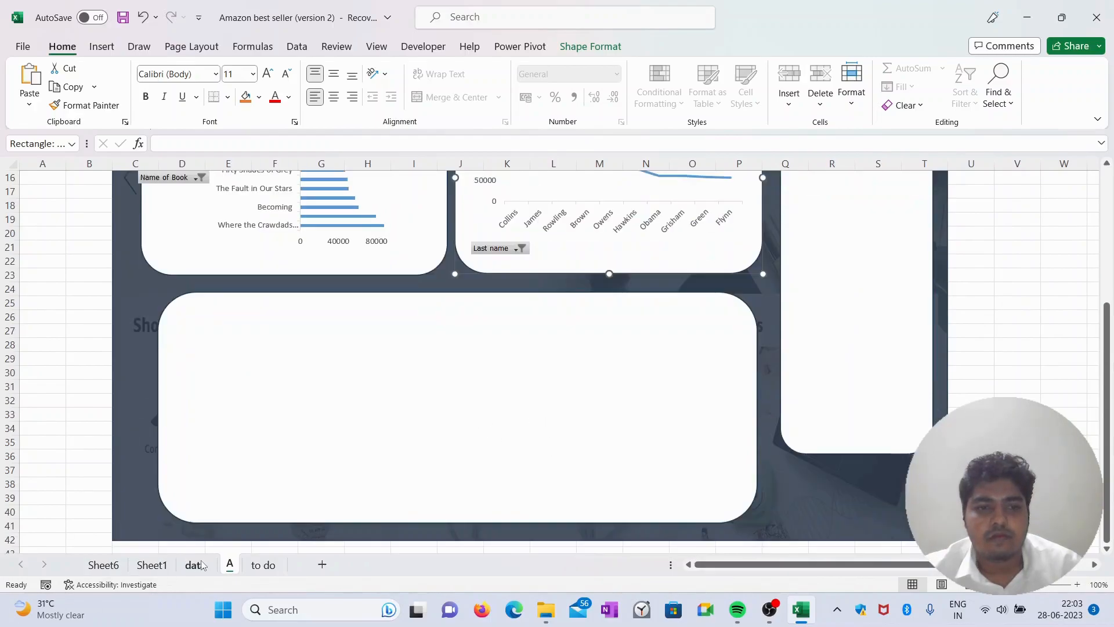
Step: Insert an Area PivotChart from the book reviews PivotTable rows A4:B13 on Sheet1
left_click(152, 565)
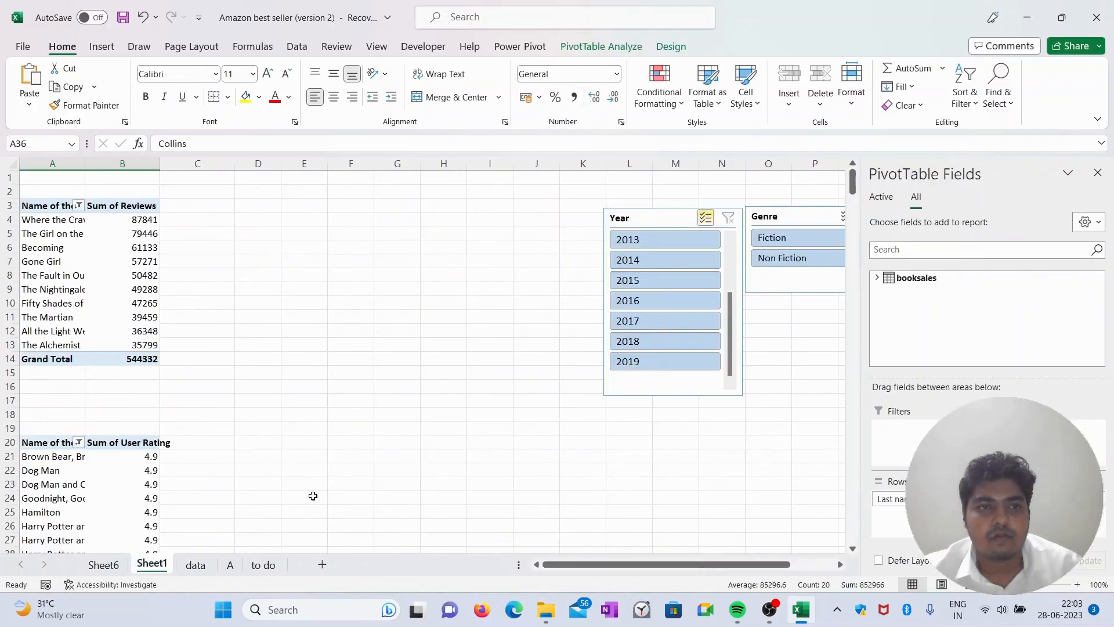
left_click_drag(29, 219, 134, 345)
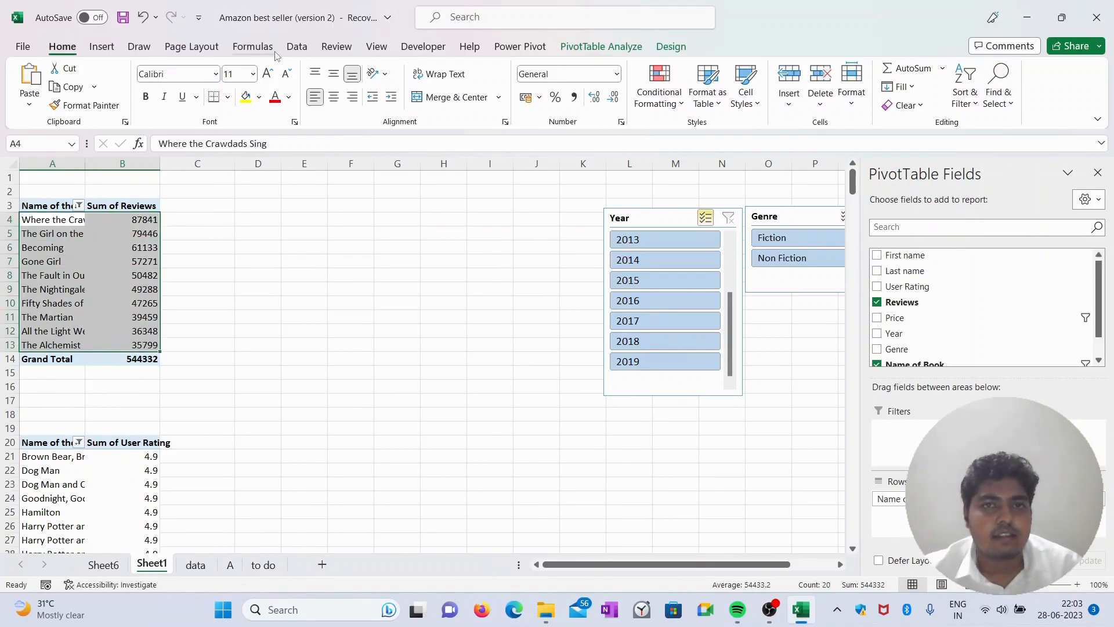
left_click(104, 50)
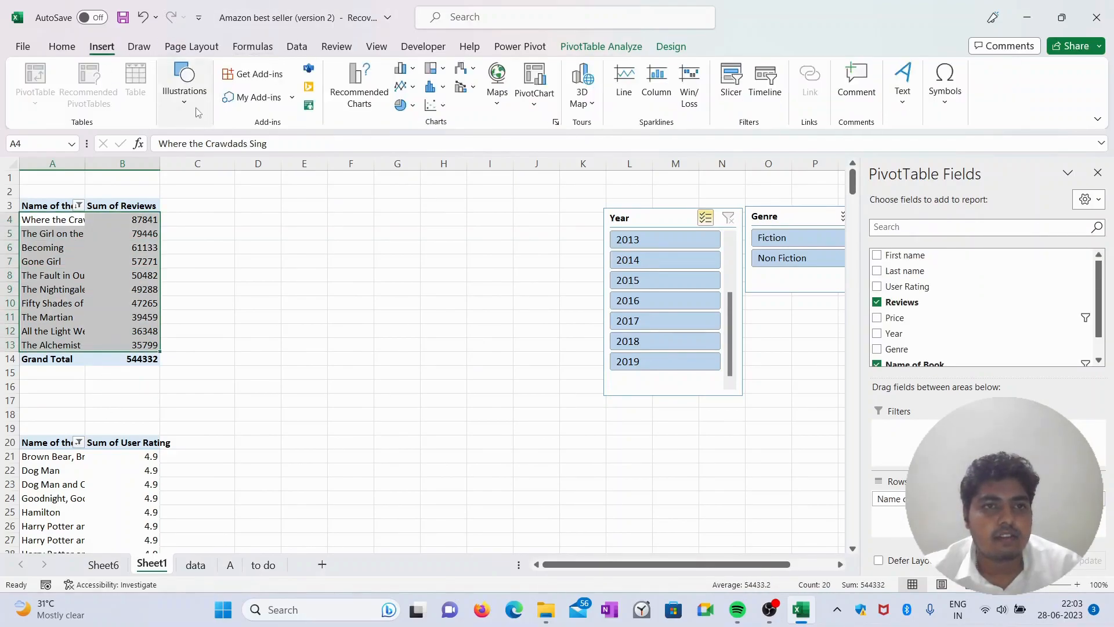
left_click(357, 87)
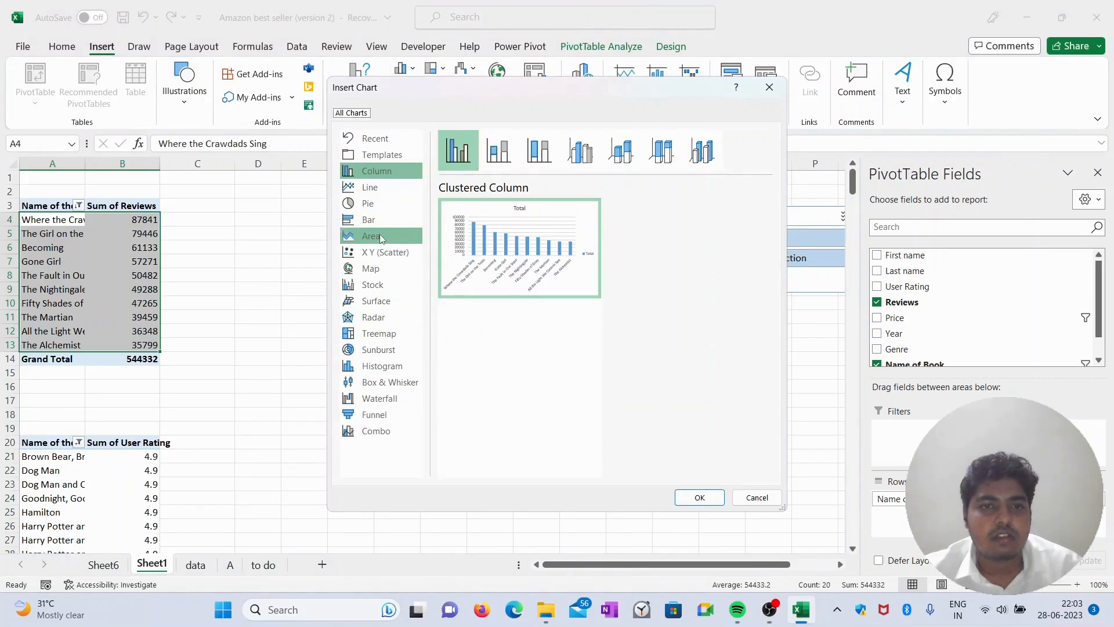
left_click(388, 188)
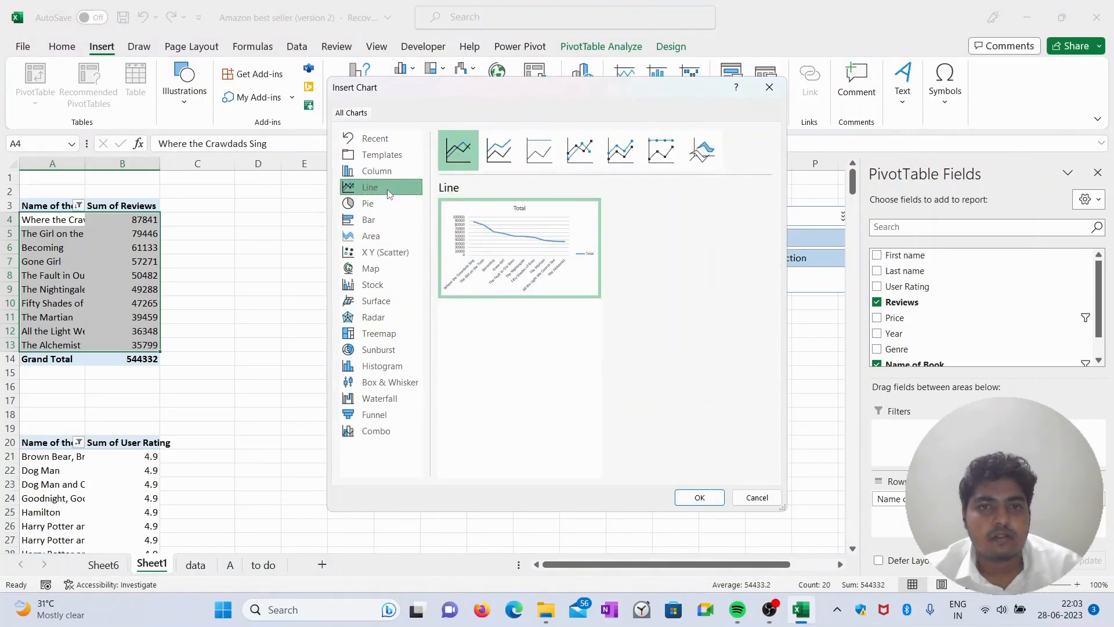
left_click(372, 236)
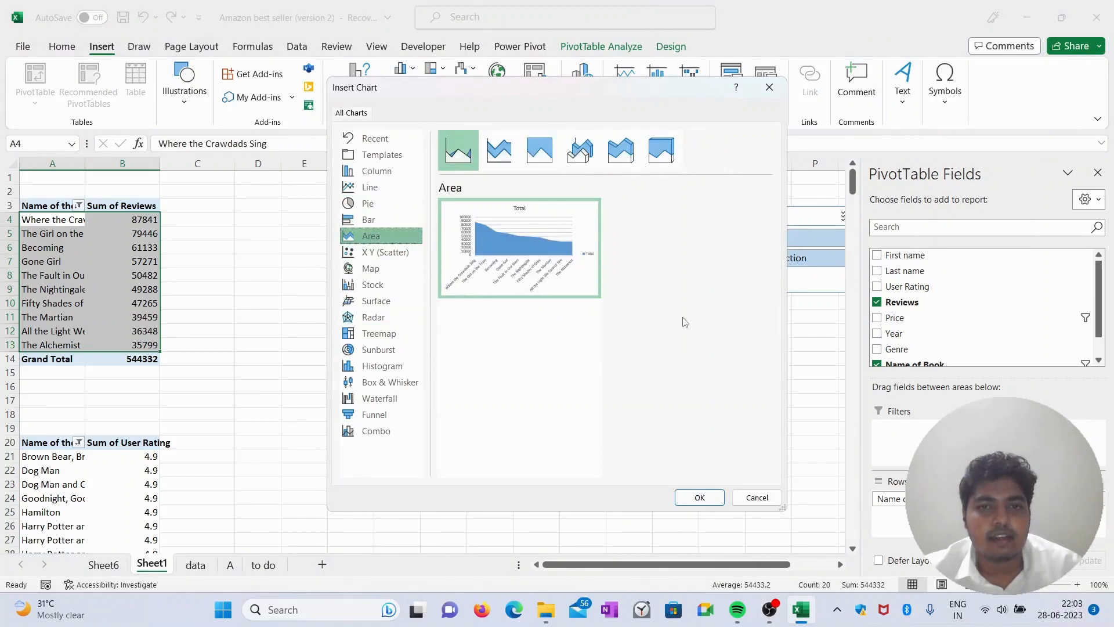
left_click(700, 497)
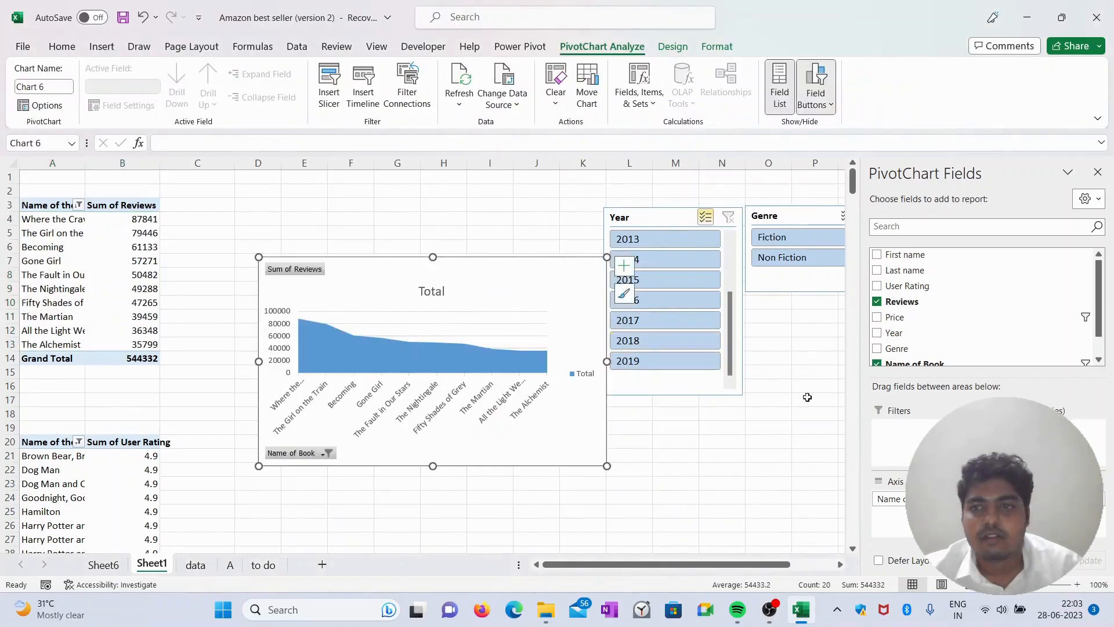
Step: Remove the area chart's title and gridlines, keeping its axes
left_click(623, 265)
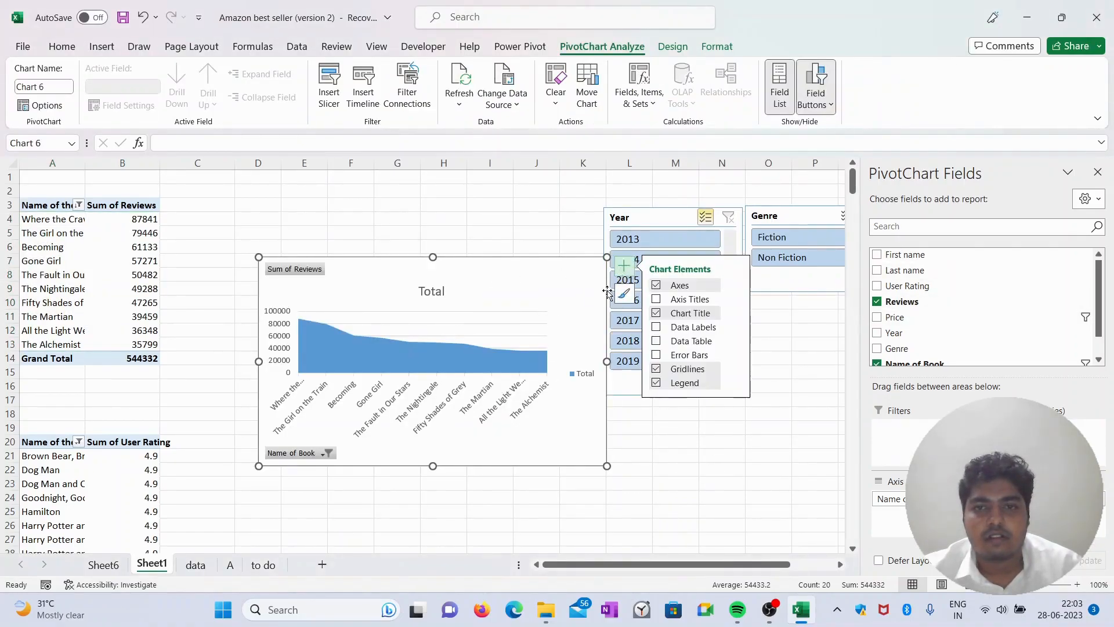
left_click(658, 314)
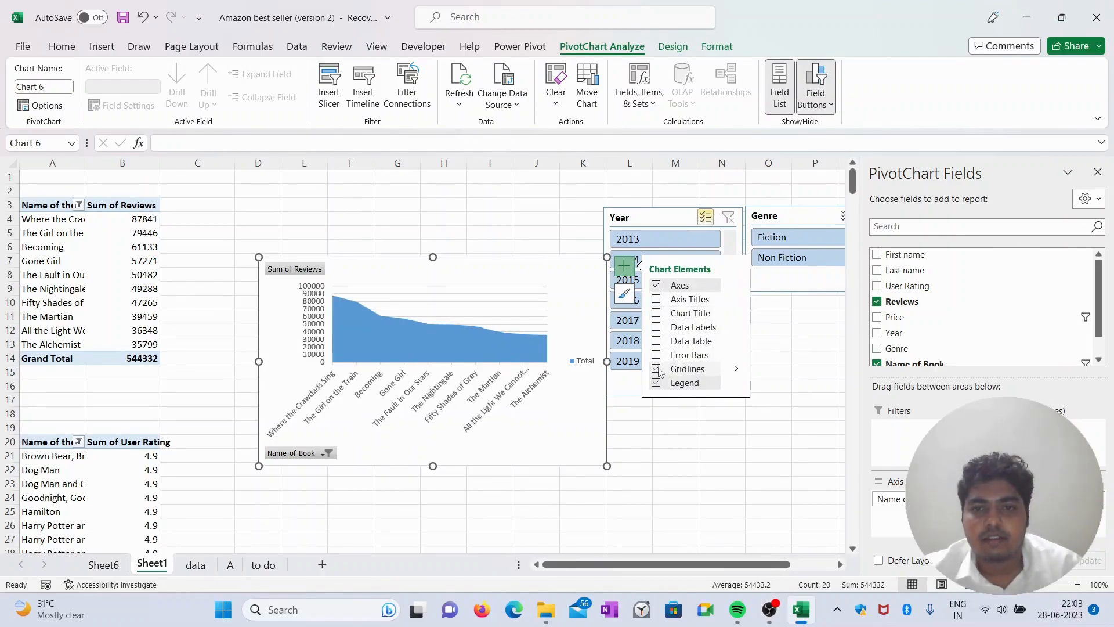
left_click(657, 369)
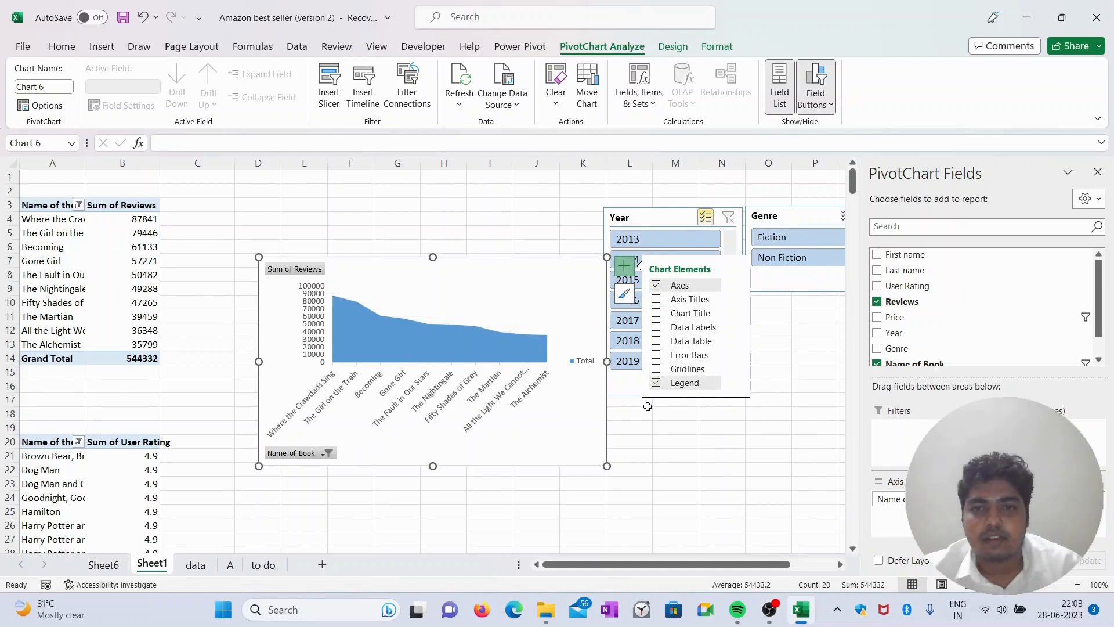
left_click(657, 286)
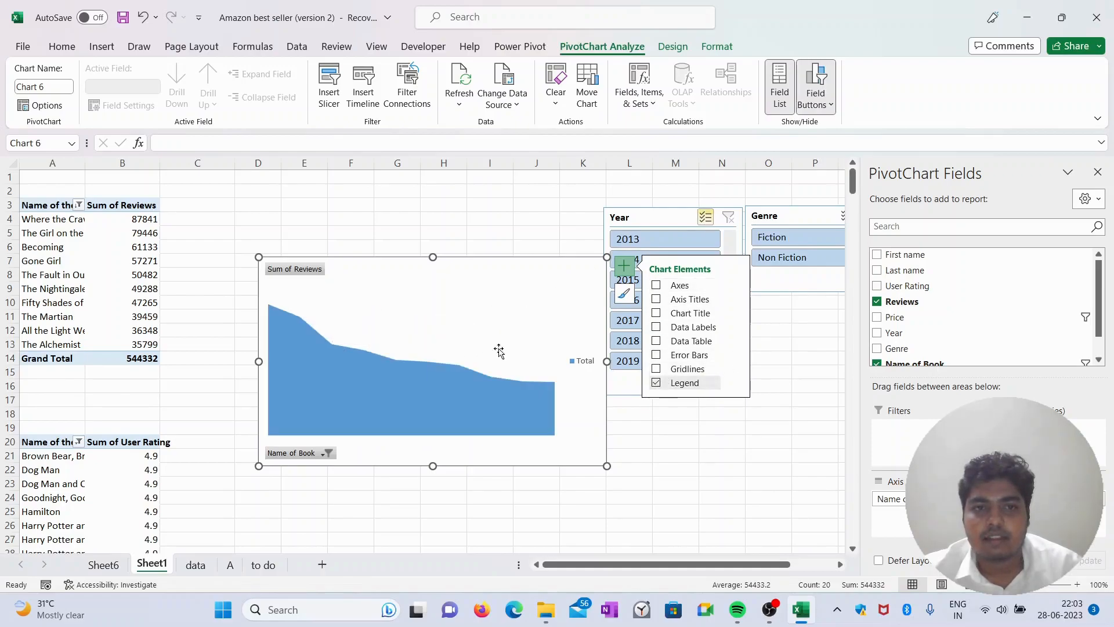
left_click(656, 285)
Step: Format the area chart's chart area with no fill and no border line
double_click(519, 321)
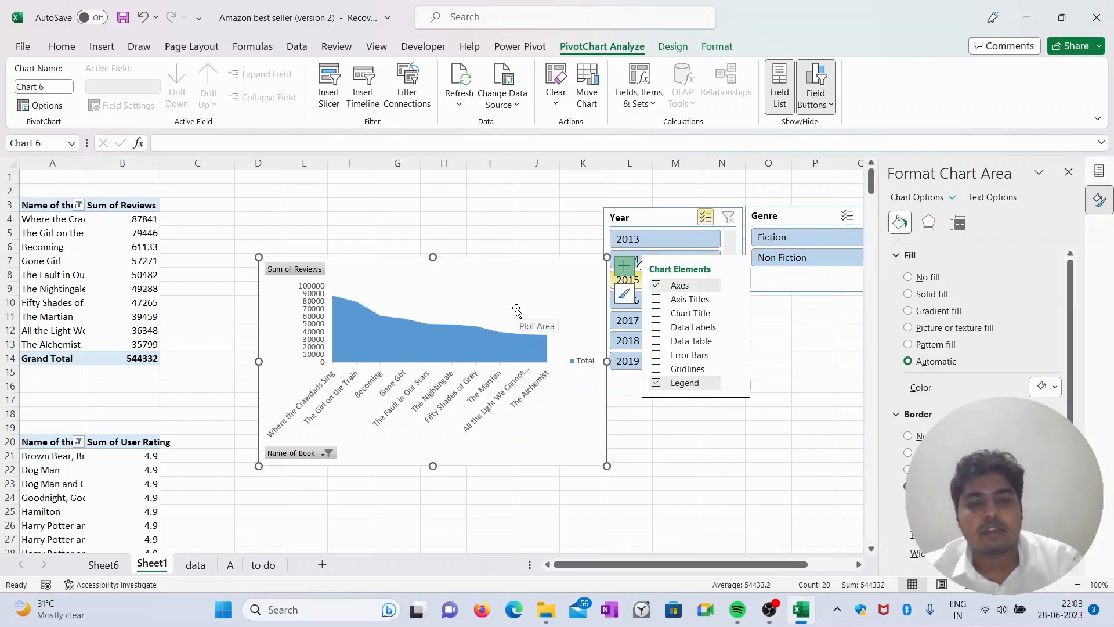
left_click(908, 278)
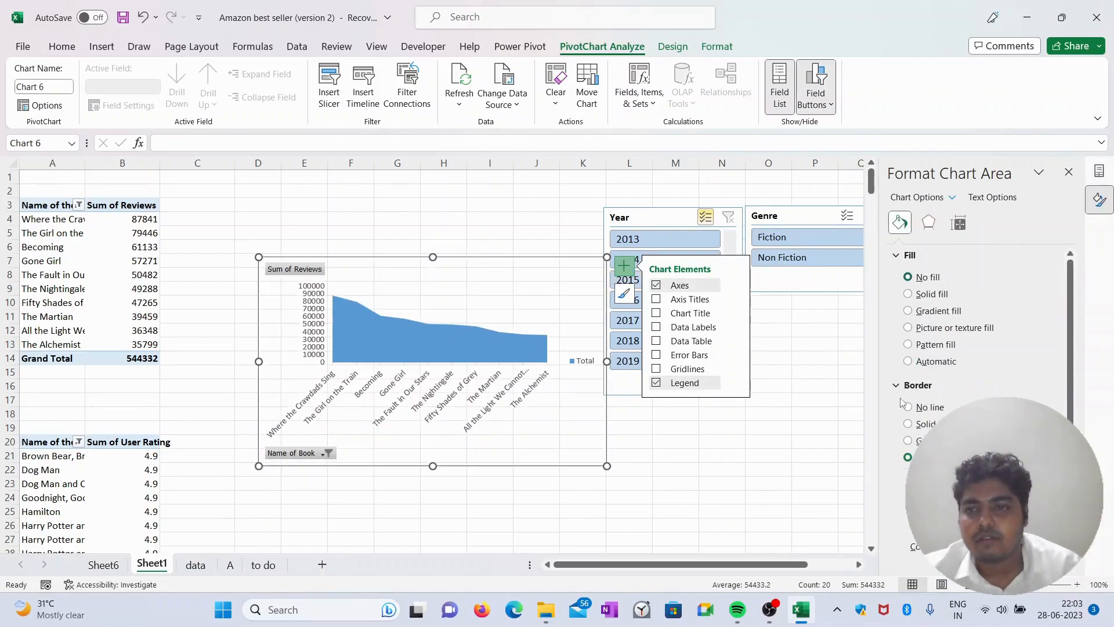
left_click(908, 408)
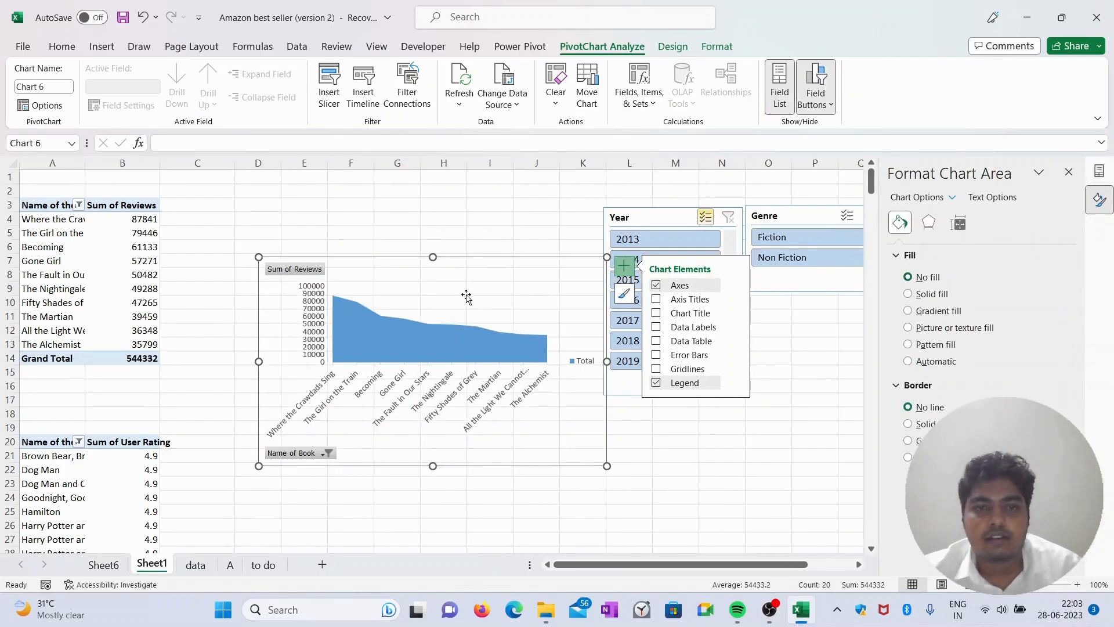
Step: Move the area chart from Sheet1 onto the wide empty panel on sheet A
key("Delete")
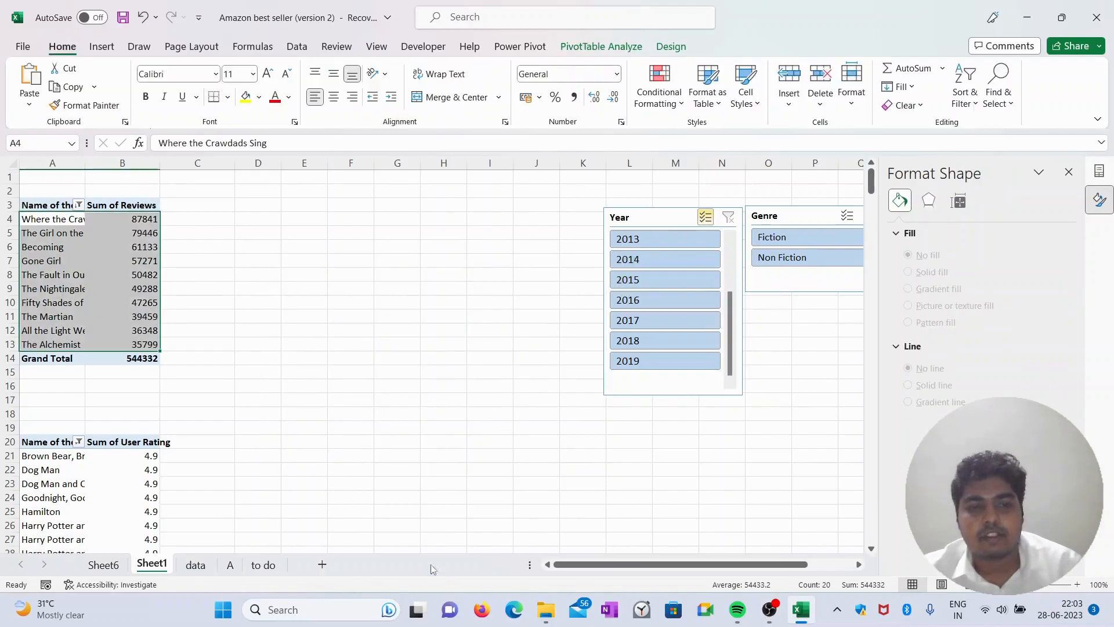
left_click(230, 567)
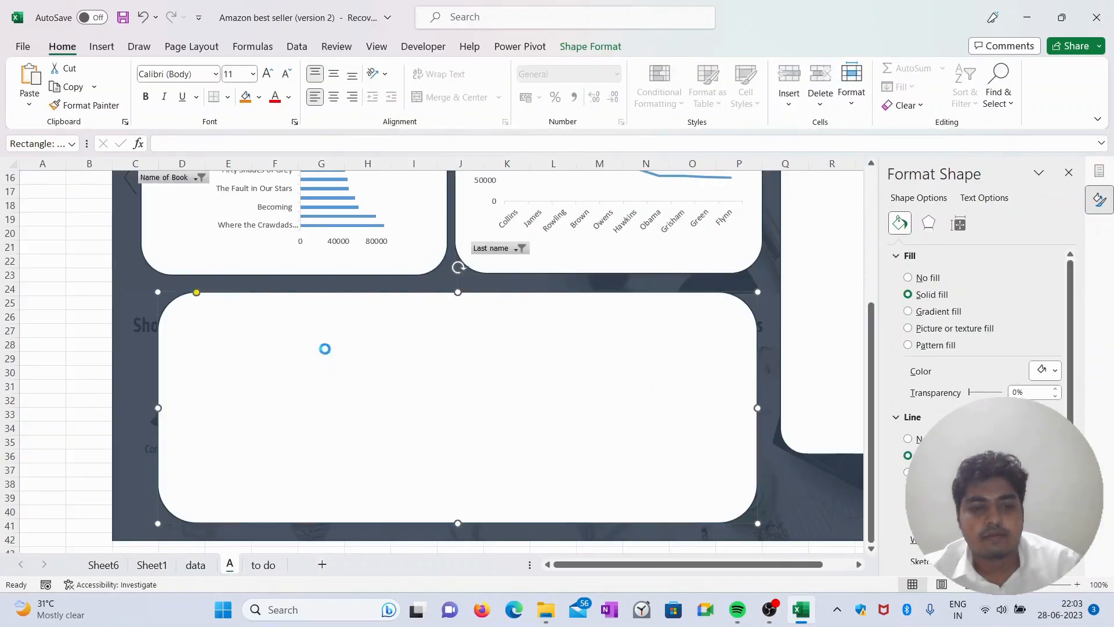
key("ctrl+v")
Step: Shift the wide rounded panel behind the area chart up to sit just beneath the two upper chart panels
left_click(452, 348)
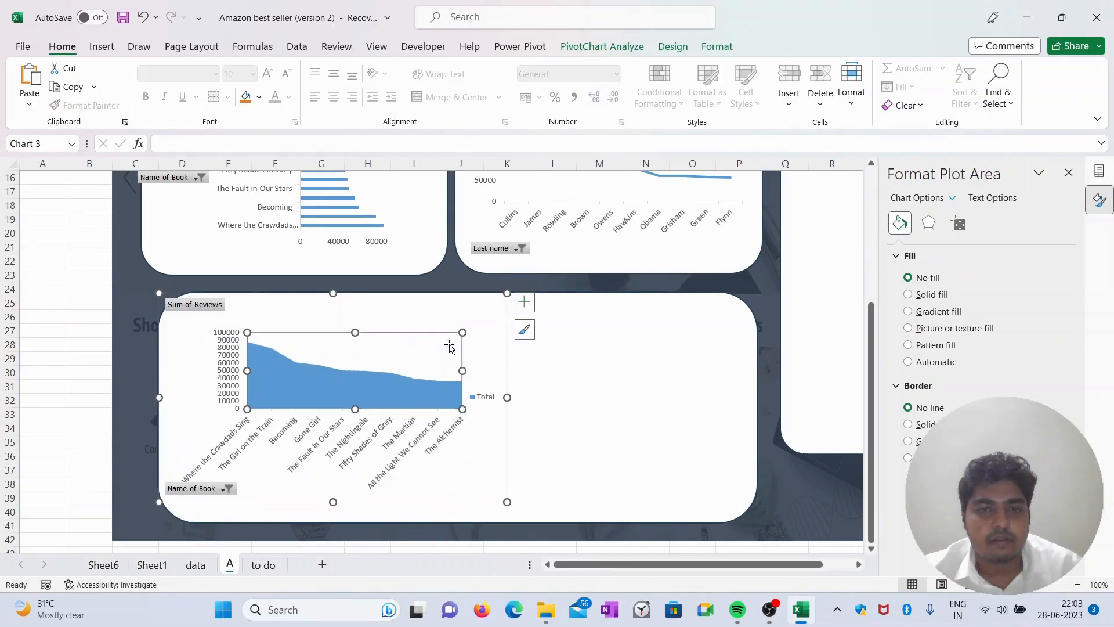
left_click(479, 318)
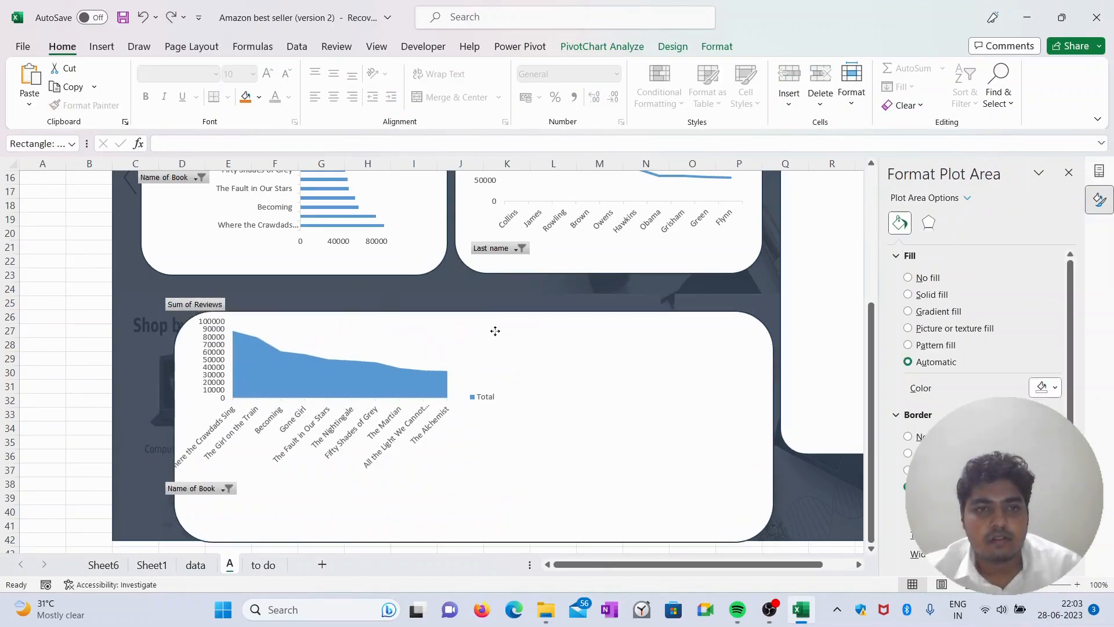
key("ctrl+z")
left_click(417, 344)
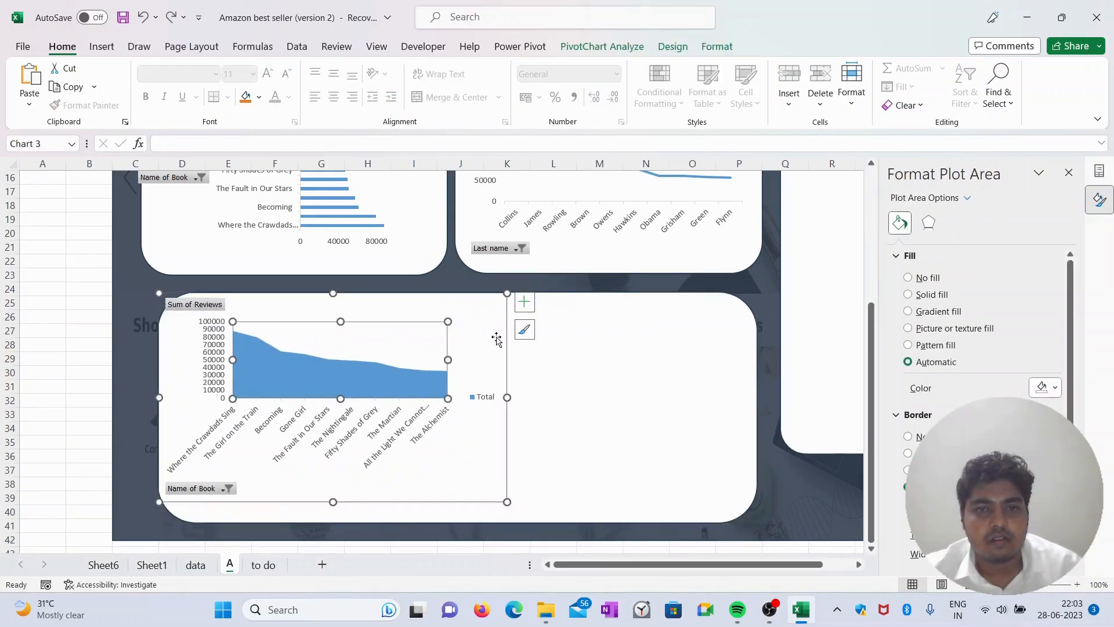
left_click_drag(480, 465, 464, 451)
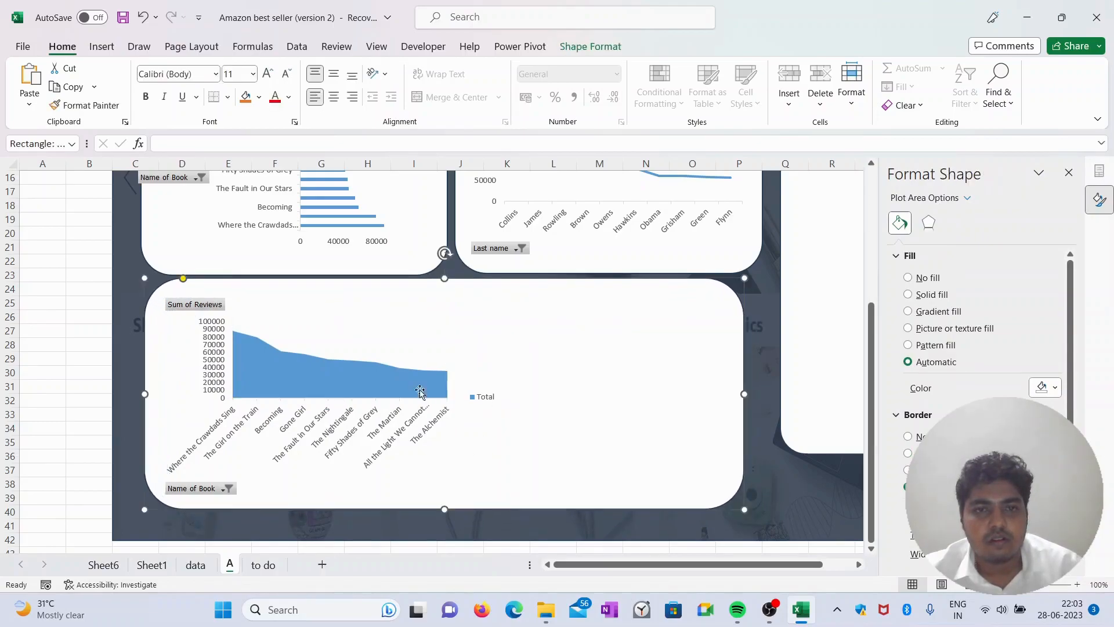
Step: Widen the area chart so it spans nearly the full width of its panel
left_click(423, 390)
left_click_drag(508, 397, 726, 421)
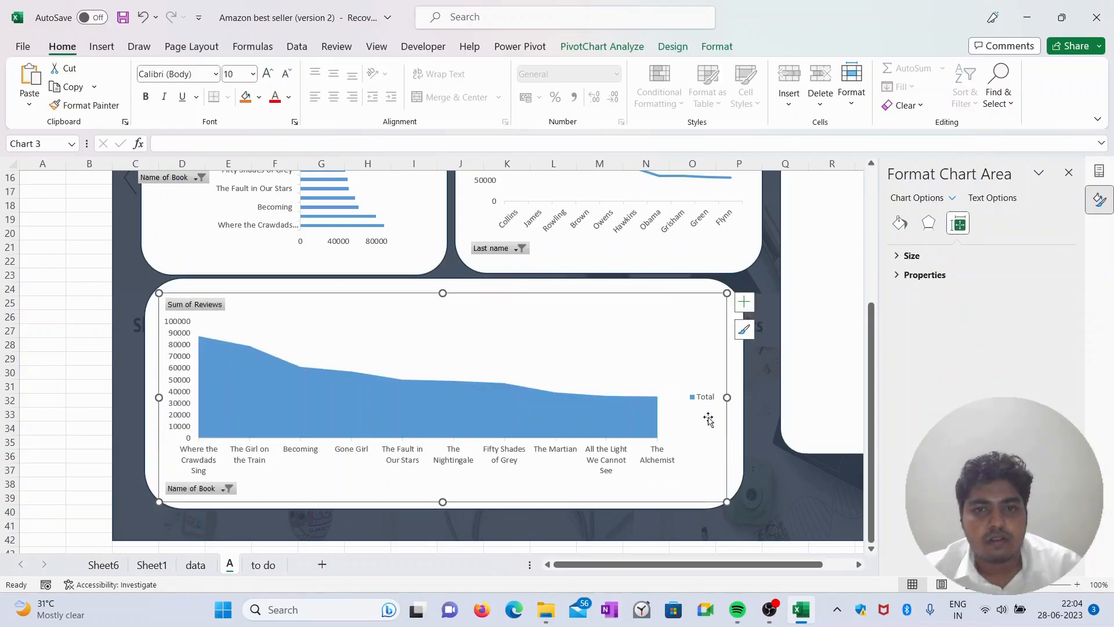
left_click(751, 418)
scroll(687, 472, "up", 5)
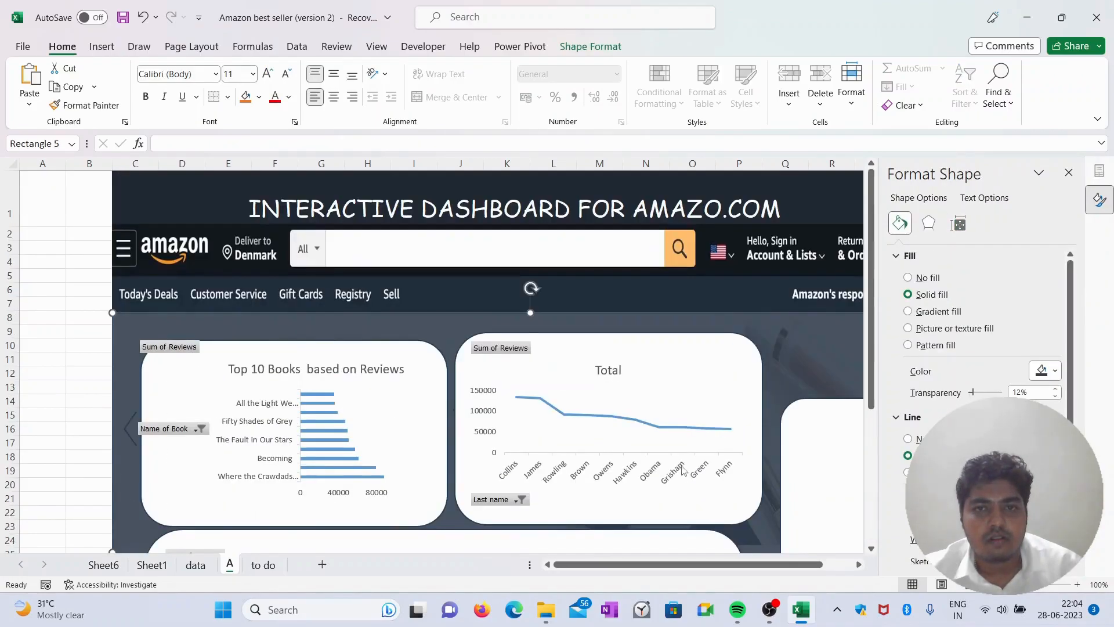
scroll(651, 434, "down", 2)
scroll(651, 434, "down", 1)
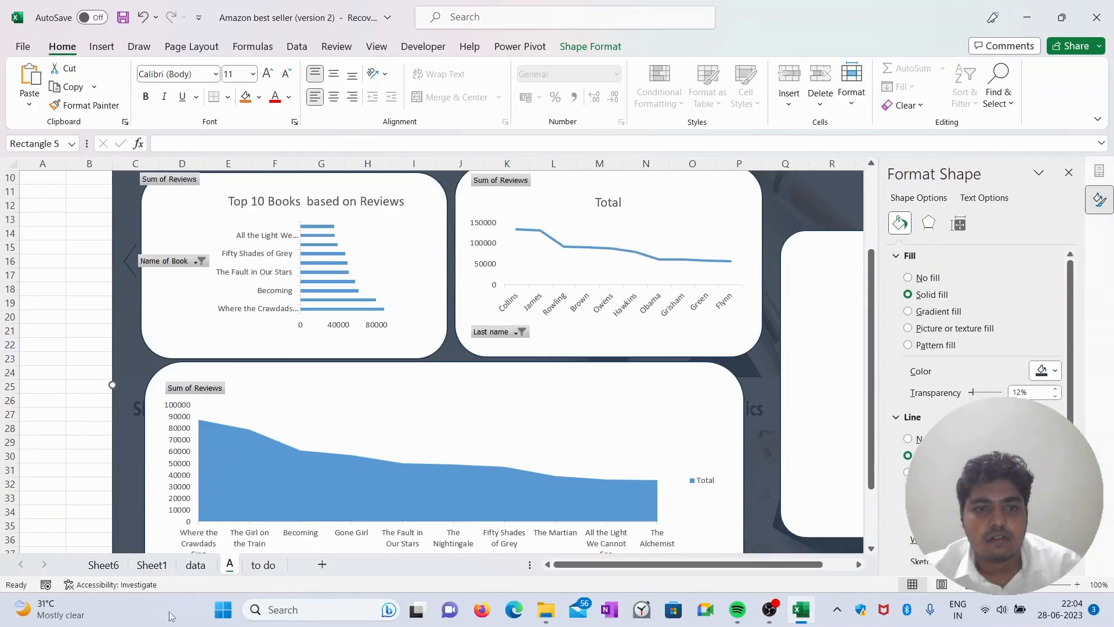
Step: Move the Year slicer from Sheet1 into the tall empty panel on sheet A and shorten it to fit the panel's upper half
left_click(195, 567)
left_click(167, 568)
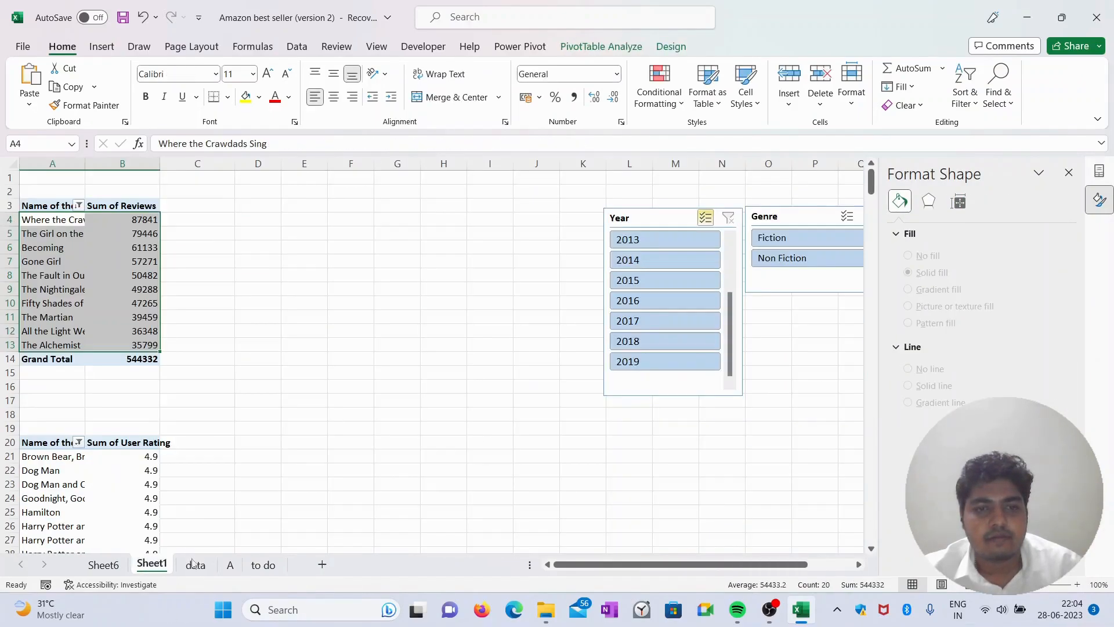
left_click(676, 222)
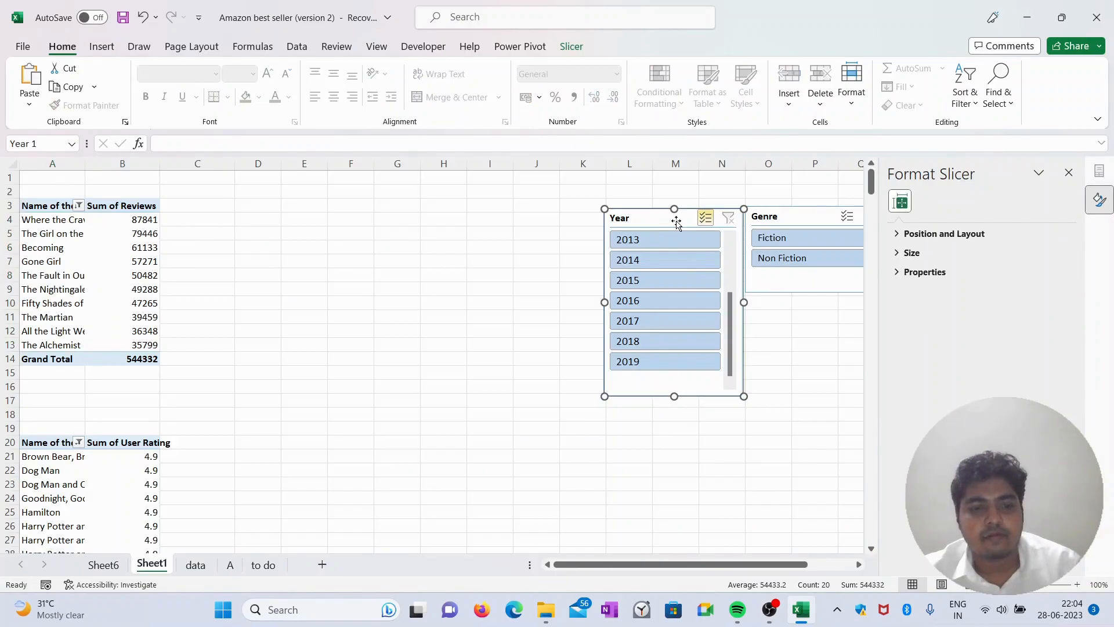
key("Delete")
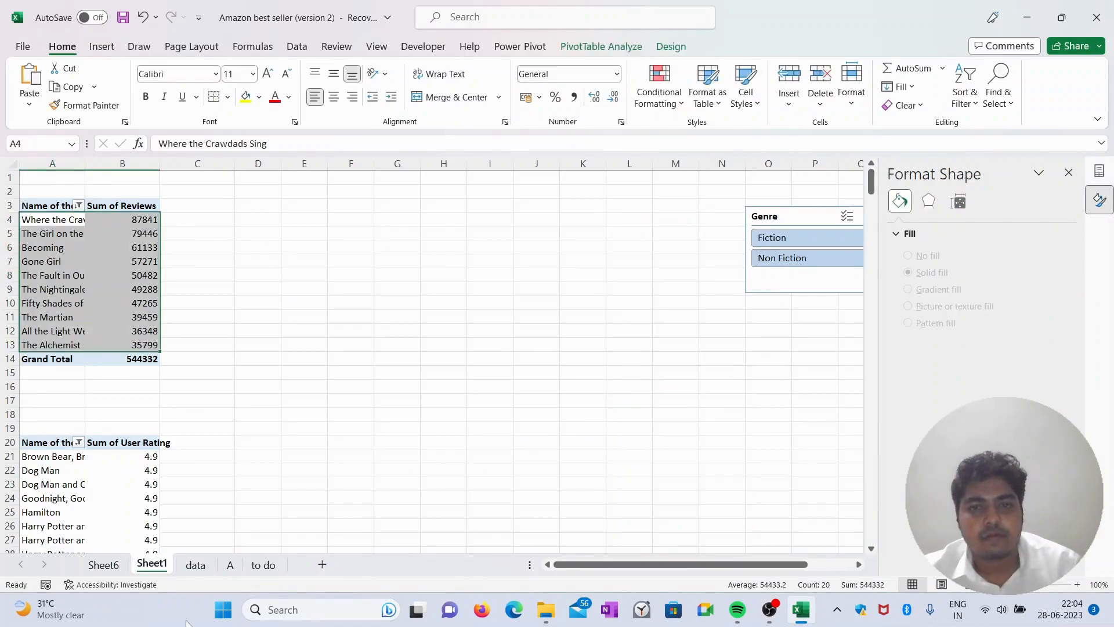
left_click(195, 566)
left_click(230, 565)
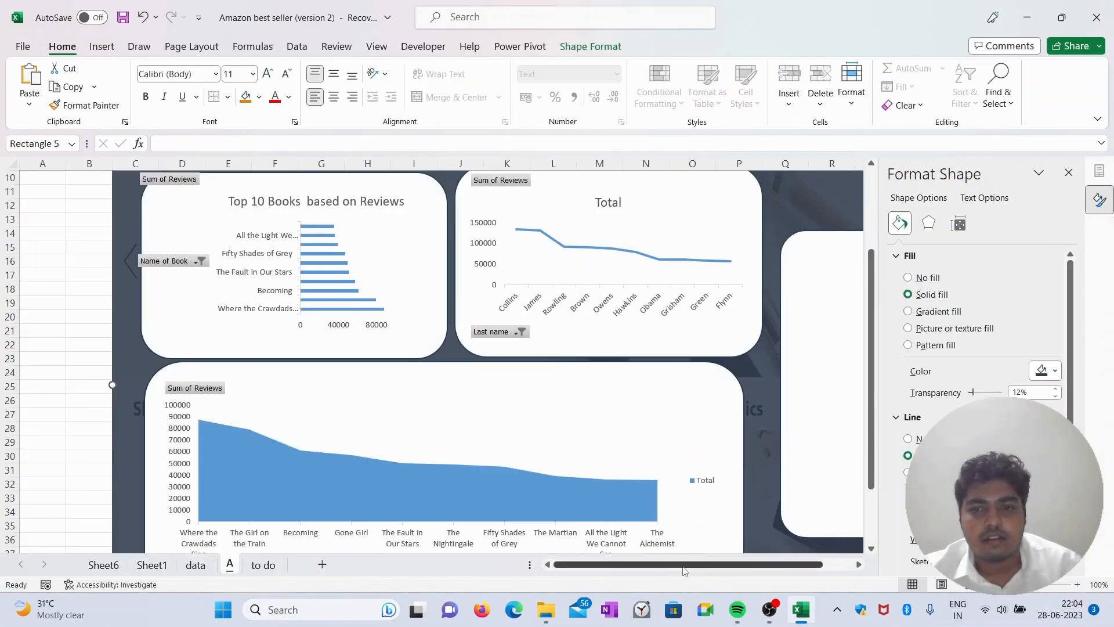
scroll(685, 566, "right", 2)
left_click(1069, 173)
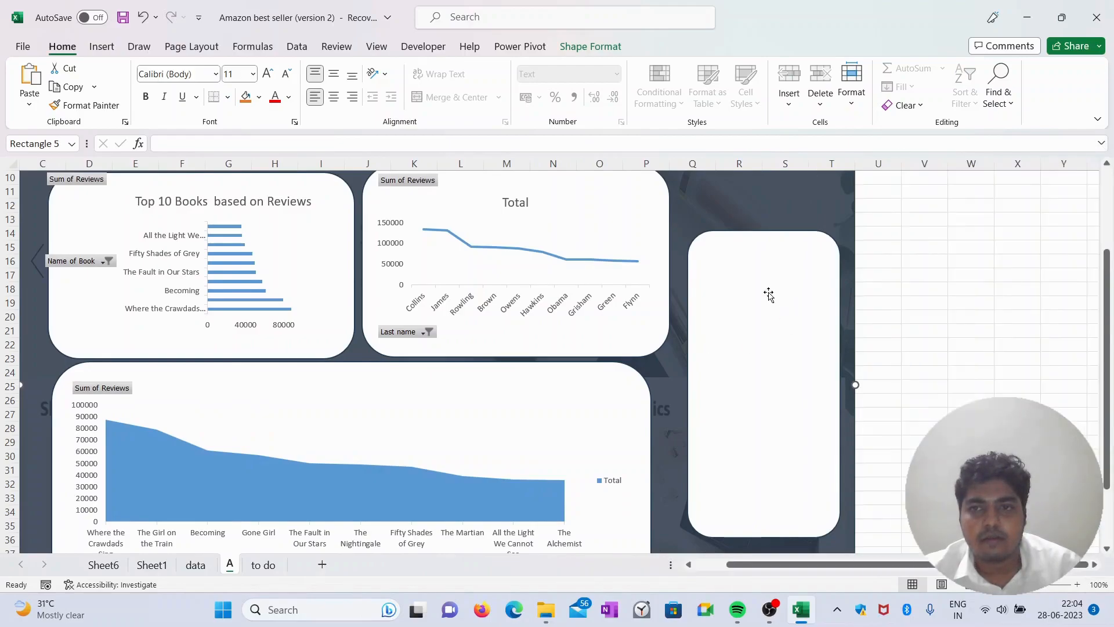
key("ctrl+v")
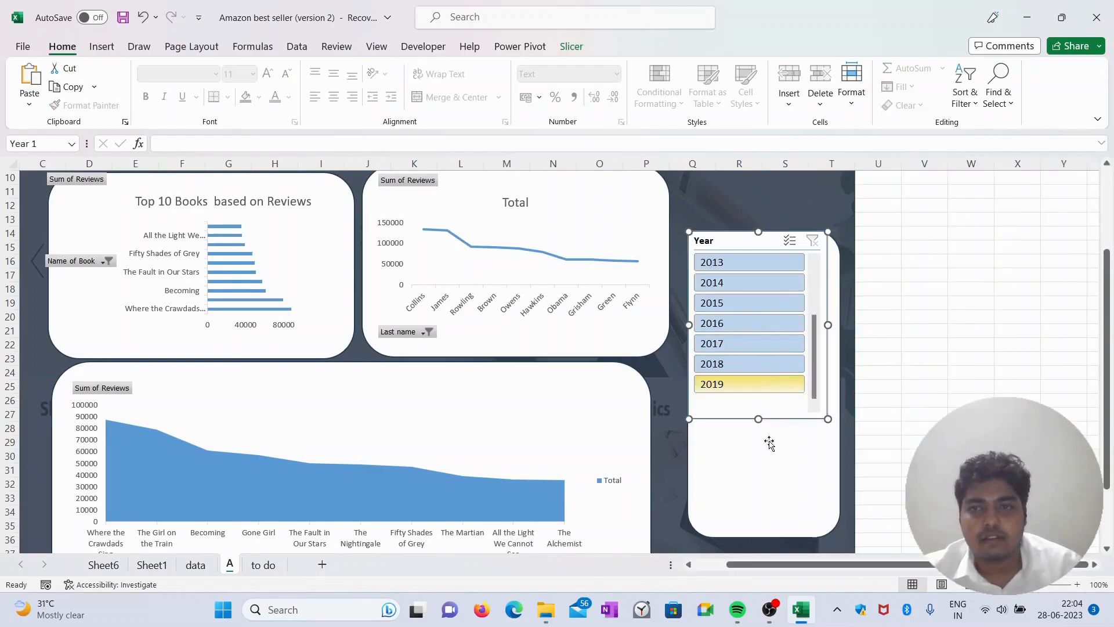
left_click_drag(758, 419, 764, 363)
left_click_drag(770, 246, 777, 261)
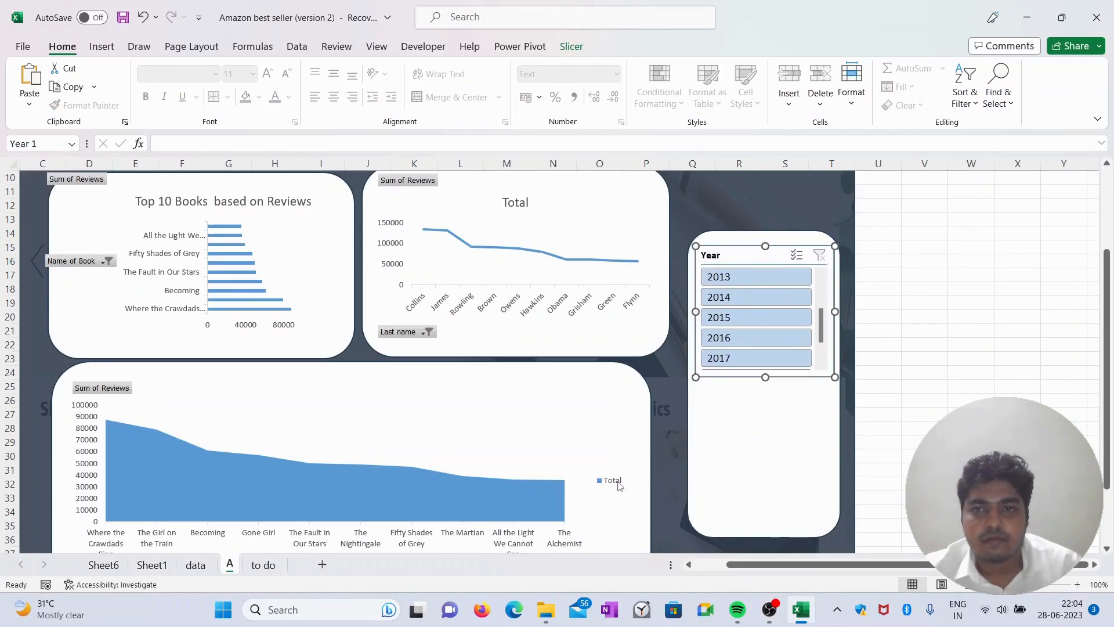
Step: Move the Genre slicer from Sheet1 to sheet A and place it below the Year slicer in the tall panel
left_click(150, 565)
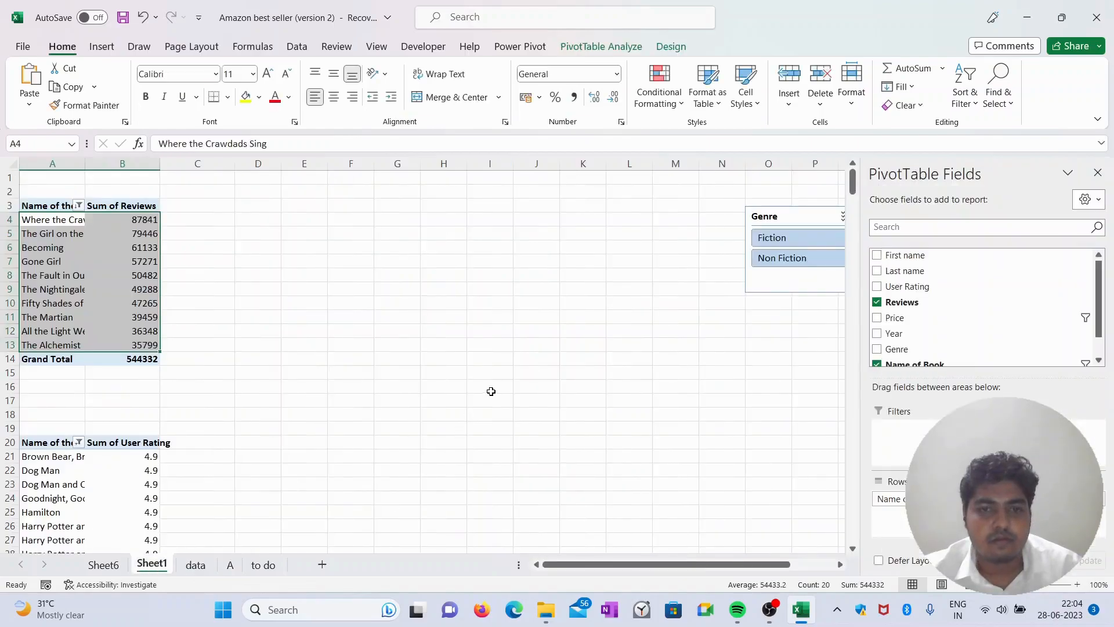
left_click(803, 215)
key("Escape")
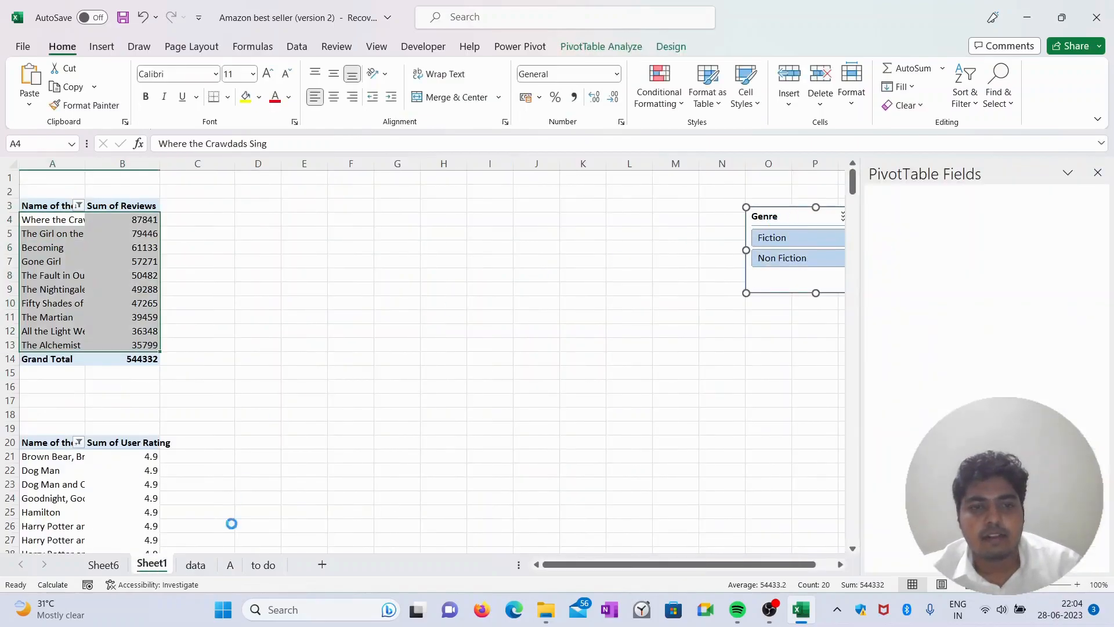
left_click(230, 564)
left_click(765, 425)
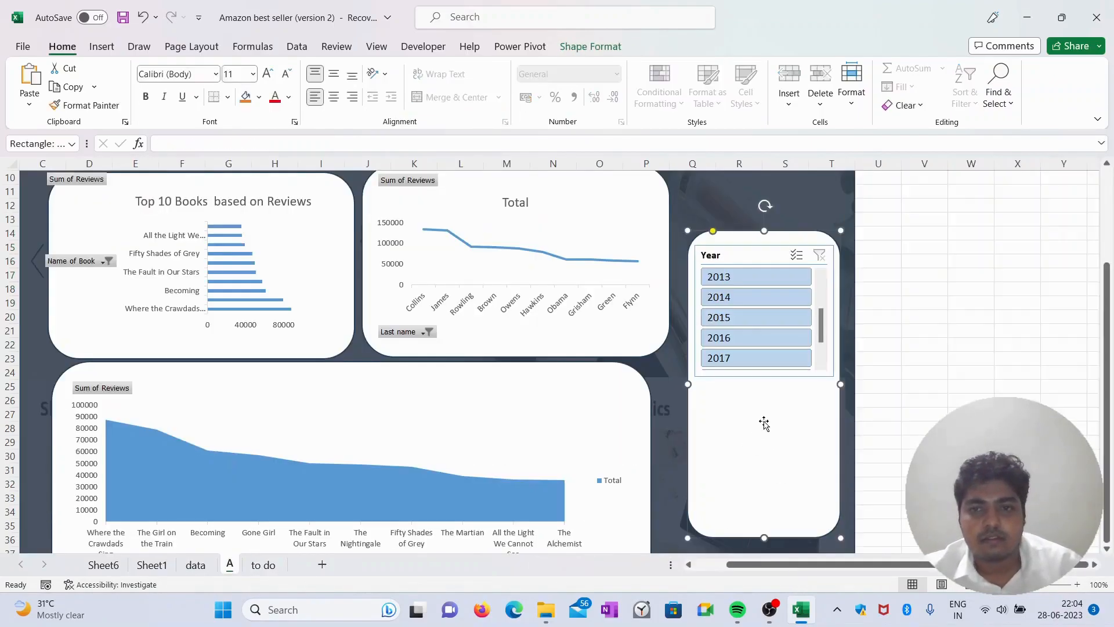
key("ctrl+v")
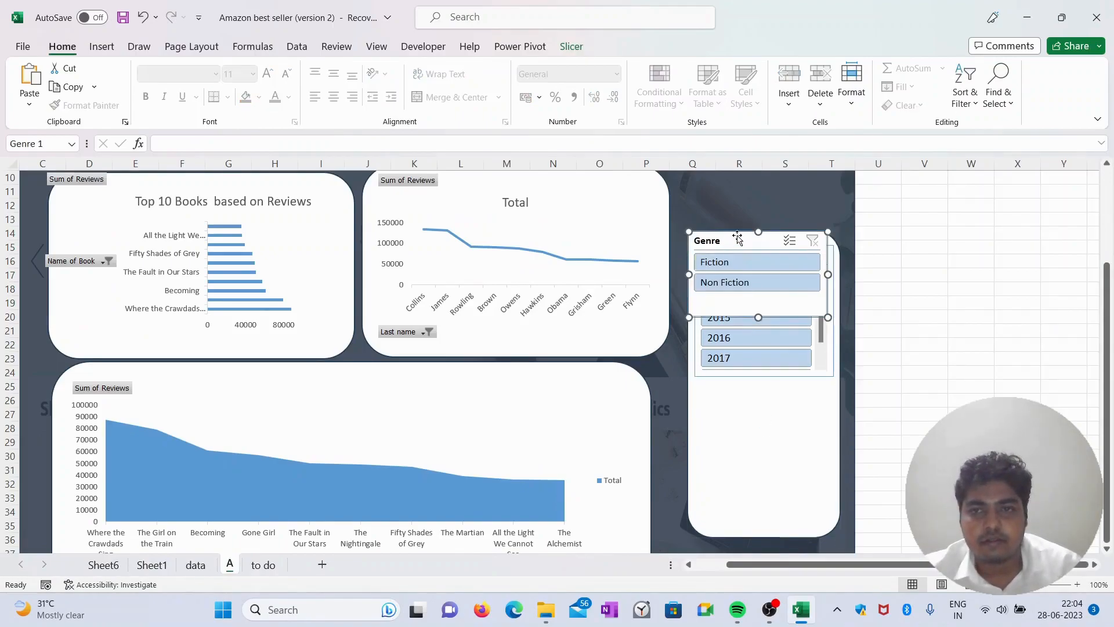
left_click_drag(739, 249, 744, 414)
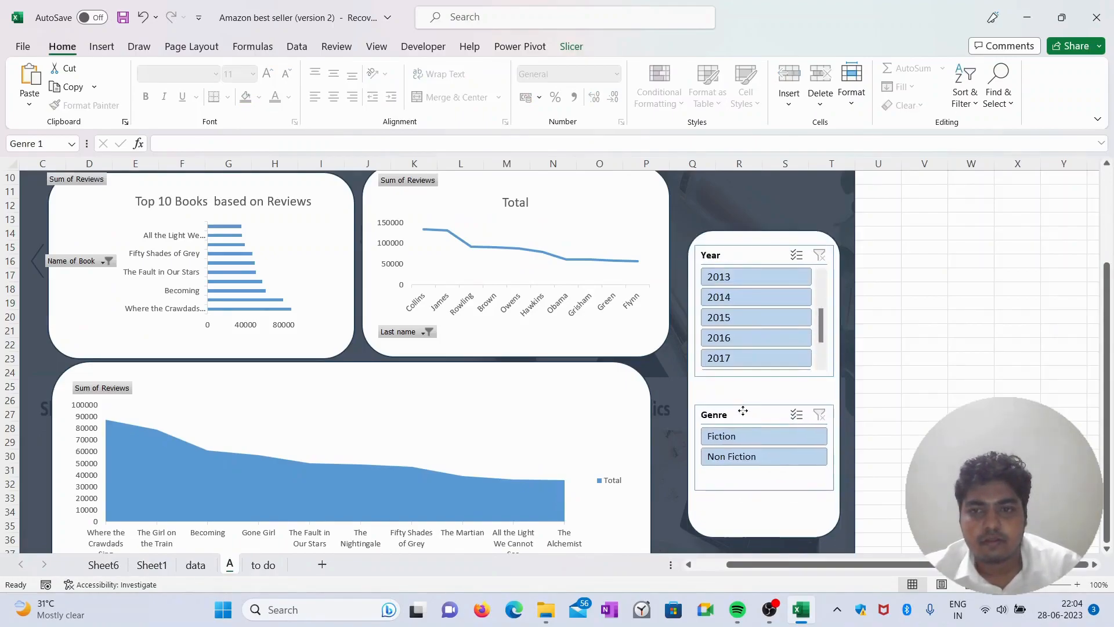
Step: Review the whole dashboard on sheet A, from the title banner down to the charts and slicers
left_click_drag(829, 564, 797, 564)
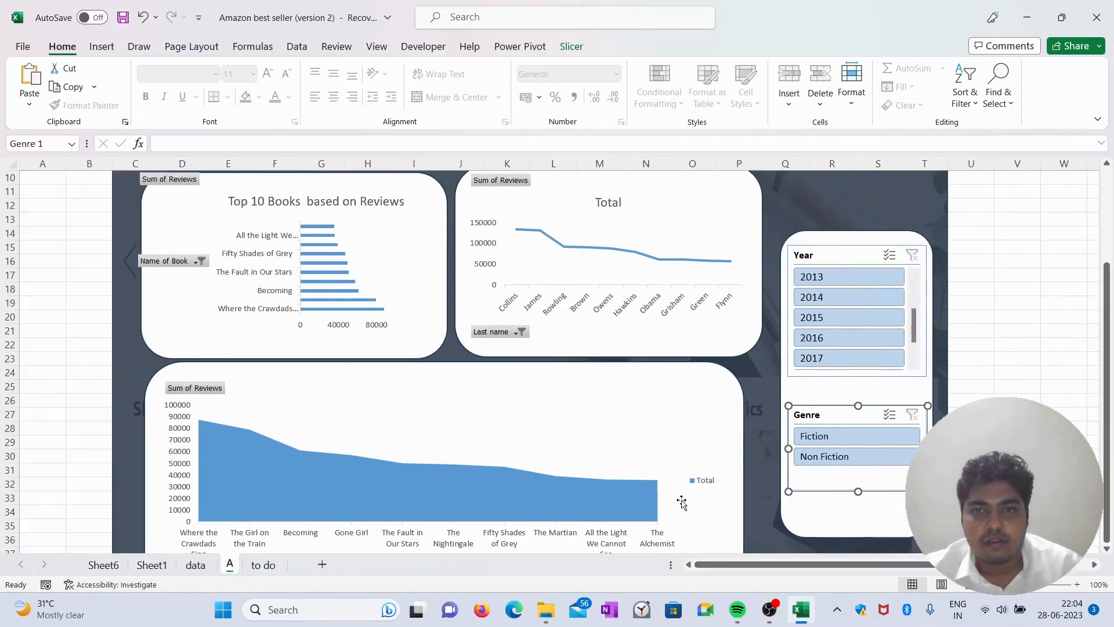
mouse_move(1104, 360)
left_mouse_down()
mouse_move(1104, 339)
mouse_move(1104, 360)
left_mouse_up()
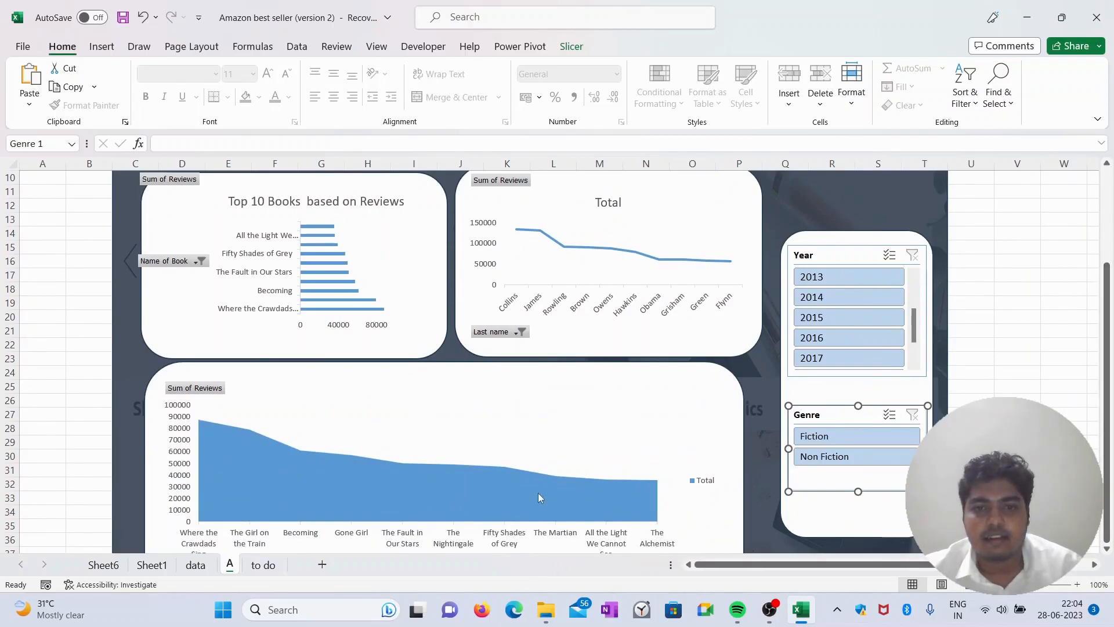
left_click(760, 398)
left_click(963, 400)
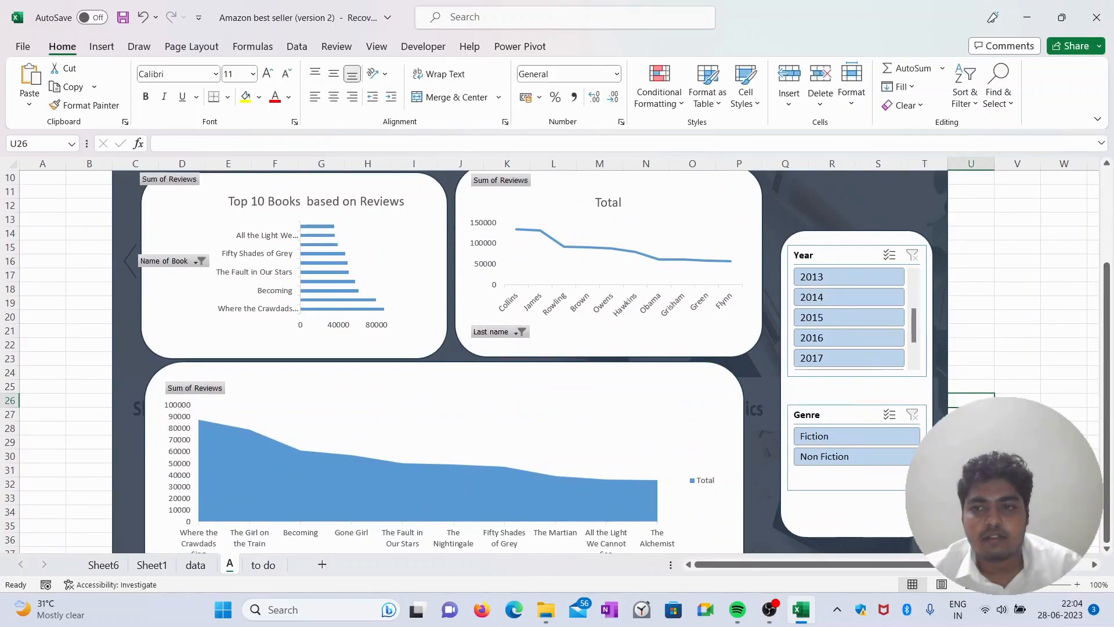
scroll(963, 400, "down", 5)
scroll(964, 400, "up", 9)
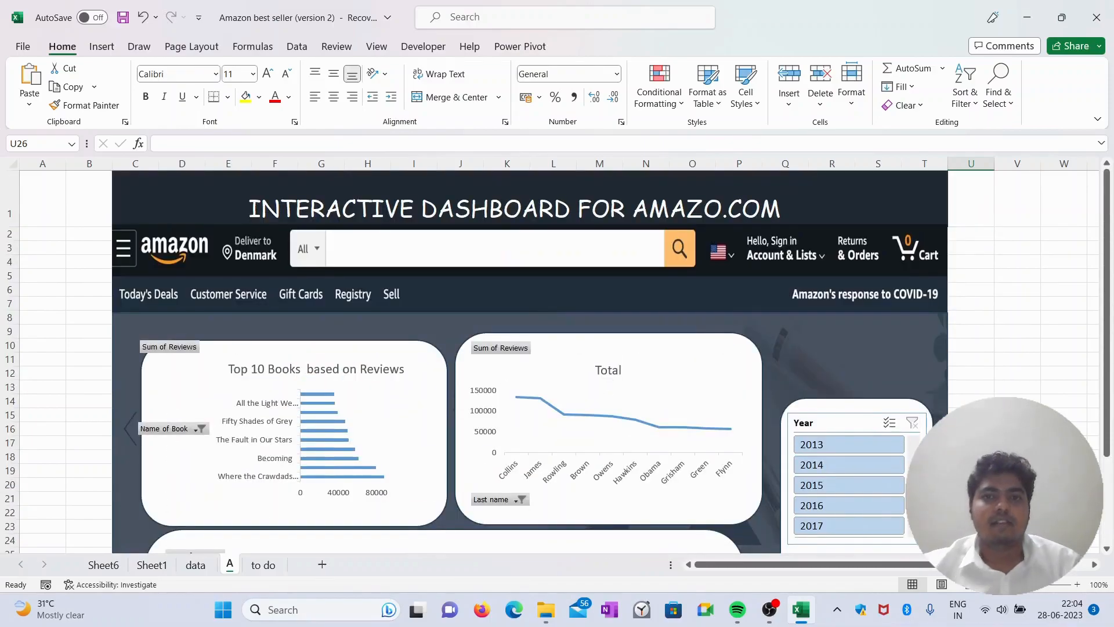
scroll(903, 453, "down", 6)
scroll(905, 470, "up", 5)
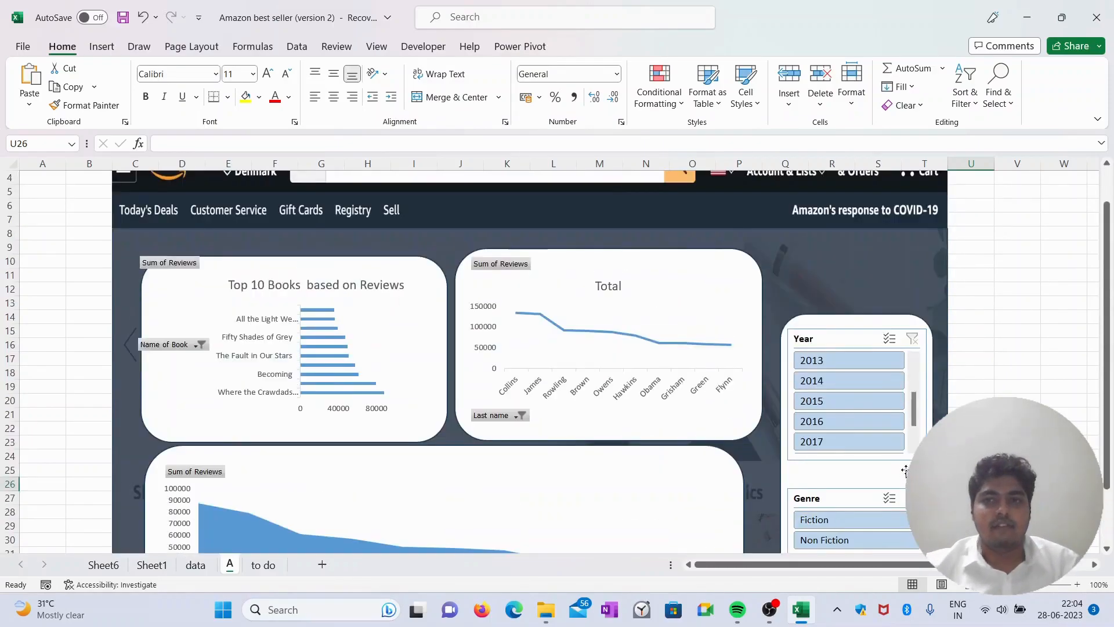
Step: Filter the dashboard to year 2013 and genre Fiction with the slicers
left_click(849, 363)
scroll(851, 426, "down", 1)
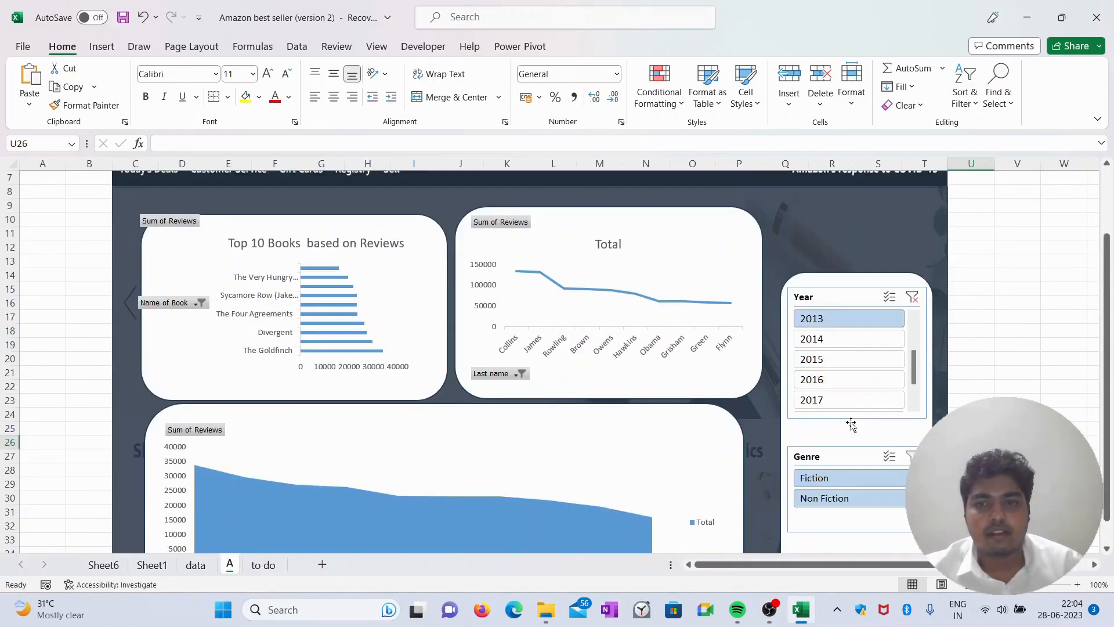
scroll(851, 426, "down", 1)
left_click(851, 435)
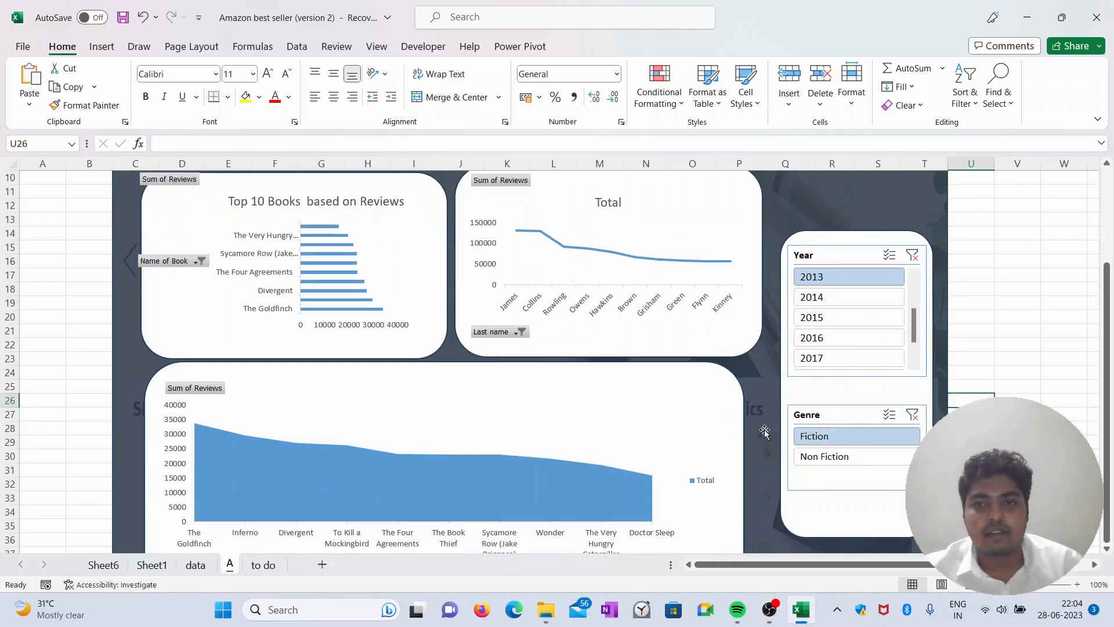
left_click(855, 257)
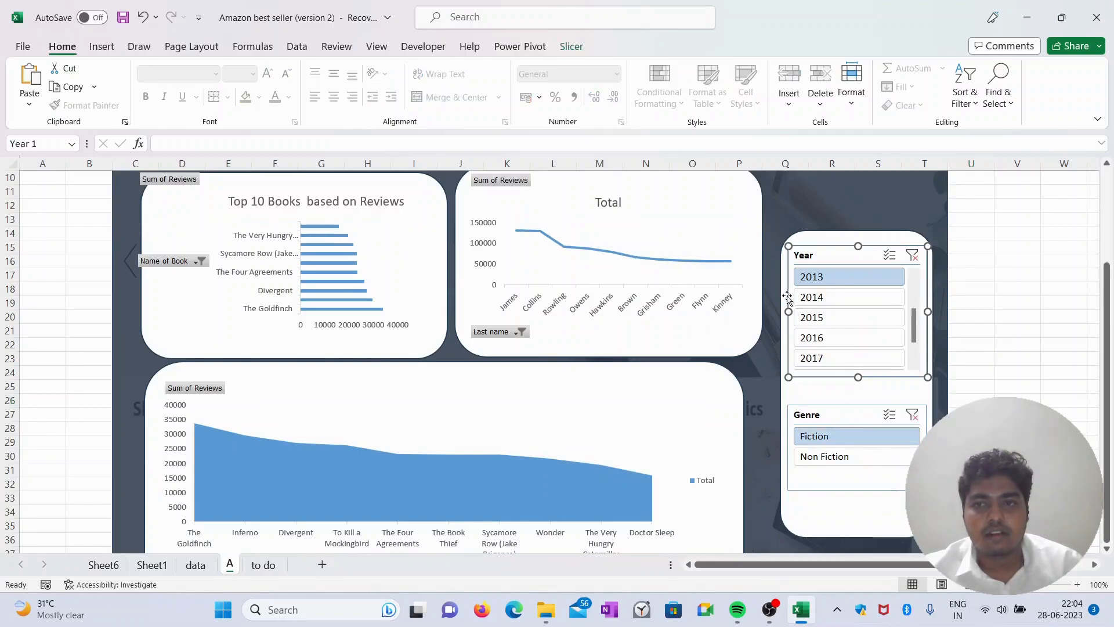
Step: Test the slicers with year 2014, with 2015 and Non Fiction, and with 2013
left_click(830, 298)
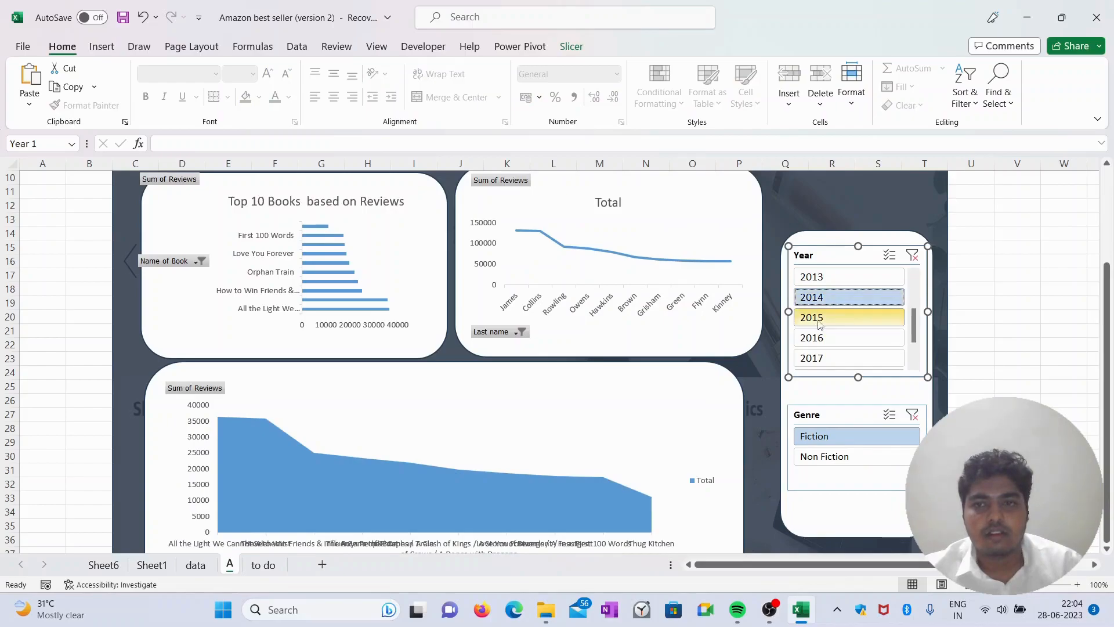
left_click(824, 318)
left_click(827, 458)
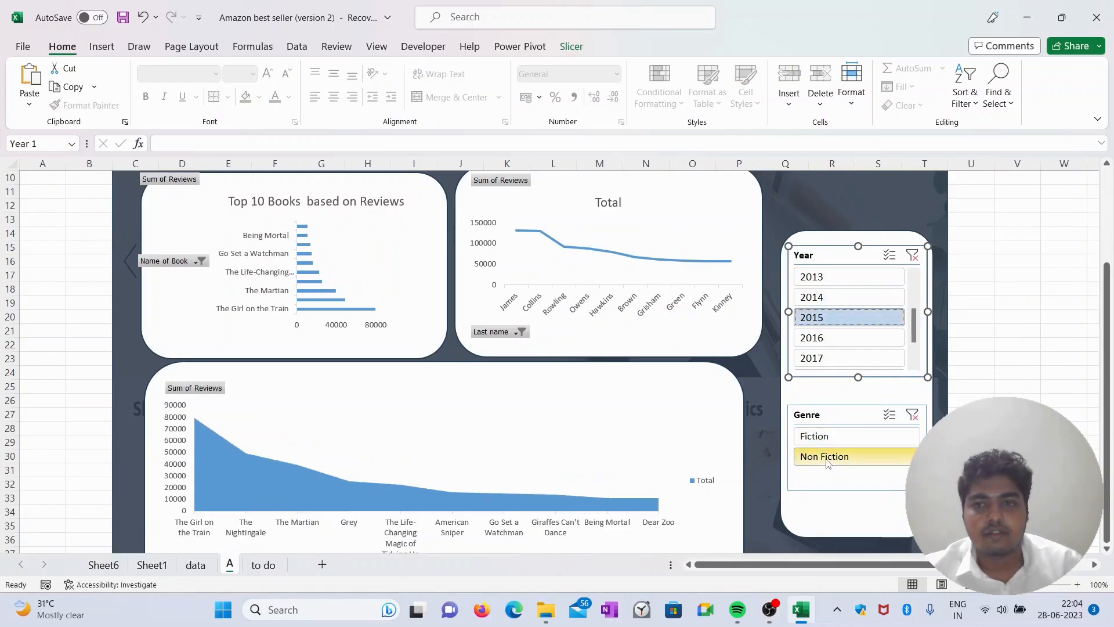
left_click(844, 277)
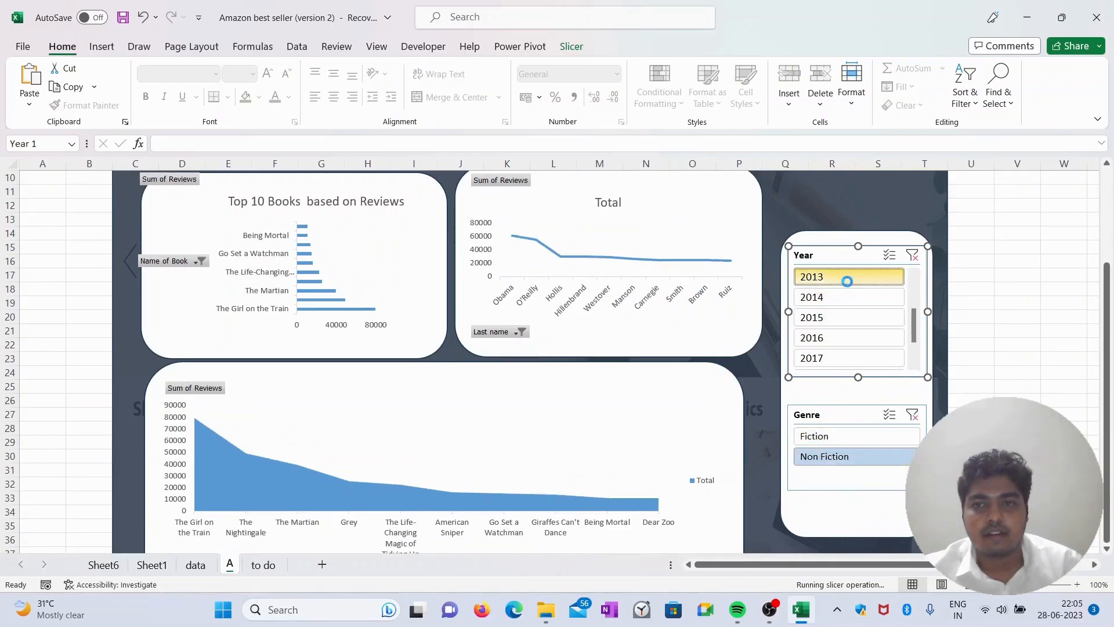
Step: Filter the dashboard to year 2014 and genre Fiction, and return to the title banner
left_click(857, 298)
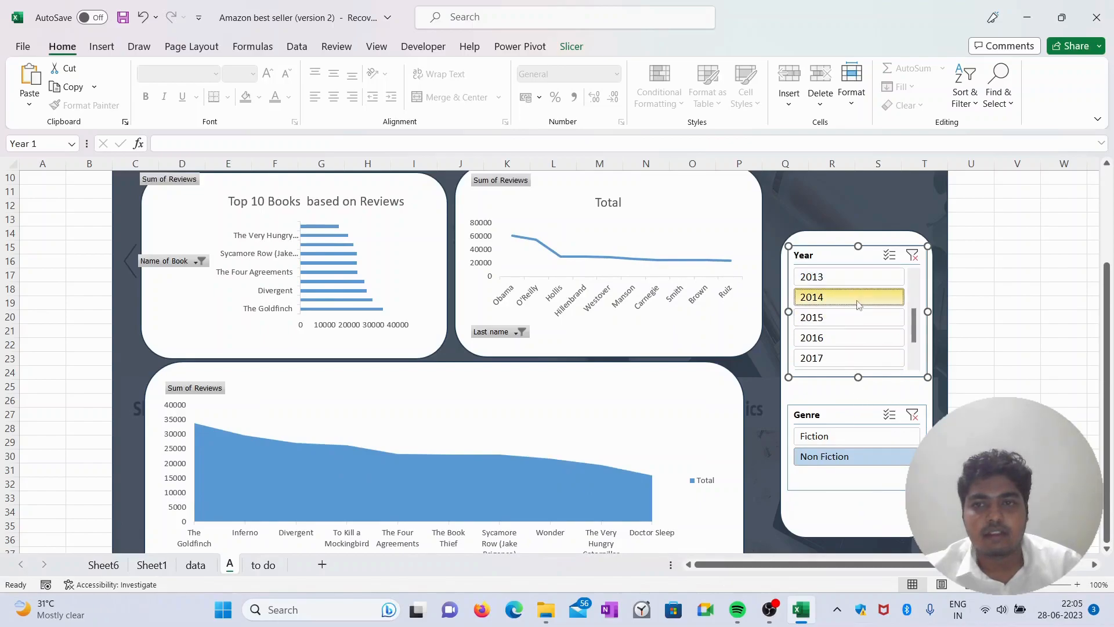
left_click(834, 436)
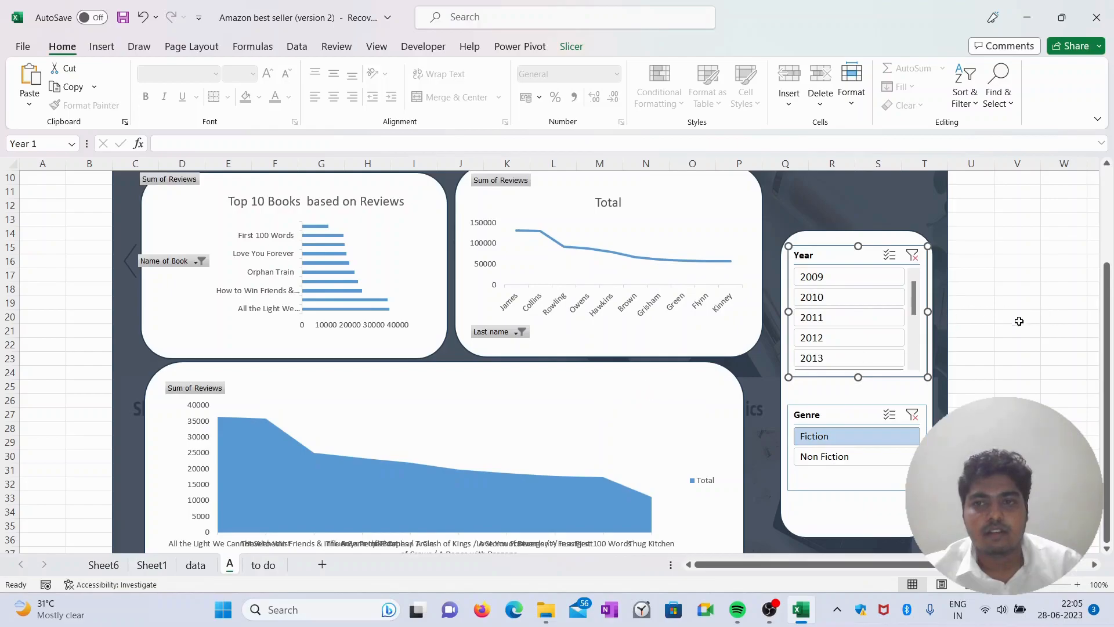
left_click_drag(1107, 267, 1110, 173)
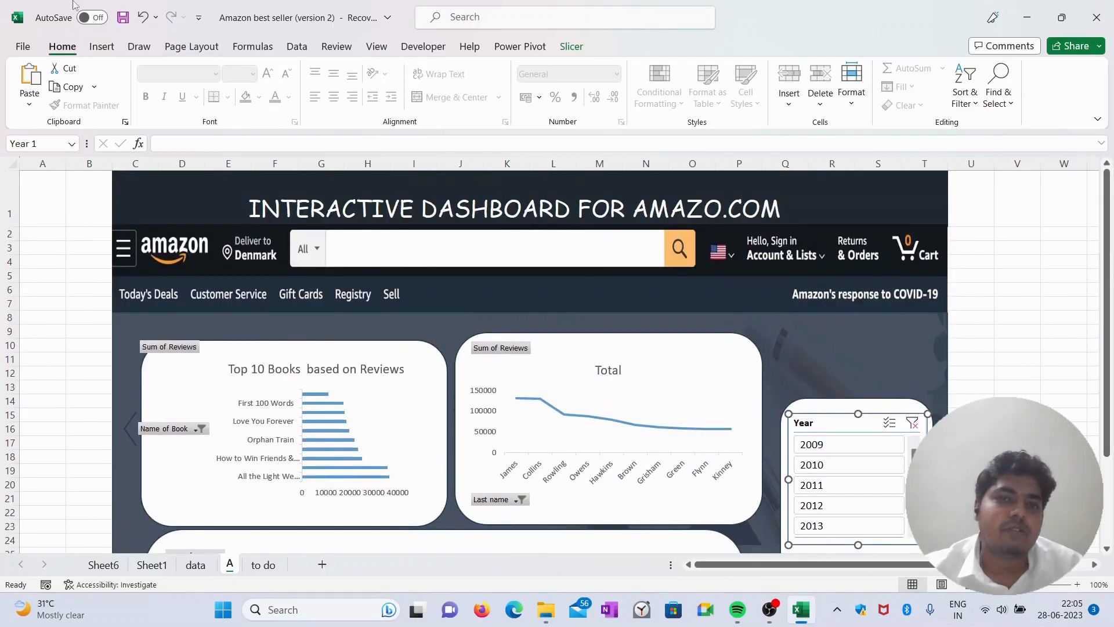